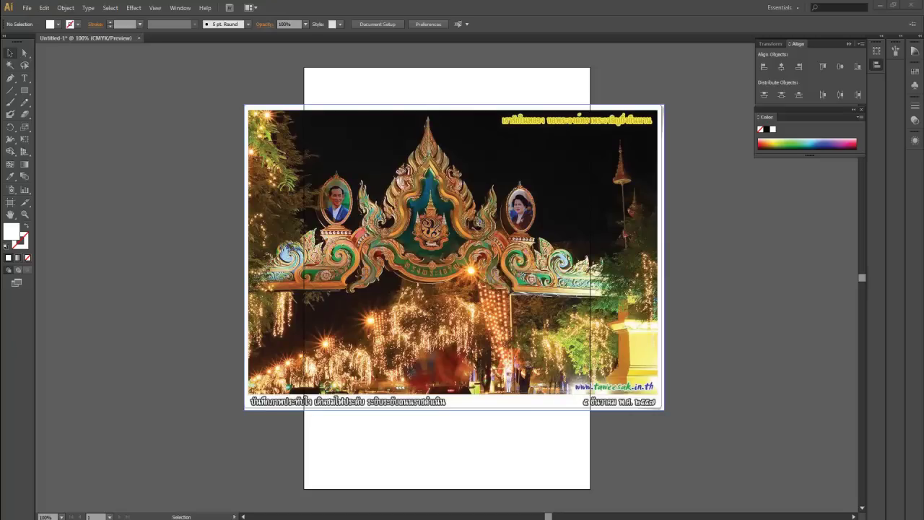
# Scale the arch photo up about its centre and reposition it over the artboard
pyautogui.moveTo(607, 176); pyautogui.dragTo(613, 196)
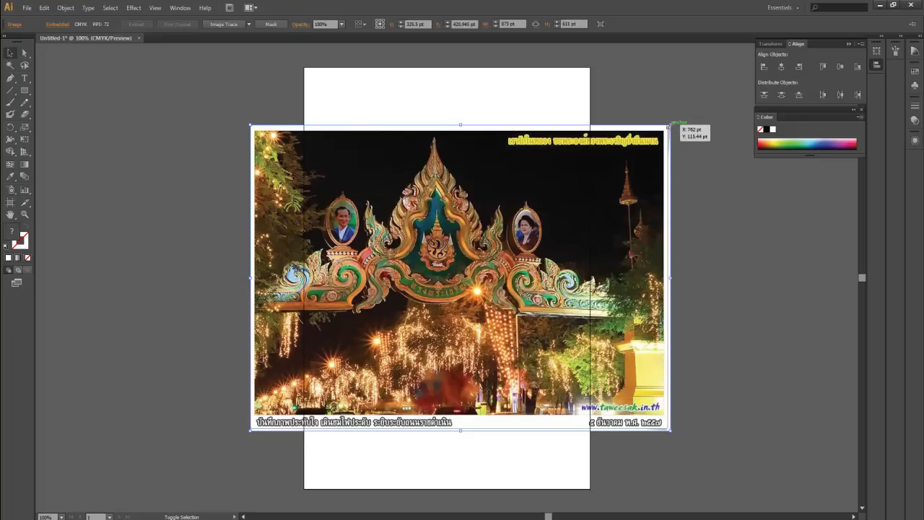
pyautogui.keyDown('alt'); pyautogui.keyDown('shift'); pyautogui.moveTo(671, 127); pyautogui.dragTo(743, 72); pyautogui.keyUp('shift'); pyautogui.keyUp('alt')
pyautogui.moveTo(542, 192); pyautogui.dragTo(547, 195)
pyautogui.click(762, 220)
# Zoom in on the central spire ornament and pan across it, then bring Maya forward
pyautogui.hotkey('ctrl', '+')
pyautogui.hotkey('ctrl', '+')
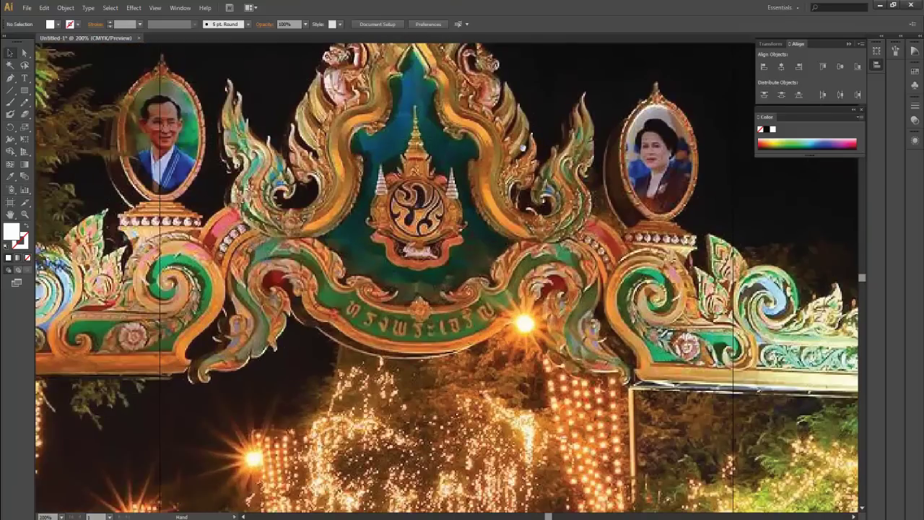
pyautogui.moveTo(709, 114); pyautogui.dragTo(684, 204)
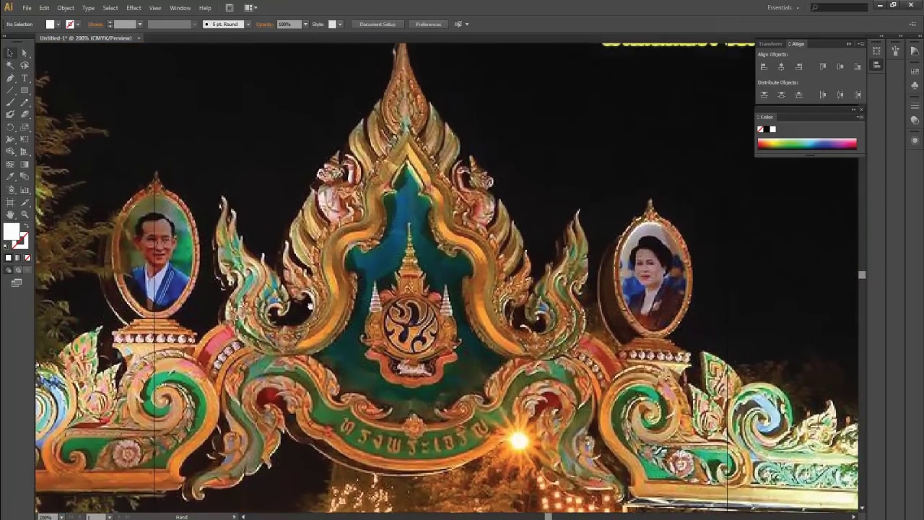
pyautogui.moveTo(405, 106); pyautogui.dragTo(411, 171)
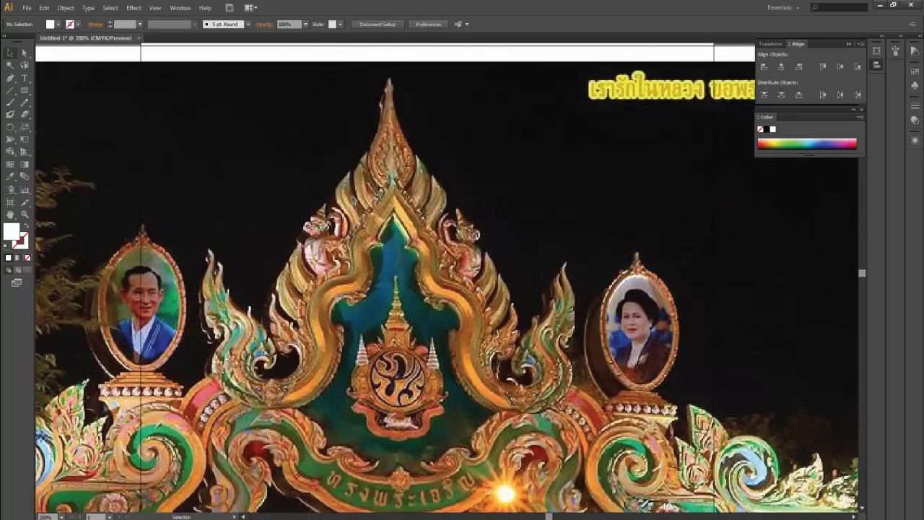
pyautogui.moveTo(378, 240); pyautogui.dragTo(383, 235)
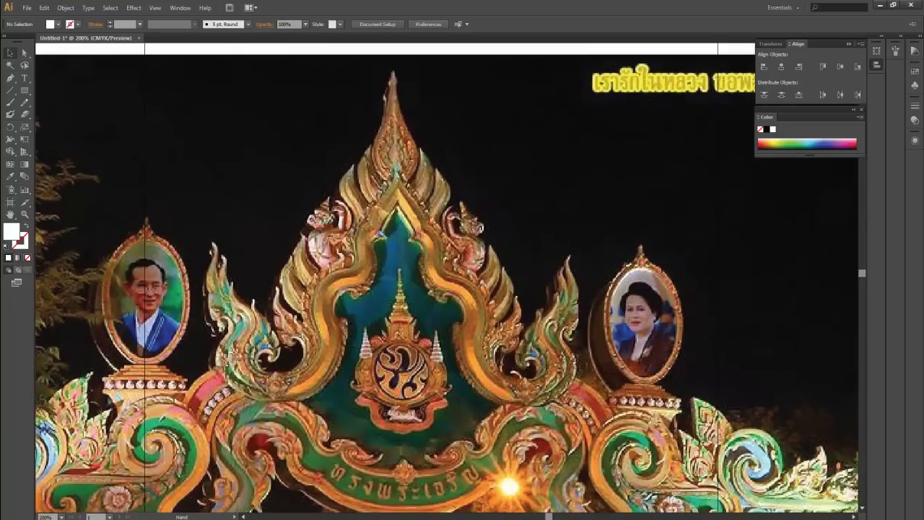
pyautogui.keyDown('alt'); pyautogui.scroll(1, 383, 235); pyautogui.keyUp('alt')
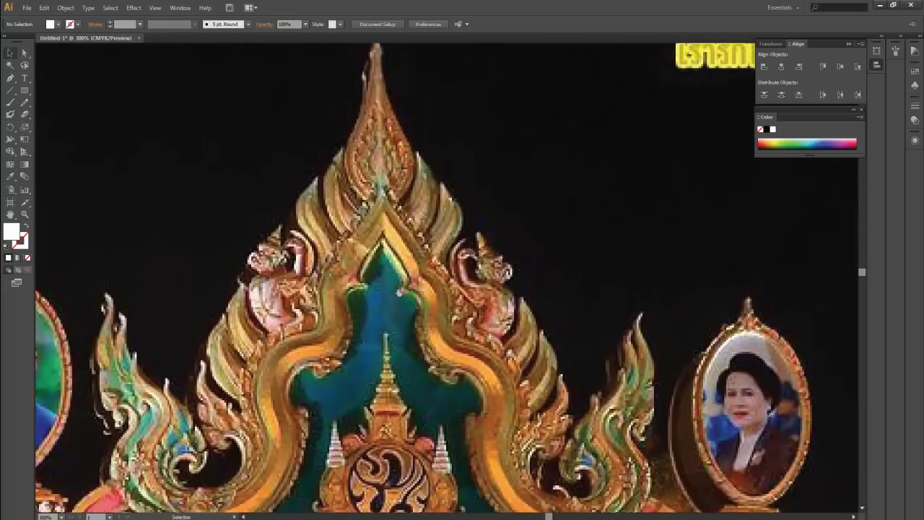
pyautogui.moveTo(398, 292); pyautogui.dragTo(399, 268)
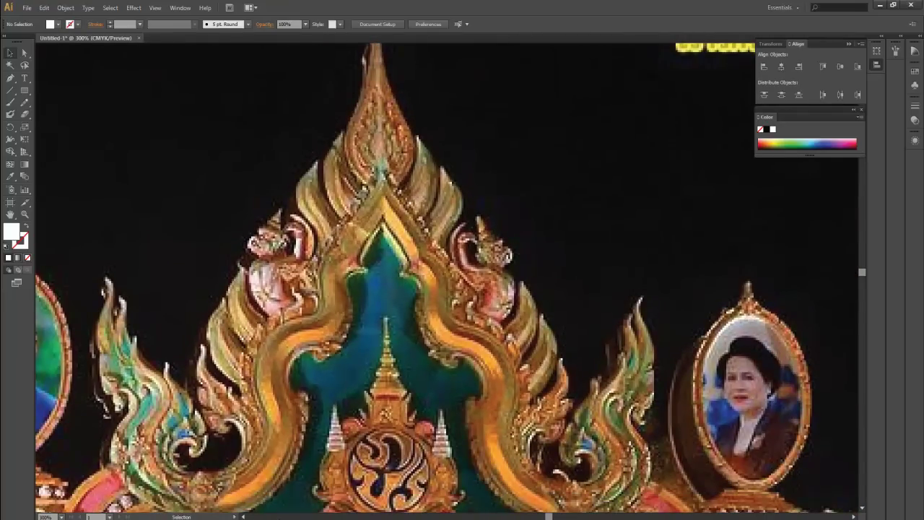
pyautogui.click(313, 488)
pyautogui.keyDown('alt'); pyautogui.moveTo(282, 209); pyautogui.dragTo(334, 233); pyautogui.keyUp('alt')
# Maximize the front view with the EP Curve Tool from the Curves shelf active
pyautogui.click(61, 45)
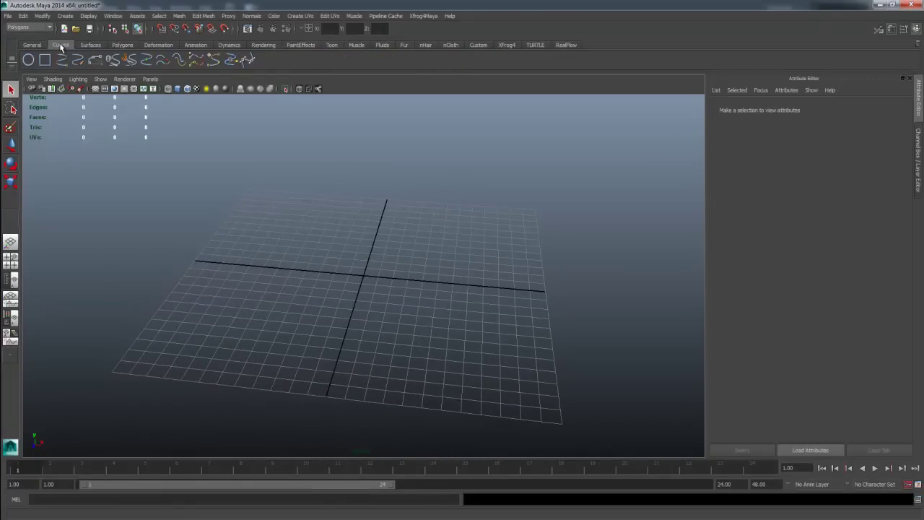
pyautogui.click(10, 261)
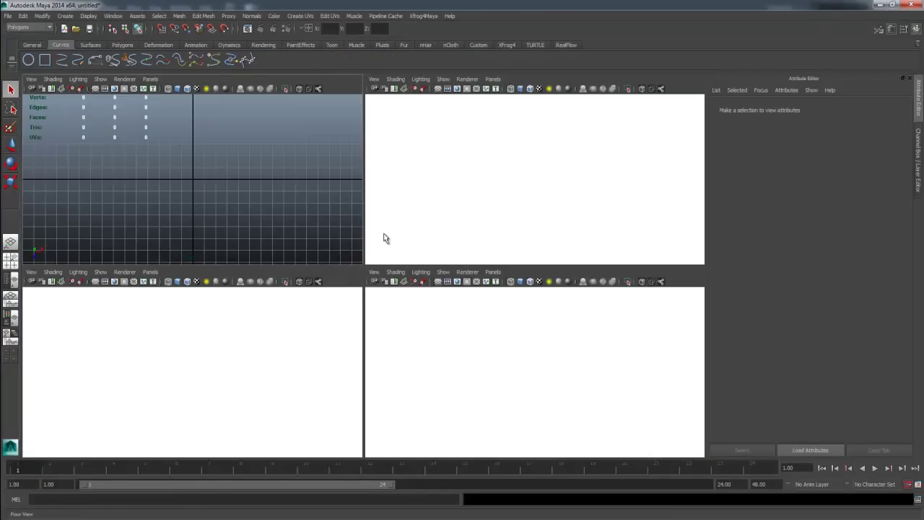
pyautogui.press('space')
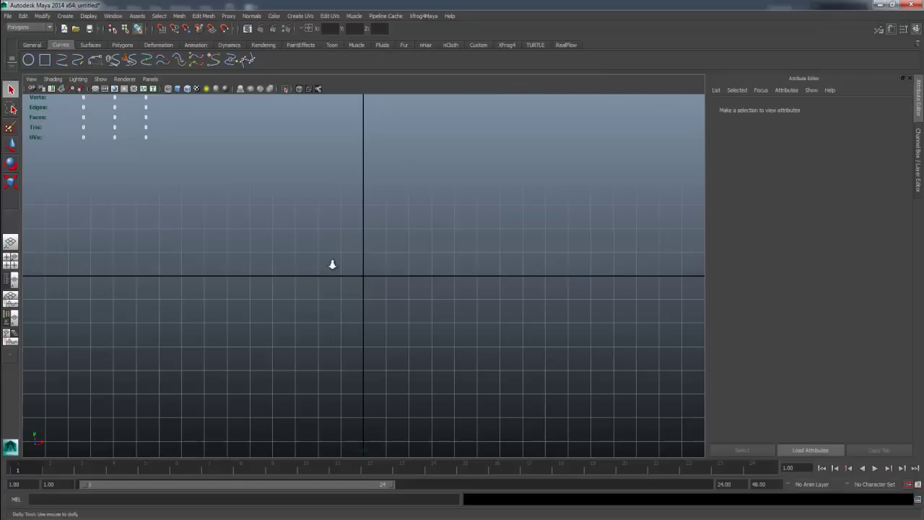
pyautogui.click(63, 61)
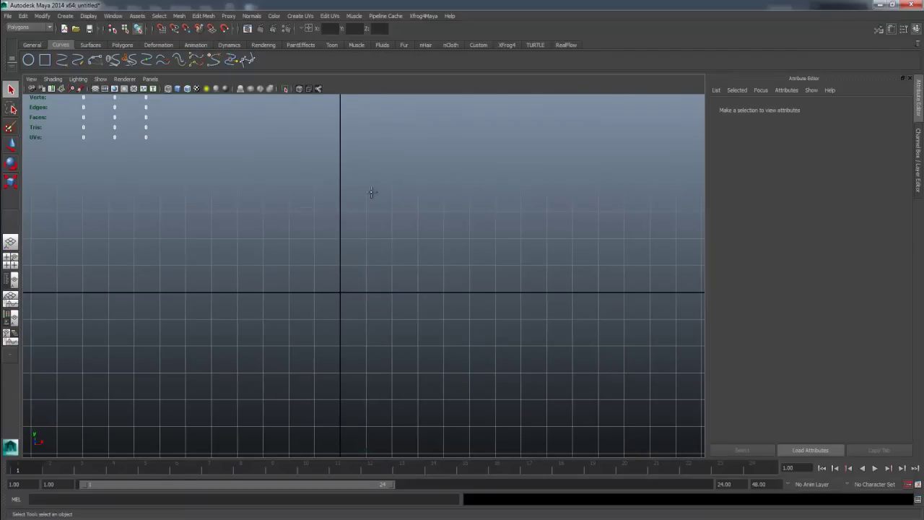
pyautogui.keyDown('alt'); pyautogui.moveTo(371, 192); pyautogui.dragTo(333, 195, button='middle'); pyautogui.keyUp('alt')
pyautogui.keyDown('alt'); pyautogui.moveTo(321, 371); pyautogui.dragTo(342, 313, button='middle'); pyautogui.keyUp('alt')
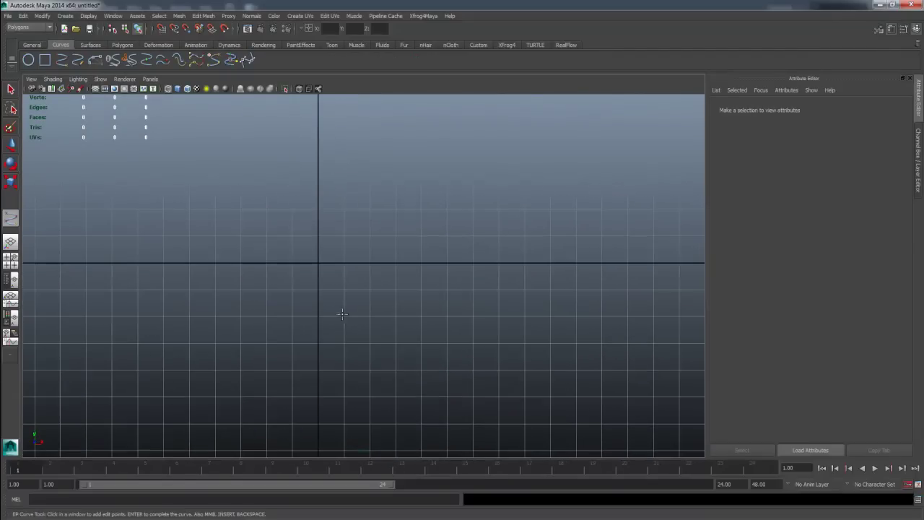
# Place the profile points along the base, up the stem, and up the outer bowl
pyautogui.click(321, 371)
pyautogui.click(398, 370)
pyautogui.click(376, 346)
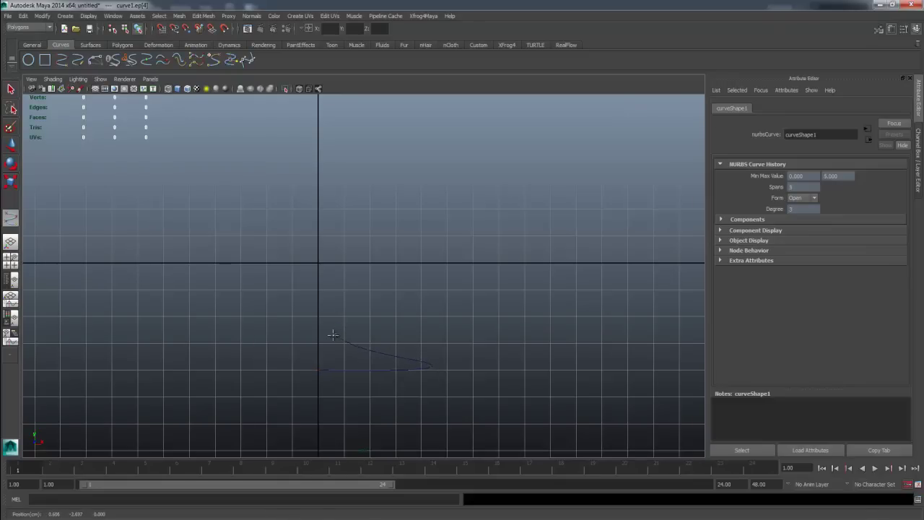
pyautogui.click(329, 269)
pyautogui.keyDown('alt'); pyautogui.moveTo(339, 245); pyautogui.dragTo(341, 315, button='middle'); pyautogui.keyUp('alt')
pyautogui.click(333, 278)
pyautogui.click(367, 263)
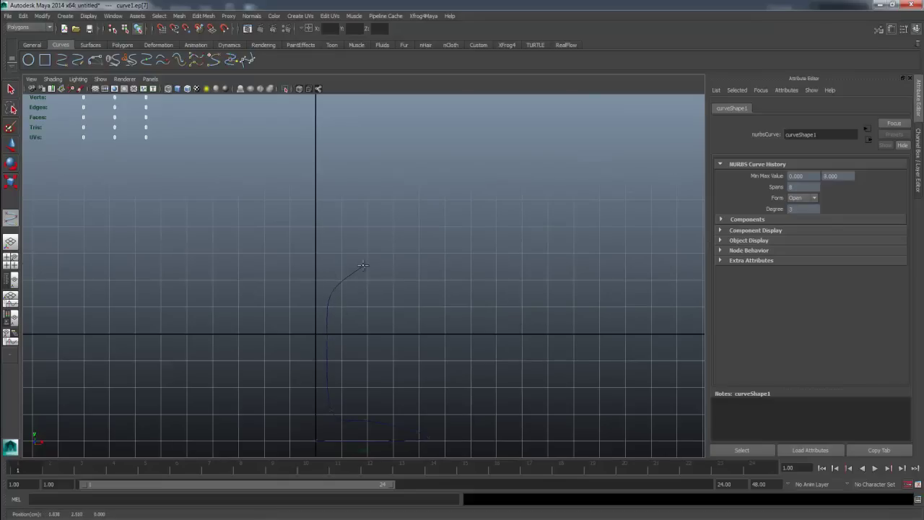
pyautogui.moveTo(417, 228)
pyautogui.keyDown('alt'); pyautogui.mouseDown(button='middle')
pyautogui.moveTo(404, 304)
pyautogui.moveTo(423, 303)
pyautogui.mouseUp(button='middle'); pyautogui.keyUp('alt')
pyautogui.click(424, 273)
pyautogui.click(433, 272)
pyautogui.keyDown('alt'); pyautogui.moveTo(434, 264); pyautogui.dragTo(435, 298, button='middle'); pyautogui.keyUp('alt')
pyautogui.click(433, 216)
pyautogui.click(401, 146)
pyautogui.click(412, 109)
# Add the rim point and bring the inner bowl wall back down to the centre line
pyautogui.keyDown('alt'); pyautogui.moveTo(412, 109); pyautogui.dragTo(398, 195, button='middle'); pyautogui.keyUp('alt')
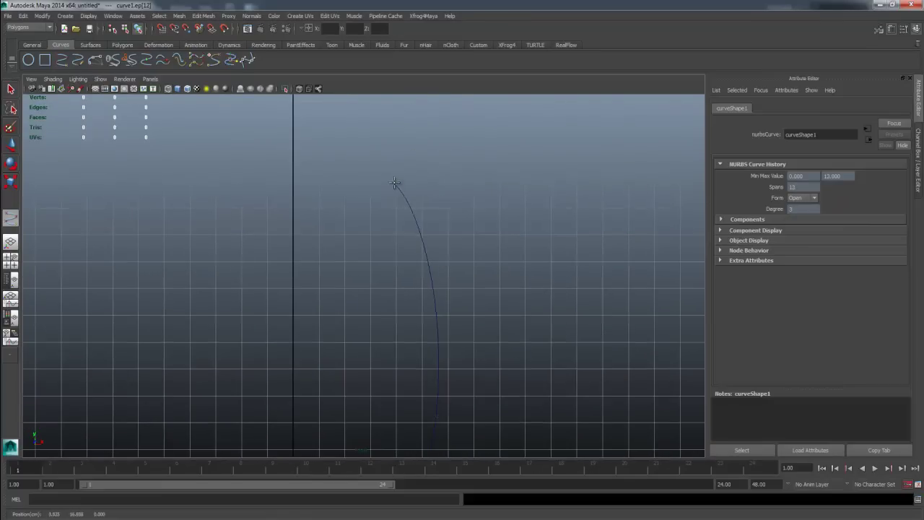
pyautogui.keyDown('alt'); pyautogui.moveTo(408, 275); pyautogui.dragTo(417, 211, button='middle'); pyautogui.keyUp('alt')
pyautogui.click(431, 228)
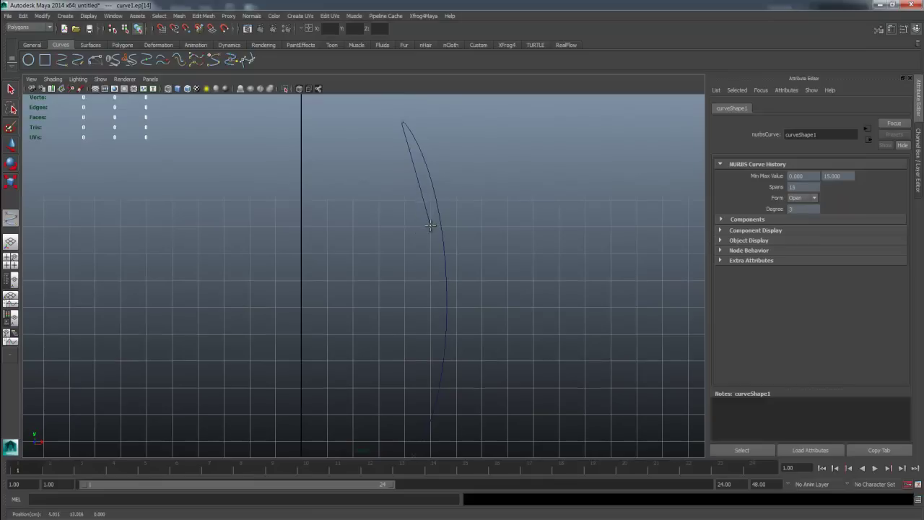
pyautogui.keyDown('alt'); pyautogui.moveTo(425, 285); pyautogui.dragTo(434, 310, button='middle'); pyautogui.keyUp('alt')
pyautogui.click(437, 297)
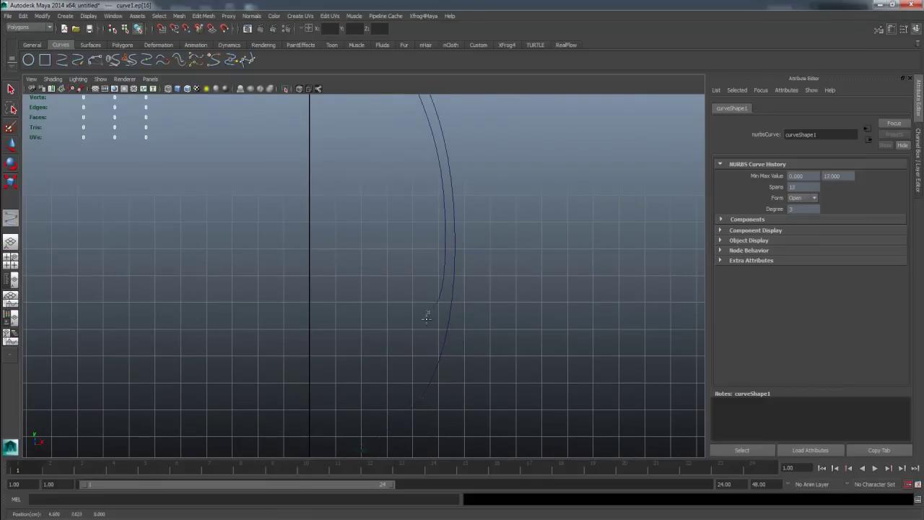
pyautogui.click(423, 358)
pyautogui.moveTo(423, 358)
pyautogui.keyDown('alt'); pyautogui.mouseDown(button='middle')
pyautogui.moveTo(443, 264)
pyautogui.moveTo(408, 311)
pyautogui.mouseUp(button='middle'); pyautogui.keyUp('alt')
pyautogui.click(407, 310)
pyautogui.click(355, 334)
pyautogui.click(338, 337)
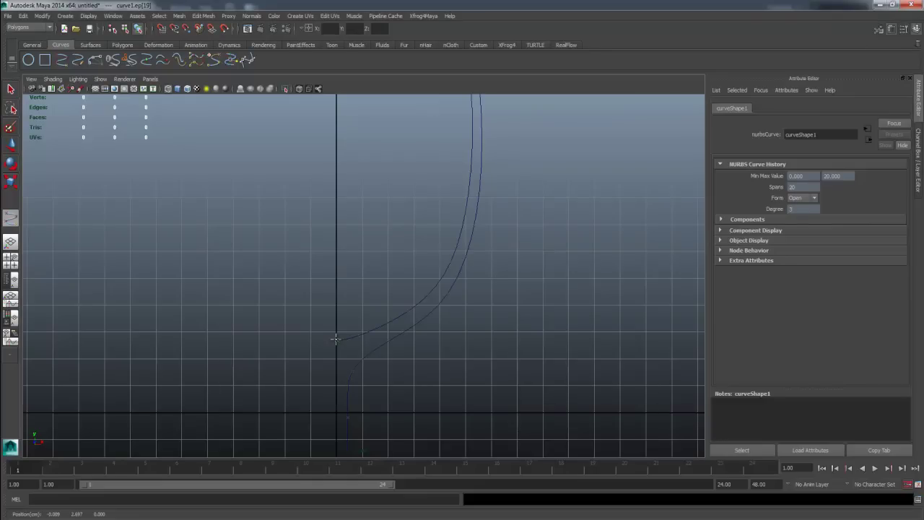
# Finish the profile curve and switch to the perspective view to orbit around it
pyautogui.press('q')
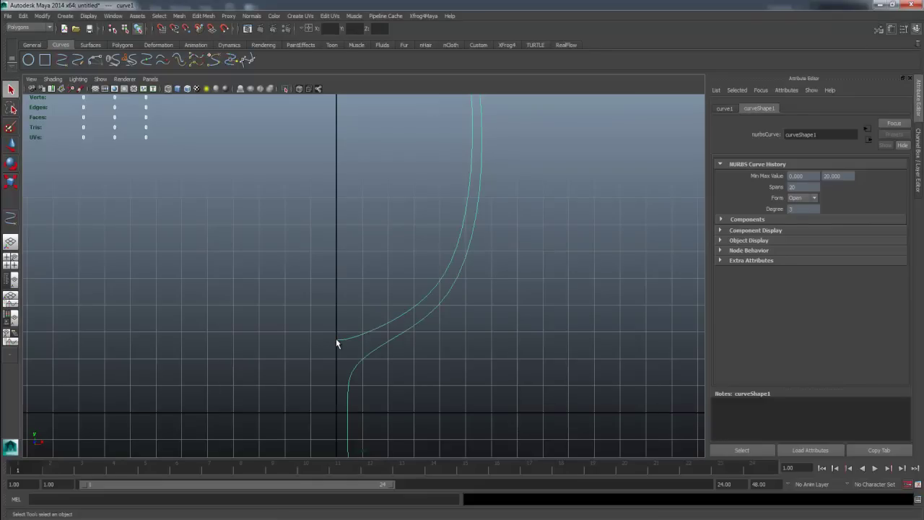
pyautogui.moveTo(336, 343)
pyautogui.keyDown('alt'); pyautogui.mouseDown()
pyautogui.moveTo(418, 305)
pyautogui.moveTo(415, 298)
pyautogui.moveTo(443, 321)
pyautogui.moveTo(388, 318)
pyautogui.mouseUp(); pyautogui.keyUp('alt')
pyautogui.press('space')
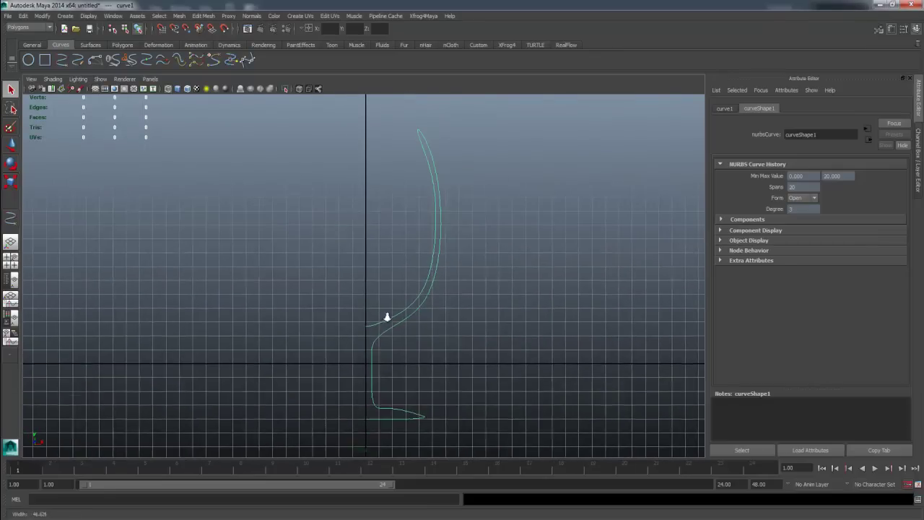
pyautogui.press('space')
pyautogui.press('space')
pyautogui.moveTo(462, 203)
pyautogui.keyDown('alt'); pyautogui.mouseDown()
pyautogui.moveTo(484, 200)
pyautogui.moveTo(443, 252)
pyautogui.moveTo(374, 247)
pyautogui.mouseUp(); pyautogui.keyUp('alt')
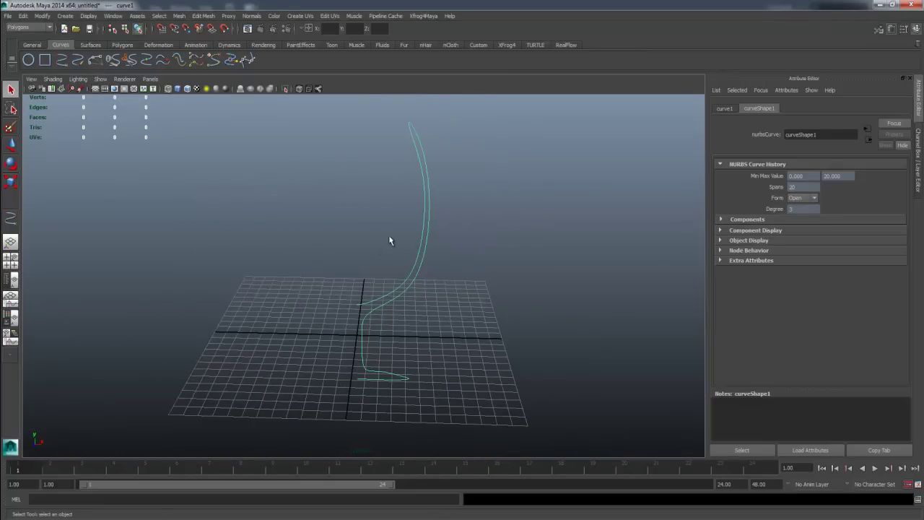
# Revolve the profile into a goblet surface and show it smooth-shaded
pyautogui.click(93, 45)
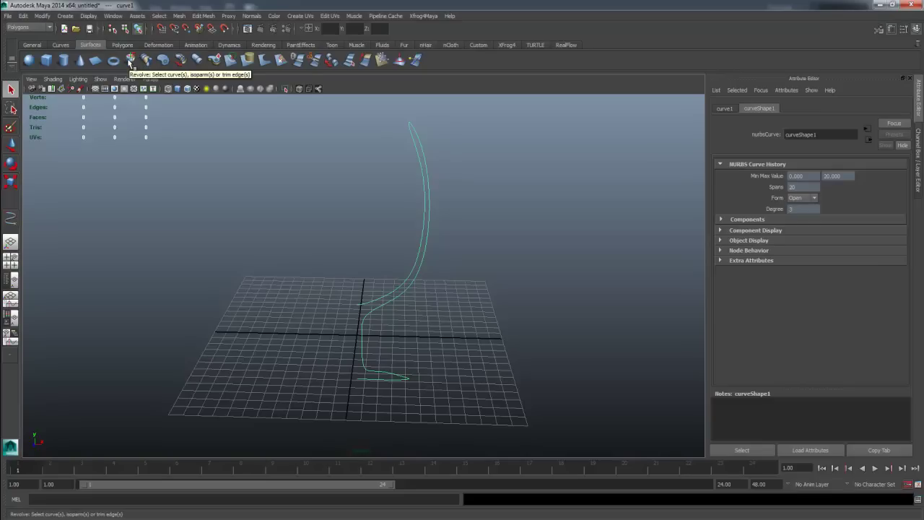
pyautogui.click(146, 59)
pyautogui.click(486, 172)
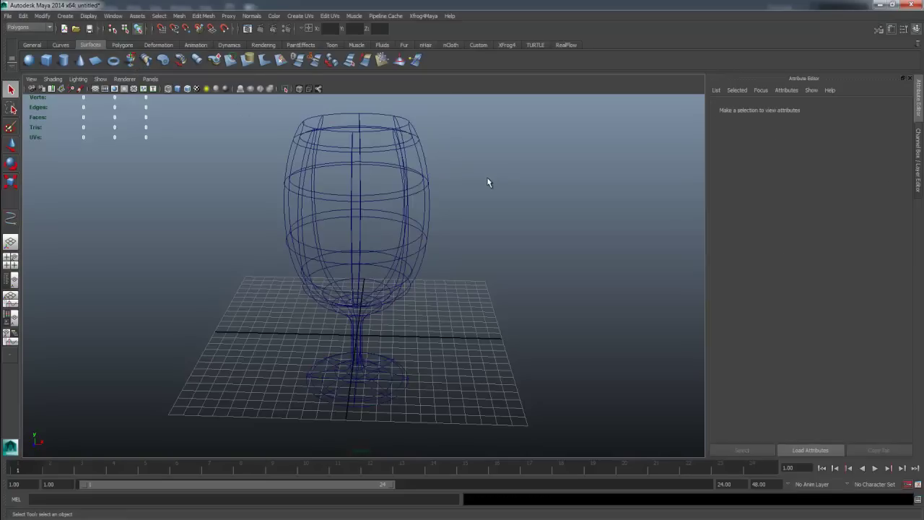
pyautogui.press('5')
pyautogui.moveTo(452, 186)
pyautogui.keyDown('alt'); pyautogui.mouseDown()
pyautogui.moveTo(486, 220)
pyautogui.moveTo(455, 173)
pyautogui.moveTo(473, 199)
pyautogui.mouseUp(); pyautogui.keyUp('alt')
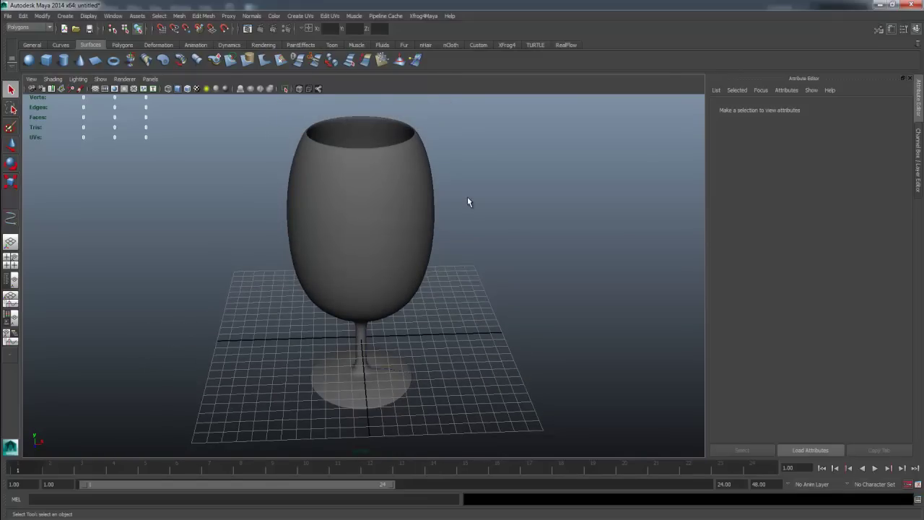
pyautogui.moveTo(457, 195)
pyautogui.keyDown('alt'); pyautogui.mouseDown()
pyautogui.moveTo(443, 183)
pyautogui.moveTo(457, 212)
pyautogui.moveTo(450, 196)
pyautogui.moveTo(404, 202)
pyautogui.mouseUp(); pyautogui.keyUp('alt')
# Pan around the arch photo's spire crest and emblem, then return to Maya
pyautogui.click(394, 205)
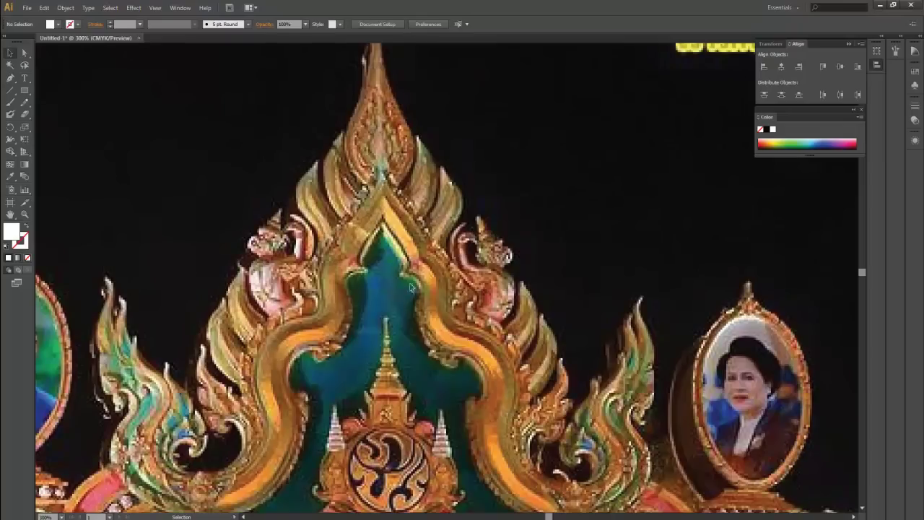
pyautogui.moveTo(399, 319); pyautogui.dragTo(362, 239)
pyautogui.moveTo(363, 144); pyautogui.dragTo(365, 191)
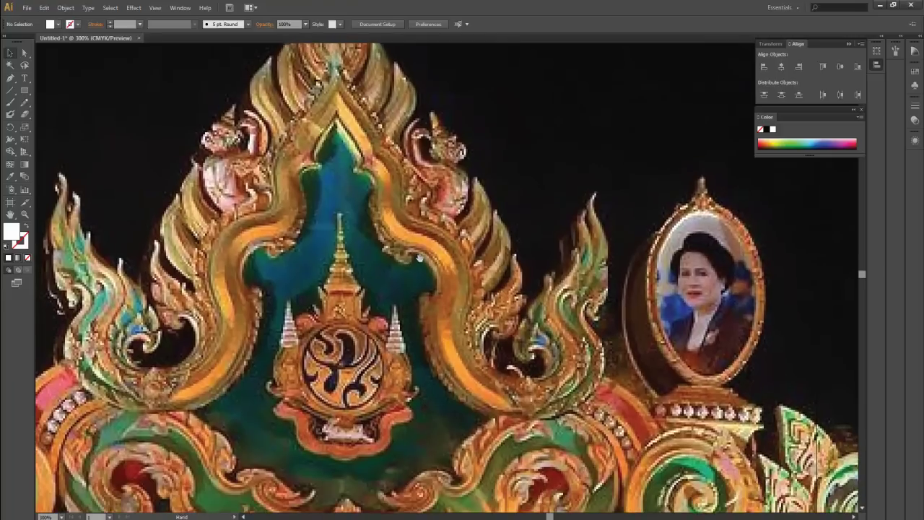
pyautogui.moveTo(435, 334); pyautogui.dragTo(392, 218)
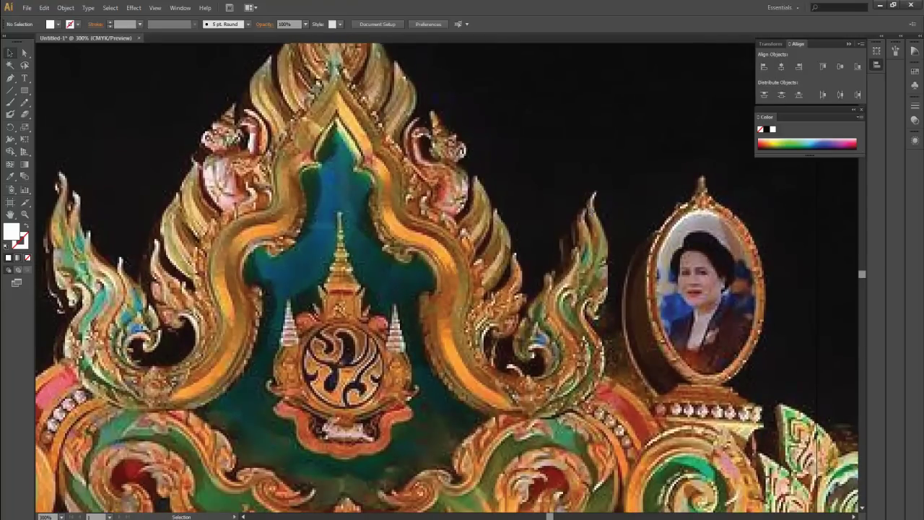
pyautogui.moveTo(449, 254)
pyautogui.mouseDown()
pyautogui.moveTo(437, 312)
pyautogui.moveTo(445, 267)
pyautogui.mouseUp()
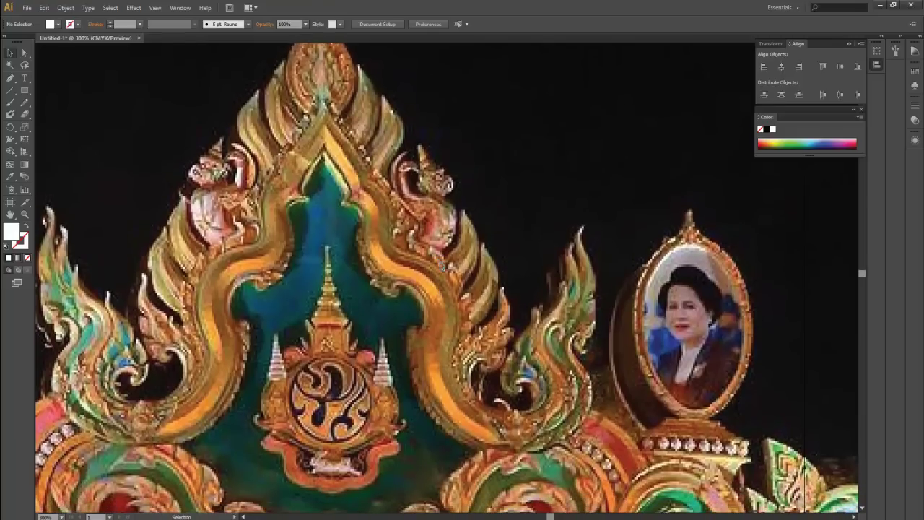
pyautogui.moveTo(408, 183); pyautogui.dragTo(392, 167)
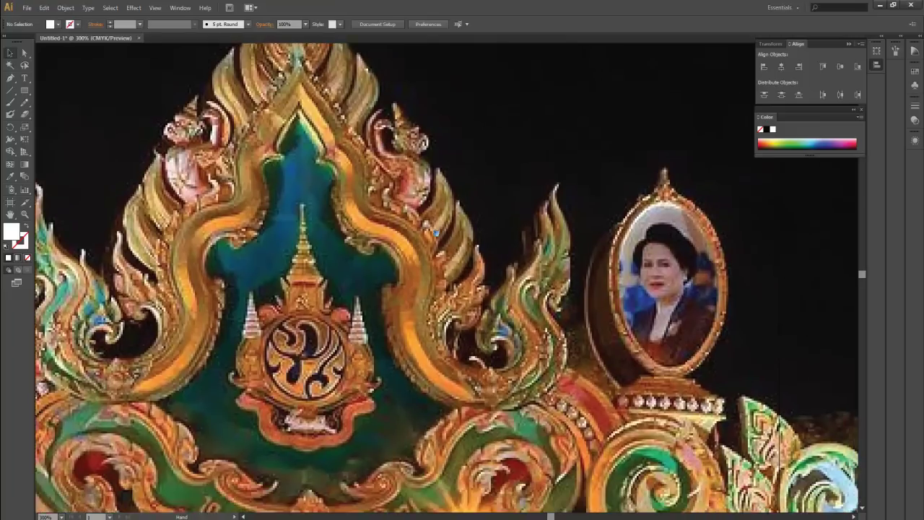
pyautogui.moveTo(440, 241); pyautogui.dragTo(447, 237)
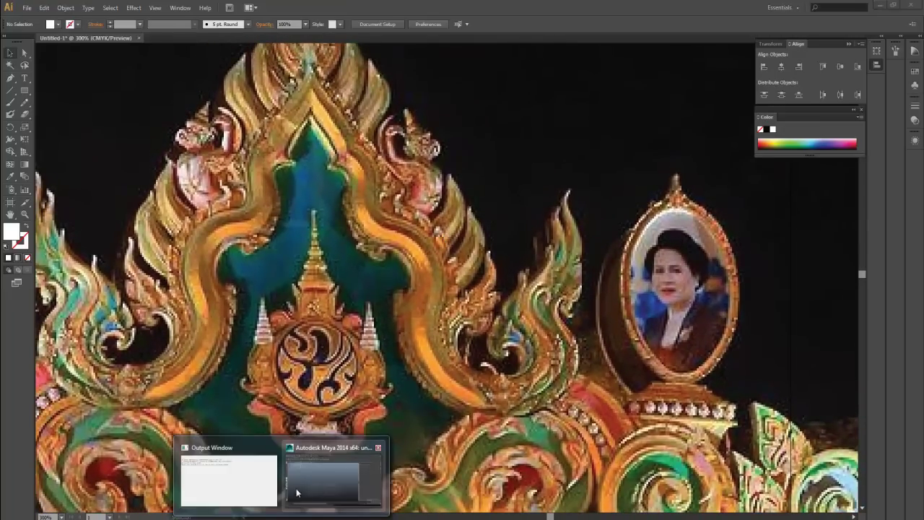
pyautogui.moveTo(296, 513)
pyautogui.click(229, 479)
# Delete the old profile curve and maximize the front view with the EP Curve Tool ready
pyautogui.click(396, 316)
pyautogui.press('Delete')
pyautogui.scroll(2, 356, 282)
pyautogui.scroll(2, 364, 282)
pyautogui.scroll(2, 376, 287)
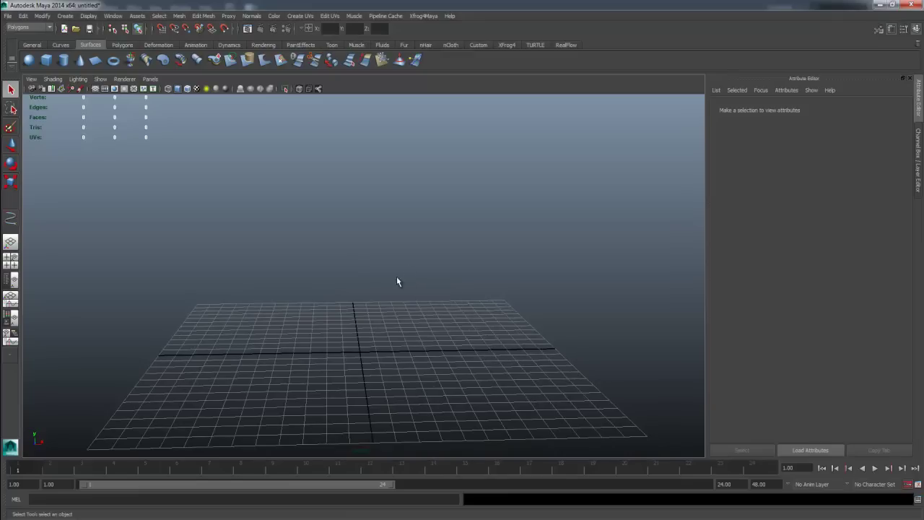
pyautogui.press('space')
pyautogui.press('space')
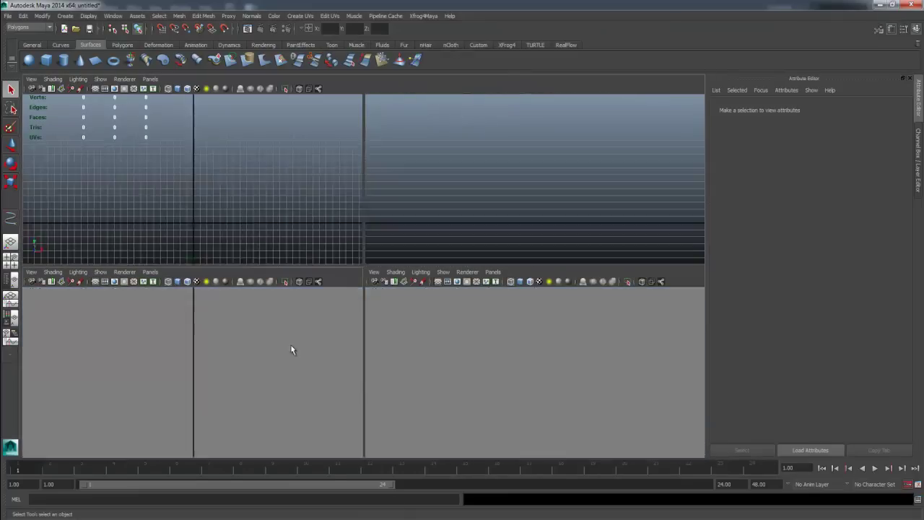
pyautogui.keyDown('alt'); pyautogui.moveTo(304, 260); pyautogui.dragTo(260, 217, button='middle'); pyautogui.keyUp('alt')
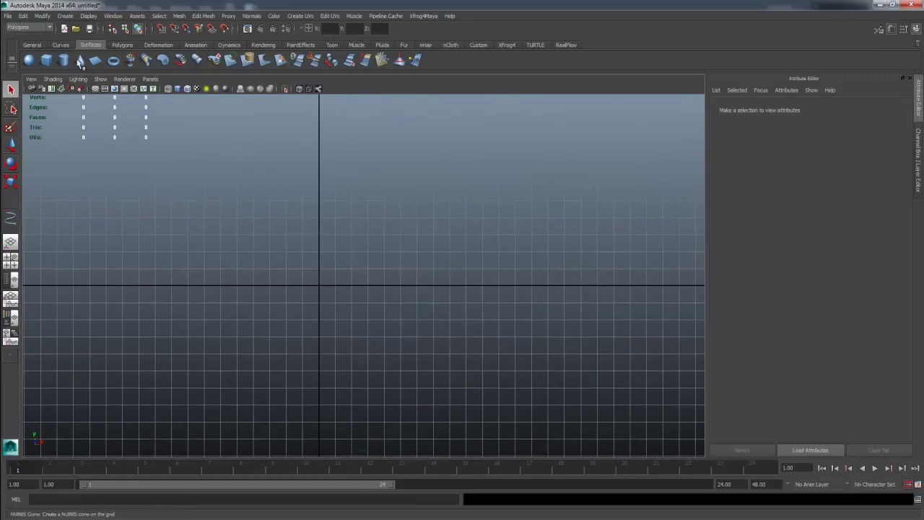
pyautogui.click(64, 45)
pyautogui.click(62, 60)
pyautogui.keyDown('alt'); pyautogui.moveTo(336, 264); pyautogui.dragTo(336, 305, button='middle'); pyautogui.keyUp('alt')
# Draw the S-shaped profile from the origin along the ground, up the neck, and out to the rim
pyautogui.click(318, 325)
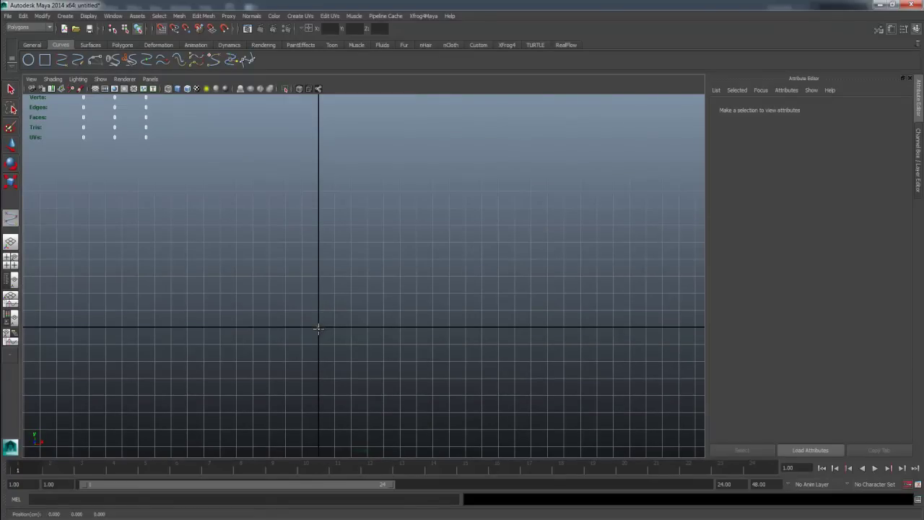
pyautogui.click(375, 326)
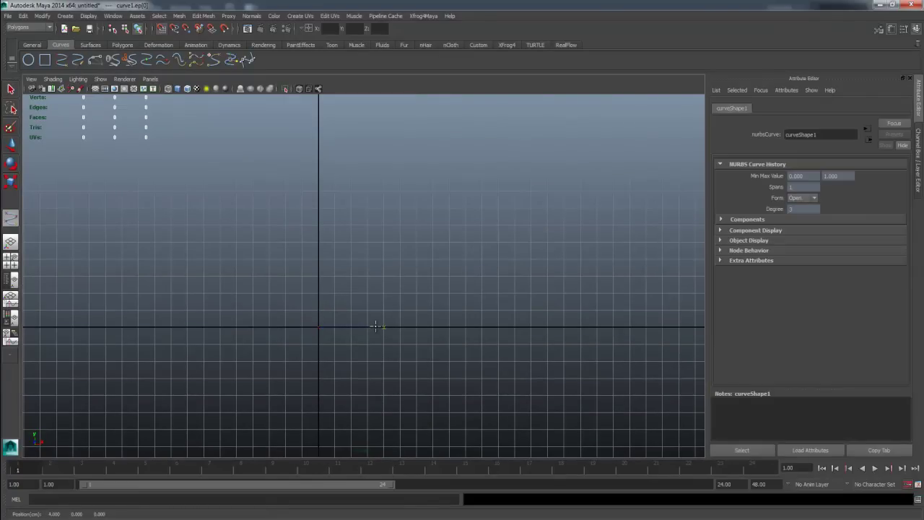
pyautogui.click(436, 318)
pyautogui.click(459, 214)
pyautogui.moveTo(459, 213); pyautogui.dragTo(455, 186)
pyautogui.keyDown('alt'); pyautogui.moveTo(455, 186); pyautogui.dragTo(454, 243, button='middle'); pyautogui.keyUp('alt')
pyautogui.moveTo(423, 196); pyautogui.dragTo(421, 188)
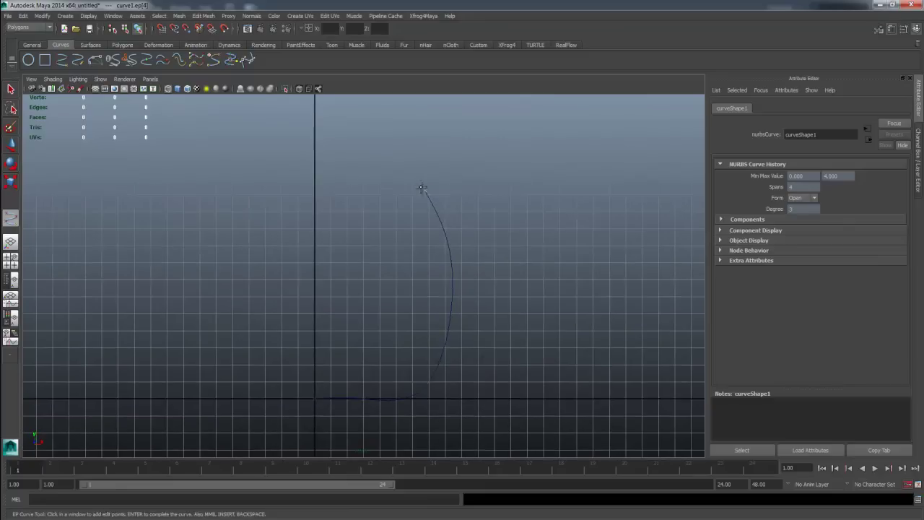
pyautogui.keyDown('alt'); pyautogui.moveTo(421, 188); pyautogui.dragTo(417, 249, button='middle'); pyautogui.keyUp('alt')
pyautogui.click(370, 207)
pyautogui.click(375, 152)
pyautogui.click(417, 148)
pyautogui.press('Return')
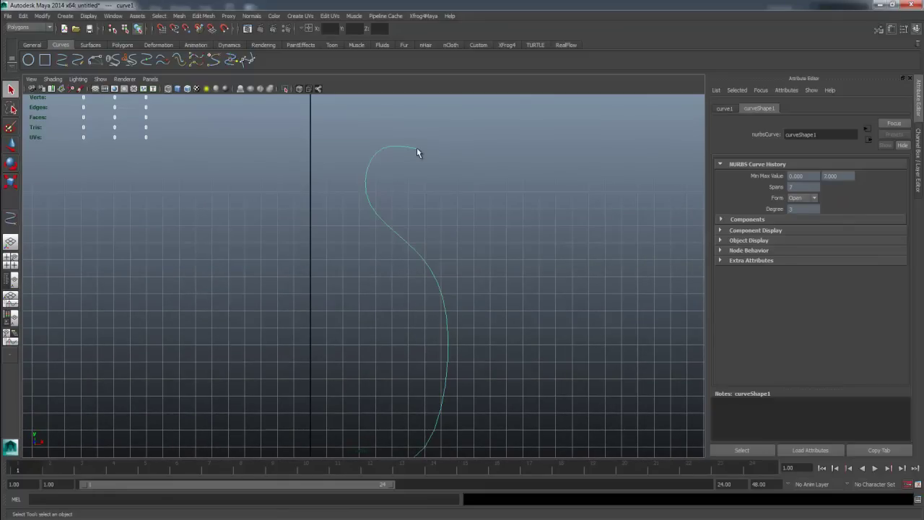
# Revolve the profile in the perspective view into the vase surface revolvedSurface1
pyautogui.press('space')
pyautogui.press('space')
pyautogui.moveTo(459, 210)
pyautogui.keyDown('alt'); pyautogui.mouseDown()
pyautogui.moveTo(281, 226)
pyautogui.moveTo(330, 236)
pyautogui.moveTo(251, 152)
pyautogui.mouseUp(); pyautogui.keyUp('alt')
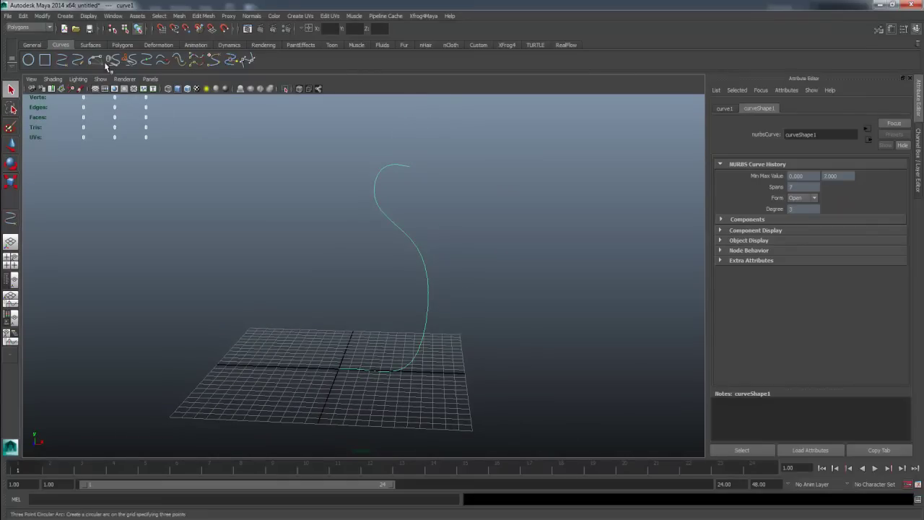
pyautogui.click(90, 45)
pyautogui.click(130, 59)
# Tumble around the vase from several angles, then delete the vase and its profile curve
pyautogui.moveTo(467, 210)
pyautogui.keyDown('alt'); pyautogui.mouseDown()
pyautogui.moveTo(454, 237)
pyautogui.moveTo(472, 219)
pyautogui.mouseUp(); pyautogui.keyUp('alt')
pyautogui.click(365, 258)
pyautogui.moveTo(365, 259)
pyautogui.keyDown('alt'); pyautogui.mouseDown()
pyautogui.moveTo(420, 231)
pyautogui.moveTo(400, 206)
pyautogui.moveTo(363, 239)
pyautogui.moveTo(366, 254)
pyautogui.moveTo(379, 258)
pyautogui.moveTo(385, 236)
pyautogui.moveTo(399, 233)
pyautogui.moveTo(386, 206)
pyautogui.moveTo(368, 251)
pyautogui.moveTo(315, 282)
pyautogui.moveTo(361, 233)
pyautogui.moveTo(373, 227)
pyautogui.moveTo(378, 238)
pyautogui.mouseUp(); pyautogui.keyUp('alt')
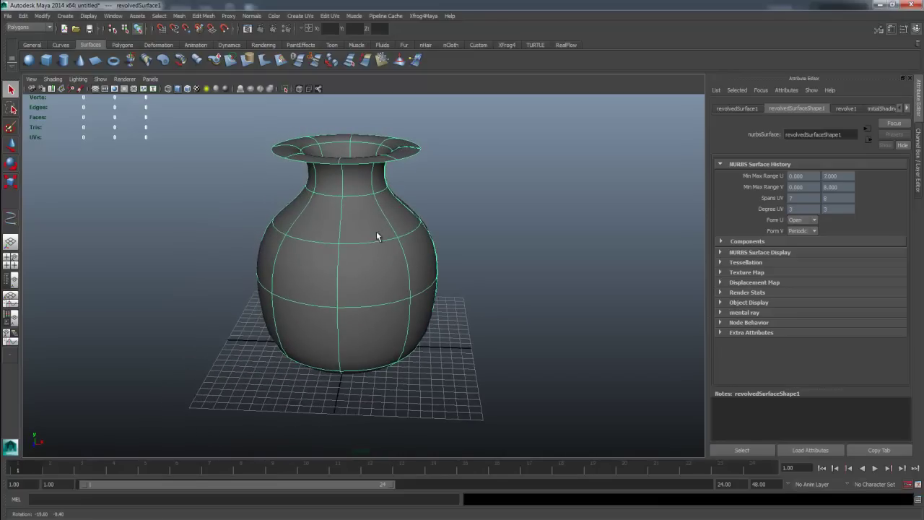
pyautogui.moveTo(442, 196)
pyautogui.keyDown('alt'); pyautogui.mouseDown()
pyautogui.moveTo(445, 206)
pyautogui.moveTo(379, 246)
pyautogui.mouseUp(); pyautogui.keyUp('alt')
pyautogui.press('Delete')
pyautogui.press('Delete')
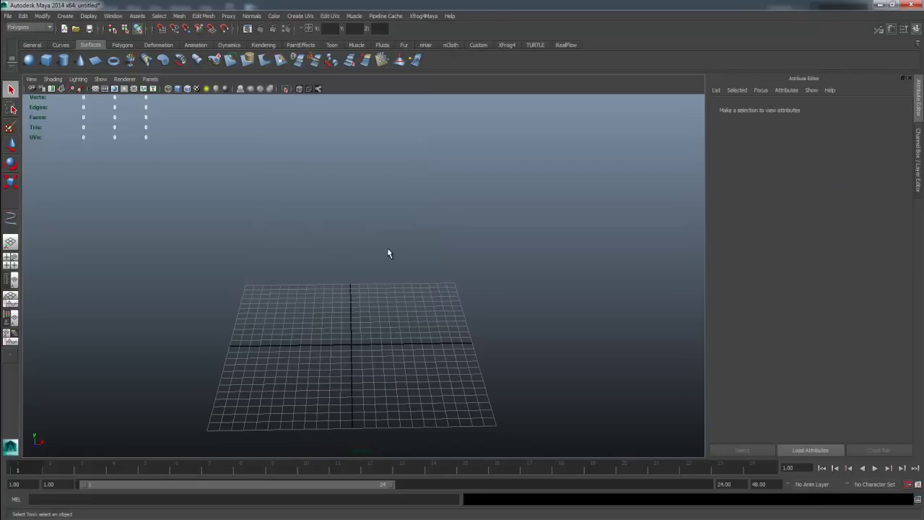
# Maximize the front view from four-view layout and activate the EP Curve Tool
pyautogui.click(7, 263)
pyautogui.press('space')
pyautogui.keyDown('alt'); pyautogui.moveTo(287, 321); pyautogui.dragTo(268, 315); pyautogui.keyUp('alt')
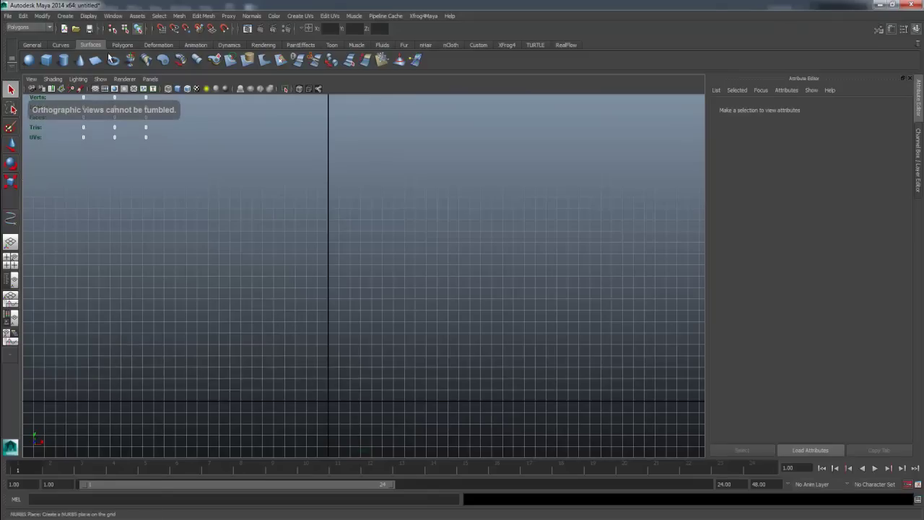
pyautogui.click(61, 44)
pyautogui.click(62, 60)
pyautogui.keyDown('alt'); pyautogui.moveTo(393, 220); pyautogui.dragTo(287, 190, button='middle'); pyautogui.keyUp('alt')
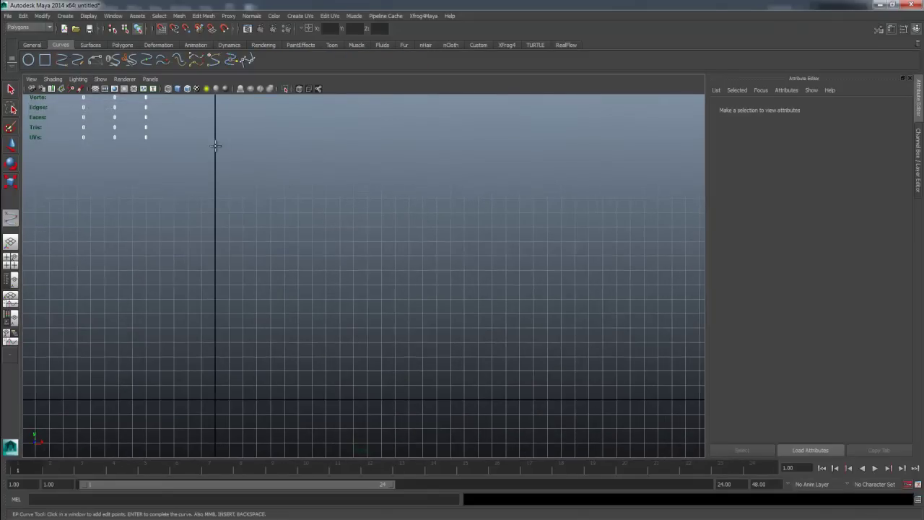
# Trace the ornament from the vertical axis down through its bottom curve and first loop
pyautogui.click(216, 146)
pyautogui.moveTo(280, 192); pyautogui.dragTo(253, 157)
pyautogui.click(301, 214)
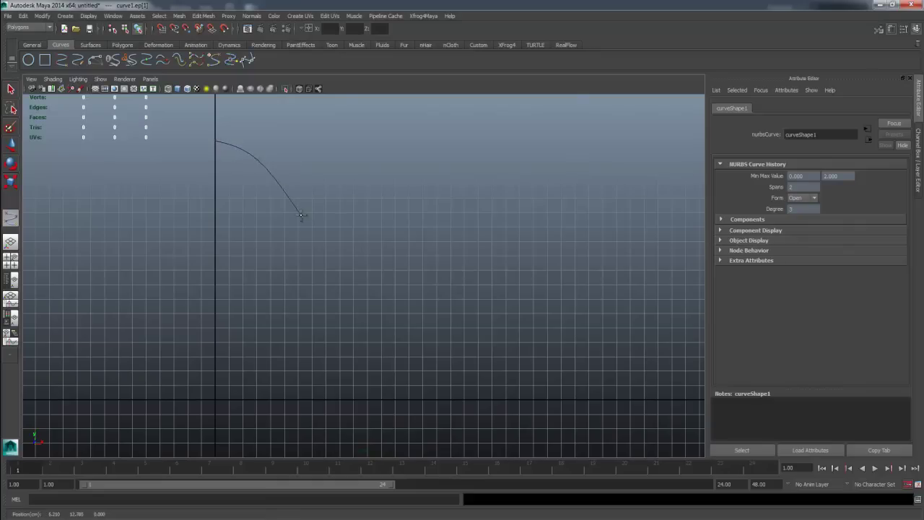
pyautogui.moveTo(301, 216); pyautogui.dragTo(307, 312)
pyautogui.click(383, 378)
pyautogui.click(472, 385)
pyautogui.click(545, 233)
pyautogui.moveTo(545, 233); pyautogui.dragTo(513, 311)
pyautogui.moveTo(495, 249); pyautogui.dragTo(487, 238)
pyautogui.moveTo(514, 268); pyautogui.dragTo(538, 266)
pyautogui.click(560, 238)
pyautogui.click(529, 173)
pyautogui.moveTo(529, 173); pyautogui.dragTo(531, 184)
# Continue the outline up to the tall tip, down the inner curl, and back to the start
pyautogui.click(574, 187)
pyautogui.click(568, 129)
pyautogui.click(578, 168)
pyautogui.click(538, 194)
pyautogui.click(487, 210)
pyautogui.click(472, 232)
pyautogui.click(460, 289)
pyautogui.click(466, 328)
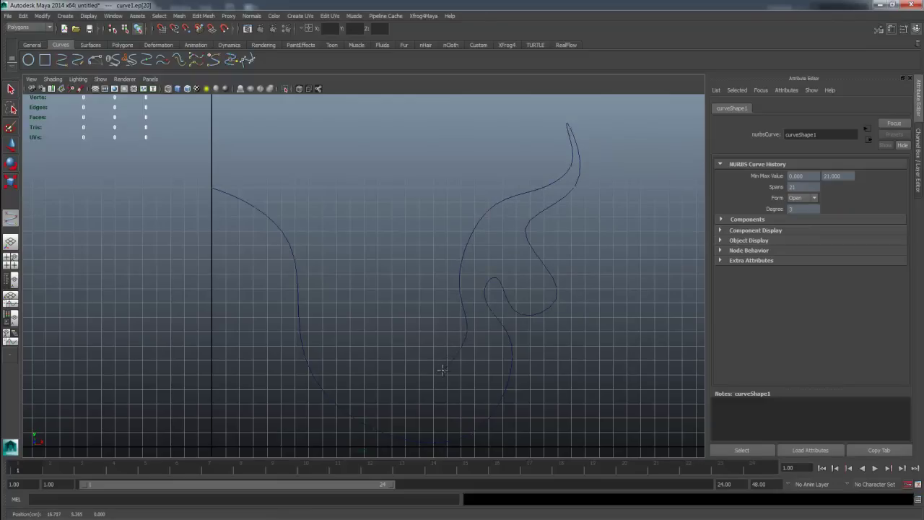
pyautogui.click(362, 349)
pyautogui.click(332, 285)
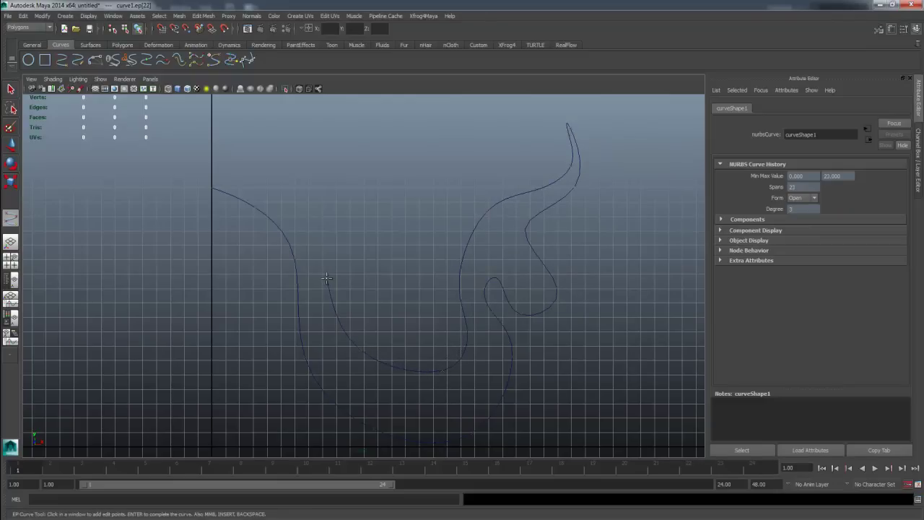
pyautogui.click(287, 209)
pyautogui.click(211, 189)
pyautogui.press('q')
# Test-revolve the outline in the perspective view, then undo the revolved surface
pyautogui.keyDown('alt'); pyautogui.moveTo(360, 247); pyautogui.dragTo(340, 219, button='middle'); pyautogui.keyUp('alt')
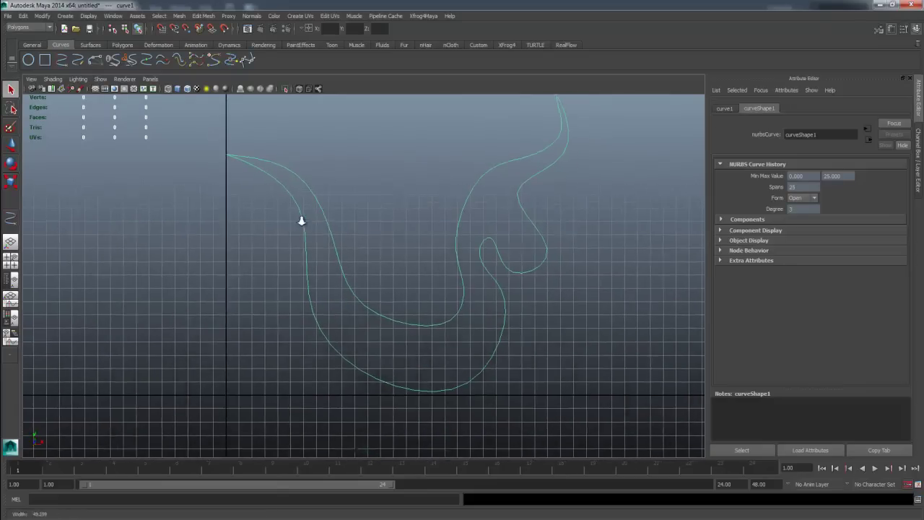
pyautogui.press('space')
pyautogui.press('space')
pyautogui.moveTo(423, 206)
pyautogui.keyDown('alt'); pyautogui.mouseDown()
pyautogui.moveTo(310, 209)
pyautogui.moveTo(437, 275)
pyautogui.mouseUp(); pyautogui.keyUp('alt')
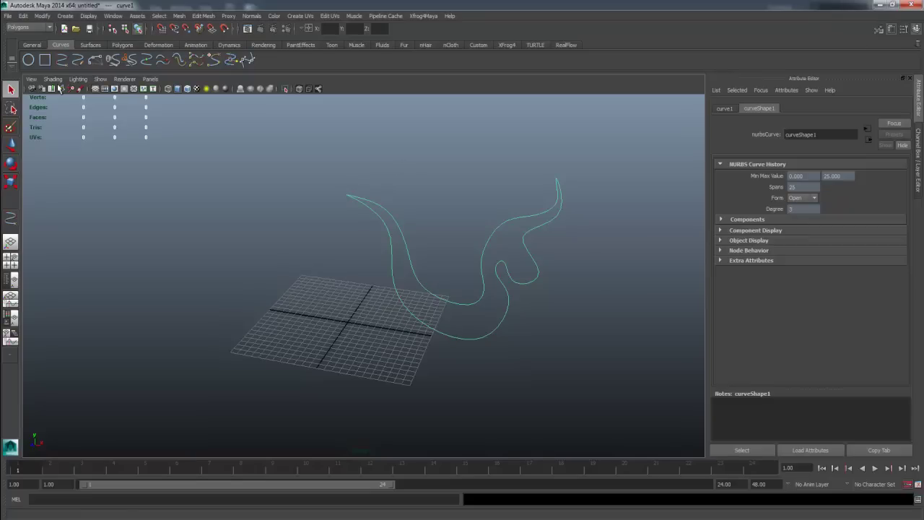
pyautogui.click(90, 44)
pyautogui.click(131, 60)
pyautogui.moveTo(413, 202)
pyautogui.keyDown('alt'); pyautogui.mouseDown()
pyautogui.moveTo(352, 241)
pyautogui.moveTo(406, 200)
pyautogui.mouseUp(); pyautogui.keyUp('alt')
pyautogui.hotkey('ctrl', 'z')
pyautogui.moveTo(482, 213)
pyautogui.mouseDown()
pyautogui.moveTo(518, 237)
pyautogui.moveTo(357, 237)
pyautogui.mouseUp()
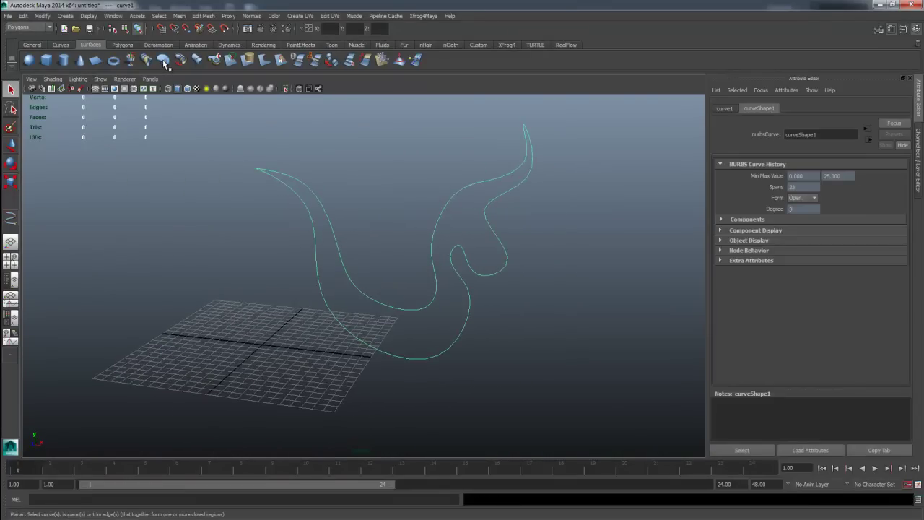
# Fill the flame outline with a flat Planar surface and select it
pyautogui.click(163, 60)
pyautogui.click(378, 148)
pyautogui.moveTo(381, 155)
pyautogui.keyDown('alt'); pyautogui.mouseDown()
pyautogui.moveTo(359, 153)
pyautogui.moveTo(399, 180)
pyautogui.mouseUp(); pyautogui.keyUp('alt')
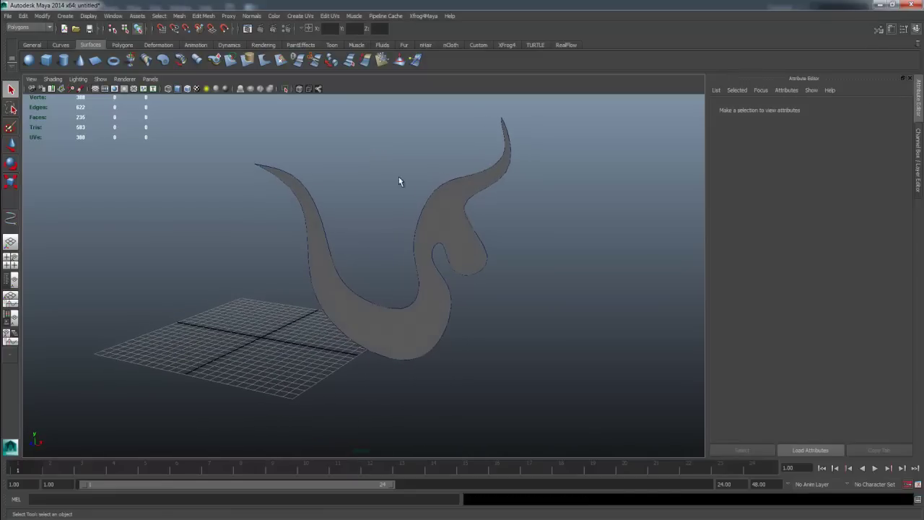
pyautogui.click(434, 224)
pyautogui.moveTo(443, 233)
pyautogui.keyDown('alt'); pyautogui.mouseDown()
pyautogui.moveTo(540, 239)
pyautogui.moveTo(394, 400)
pyautogui.moveTo(320, 369)
pyautogui.moveTo(281, 318)
pyautogui.moveTo(266, 319)
pyautogui.moveTo(340, 319)
pyautogui.moveTo(326, 318)
pyautogui.mouseUp(); pyautogui.keyUp('alt')
# Slide the planar surface sideways along X, away from the outline curve
pyautogui.press('w')
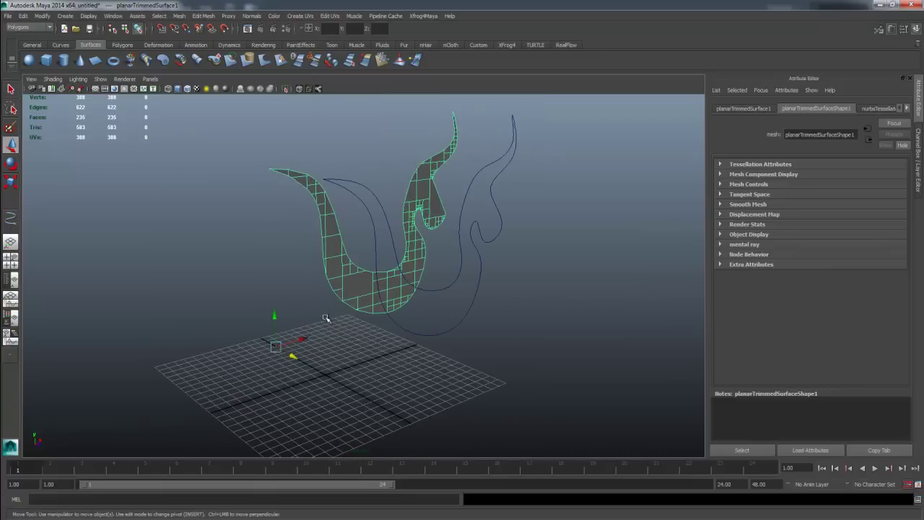
pyautogui.moveTo(429, 242)
pyautogui.keyDown('alt'); pyautogui.mouseDown()
pyautogui.moveTo(453, 246)
pyautogui.moveTo(351, 265)
pyautogui.moveTo(358, 371)
pyautogui.mouseUp(); pyautogui.keyUp('alt')
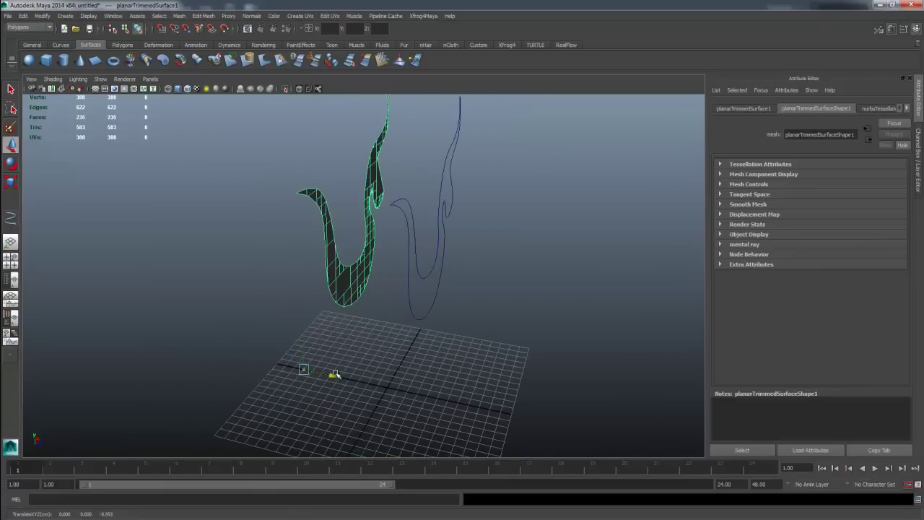
pyautogui.moveTo(357, 371); pyautogui.dragTo(369, 381, button='middle')
pyautogui.moveTo(422, 309)
pyautogui.keyDown('alt'); pyautogui.mouseDown()
pyautogui.moveTo(383, 310)
pyautogui.moveTo(414, 330)
pyautogui.mouseUp(); pyautogui.keyUp('alt')
pyautogui.click(40, 16)
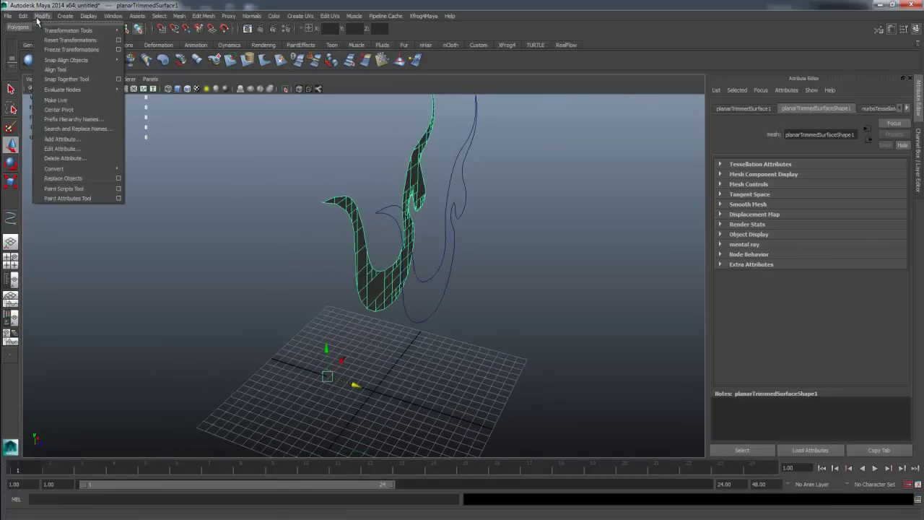
pyautogui.moveTo(65, 169)
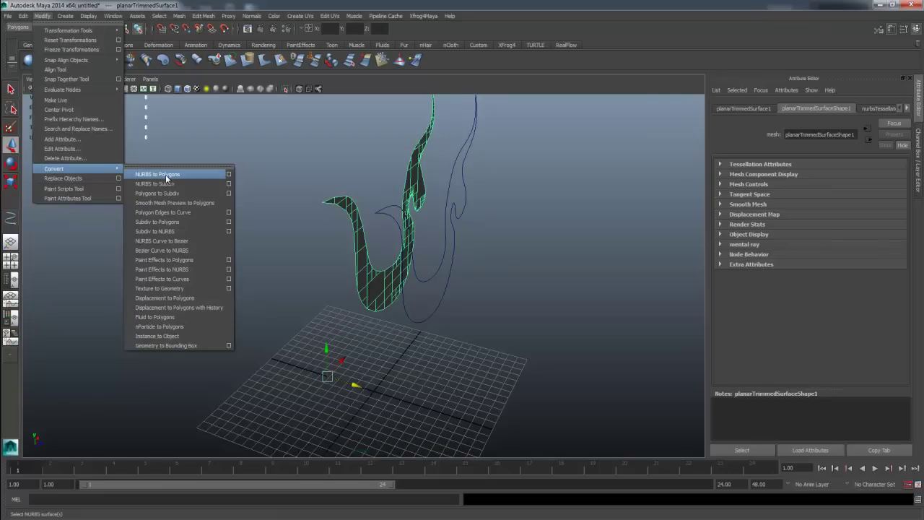
# Convert the flat planar surface to a polygon mesh and select it
pyautogui.click(225, 175)
pyautogui.click(358, 217)
pyautogui.keyDown('alt'); pyautogui.moveTo(360, 219); pyautogui.dragTo(321, 206); pyautogui.keyUp('alt')
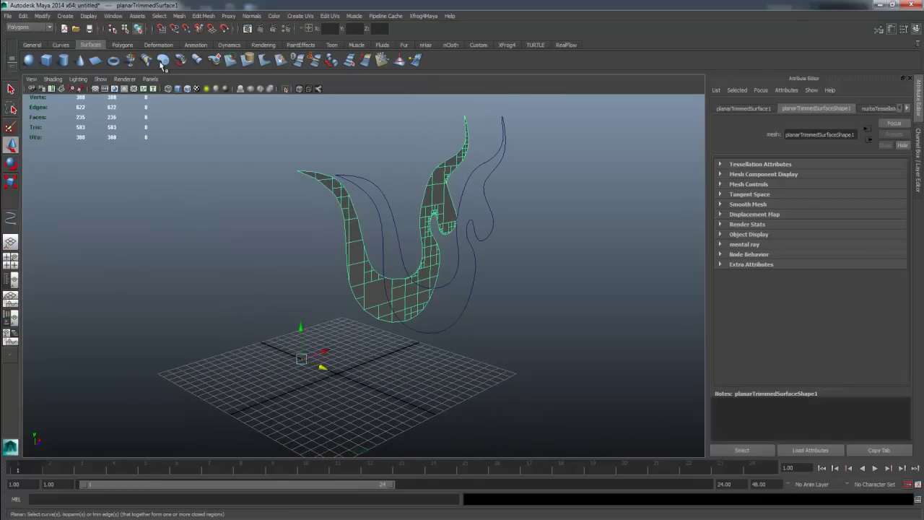
# Reset the Planar Trim Surface options to defaults and undo the earlier planar surface
pyautogui.doubleClick(164, 63)
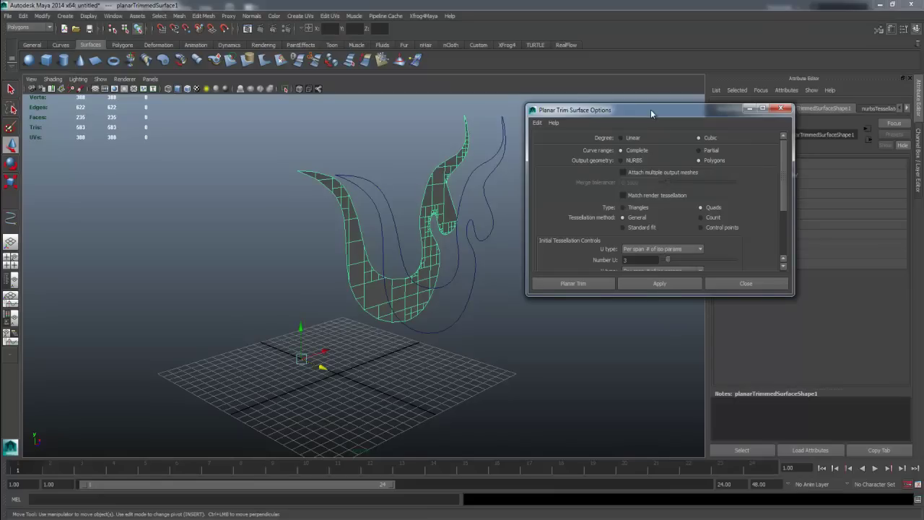
pyautogui.moveTo(652, 111); pyautogui.dragTo(646, 109)
pyautogui.keyDown('alt'); pyautogui.moveTo(437, 167); pyautogui.dragTo(494, 143); pyautogui.keyUp('alt')
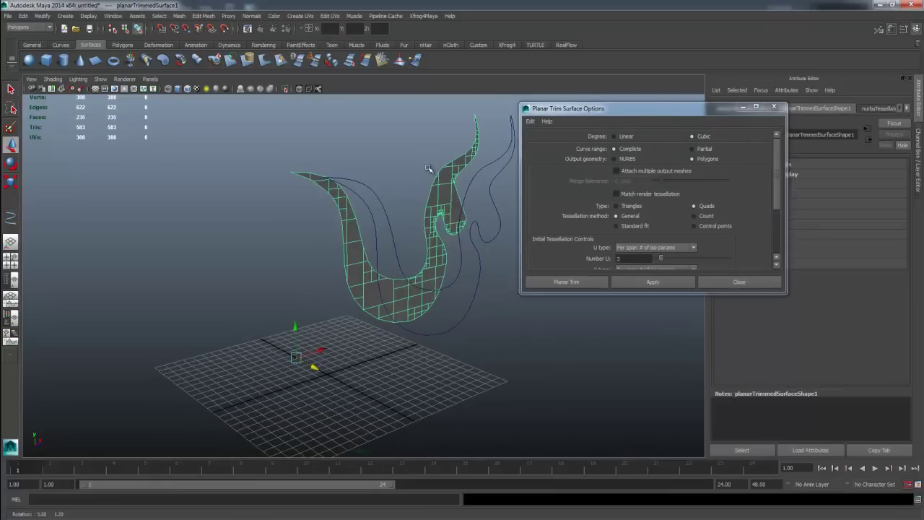
pyautogui.click(531, 121)
pyautogui.click(543, 141)
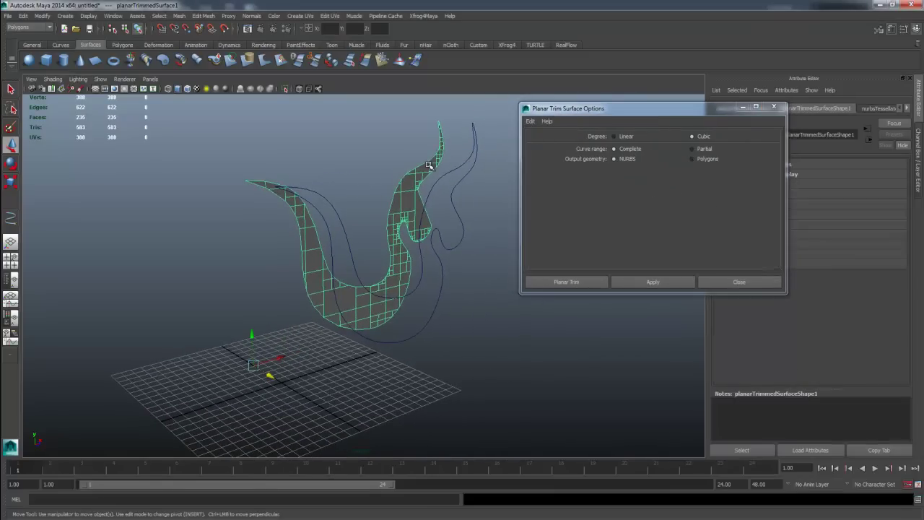
pyautogui.hotkey('ctrl', 'z')
pyautogui.hotkey('ctrl', 'z')
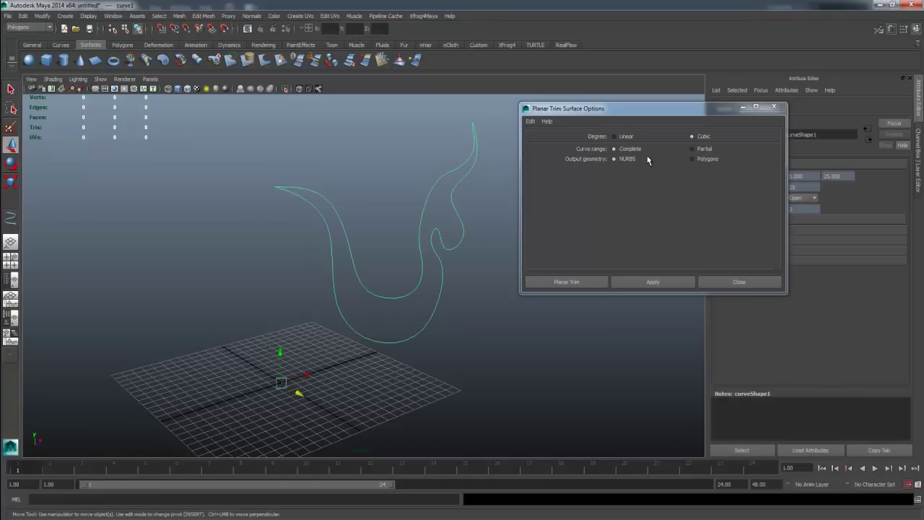
# Create a new NURBS planar surface from the outline and select it
pyautogui.keyDown('alt'); pyautogui.moveTo(457, 227); pyautogui.dragTo(432, 221); pyautogui.keyUp('alt')
pyautogui.click(640, 277)
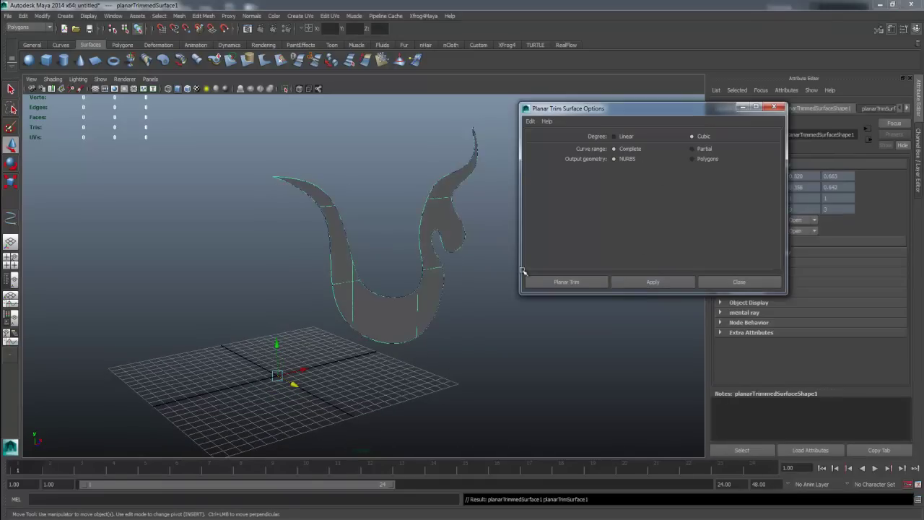
pyautogui.keyDown('alt'); pyautogui.moveTo(477, 260); pyautogui.dragTo(464, 267); pyautogui.keyUp('alt')
pyautogui.click(439, 287)
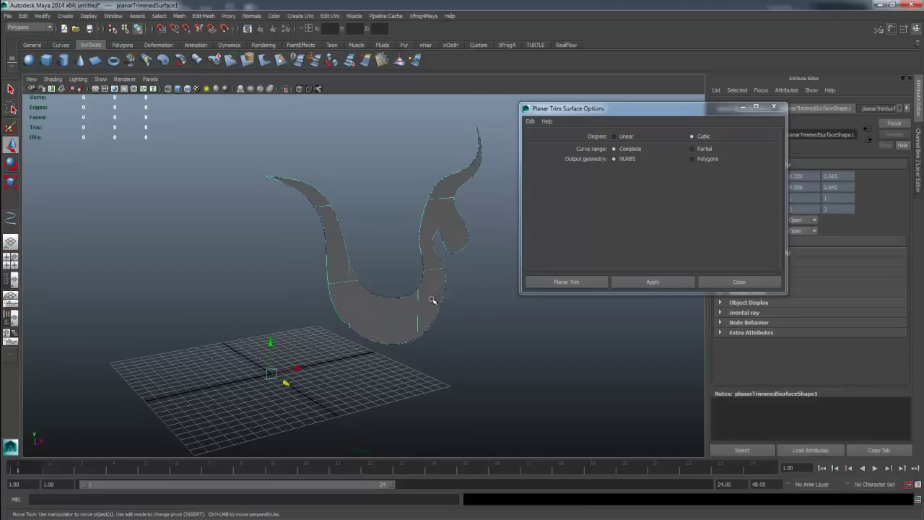
pyautogui.keyDown('alt'); pyautogui.moveTo(434, 298); pyautogui.dragTo(164, 124); pyautogui.keyUp('alt')
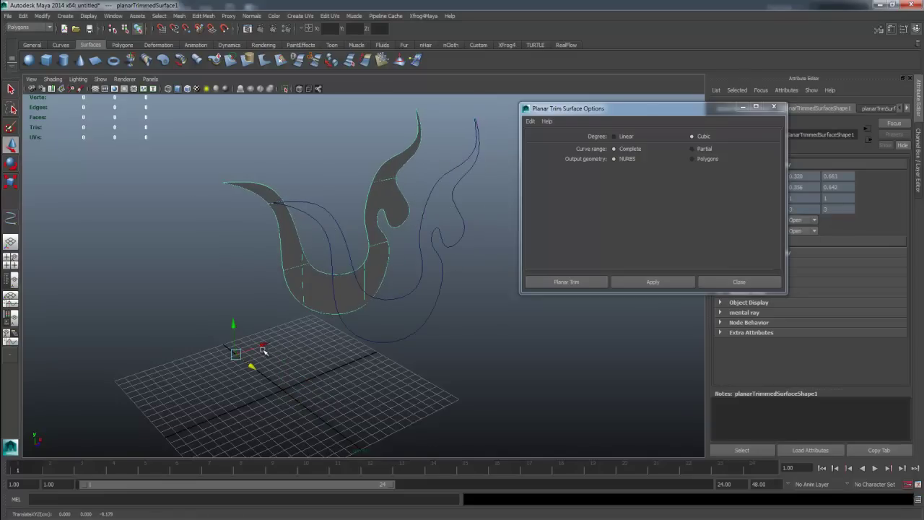
pyautogui.click(42, 15)
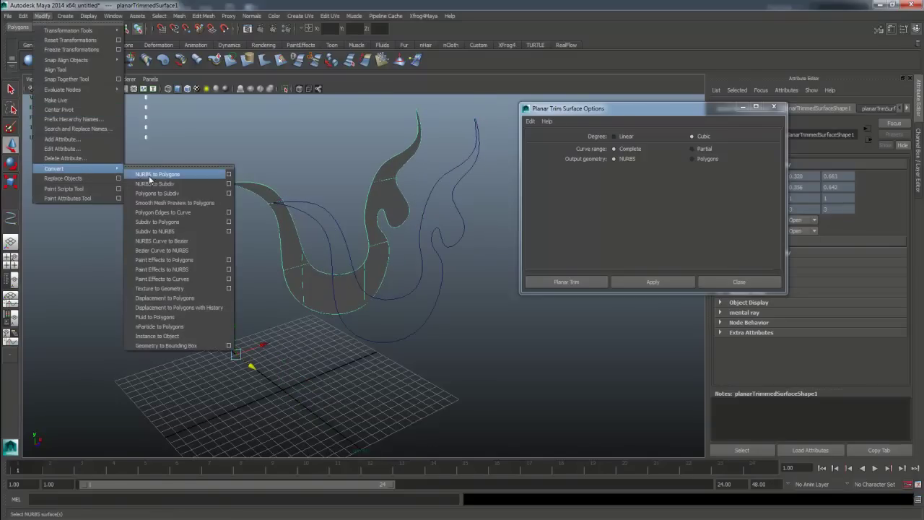
# Convert a flame surface to quad polygons with Count tessellation set to 30
pyautogui.click(228, 174)
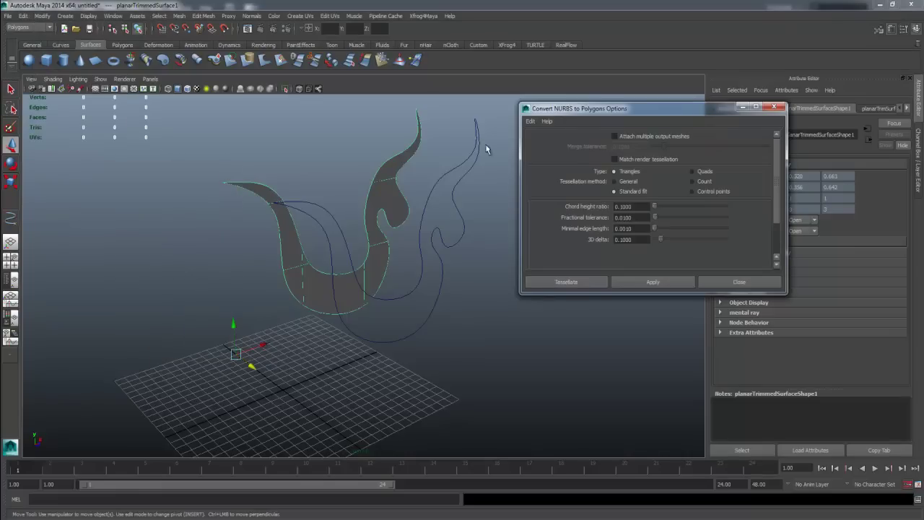
pyautogui.moveTo(580, 103); pyautogui.dragTo(513, 95)
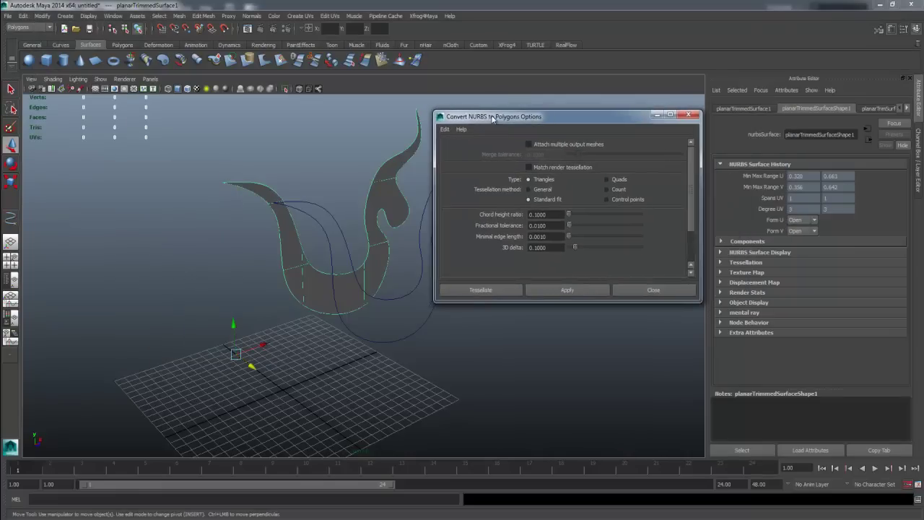
pyautogui.click(560, 176)
pyautogui.click(638, 176)
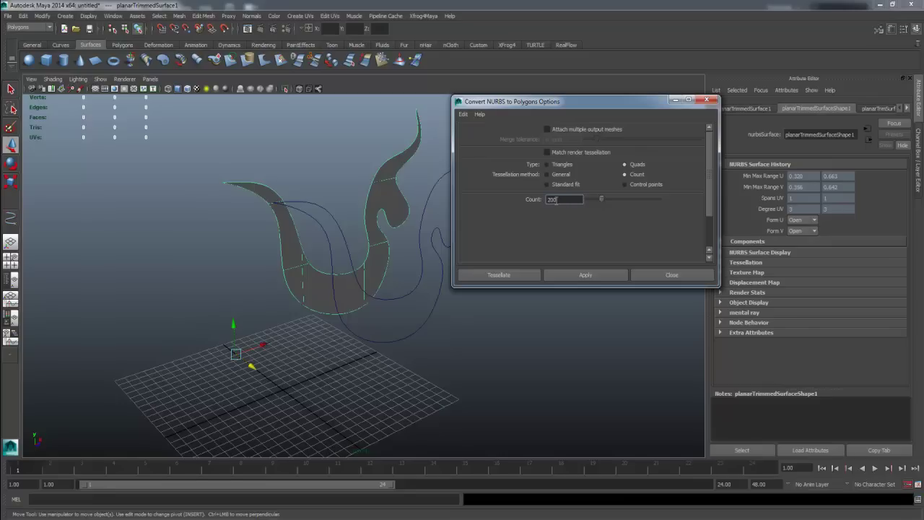
pyautogui.write('30')
pyautogui.click(567, 280)
pyautogui.moveTo(303, 403)
pyautogui.keyDown('alt'); pyautogui.mouseDown()
pyautogui.moveTo(256, 332)
pyautogui.moveTo(305, 289)
pyautogui.mouseUp(); pyautogui.keyUp('alt')
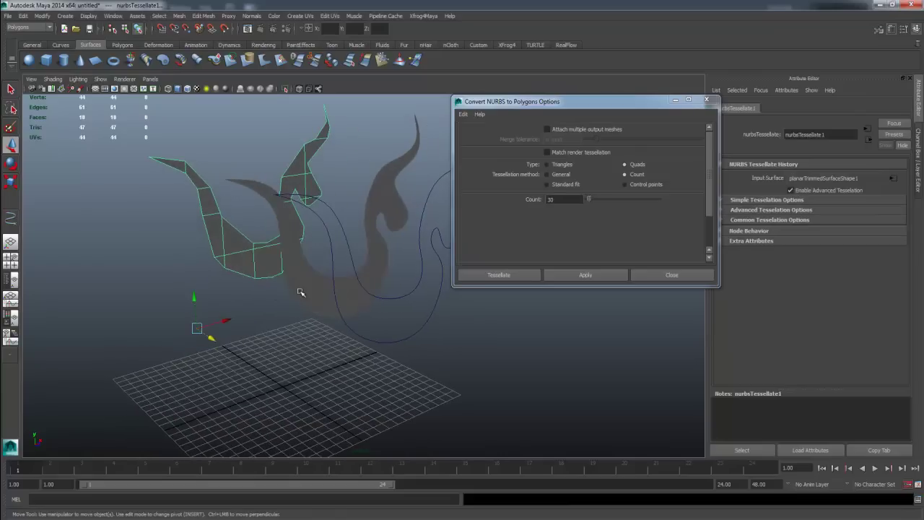
# Convert the next flame surface at a Count of 100, then select another surface
pyautogui.click(305, 288)
pyautogui.write('100')
pyautogui.press('Return')
pyautogui.click(582, 275)
pyautogui.keyDown('alt'); pyautogui.moveTo(404, 285); pyautogui.dragTo(354, 286); pyautogui.keyUp('alt')
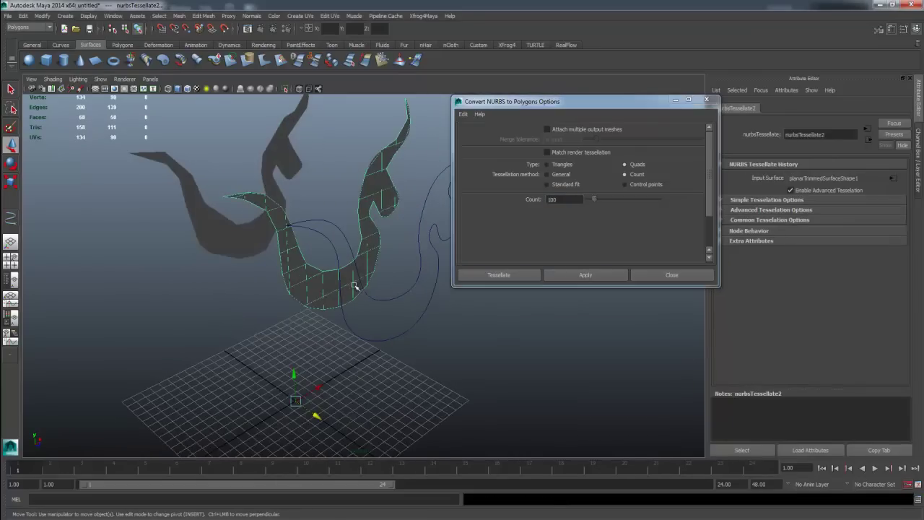
pyautogui.keyDown('alt'); pyautogui.moveTo(311, 405); pyautogui.dragTo(238, 238); pyautogui.keyUp('alt')
pyautogui.keyDown('alt'); pyautogui.moveTo(238, 238); pyautogui.dragTo(253, 216, button='middle'); pyautogui.keyUp('alt')
pyautogui.keyDown('alt'); pyautogui.moveTo(253, 215); pyautogui.dragTo(246, 272); pyautogui.keyUp('alt')
pyautogui.click(187, 93)
pyautogui.moveTo(187, 94)
pyautogui.keyDown('alt'); pyautogui.mouseDown()
pyautogui.moveTo(256, 141)
pyautogui.moveTo(310, 147)
pyautogui.moveTo(320, 161)
pyautogui.mouseUp(); pyautogui.keyUp('alt')
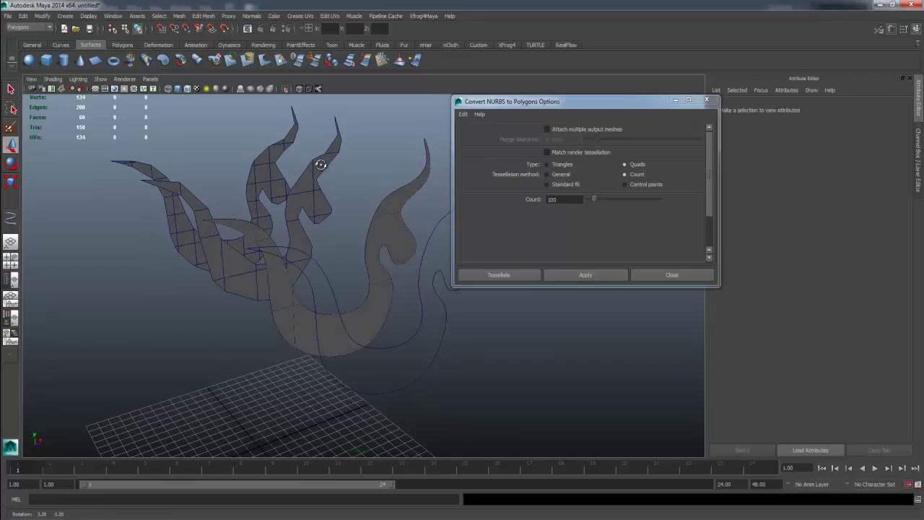
pyautogui.click(379, 228)
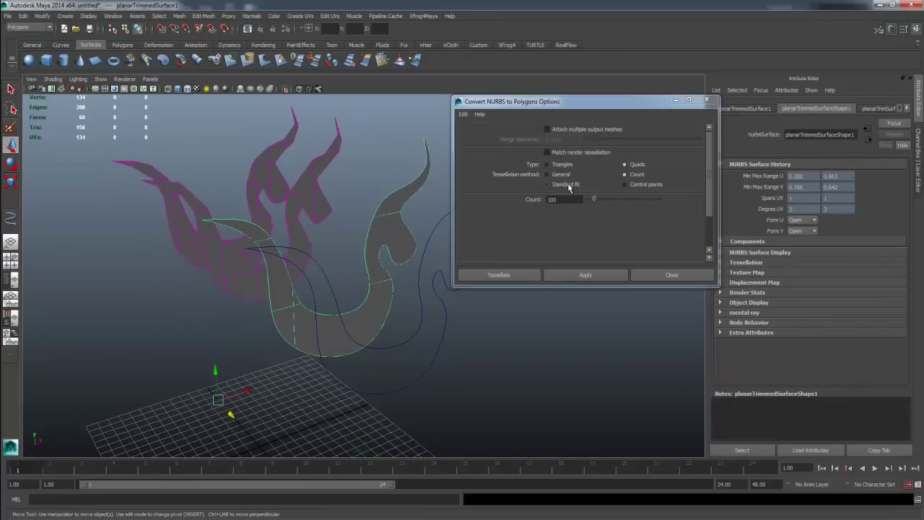
# Convert a surface using General tessellation with Per span # of iso params in U and V
pyautogui.click(563, 174)
pyautogui.click(572, 206)
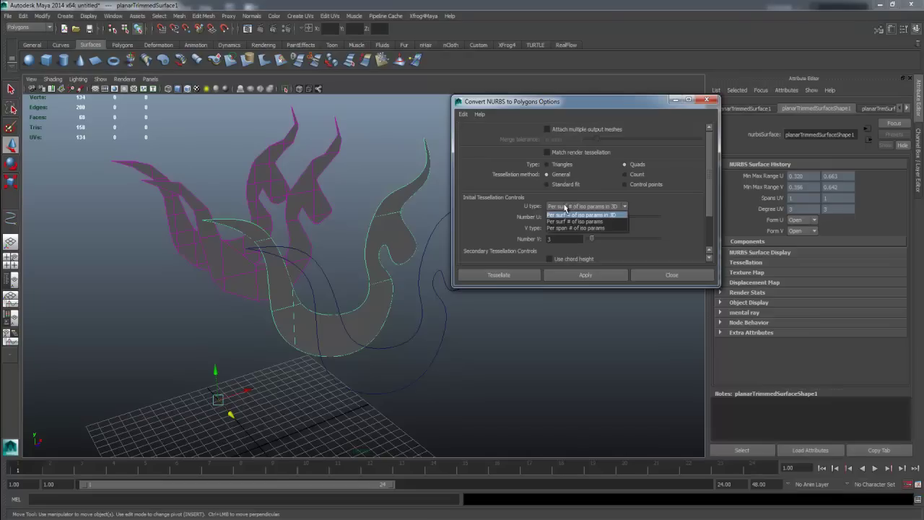
pyautogui.click(583, 228)
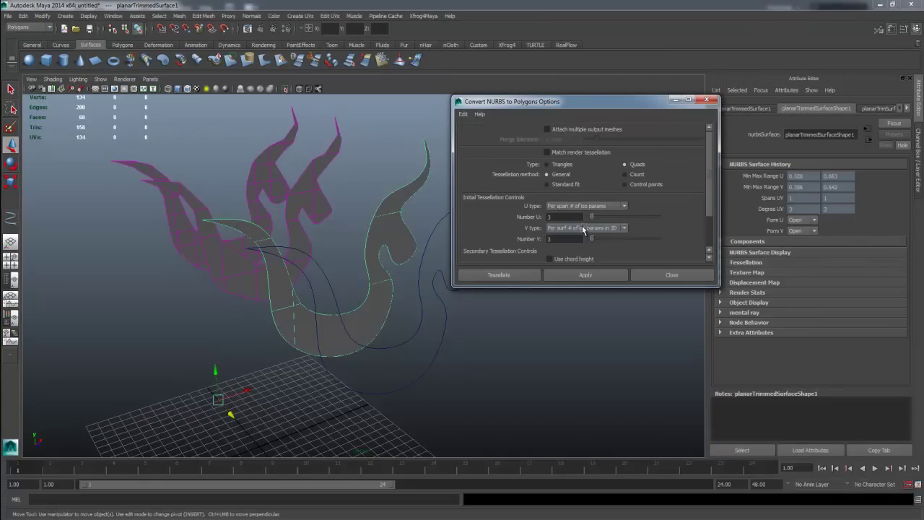
pyautogui.click(582, 228)
pyautogui.click(567, 250)
pyautogui.moveTo(705, 213); pyautogui.dragTo(707, 229)
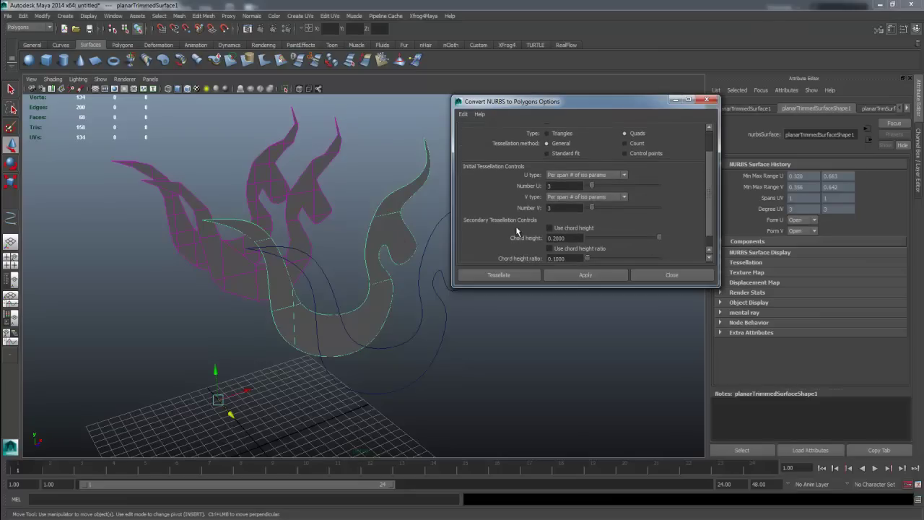
pyautogui.moveTo(591, 187); pyautogui.dragTo(579, 193)
pyautogui.click(585, 274)
pyautogui.moveTo(320, 381)
pyautogui.keyDown('alt'); pyautogui.mouseDown()
pyautogui.moveTo(320, 263)
pyautogui.moveTo(263, 386)
pyautogui.moveTo(327, 362)
pyautogui.moveTo(305, 349)
pyautogui.moveTo(337, 348)
pyautogui.mouseUp(); pyautogui.keyUp('alt')
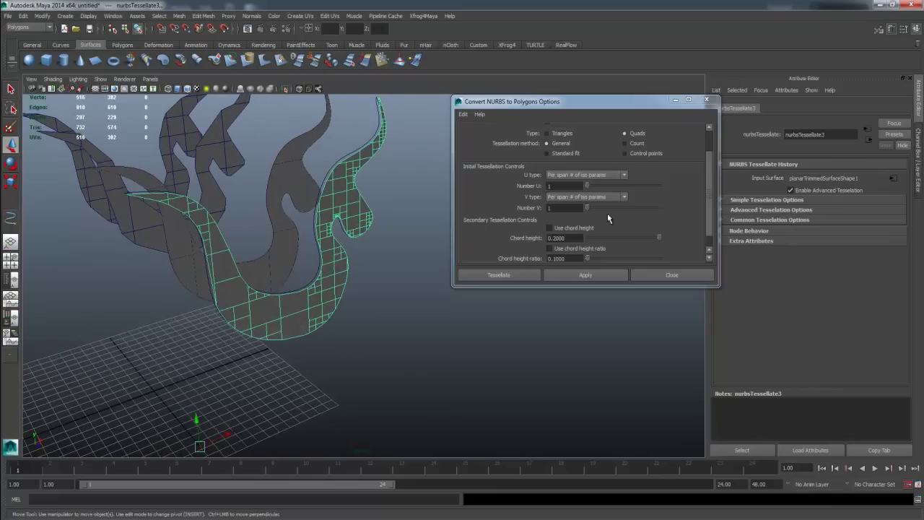
# Set Number U back to 3 and convert the next flame surface
pyautogui.moveTo(586, 185); pyautogui.dragTo(589, 186)
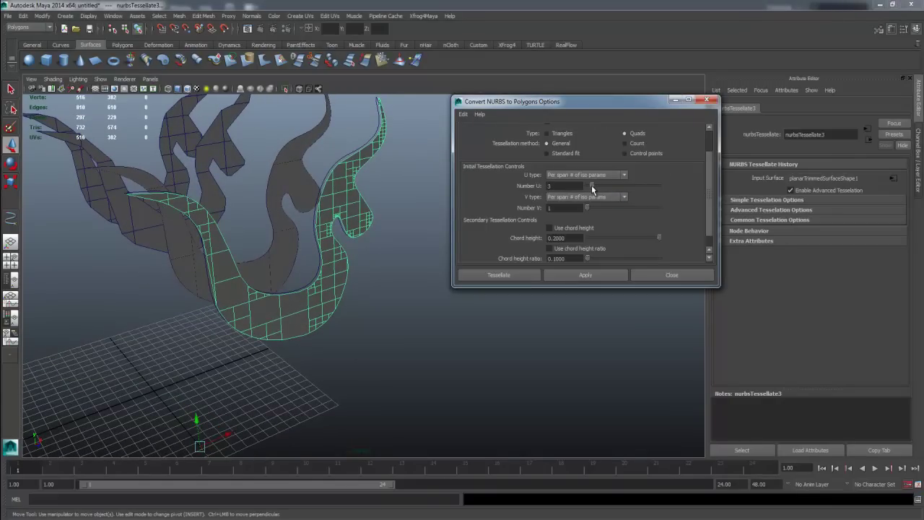
pyautogui.click(336, 229)
pyautogui.click(340, 231)
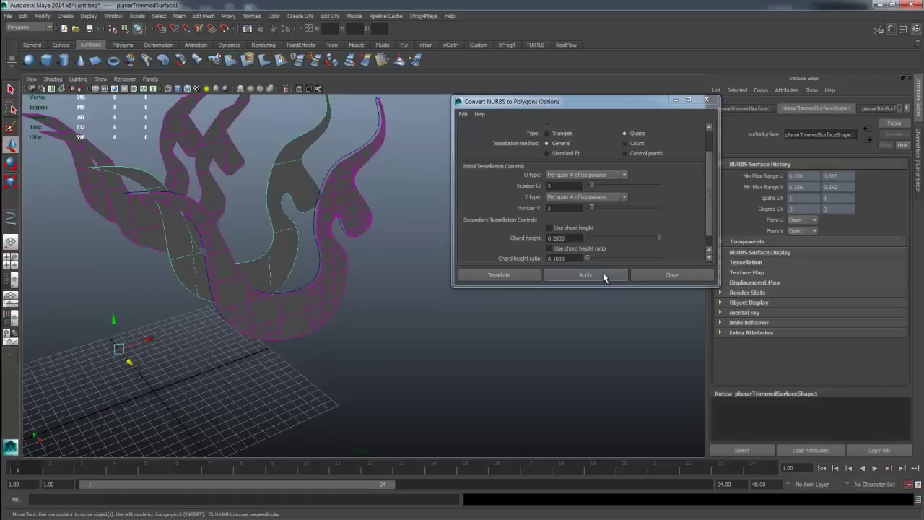
pyautogui.click(598, 277)
pyautogui.moveTo(165, 396)
pyautogui.keyDown('alt'); pyautogui.mouseDown()
pyautogui.moveTo(408, 398)
pyautogui.moveTo(383, 373)
pyautogui.moveTo(369, 373)
pyautogui.moveTo(383, 379)
pyautogui.moveTo(392, 368)
pyautogui.moveTo(402, 376)
pyautogui.moveTo(378, 395)
pyautogui.moveTo(377, 379)
pyautogui.moveTo(322, 363)
pyautogui.moveTo(275, 317)
pyautogui.mouseUp(); pyautogui.keyUp('alt')
pyautogui.click(397, 374)
pyautogui.moveTo(331, 314)
pyautogui.keyDown('alt'); pyautogui.mouseDown()
pyautogui.moveTo(381, 309)
pyautogui.moveTo(344, 297)
pyautogui.moveTo(336, 299)
pyautogui.moveTo(371, 309)
pyautogui.moveTo(371, 299)
pyautogui.moveTo(381, 313)
pyautogui.mouseUp(); pyautogui.keyUp('alt')
# Select the front flame mesh and close the conversion options window
pyautogui.click(381, 313)
pyautogui.moveTo(381, 314)
pyautogui.keyDown('alt'); pyautogui.mouseDown(button='right')
pyautogui.moveTo(306, 325)
pyautogui.moveTo(316, 320)
pyautogui.mouseUp(button='right'); pyautogui.keyUp('alt')
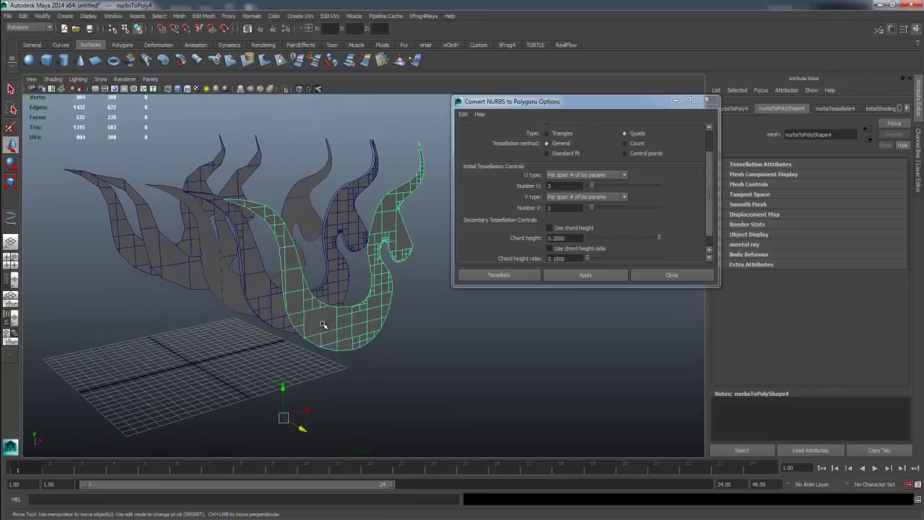
pyautogui.click(653, 275)
# Select all faces of the front flame and extrude them to thicken it
pyautogui.rightClick(373, 312)
pyautogui.click(230, 188)
pyautogui.moveTo(210, 129); pyautogui.dragTo(556, 414)
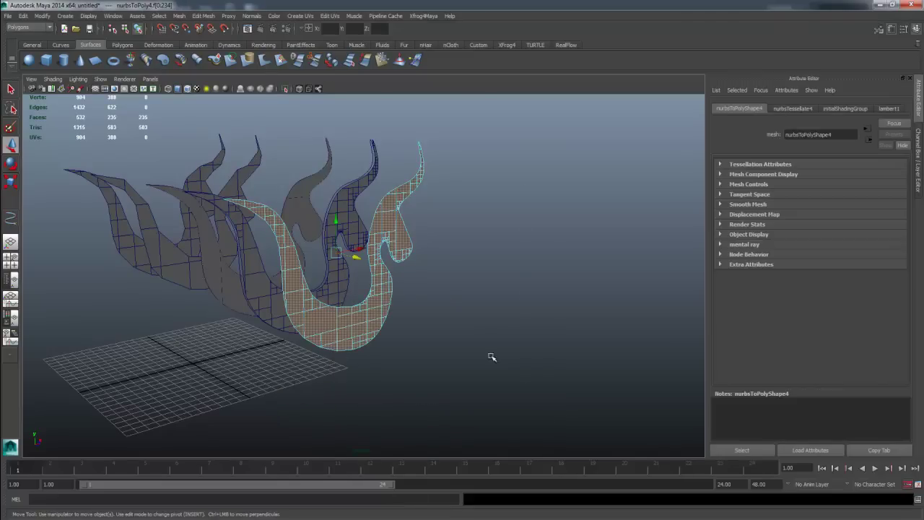
pyautogui.click(122, 44)
pyautogui.click(284, 62)
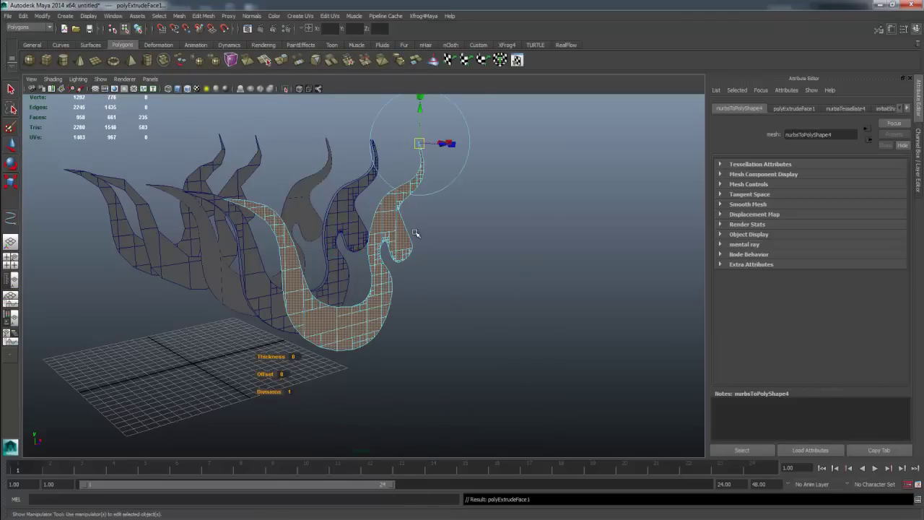
pyautogui.moveTo(366, 269); pyautogui.dragTo(363, 268)
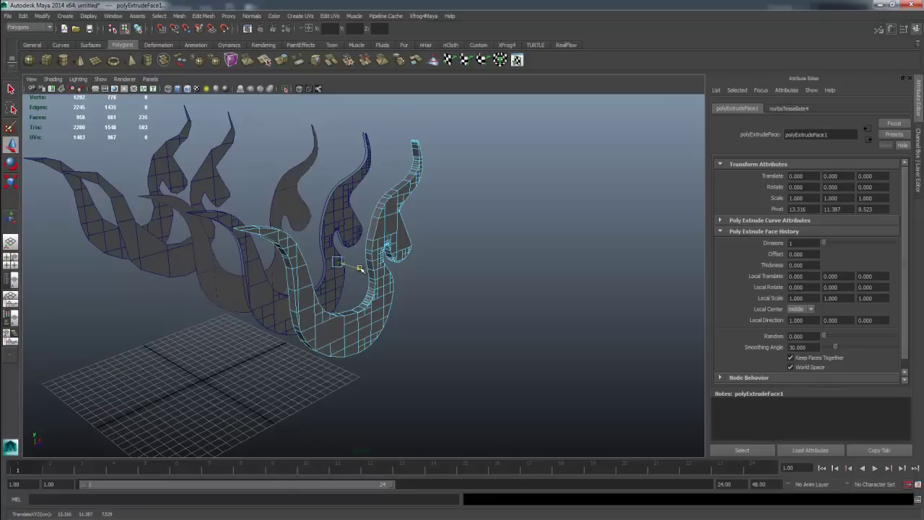
pyautogui.press('q')
pyautogui.moveTo(393, 245); pyautogui.dragTo(417, 220, button='right')
pyautogui.moveTo(417, 220)
pyautogui.keyDown('alt'); pyautogui.mouseDown()
pyautogui.moveTo(369, 219)
pyautogui.moveTo(435, 283)
pyautogui.mouseUp(); pyautogui.keyUp('alt')
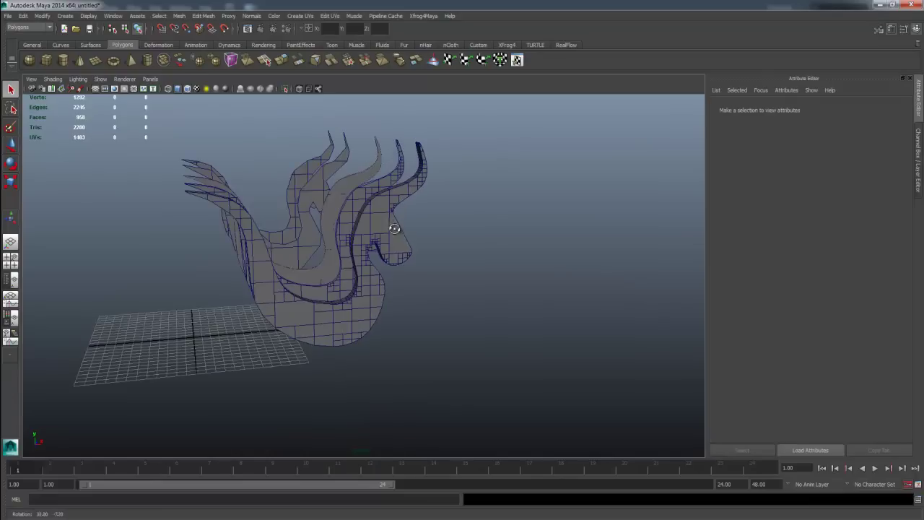
pyautogui.click(210, 158)
# Delete the flame mesh, dock the Layers panel and toggle the photo layer's visibility
pyautogui.press('Delete')
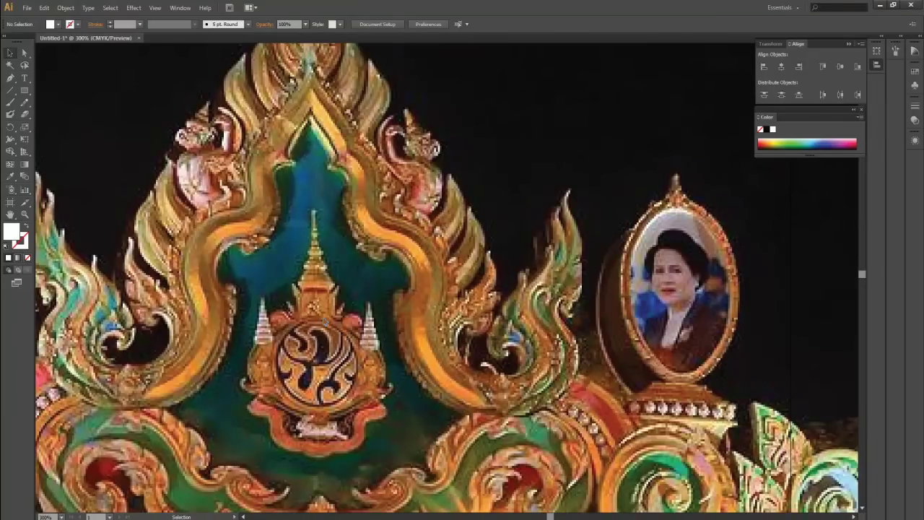
pyautogui.moveTo(328, 268)
pyautogui.mouseDown()
pyautogui.moveTo(310, 314)
pyautogui.moveTo(294, 291)
pyautogui.mouseUp()
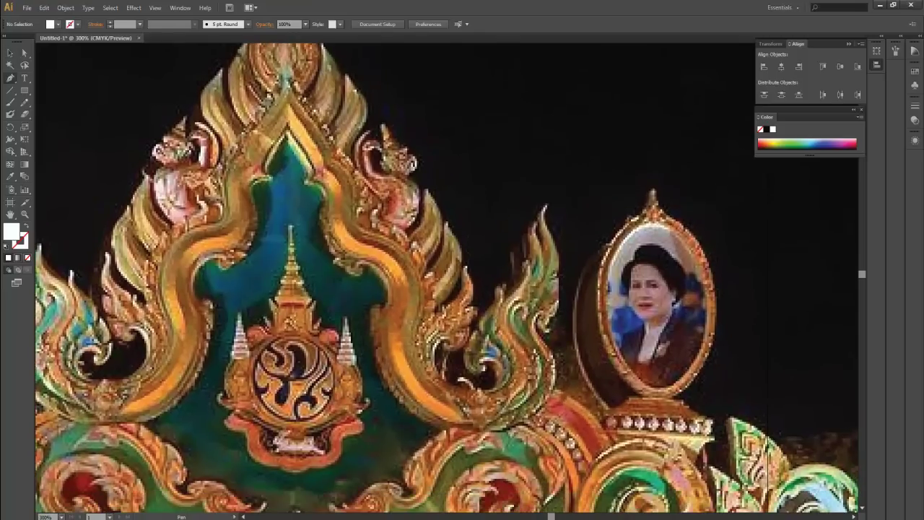
pyautogui.moveTo(722, 128); pyautogui.dragTo(780, 165)
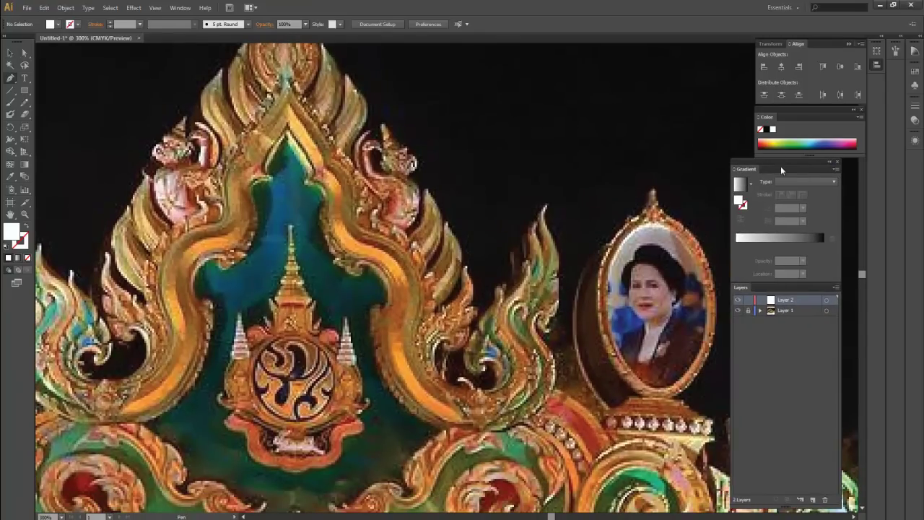
pyautogui.click(765, 311)
pyautogui.click(739, 311)
pyautogui.click(738, 311)
pyautogui.click(738, 311)
pyautogui.click(738, 311)
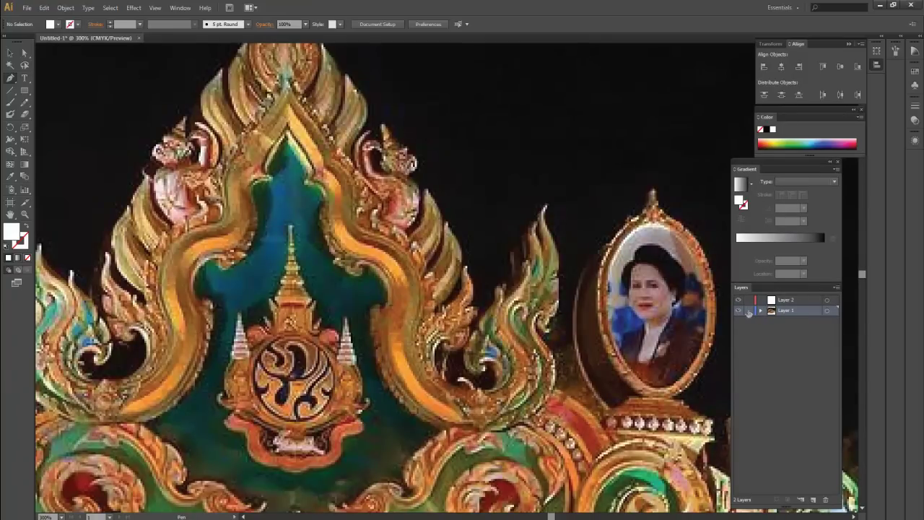
# Draw a white test shape over the photo, then delete it
pyautogui.click(357, 205)
pyautogui.moveTo(536, 338); pyautogui.dragTo(556, 333)
pyautogui.click(326, 345)
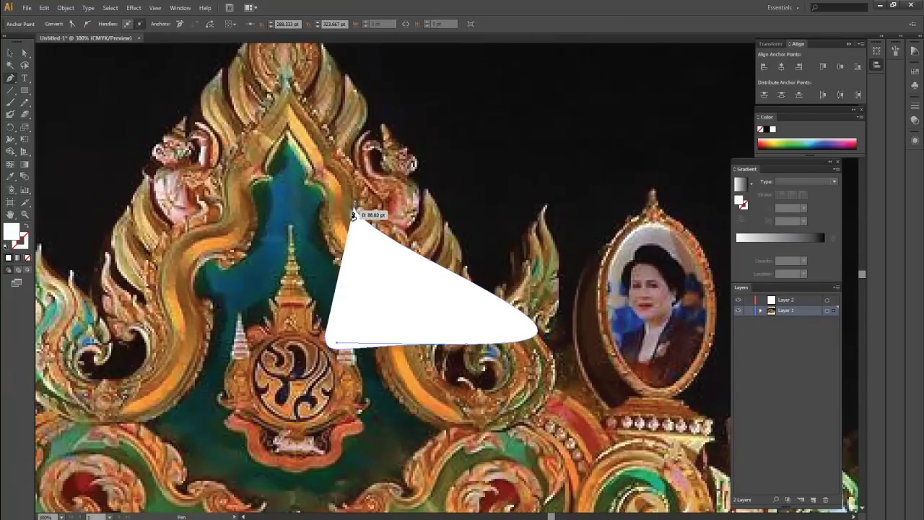
pyautogui.click(357, 205)
pyautogui.press('v')
pyautogui.click(412, 276)
pyautogui.click(414, 276)
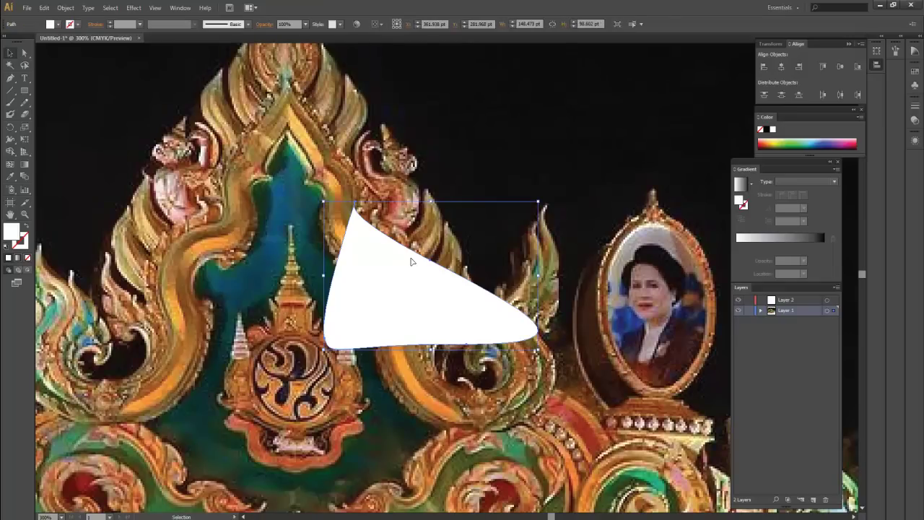
pyautogui.press('Delete')
# Lock the photo layer, make Layer 2 active and zoom in for the Pen tool
pyautogui.click(747, 310)
pyautogui.click(785, 301)
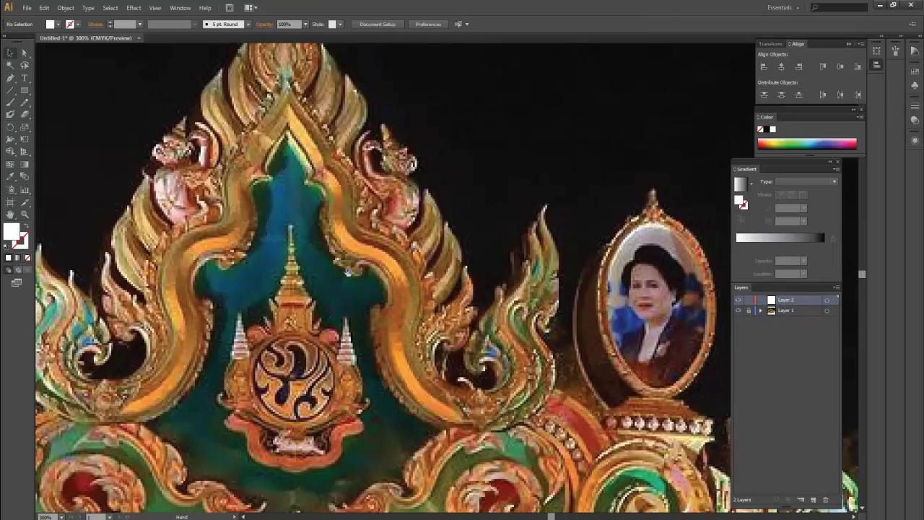
pyautogui.moveTo(378, 280); pyautogui.dragTo(324, 290)
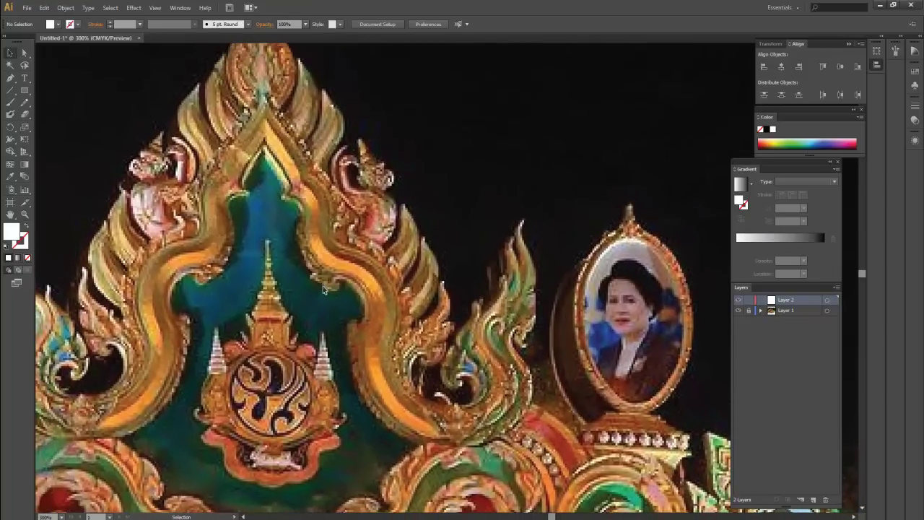
pyautogui.press('p')
pyautogui.moveTo(292, 227); pyautogui.dragTo(302, 250)
pyautogui.keyDown('alt'); pyautogui.scroll(2, 303, 254); pyautogui.keyUp('alt')
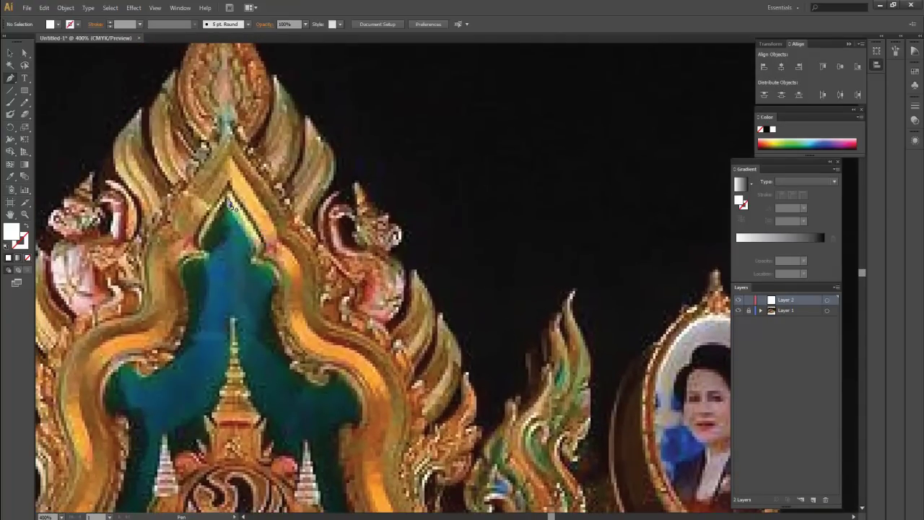
# Start the pen outline at the arch's inner tip and trace down the inner edge
pyautogui.click(230, 202)
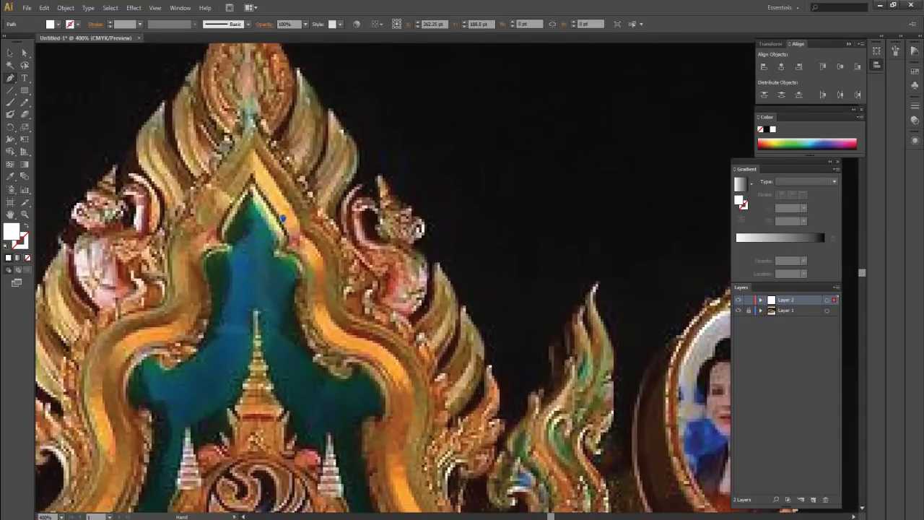
pyautogui.keyDown('alt'); pyautogui.scroll(1, 282, 216); pyautogui.keyUp('alt')
pyautogui.keyDown('alt'); pyautogui.scroll(1, 282, 216); pyautogui.keyUp('alt')
pyautogui.scroll(2, 282, 216)
pyautogui.hscroll(-3, 282, 216)
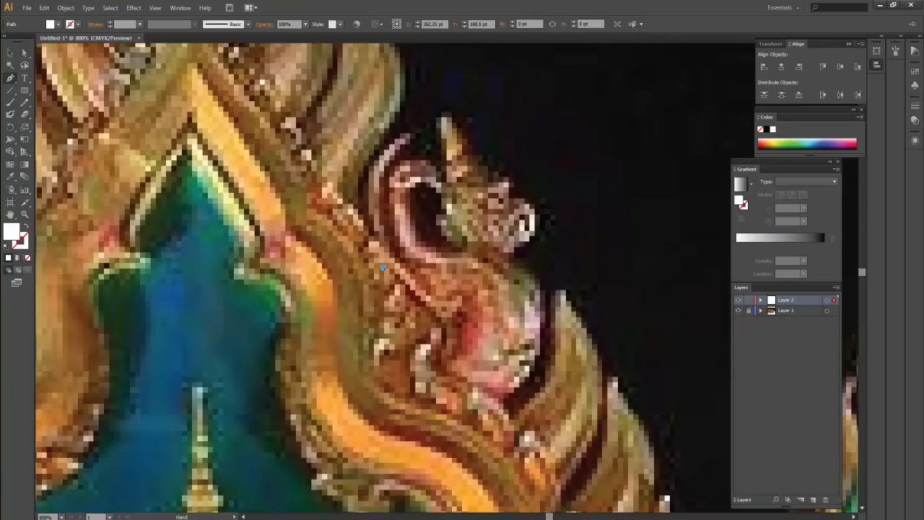
pyautogui.hscroll(-1, 282, 246)
pyautogui.moveTo(275, 257); pyautogui.dragTo(275, 254)
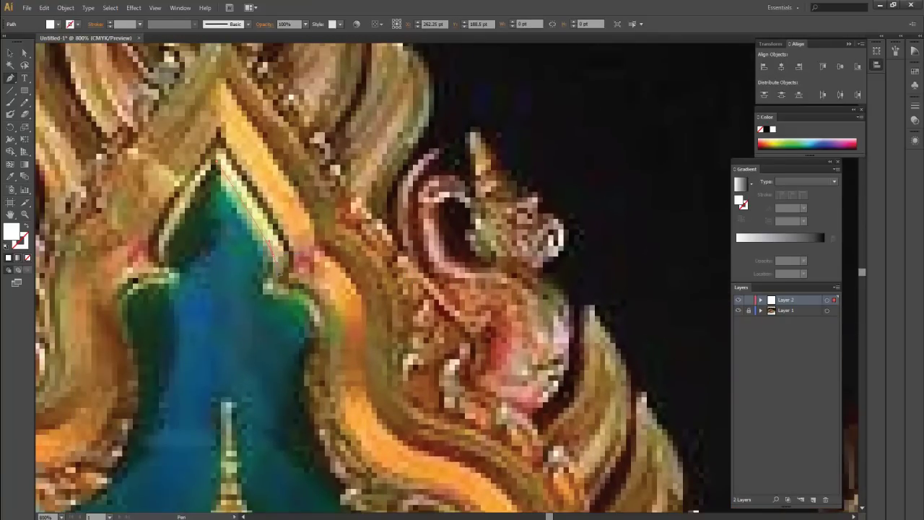
pyautogui.click(274, 256)
pyautogui.click(261, 292)
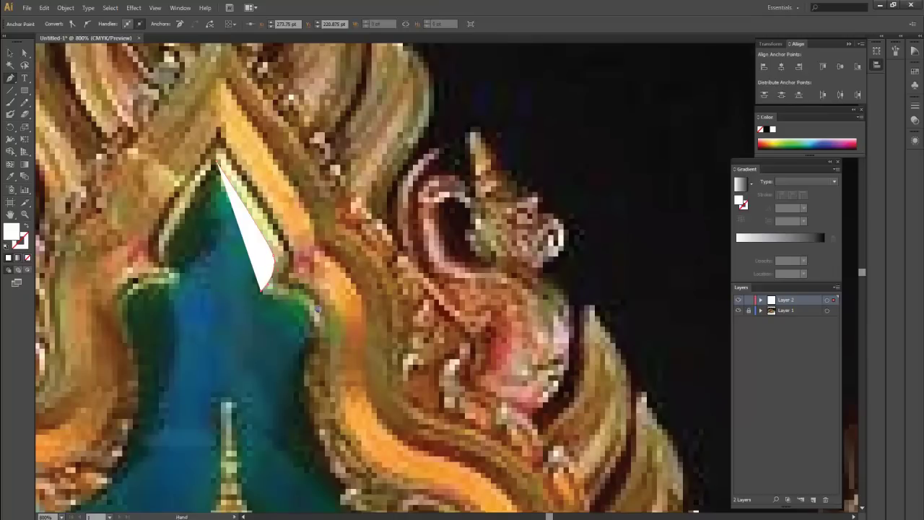
# Continue the outline with more anchors further along the ornament edge
pyautogui.moveTo(316, 309); pyautogui.dragTo(275, 241)
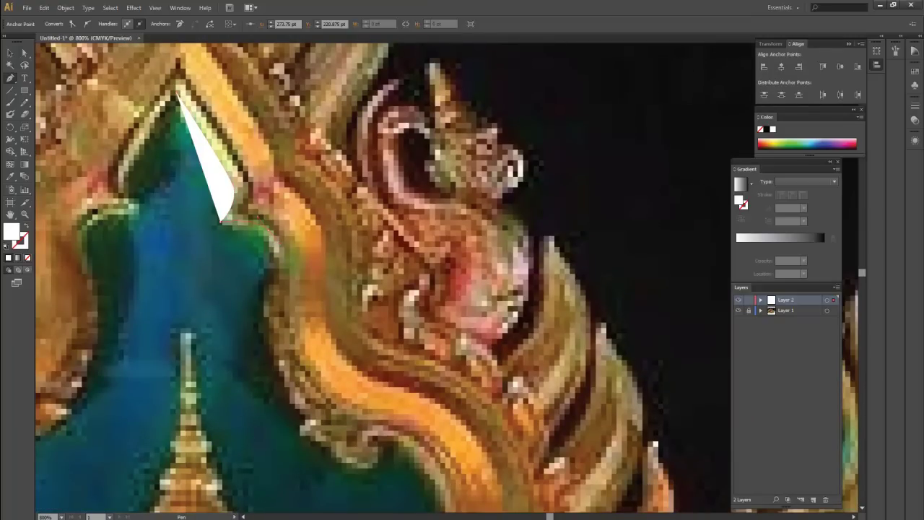
pyautogui.click(260, 290)
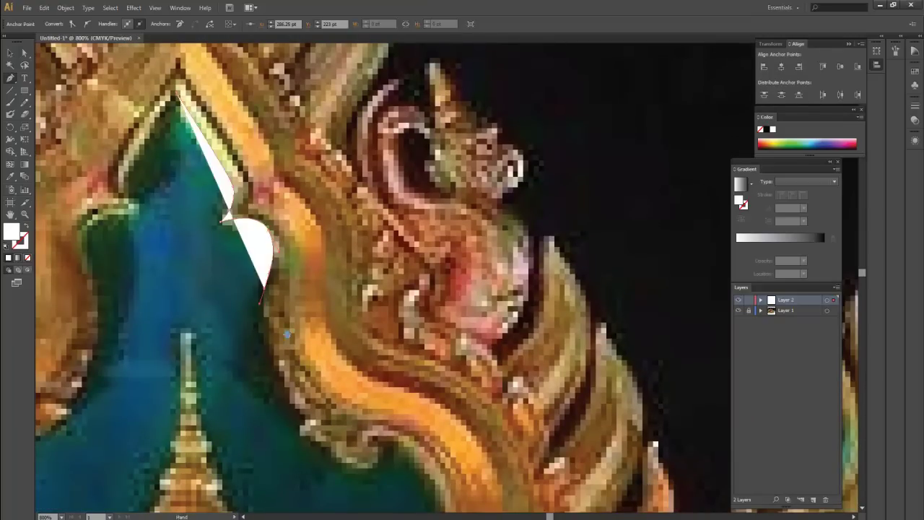
pyautogui.moveTo(259, 290); pyautogui.dragTo(256, 244)
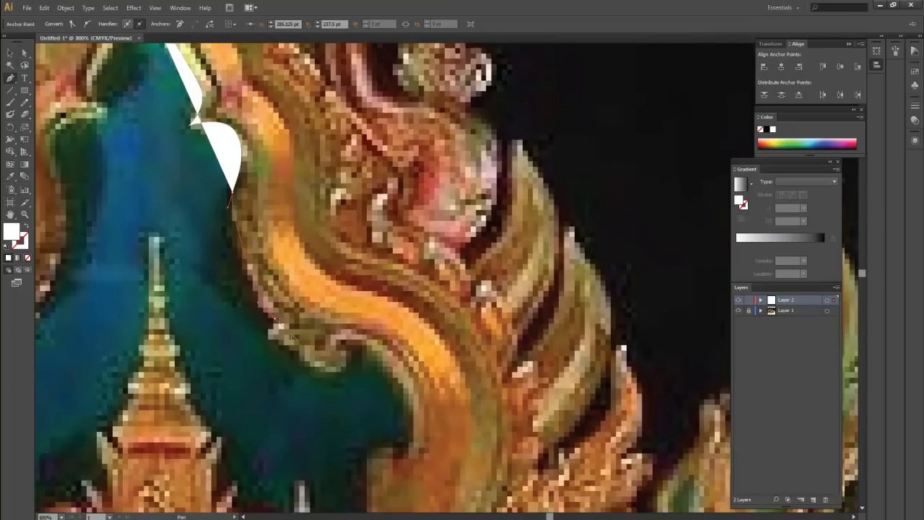
pyautogui.click(274, 318)
pyautogui.moveTo(274, 317); pyautogui.dragTo(234, 249)
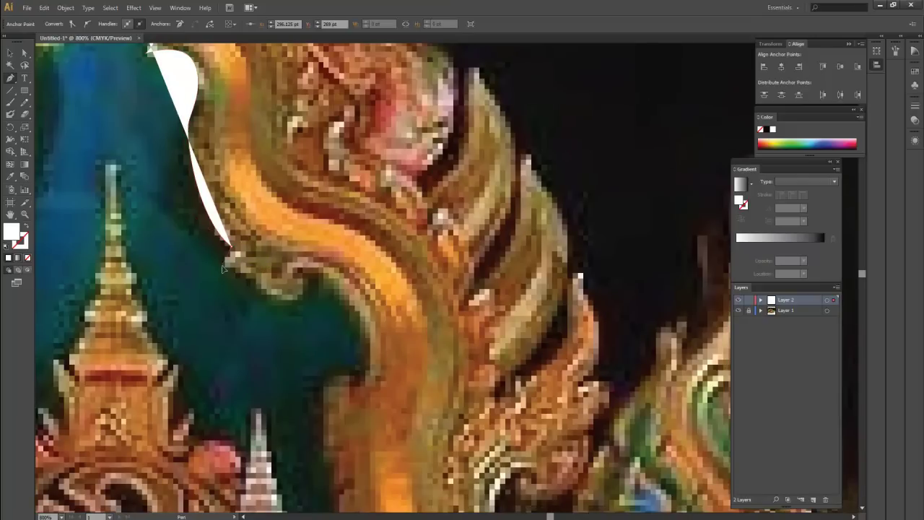
pyautogui.moveTo(224, 264); pyautogui.dragTo(226, 272)
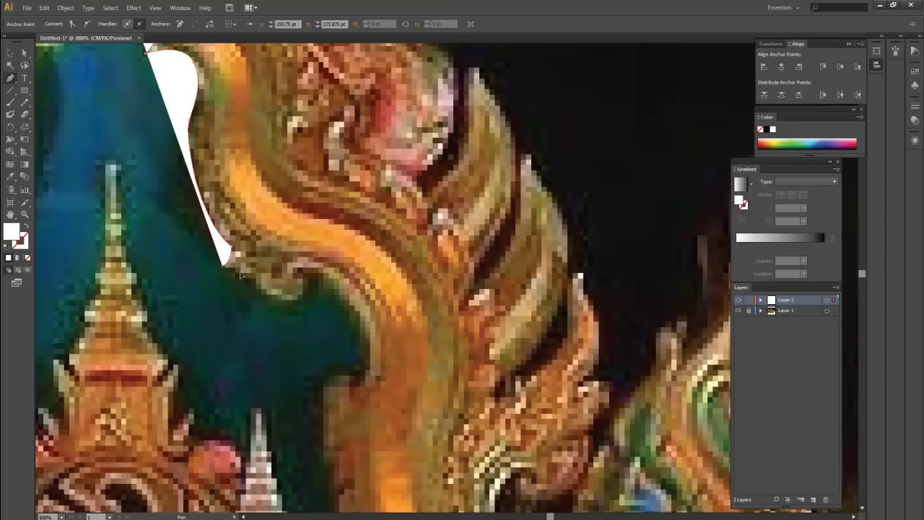
pyautogui.click(234, 271)
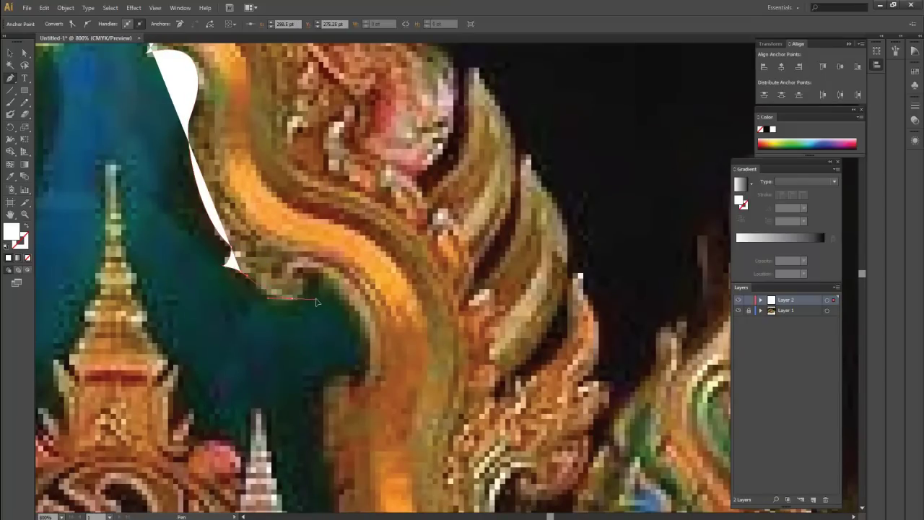
pyautogui.moveTo(291, 297); pyautogui.dragTo(318, 297)
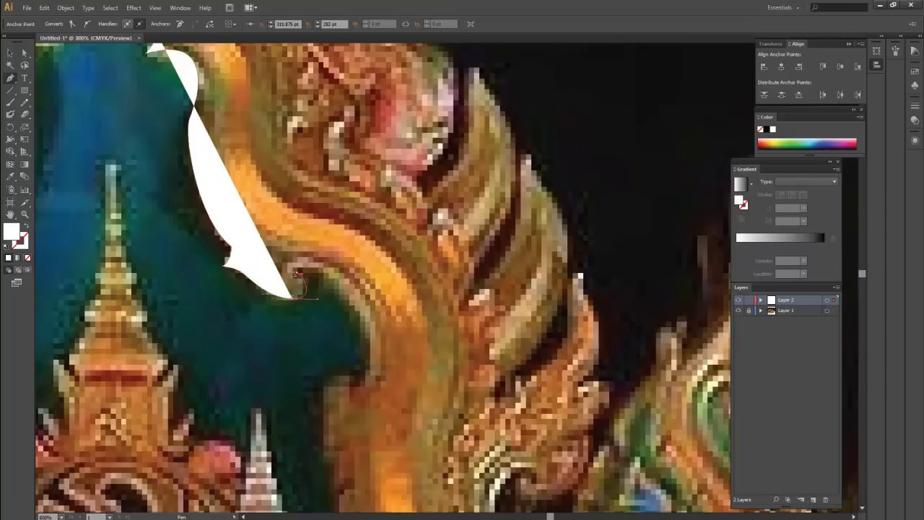
pyautogui.click(298, 274)
pyautogui.keyDown('ctrl'); pyautogui.click(330, 274); pyautogui.keyUp('ctrl')
# Extend the outline down and around the large scroll to its far right
pyautogui.moveTo(366, 358)
pyautogui.mouseDown()
pyautogui.moveTo(304, 285)
pyautogui.moveTo(290, 322)
pyautogui.mouseUp()
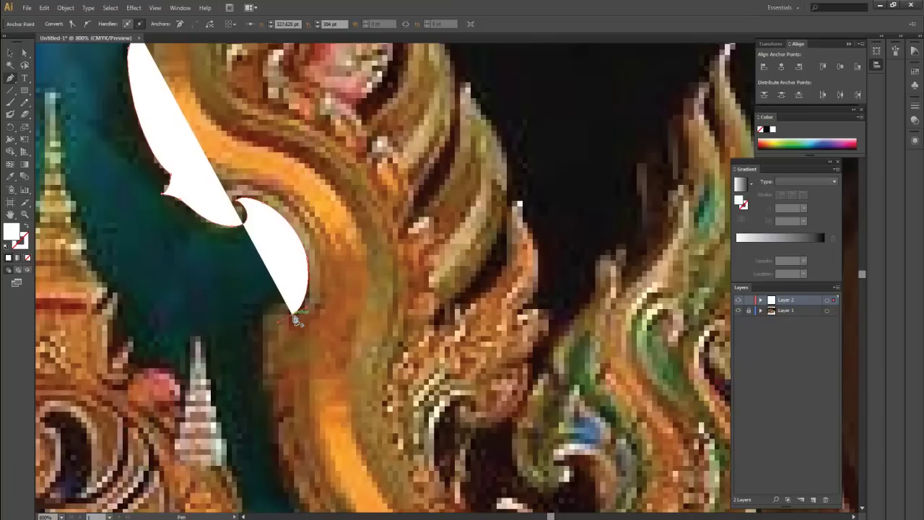
pyautogui.keyDown('ctrl'); pyautogui.click(281, 303); pyautogui.keyUp('ctrl')
pyautogui.click(274, 299)
pyautogui.moveTo(274, 300); pyautogui.dragTo(254, 186)
pyautogui.moveTo(244, 260); pyautogui.dragTo(246, 292)
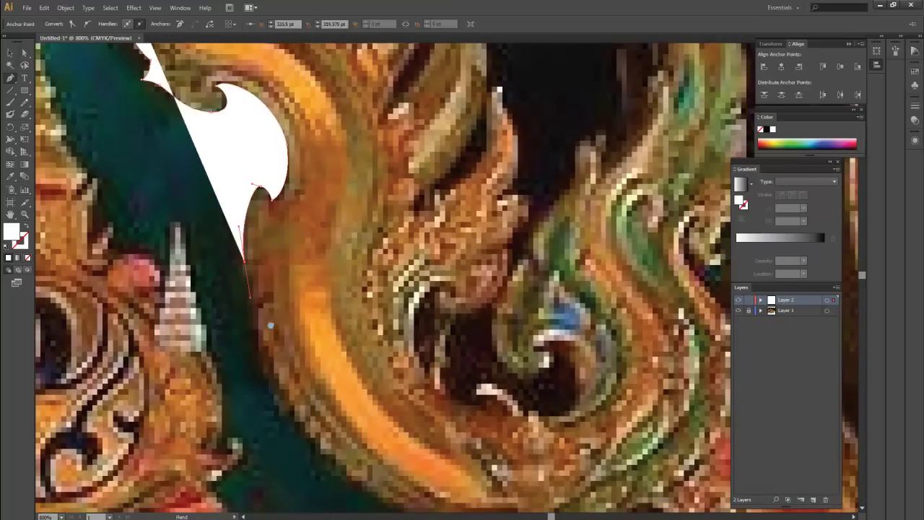
pyautogui.moveTo(325, 400); pyautogui.dragTo(278, 296)
pyautogui.moveTo(288, 354)
pyautogui.mouseDown()
pyautogui.moveTo(352, 398)
pyautogui.moveTo(252, 355)
pyautogui.mouseUp()
pyautogui.moveTo(369, 377); pyautogui.dragTo(371, 378)
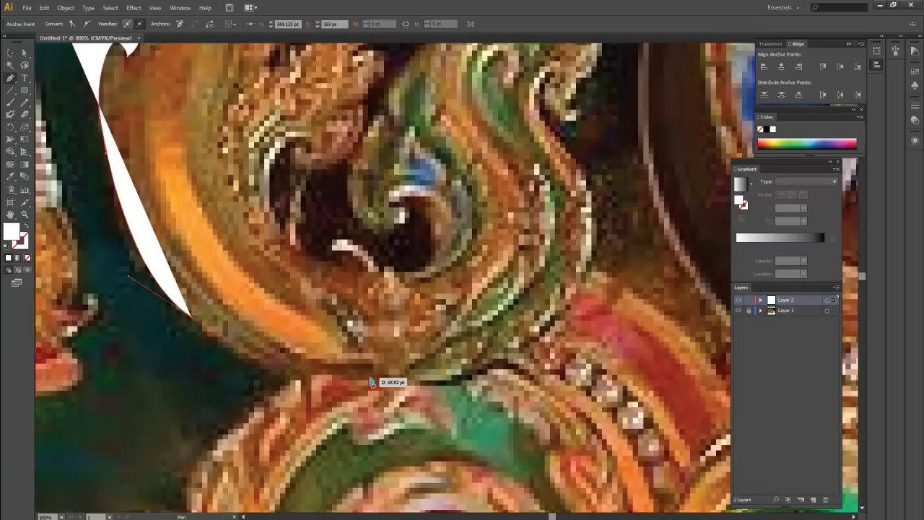
pyautogui.moveTo(507, 360)
pyautogui.mouseDown()
pyautogui.moveTo(577, 322)
pyautogui.moveTo(518, 377)
pyautogui.mouseUp()
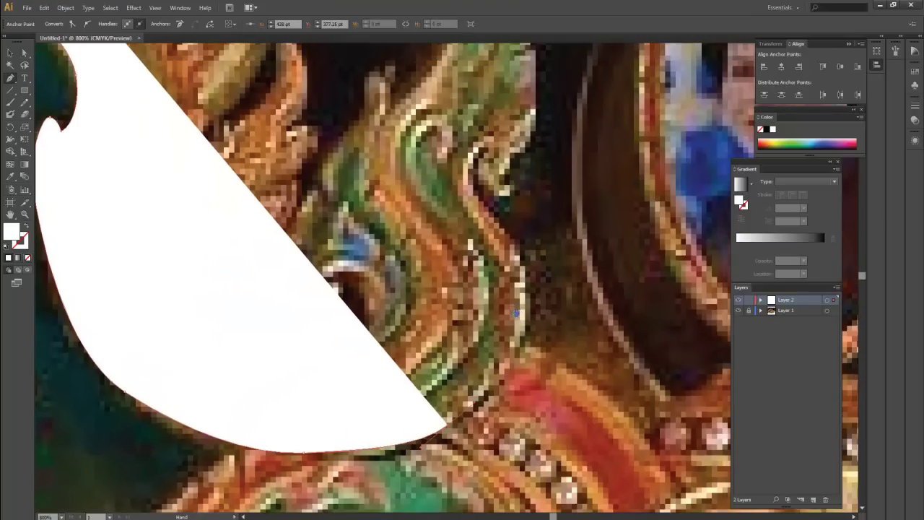
pyautogui.moveTo(521, 298); pyautogui.dragTo(518, 311)
pyautogui.click(528, 263)
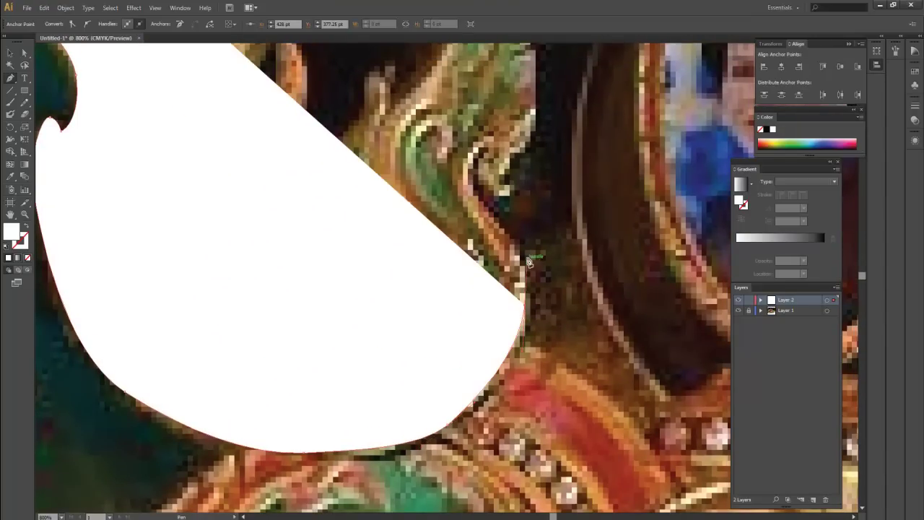
pyautogui.moveTo(302, 264); pyautogui.dragTo(6, 242)
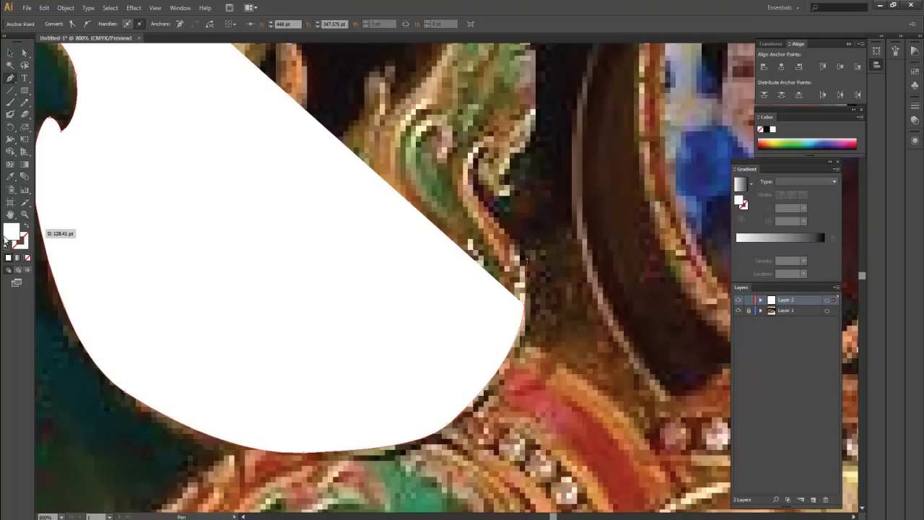
# Make the traced shape unfilled with a red FF0000 stroke
pyautogui.click(25, 226)
pyautogui.doubleClick(22, 241)
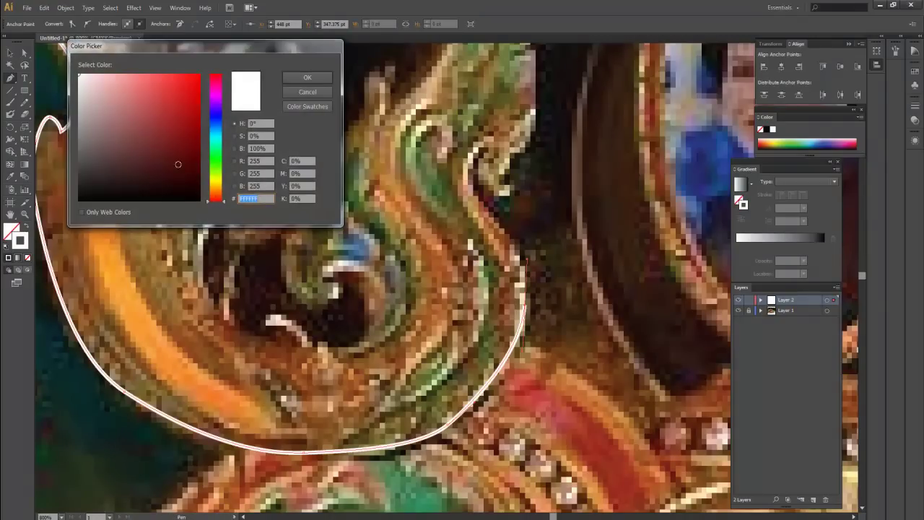
pyautogui.click(200, 76)
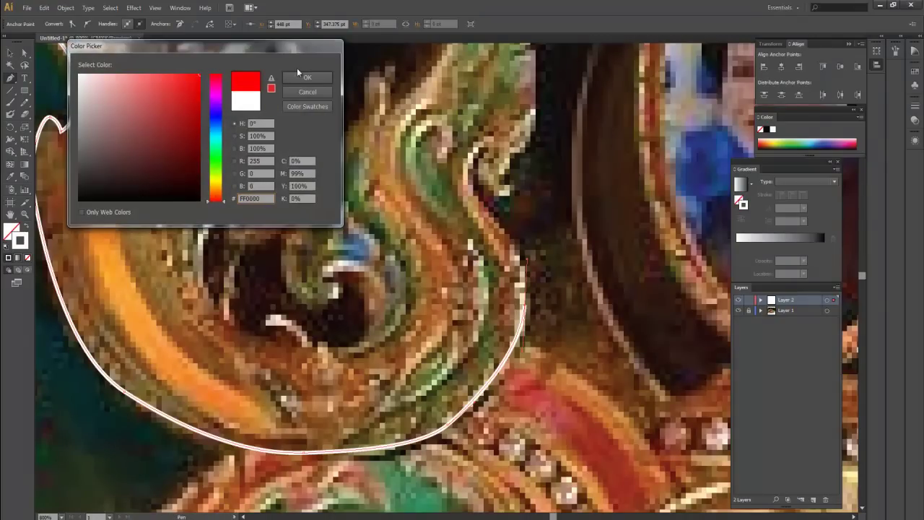
pyautogui.click(307, 77)
# Reshape the top segment and add a sharp hooked point curling down the flame
pyautogui.moveTo(307, 101); pyautogui.dragTo(275, 127)
pyautogui.moveTo(440, 193)
pyautogui.mouseDown()
pyautogui.moveTo(384, 267)
pyautogui.moveTo(395, 232)
pyautogui.mouseUp()
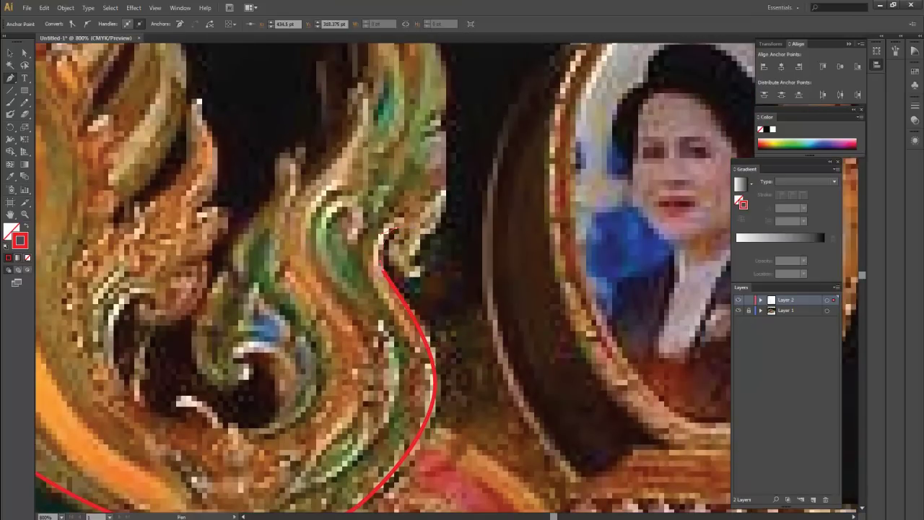
pyautogui.moveTo(395, 230); pyautogui.dragTo(396, 264)
pyautogui.click(392, 261)
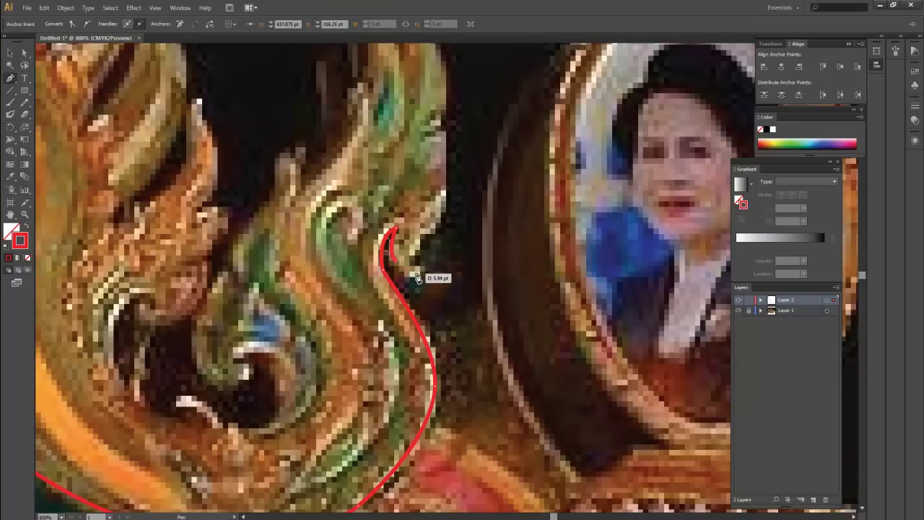
pyautogui.moveTo(416, 275)
pyautogui.mouseDown()
pyautogui.moveTo(418, 248)
pyautogui.moveTo(431, 251)
pyautogui.mouseUp()
pyautogui.scroll(2, 447, 216)
# Extend the outline up the flame edge to a sharp-cornered tip and start down the left side
pyautogui.moveTo(432, 203)
pyautogui.mouseDown()
pyautogui.moveTo(429, 173)
pyautogui.moveTo(428, 253)
pyautogui.mouseUp()
pyautogui.moveTo(410, 202); pyautogui.dragTo(395, 174)
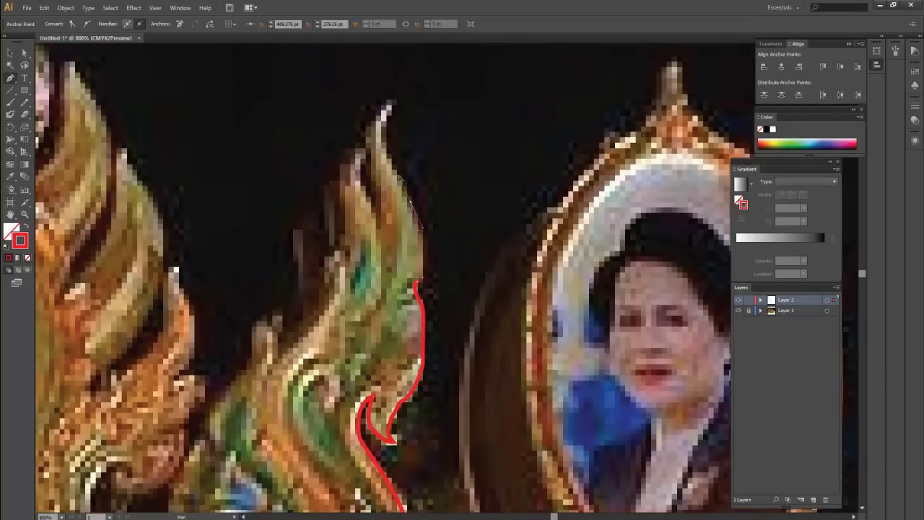
pyautogui.moveTo(390, 105); pyautogui.dragTo(420, 70)
pyautogui.click(396, 106)
pyautogui.moveTo(374, 210)
pyautogui.mouseDown()
pyautogui.moveTo(381, 235)
pyautogui.moveTo(362, 193)
pyautogui.mouseUp()
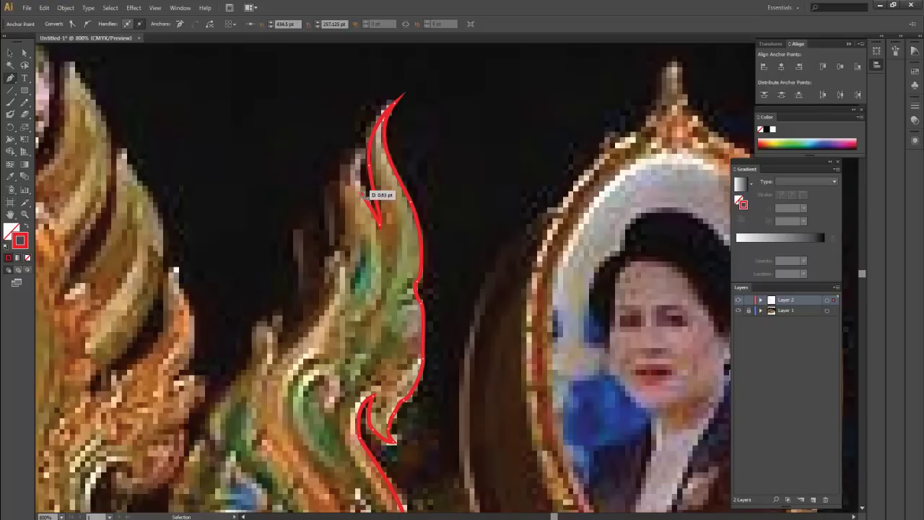
# Extend the red outline down the flame's left edge, with a sharp corner at the inner notch
pyautogui.moveTo(361, 193); pyautogui.dragTo(363, 156)
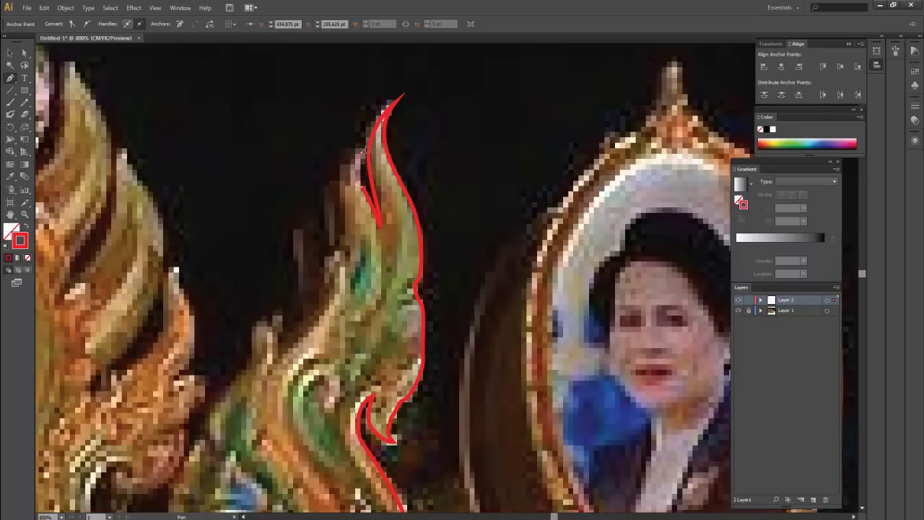
pyautogui.moveTo(345, 191)
pyautogui.mouseDown()
pyautogui.moveTo(342, 275)
pyautogui.moveTo(352, 272)
pyautogui.mouseUp()
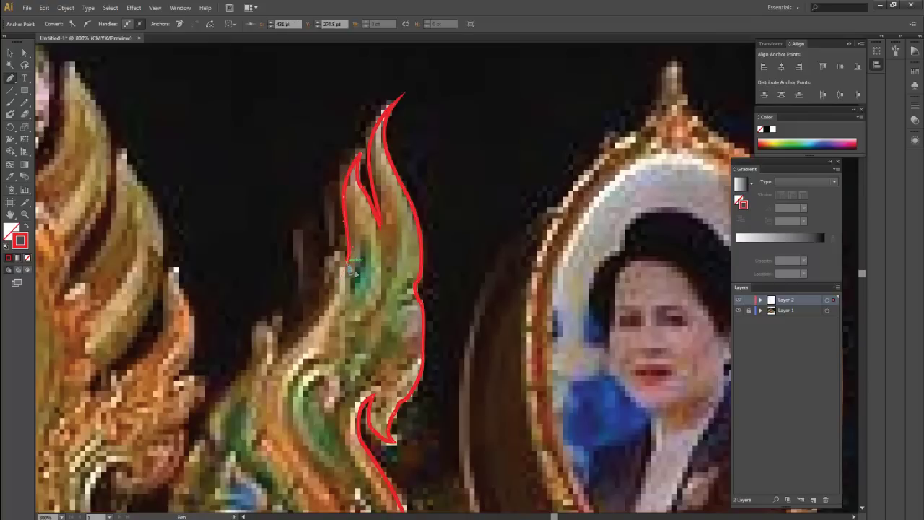
pyautogui.moveTo(332, 216); pyautogui.dragTo(342, 225)
pyautogui.click(334, 218)
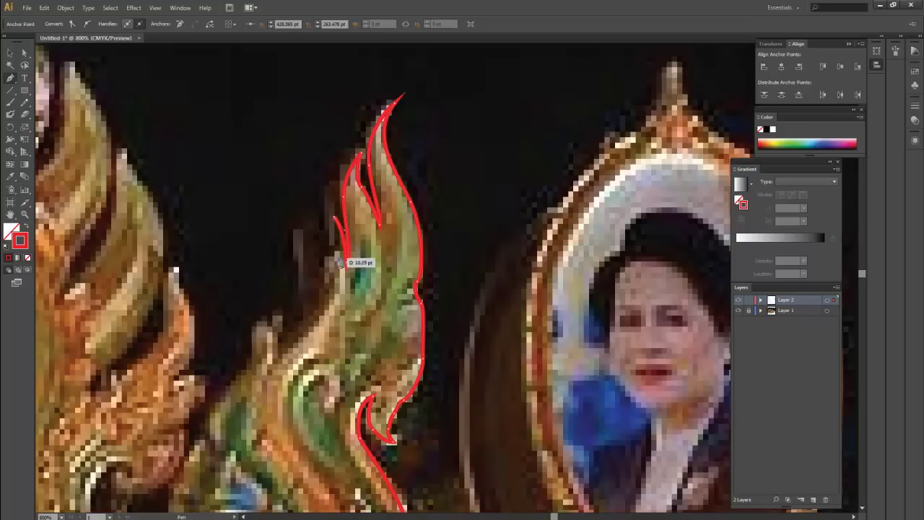
pyautogui.press('ctrl')
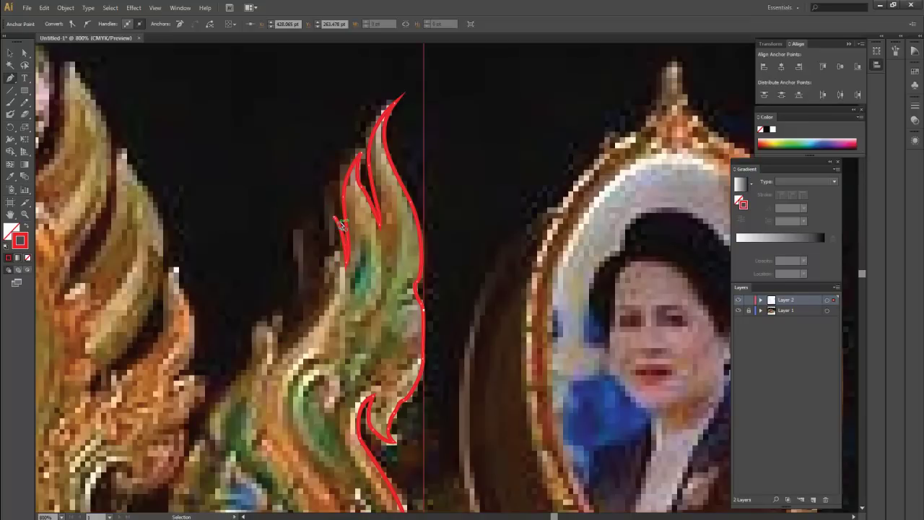
pyautogui.moveTo(345, 263); pyautogui.dragTo(336, 269)
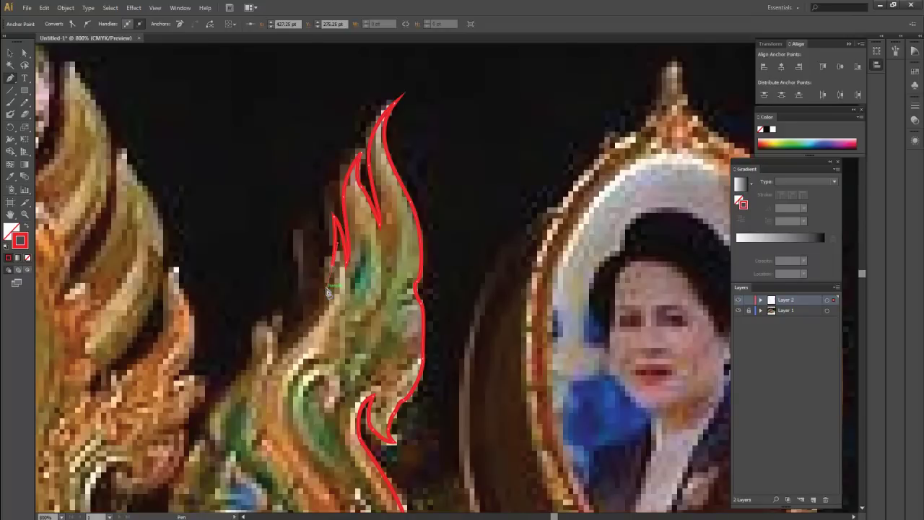
pyautogui.moveTo(329, 291); pyautogui.dragTo(277, 358)
# Carry the outline into the inner scroll, shaping it to the curl's start
pyautogui.moveTo(279, 353)
pyautogui.mouseDown()
pyautogui.moveTo(282, 325)
pyautogui.moveTo(260, 350)
pyautogui.moveTo(306, 269)
pyautogui.moveTo(272, 327)
pyautogui.mouseUp()
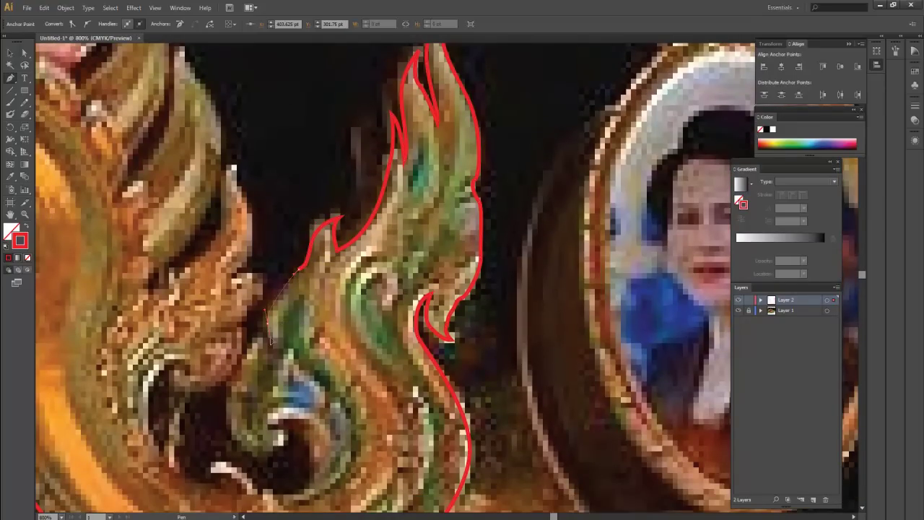
pyautogui.moveTo(269, 350); pyautogui.dragTo(299, 265)
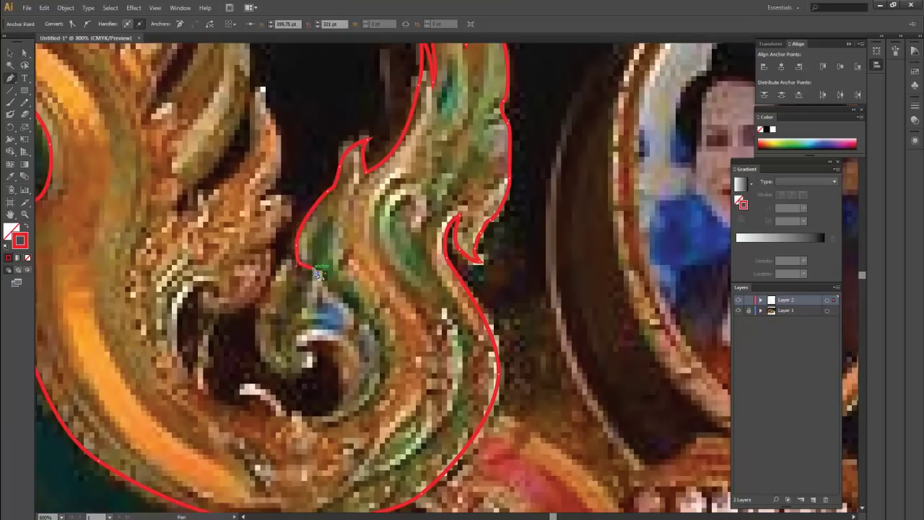
pyautogui.moveTo(317, 272); pyautogui.dragTo(314, 274)
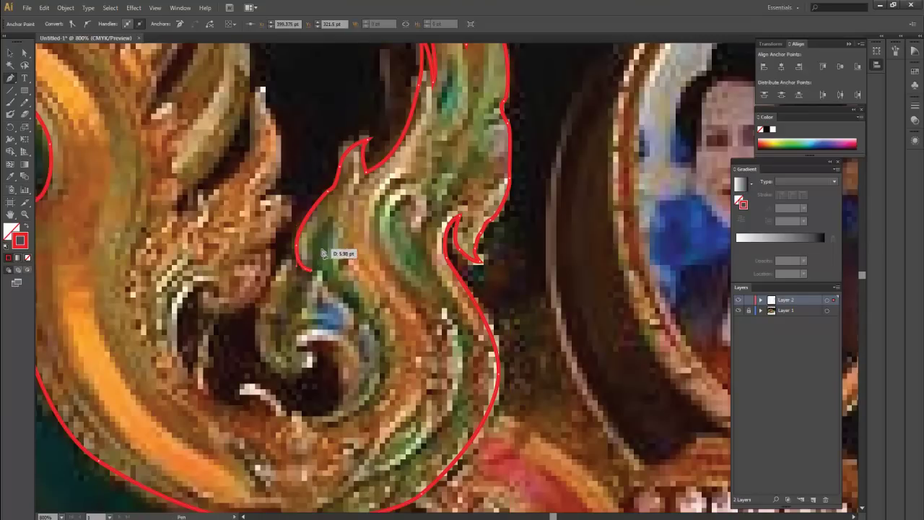
pyautogui.click(323, 253)
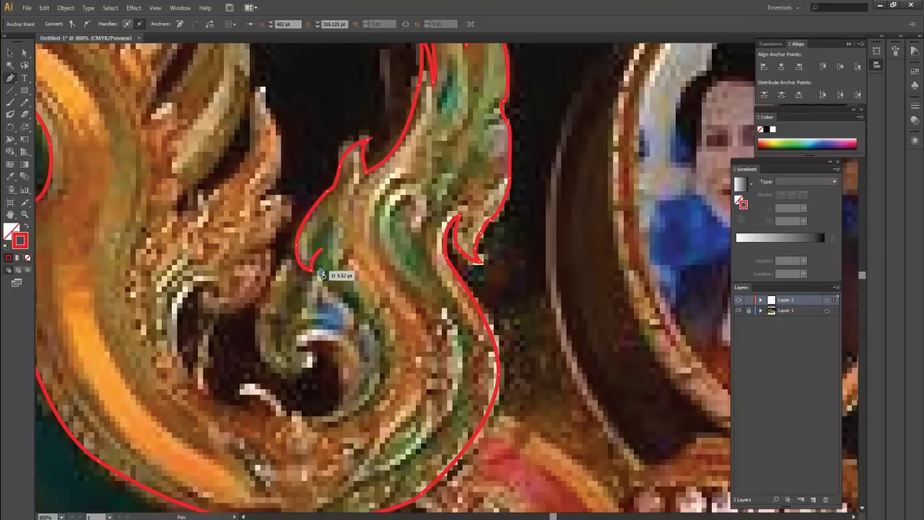
pyautogui.moveTo(321, 274); pyautogui.dragTo(301, 261)
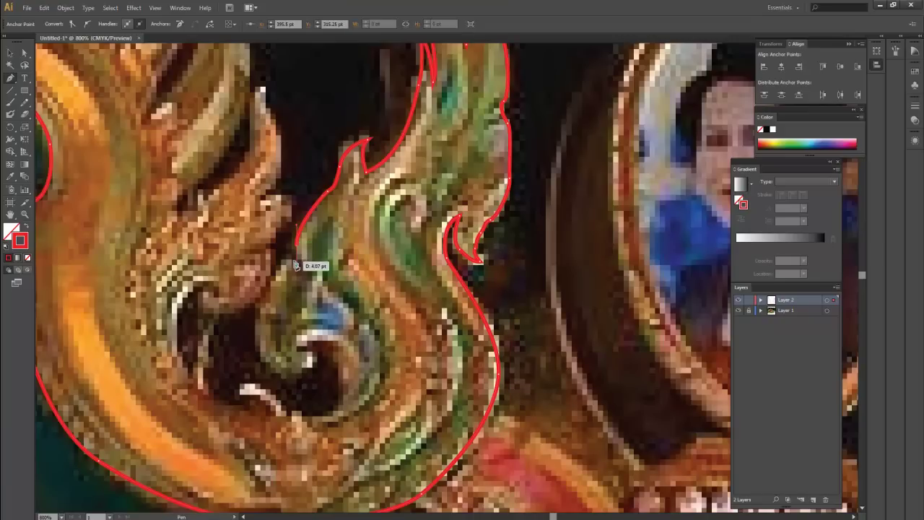
pyautogui.hotkey('ctrl', '-')
pyautogui.hotkey('ctrl', '+')
pyautogui.hotkey('ctrl', '+')
pyautogui.hotkey('ctrl', '+')
# From the path's end, curve anchors down the curl, around the spiral's bottom, and up into a hook
pyautogui.hotkey('ctrl', '-')
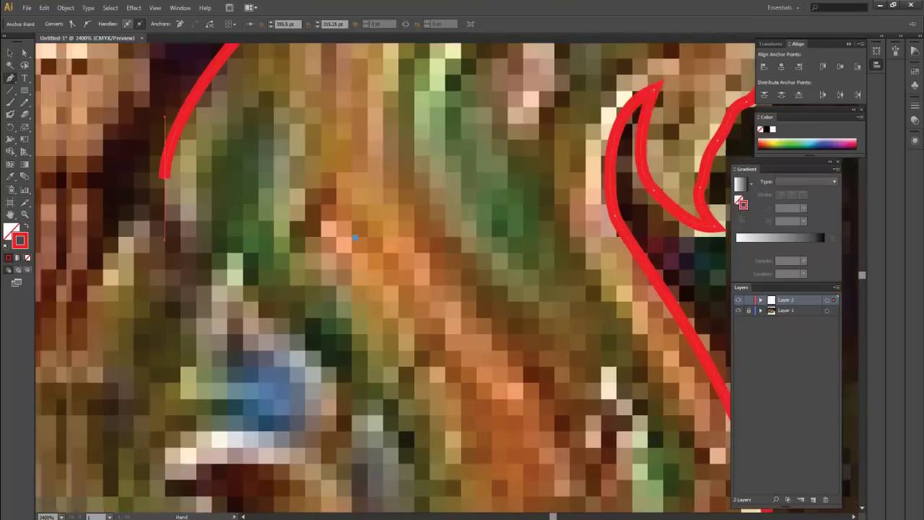
pyautogui.moveTo(354, 236); pyautogui.dragTo(466, 262)
pyautogui.moveTo(280, 206); pyautogui.dragTo(280, 210)
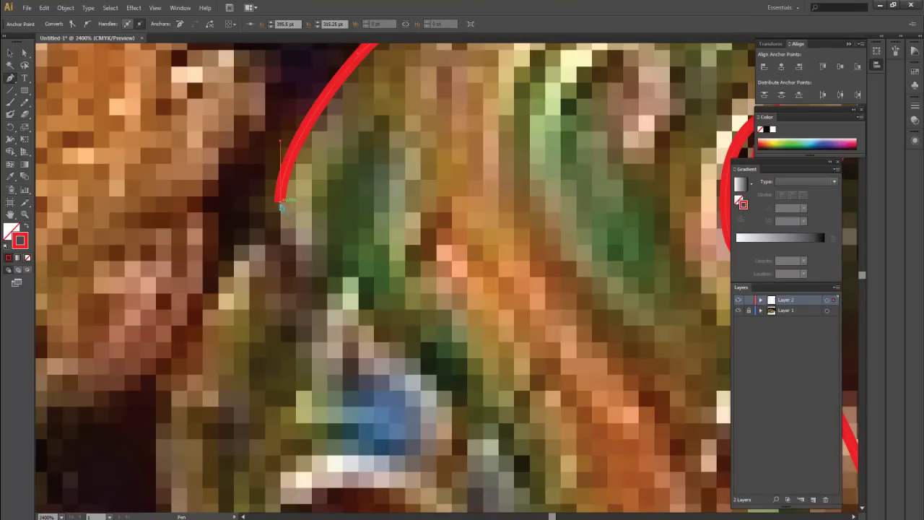
pyautogui.moveTo(279, 249)
pyautogui.mouseDown()
pyautogui.moveTo(282, 258)
pyautogui.moveTo(288, 200)
pyautogui.moveTo(225, 256)
pyautogui.moveTo(226, 222)
pyautogui.moveTo(228, 281)
pyautogui.mouseUp()
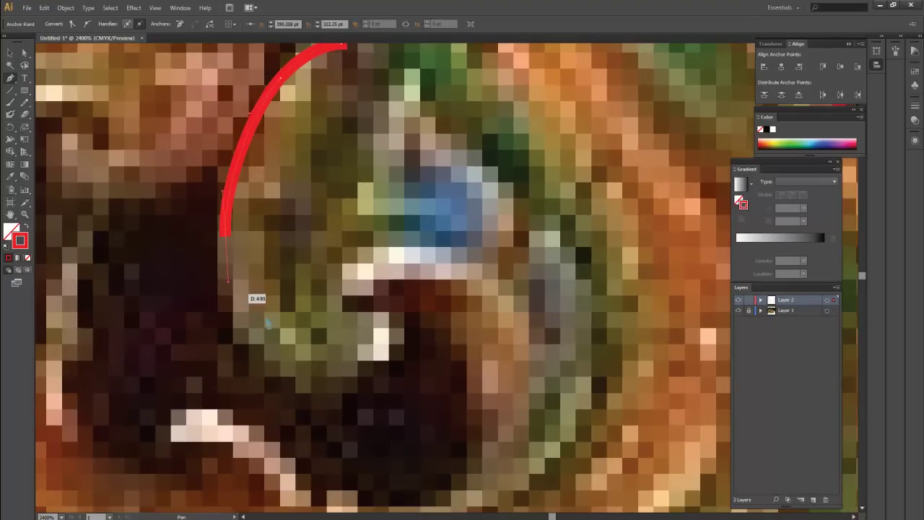
pyautogui.moveTo(383, 391); pyautogui.dragTo(383, 389)
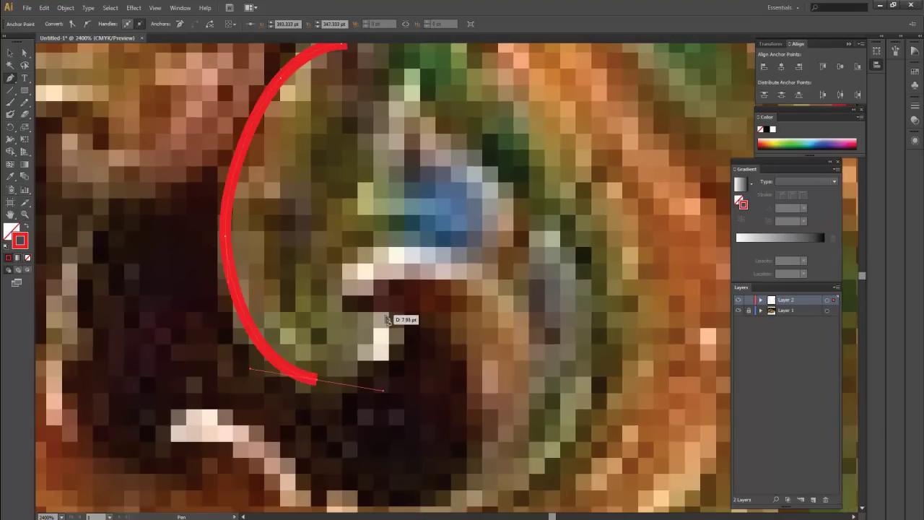
pyautogui.moveTo(381, 312); pyautogui.dragTo(344, 303)
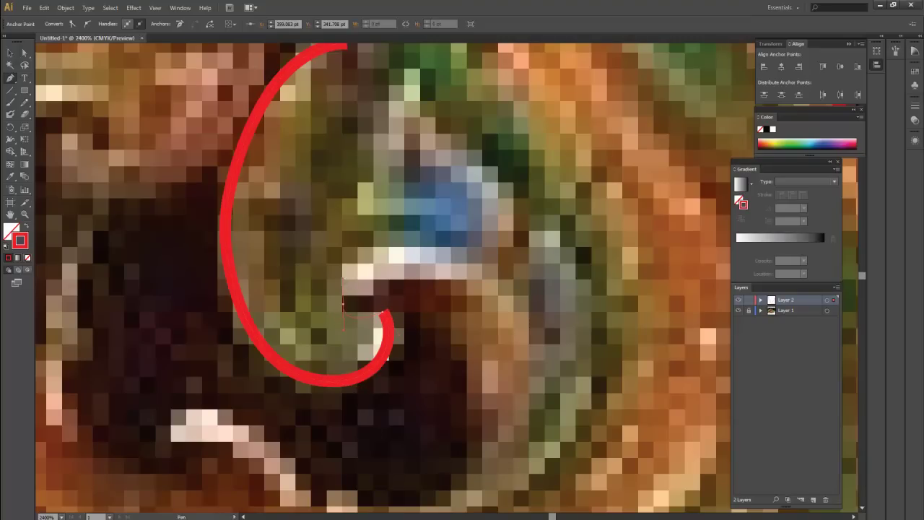
pyautogui.moveTo(363, 322)
pyautogui.mouseDown()
pyautogui.moveTo(350, 288)
pyautogui.moveTo(453, 280)
pyautogui.mouseUp()
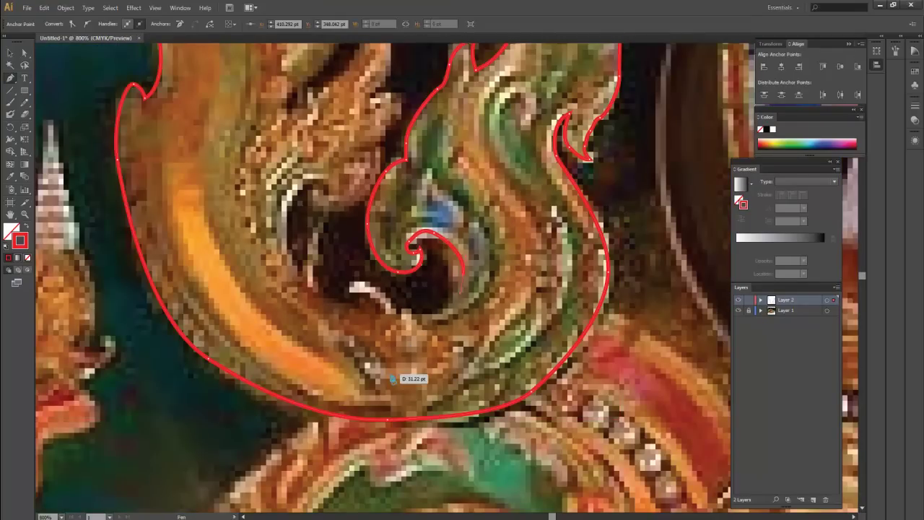
# Continue the outline down from the spiral with a sharp corner, hooking it around the inner curl
pyautogui.moveTo(431, 321)
pyautogui.mouseDown()
pyautogui.moveTo(381, 304)
pyautogui.moveTo(359, 283)
pyautogui.moveTo(349, 292)
pyautogui.mouseUp()
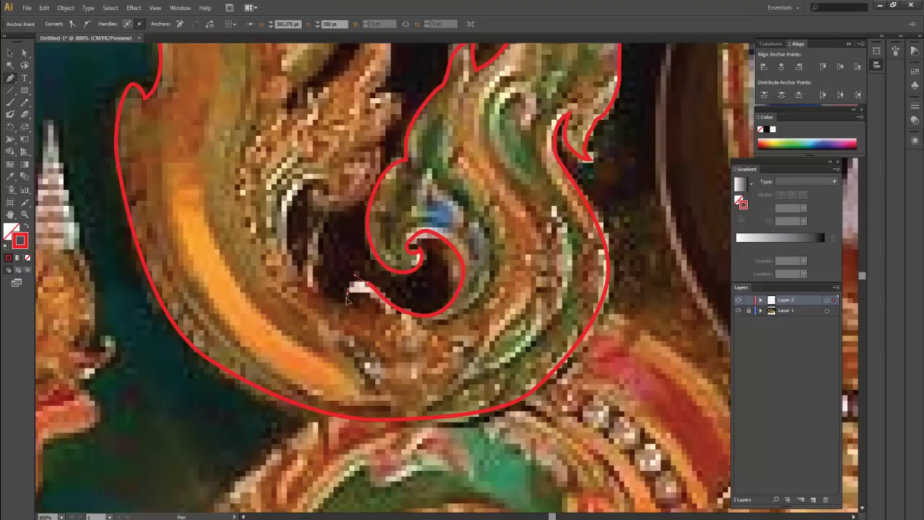
pyautogui.moveTo(347, 300)
pyautogui.mouseDown()
pyautogui.moveTo(359, 297)
pyautogui.moveTo(312, 261)
pyautogui.mouseUp()
pyautogui.click(352, 300)
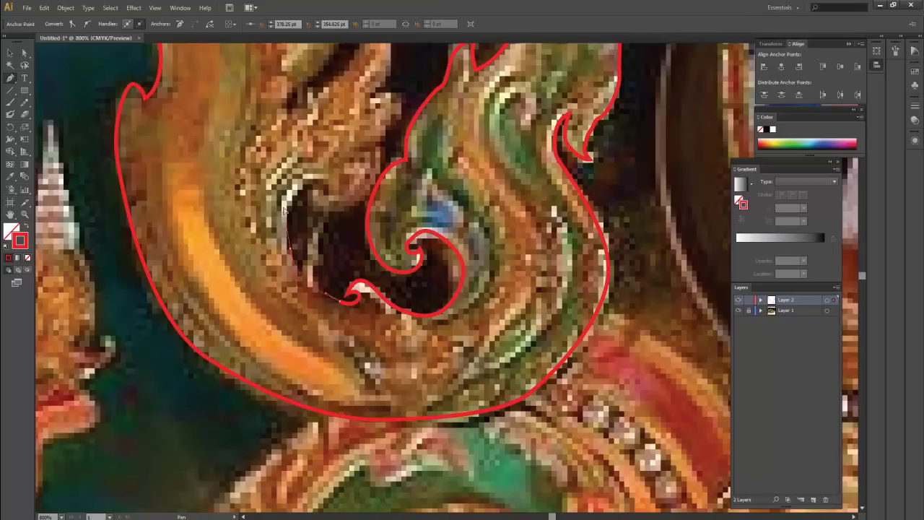
pyautogui.moveTo(288, 244)
pyautogui.mouseDown()
pyautogui.moveTo(324, 191)
pyautogui.moveTo(323, 318)
pyautogui.mouseUp()
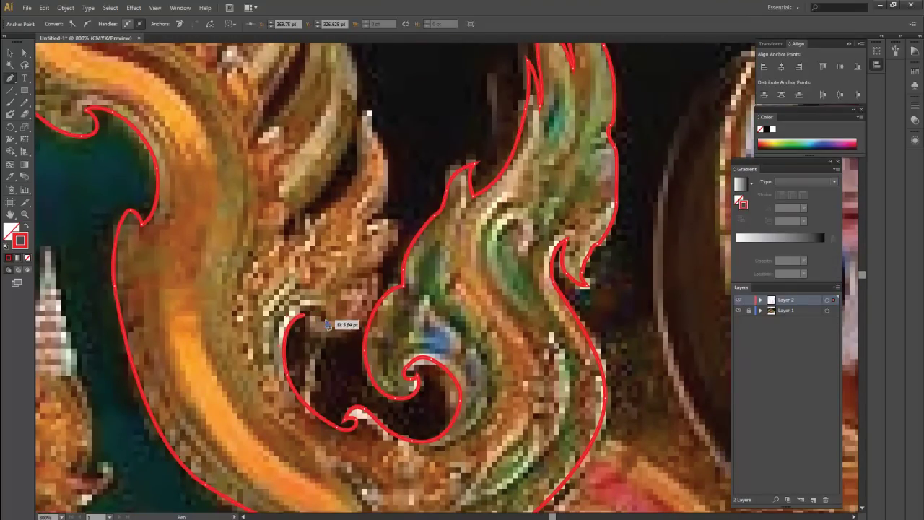
pyautogui.click(329, 324)
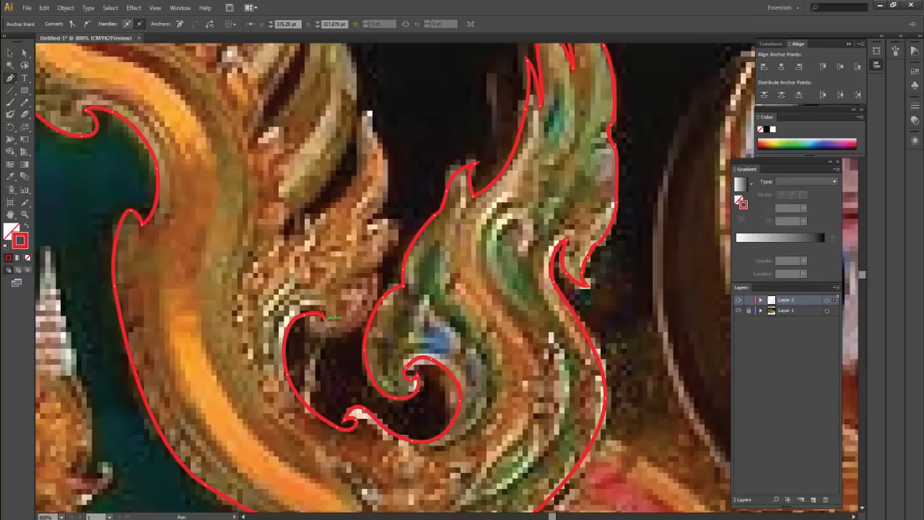
pyautogui.moveTo(324, 322); pyautogui.dragTo(330, 334)
pyautogui.moveTo(379, 277); pyautogui.dragTo(378, 273)
# Run the outline up the leaf edge with a straight segment, curved anchors and a sharp point
pyautogui.click(373, 273)
pyautogui.click(391, 244)
pyautogui.click(396, 246)
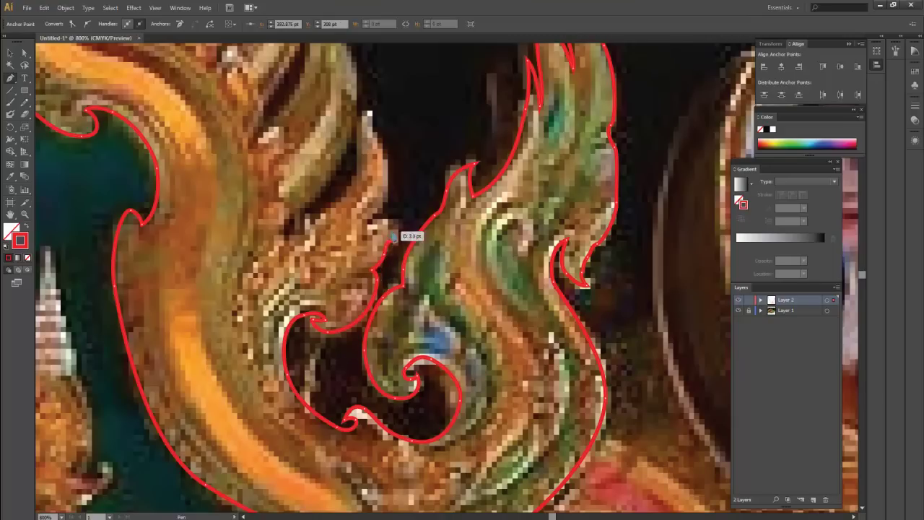
pyautogui.click(386, 227)
pyautogui.moveTo(387, 222)
pyautogui.mouseDown()
pyautogui.moveTo(372, 231)
pyautogui.moveTo(385, 210)
pyautogui.mouseUp()
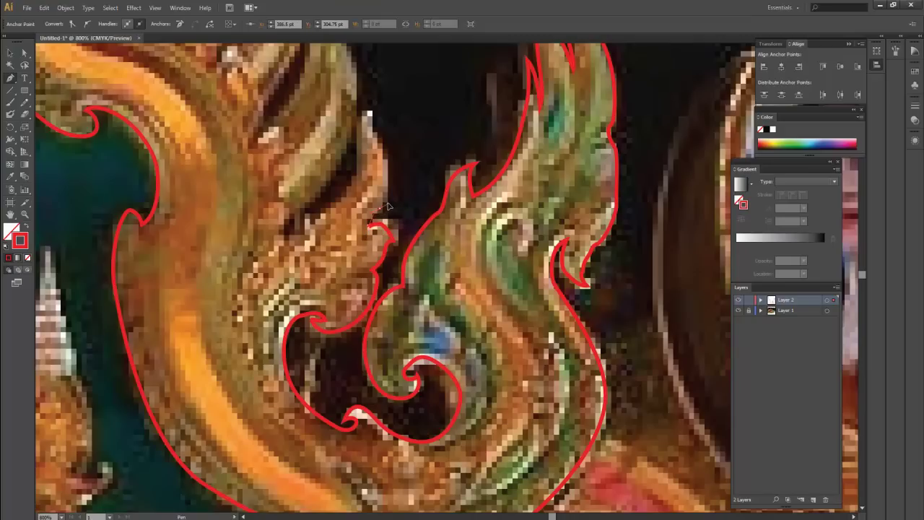
pyautogui.hotkey('ctrl', '-')
pyautogui.hotkey('ctrl', '+')
pyautogui.moveTo(369, 173)
pyautogui.mouseDown()
pyautogui.moveTo(387, 210)
pyautogui.moveTo(380, 188)
pyautogui.mouseUp()
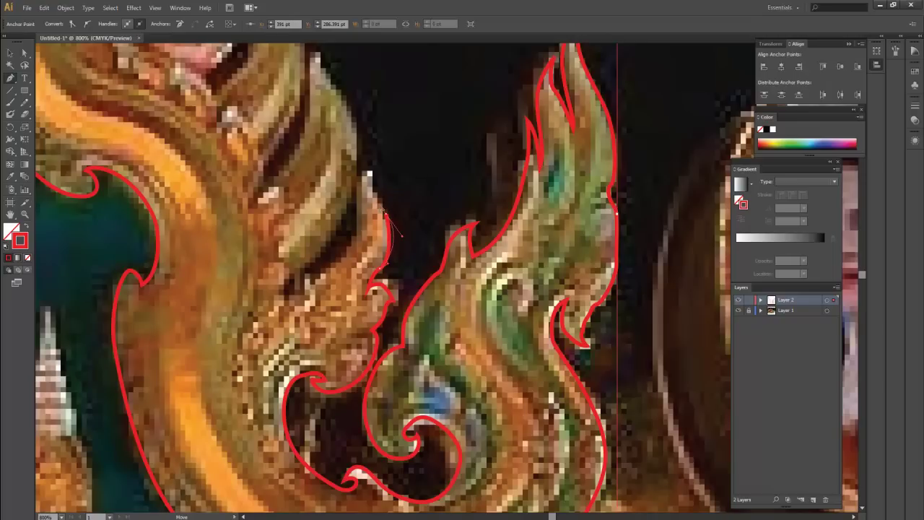
pyautogui.moveTo(381, 202); pyautogui.dragTo(370, 144)
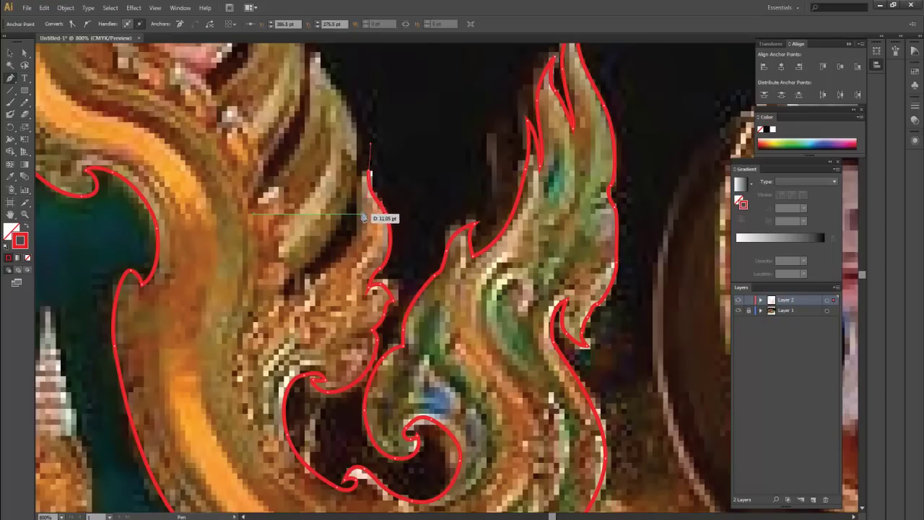
pyautogui.keyDown('alt'); pyautogui.click(368, 172); pyautogui.keyUp('alt')
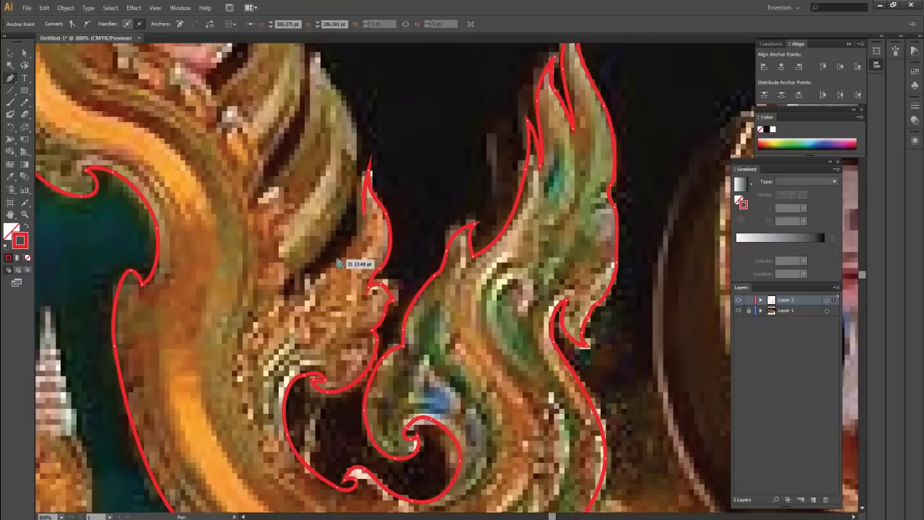
pyautogui.press('ctrl')
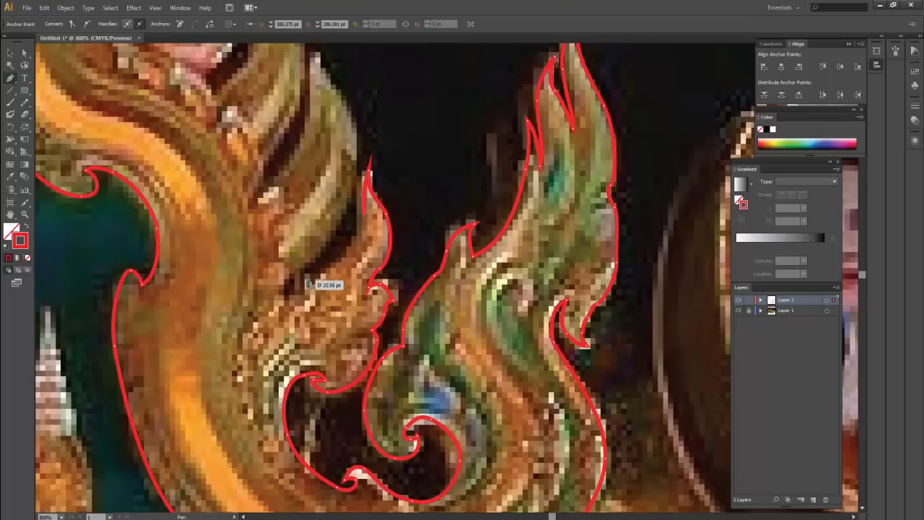
# Trace the flame's lower edge up to a corner at its top tip and down its left side
pyautogui.moveTo(304, 282); pyautogui.dragTo(341, 233)
pyautogui.scroll(3, 345, 226)
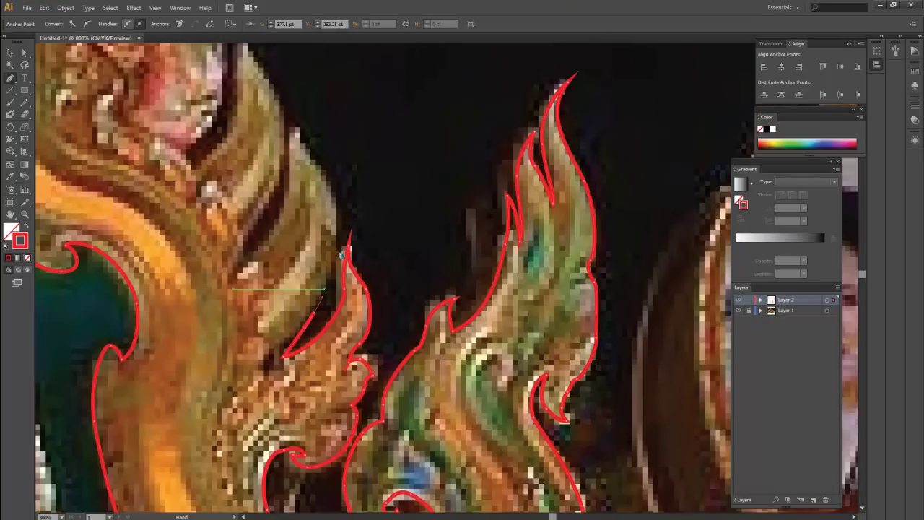
pyautogui.moveTo(329, 194)
pyautogui.mouseDown()
pyautogui.moveTo(296, 127)
pyautogui.moveTo(249, 263)
pyautogui.mouseUp()
pyautogui.click(297, 129)
pyautogui.click(241, 265)
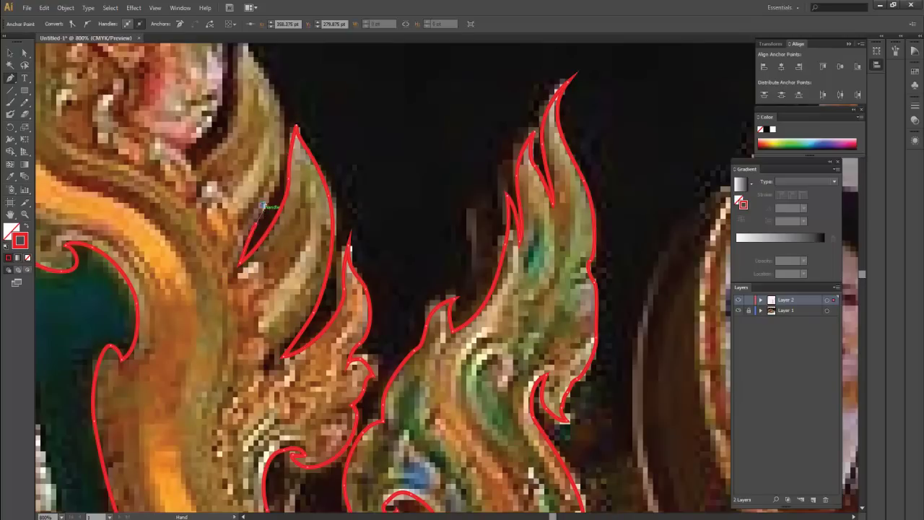
# Outline the next flame up to a sharp tip and curve it down to the flame's base
pyautogui.moveTo(263, 207); pyautogui.dragTo(254, 283)
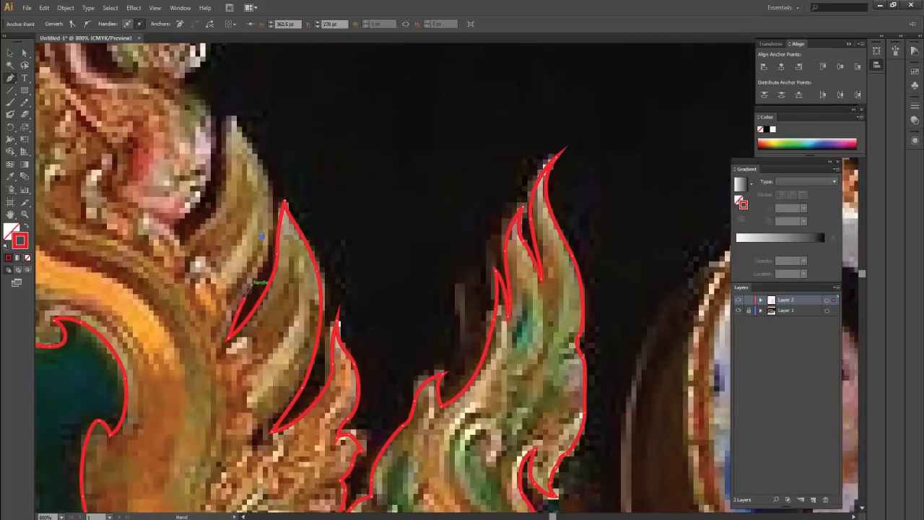
pyautogui.click(264, 153)
pyautogui.moveTo(233, 115); pyautogui.dragTo(235, 96)
pyautogui.click(237, 121)
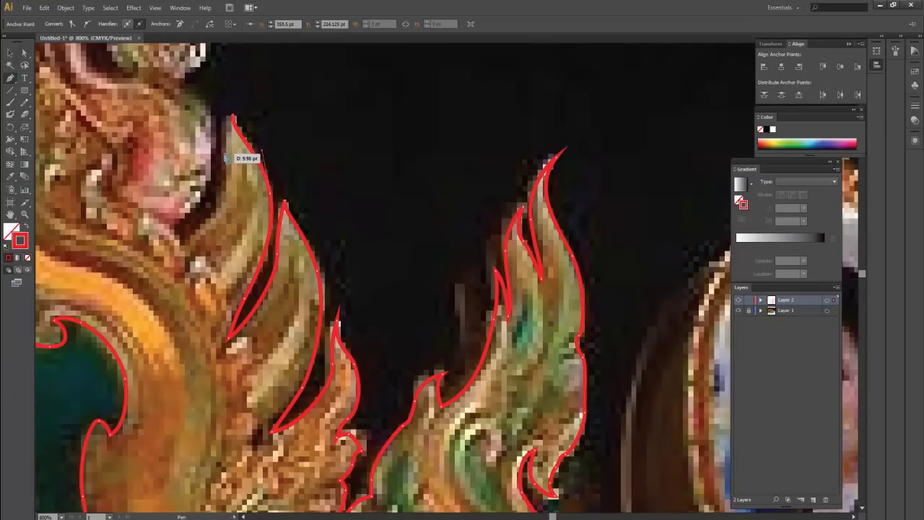
pyautogui.moveTo(226, 176); pyautogui.dragTo(225, 182)
pyautogui.moveTo(193, 243); pyautogui.dragTo(186, 244)
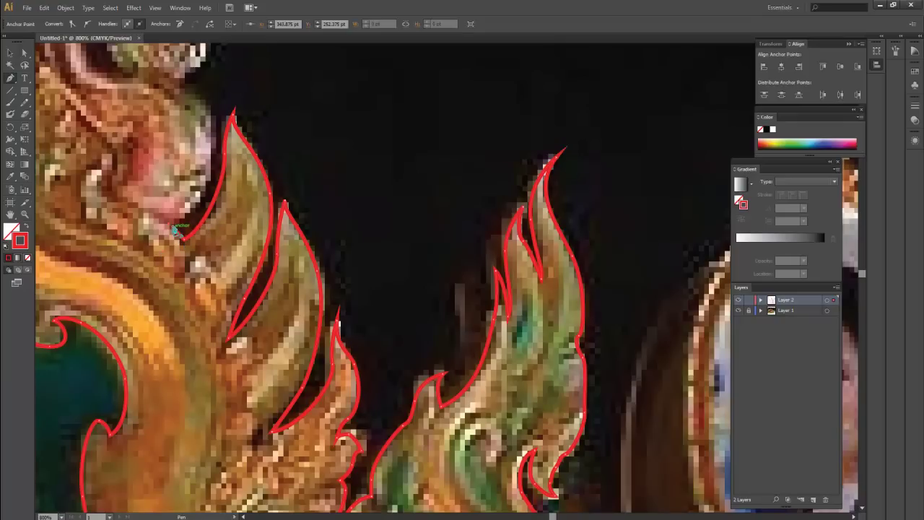
pyautogui.moveTo(210, 147); pyautogui.dragTo(297, 268)
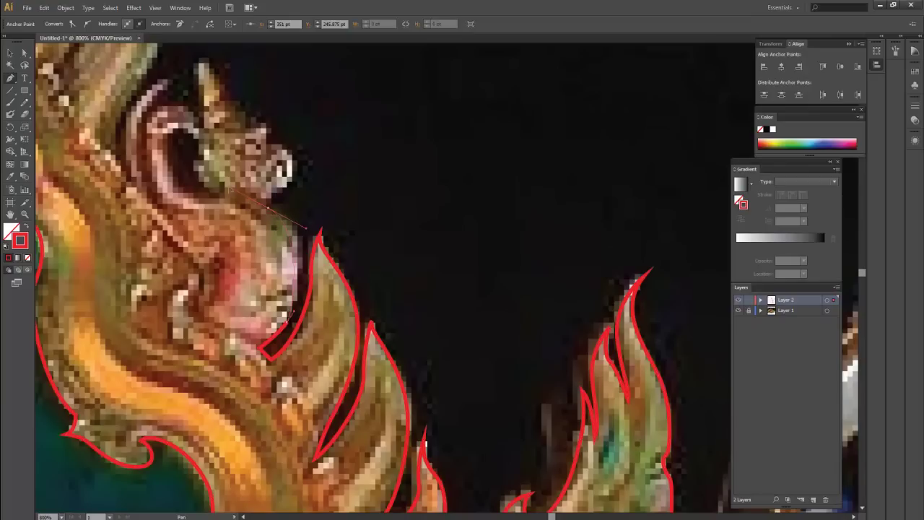
# Trace the small head up the face, around the snout, down the ear spike and around the eye
pyautogui.click(271, 211)
pyautogui.click(277, 192)
pyautogui.click(293, 170)
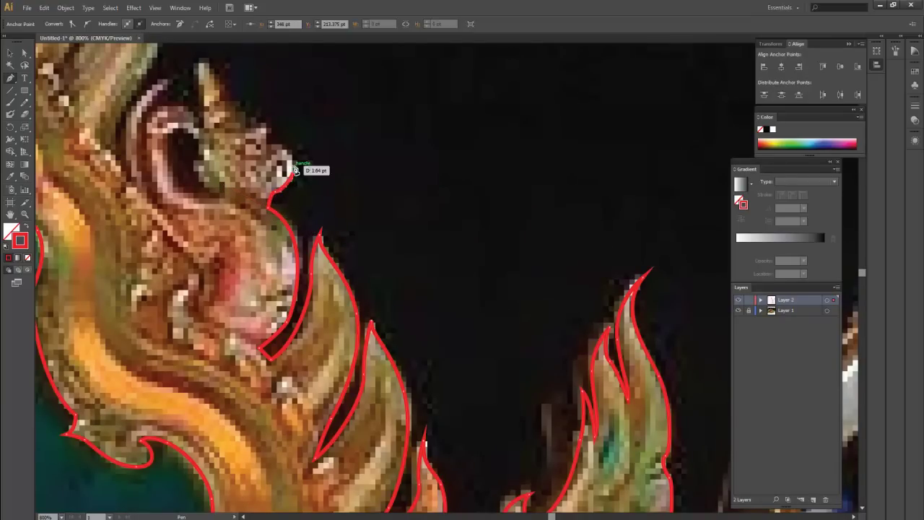
pyautogui.moveTo(265, 141)
pyautogui.mouseDown()
pyautogui.moveTo(208, 67)
pyautogui.moveTo(200, 90)
pyautogui.mouseUp()
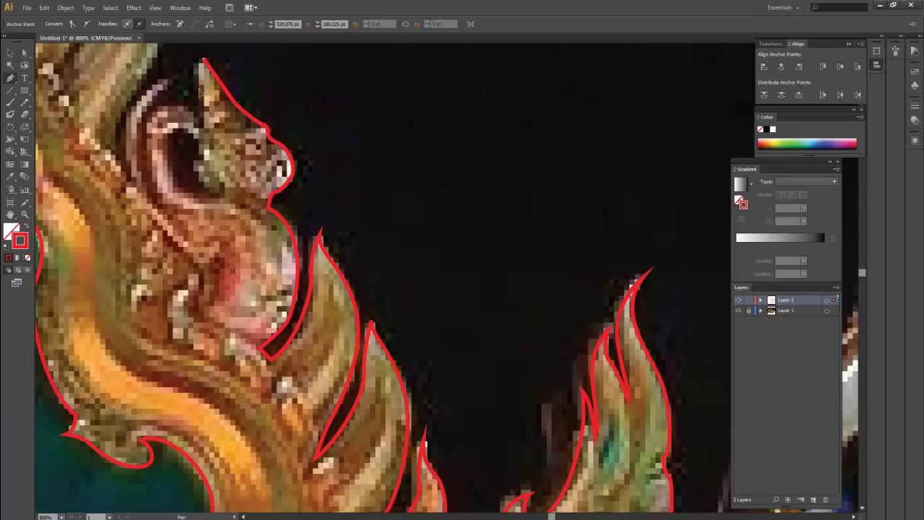
pyautogui.click(203, 130)
pyautogui.moveTo(204, 186); pyautogui.dragTo(177, 170)
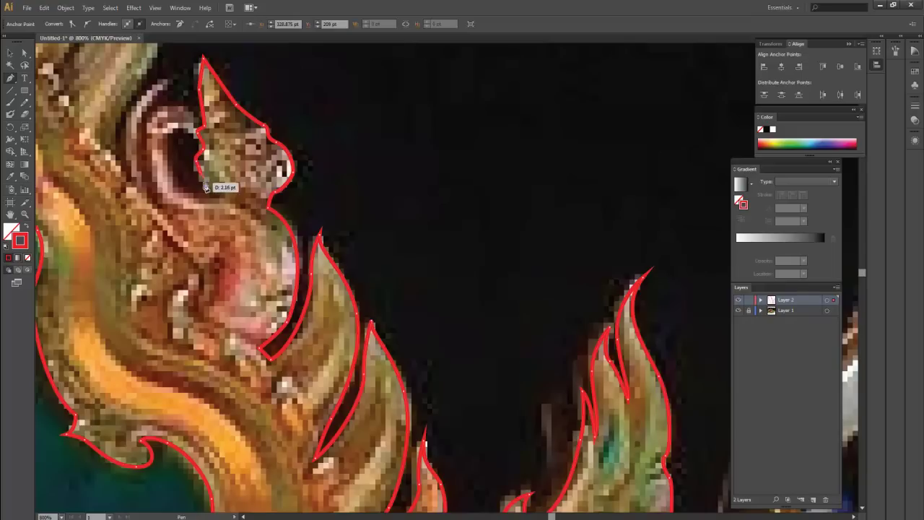
pyautogui.moveTo(179, 129)
pyautogui.mouseDown()
pyautogui.moveTo(193, 132)
pyautogui.moveTo(156, 114)
pyautogui.moveTo(169, 86)
pyautogui.moveTo(136, 157)
pyautogui.mouseUp()
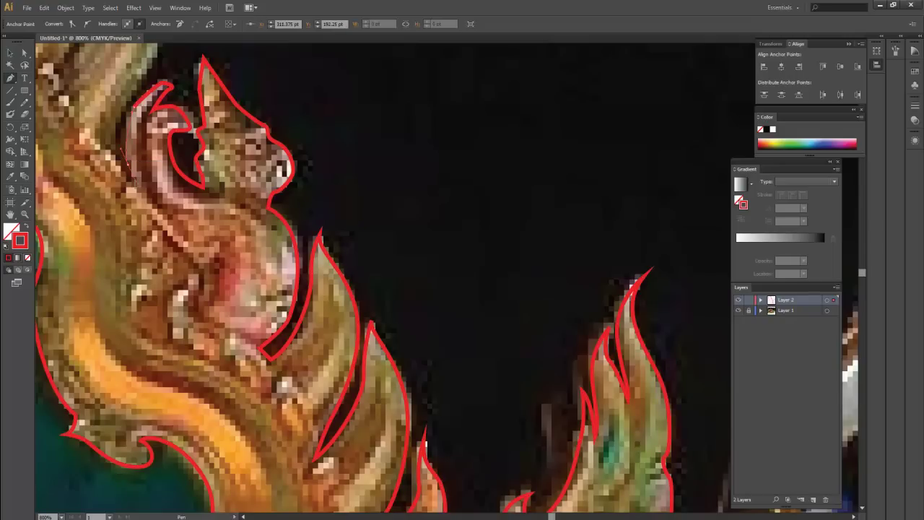
# Curve the outline up the next leaf, cornering where leaves meet, over the tip and down its inner edge
pyautogui.moveTo(148, 204); pyautogui.dragTo(196, 290)
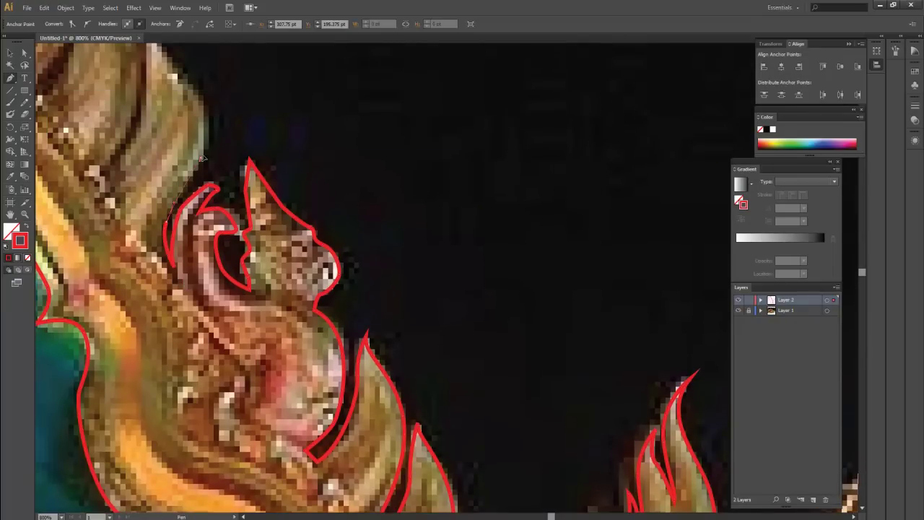
pyautogui.moveTo(206, 136); pyautogui.dragTo(329, 260)
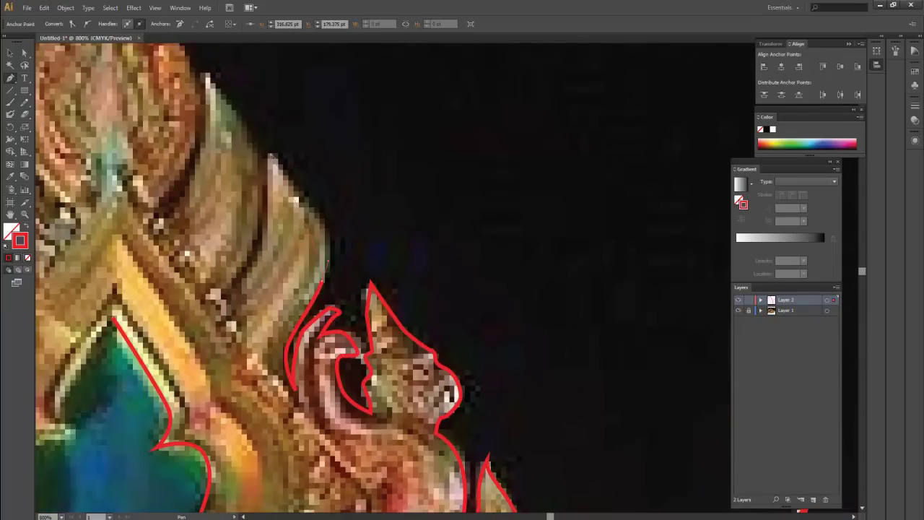
pyautogui.moveTo(223, 120)
pyautogui.keyDown('alt'); pyautogui.mouseDown()
pyautogui.moveTo(269, 159)
pyautogui.moveTo(267, 229)
pyautogui.mouseUp(); pyautogui.keyUp('alt')
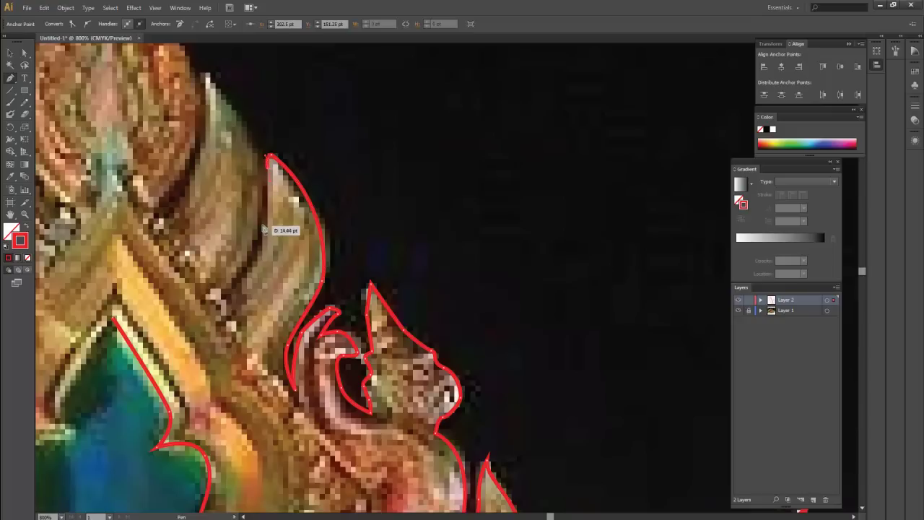
pyautogui.click(219, 297)
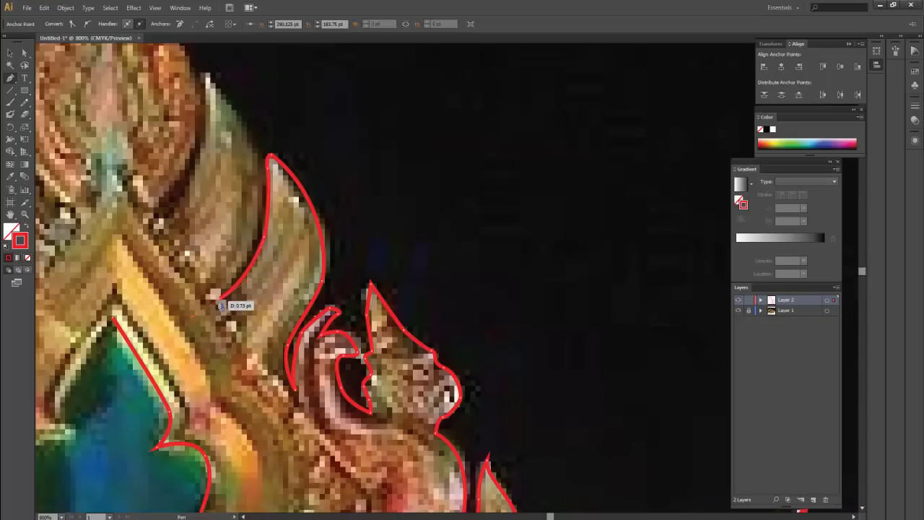
pyautogui.moveTo(216, 300); pyautogui.dragTo(252, 260)
pyautogui.moveTo(254, 206); pyautogui.dragTo(260, 259)
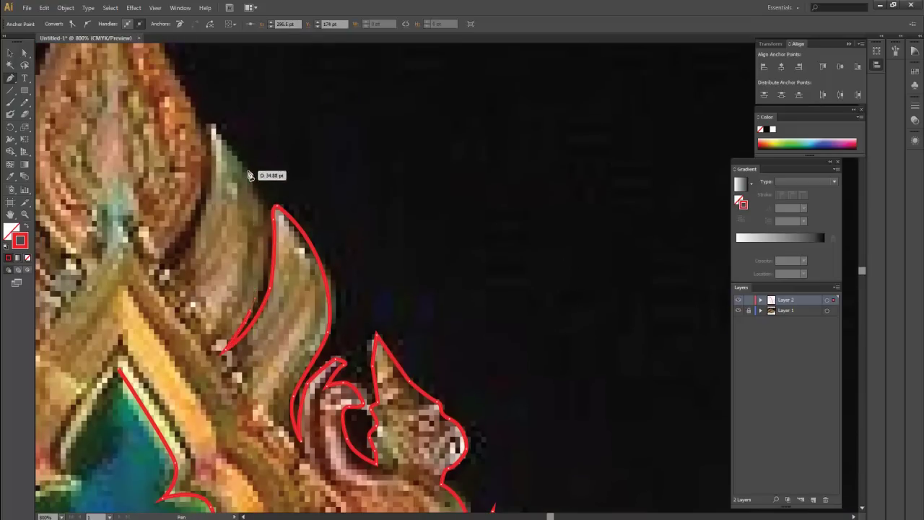
pyautogui.moveTo(247, 166)
pyautogui.mouseDown()
pyautogui.moveTo(214, 131)
pyautogui.moveTo(213, 192)
pyautogui.mouseUp()
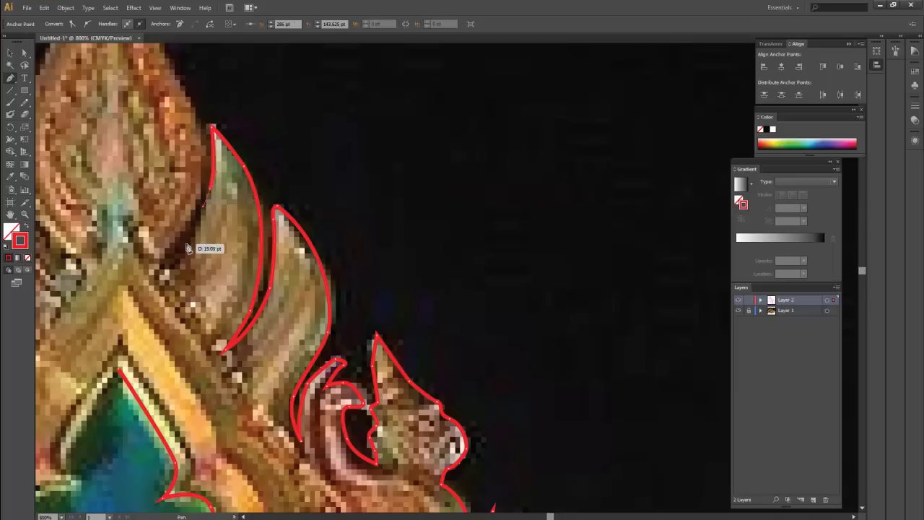
pyautogui.moveTo(163, 273); pyautogui.dragTo(166, 278)
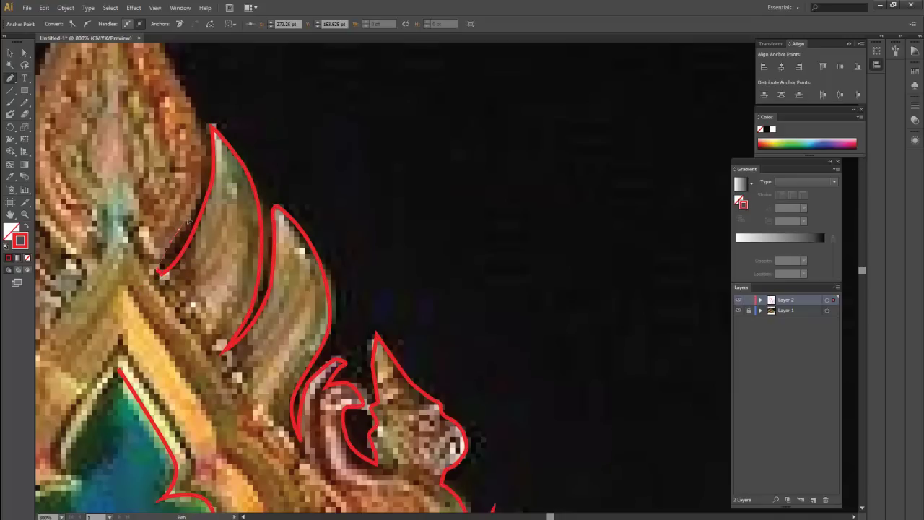
pyautogui.moveTo(160, 273); pyautogui.dragTo(188, 227)
# Curve the outline up the spire's right side to its tip
pyautogui.keyDown('alt'); pyautogui.scroll(-1, 195, 210); pyautogui.keyUp('alt')
pyautogui.keyDown('alt'); pyautogui.scroll(1, 230, 213); pyautogui.keyUp('alt')
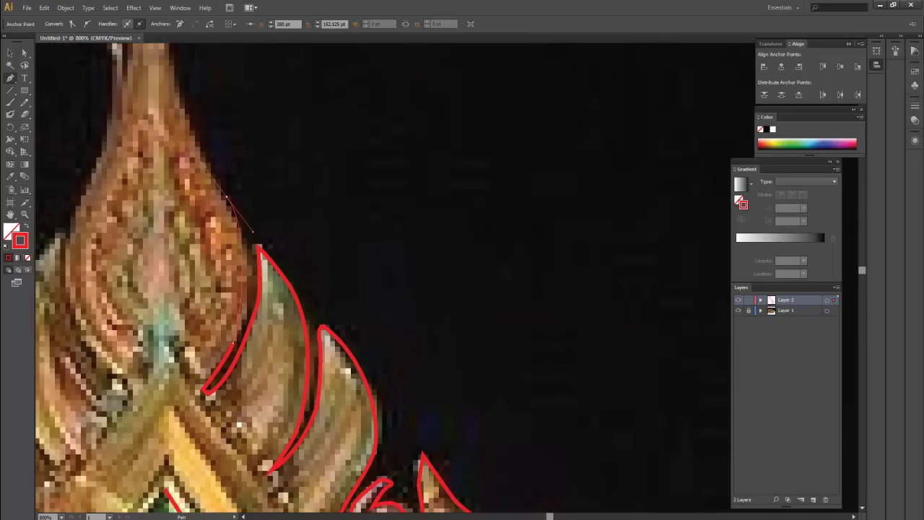
pyautogui.scroll(3, 209, 205)
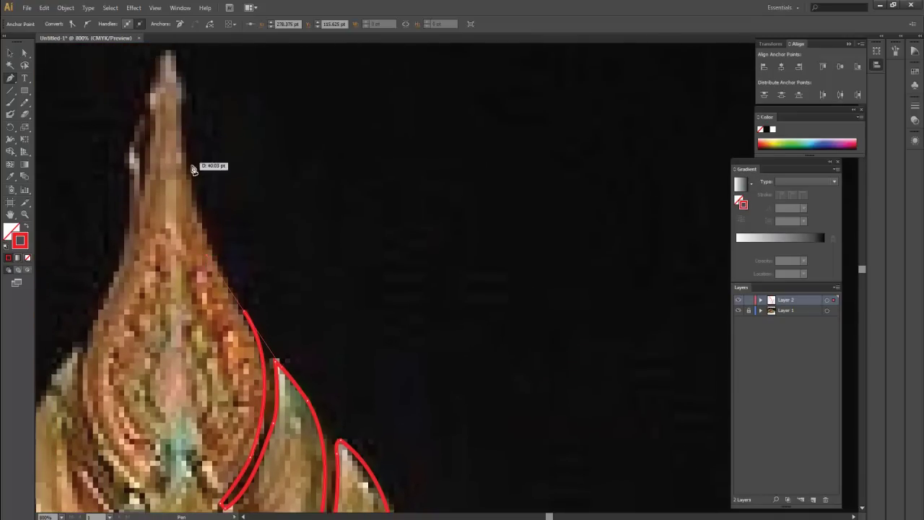
pyautogui.moveTo(180, 76)
pyautogui.mouseDown()
pyautogui.moveTo(177, 111)
pyautogui.moveTo(192, 121)
pyautogui.moveTo(197, 163)
pyautogui.mouseUp()
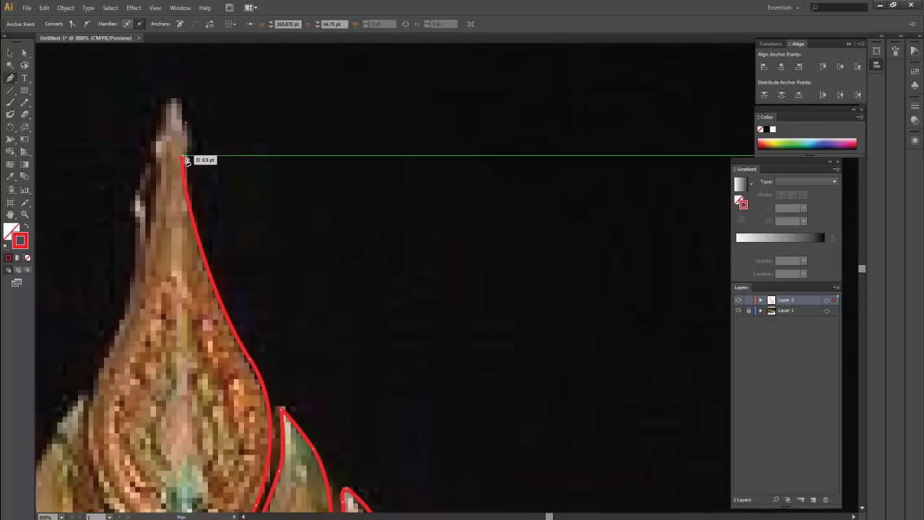
pyautogui.moveTo(182, 153); pyautogui.dragTo(176, 65)
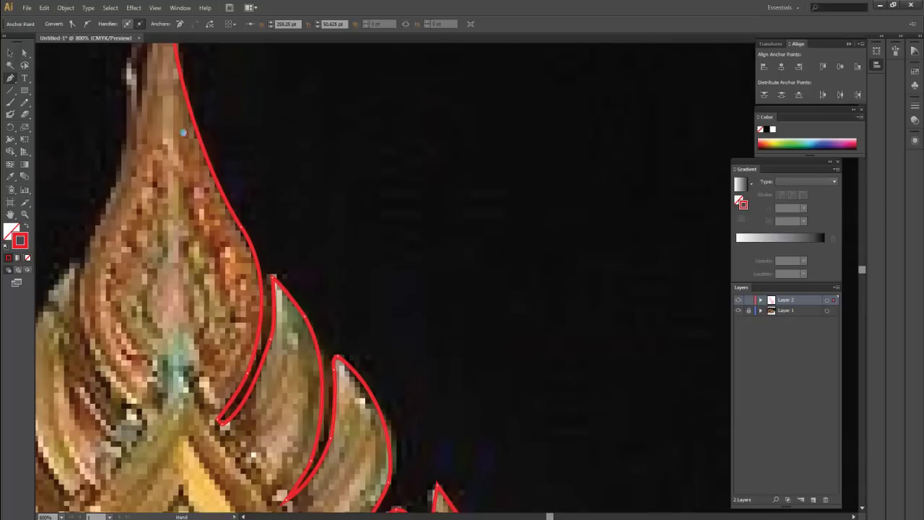
# Draw a straight line down the spire's centre and deselect the finished path
pyautogui.moveTo(202, 505); pyautogui.dragTo(217, 377)
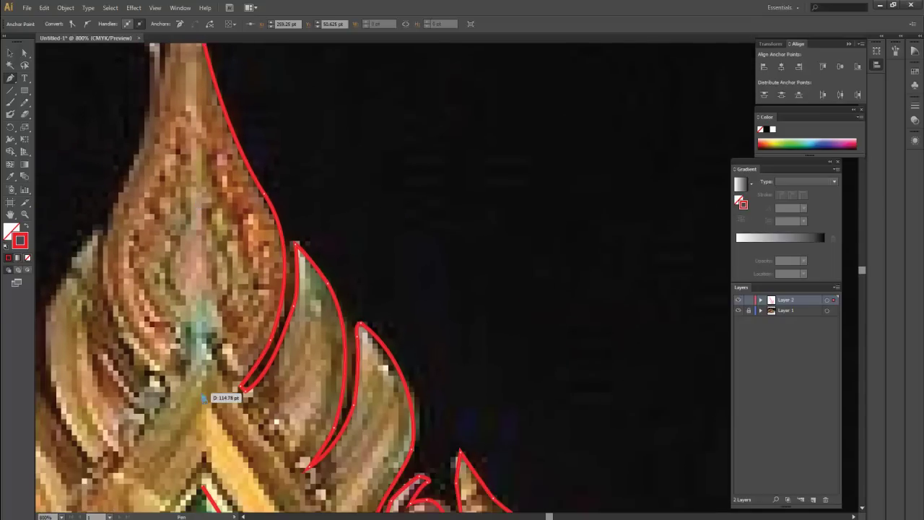
pyautogui.keyDown('shift'); pyautogui.click(206, 478); pyautogui.keyUp('shift')
pyautogui.moveTo(207, 481); pyautogui.dragTo(207, 423)
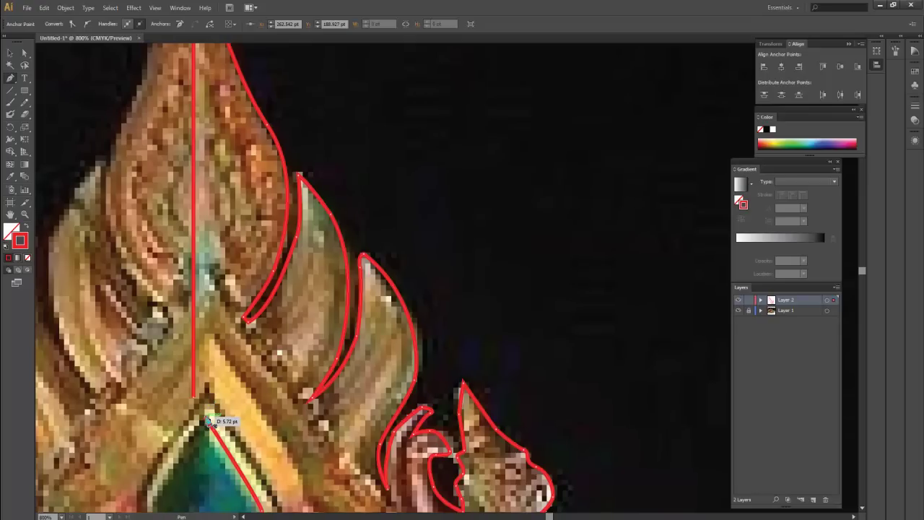
pyautogui.keyDown('ctrl'); pyautogui.click(245, 408); pyautogui.keyUp('ctrl')
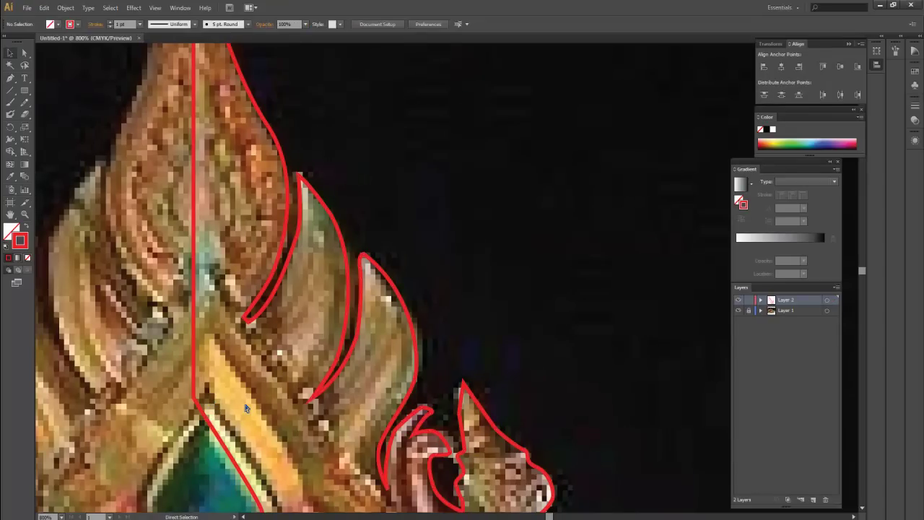
pyautogui.hotkey('ctrl', '-')
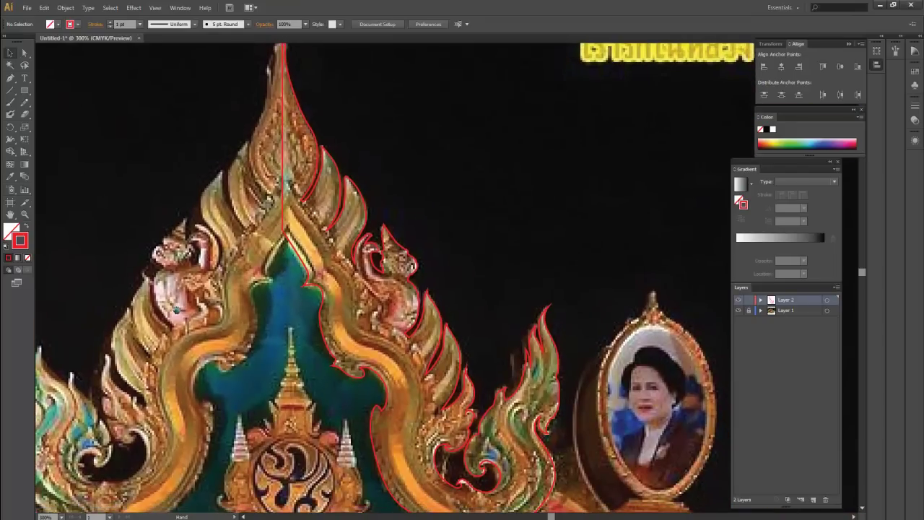
pyautogui.moveTo(484, 279); pyautogui.dragTo(452, 239)
pyautogui.keyDown('alt'); pyautogui.scroll(2, 431, 266); pyautogui.keyUp('alt')
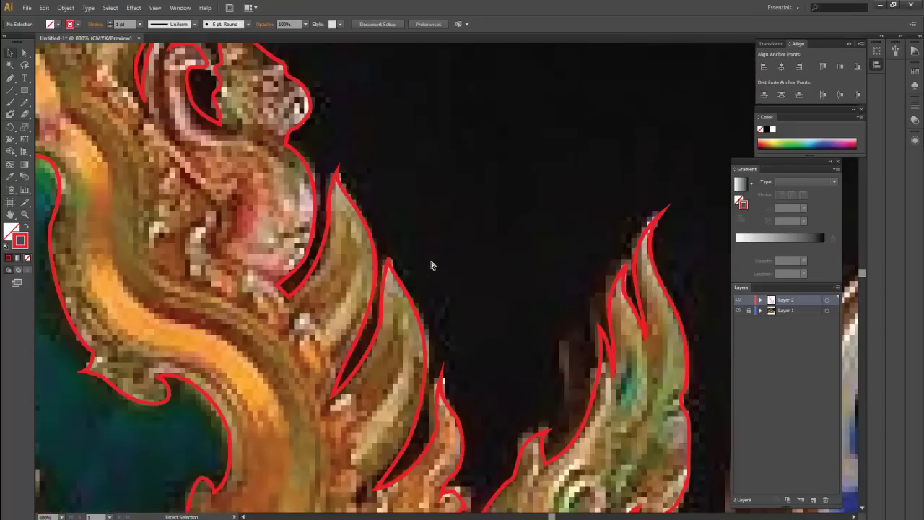
pyautogui.keyDown('alt'); pyautogui.scroll(1, 427, 249); pyautogui.keyUp('alt')
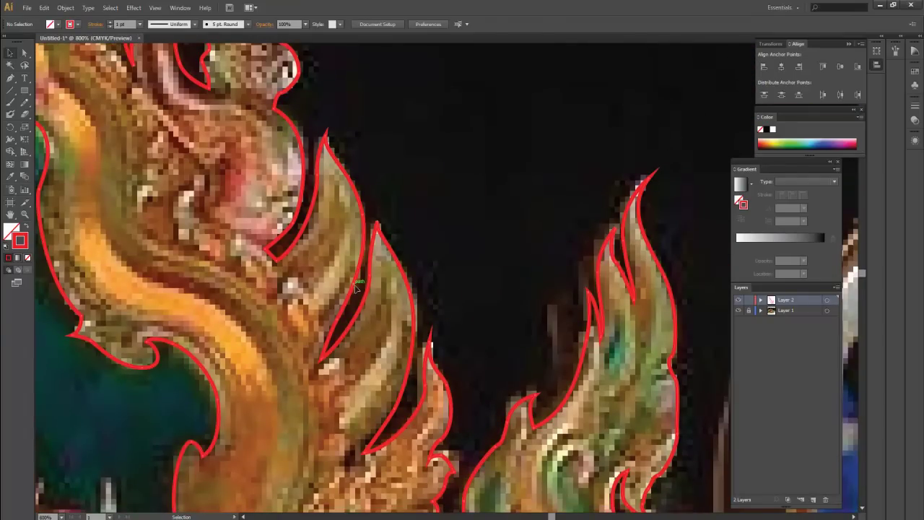
pyautogui.press('p')
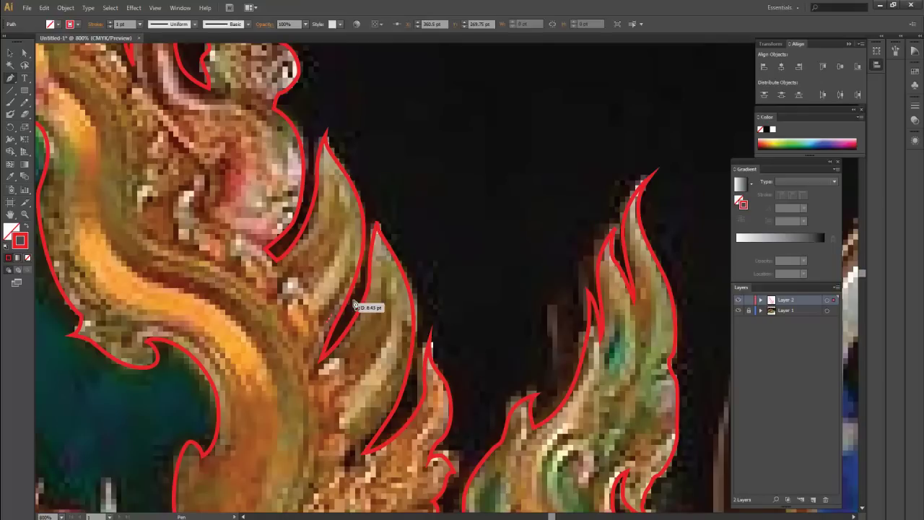
pyautogui.press('v')
pyautogui.keyDown('alt'); pyautogui.scroll(-3, 461, 246); pyautogui.keyUp('alt')
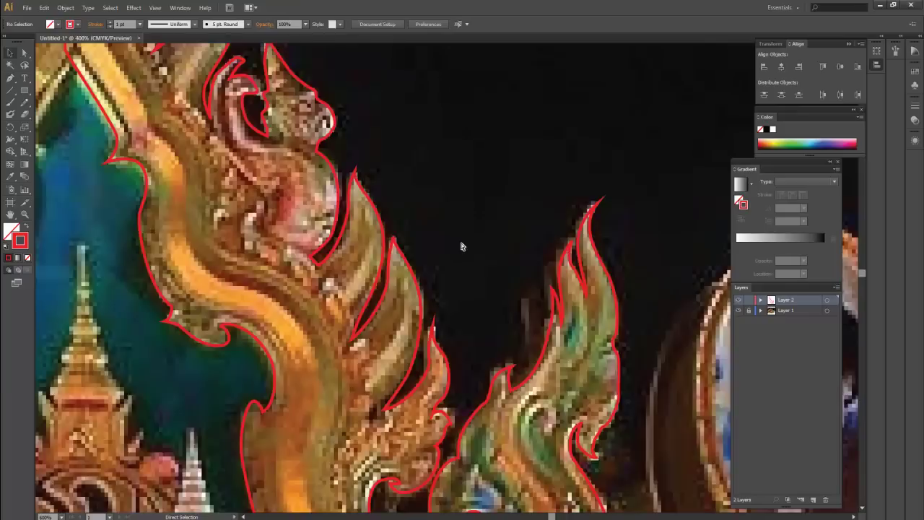
pyautogui.keyDown('alt'); pyautogui.scroll(-1, 462, 246); pyautogui.keyUp('alt')
pyautogui.moveTo(424, 195); pyautogui.dragTo(263, 213)
# Reflect the copied flame outline across the vertical axis and drag it left against the centre spire
pyautogui.rightClick(316, 247)
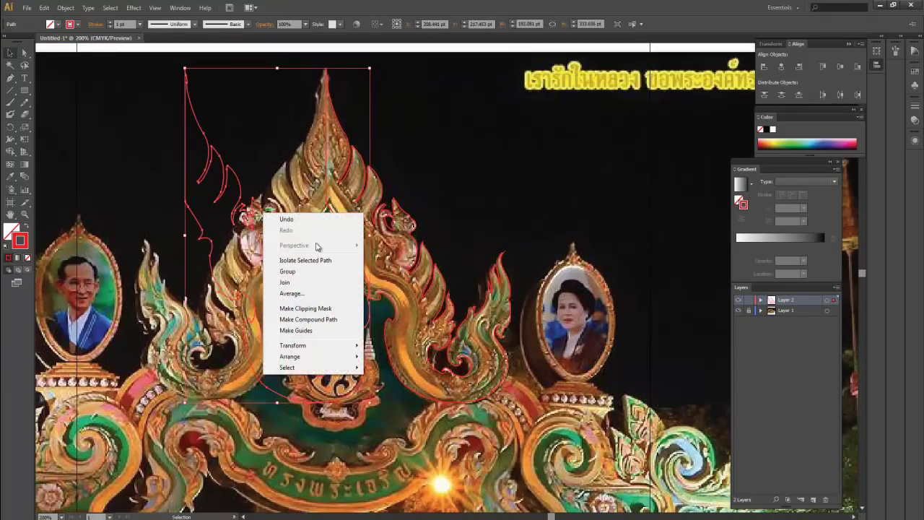
pyautogui.moveTo(293, 345)
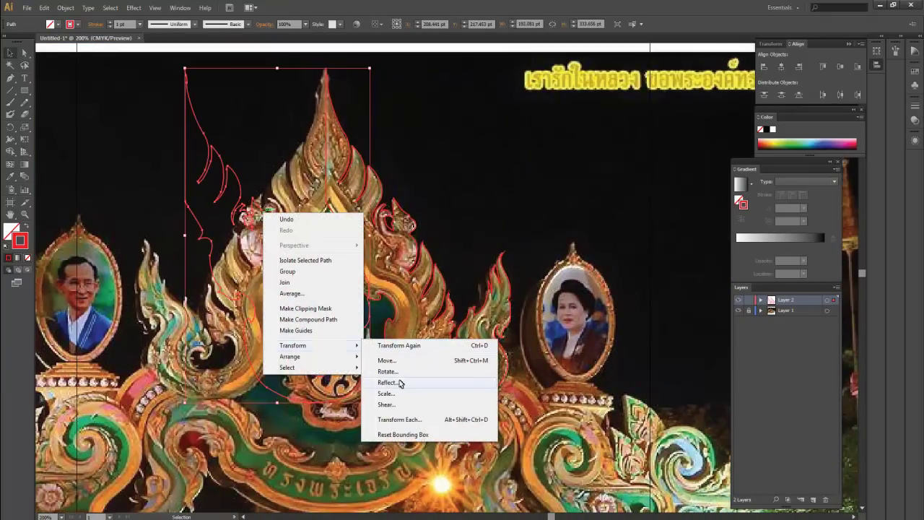
pyautogui.click(387, 382)
pyautogui.click(541, 295)
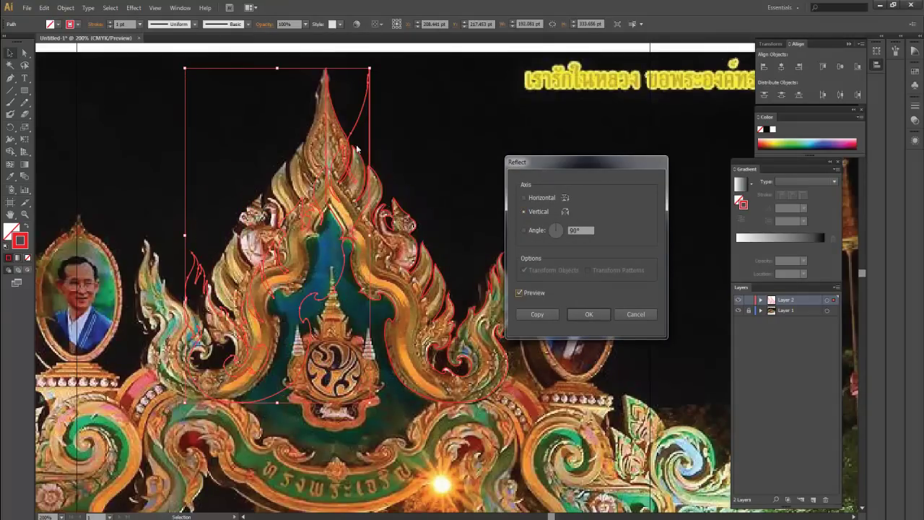
pyautogui.click(588, 314)
pyautogui.moveTo(306, 210); pyautogui.dragTo(262, 211)
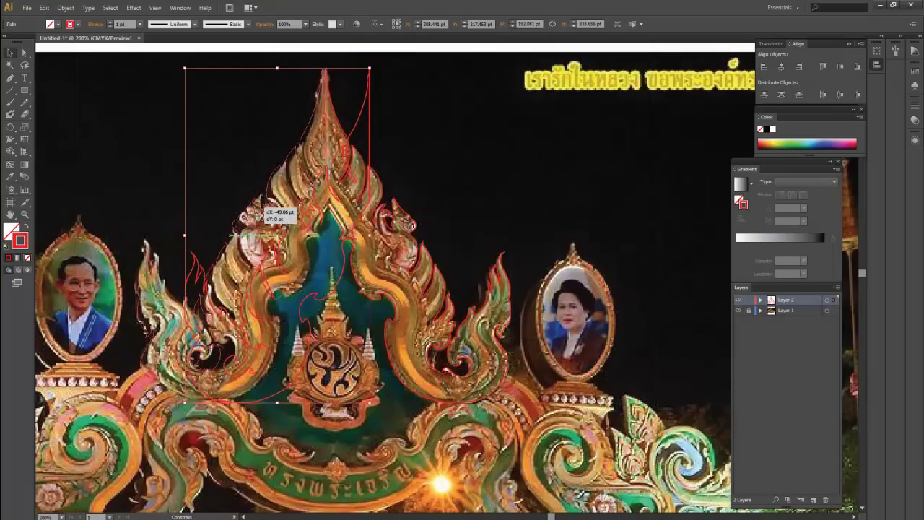
pyautogui.click(449, 131)
# Select the left flame outline and centre line and Unite them in the Pathfinder panel
pyautogui.scroll(1, 423, 157)
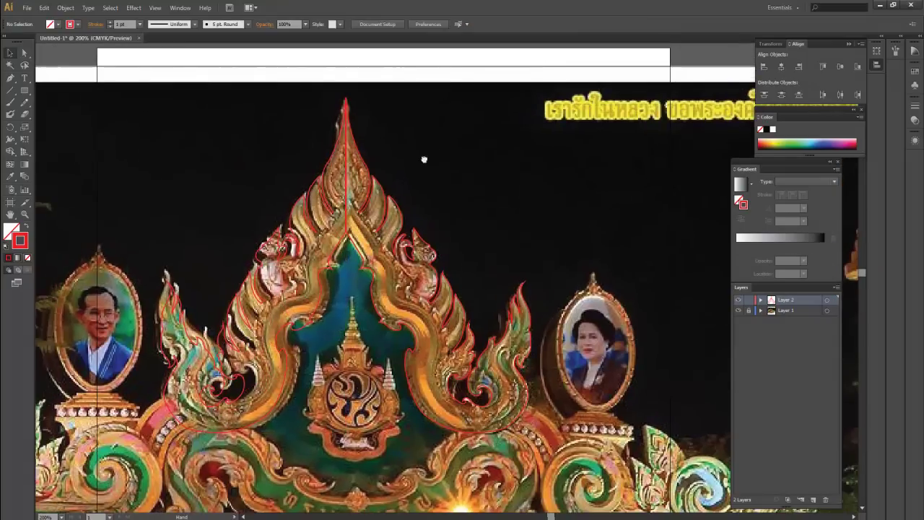
pyautogui.keyDown('alt'); pyautogui.scroll(3, 422, 157); pyautogui.keyUp('alt')
pyautogui.keyDown('alt'); pyautogui.scroll(3, 423, 159); pyautogui.keyUp('alt')
pyautogui.keyDown('alt'); pyautogui.scroll(-3, 424, 159); pyautogui.keyUp('alt')
pyautogui.keyDown('alt'); pyautogui.scroll(1, 469, 194); pyautogui.keyUp('alt')
pyautogui.keyDown('alt'); pyautogui.scroll(1, 435, 177); pyautogui.keyUp('alt')
pyautogui.keyDown('alt'); pyautogui.scroll(1, 379, 146); pyautogui.keyUp('alt')
pyautogui.click(347, 173)
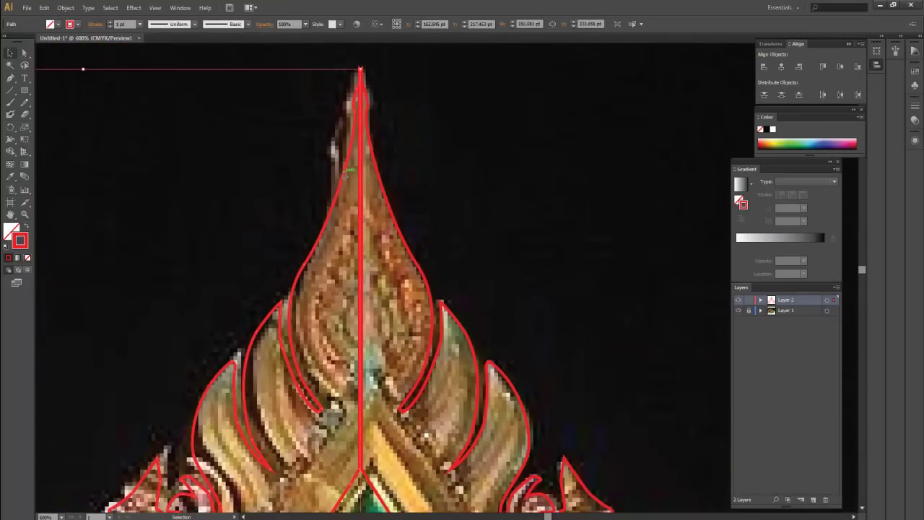
pyautogui.keyDown('shift'); pyautogui.click(360, 171); pyautogui.keyUp('shift')
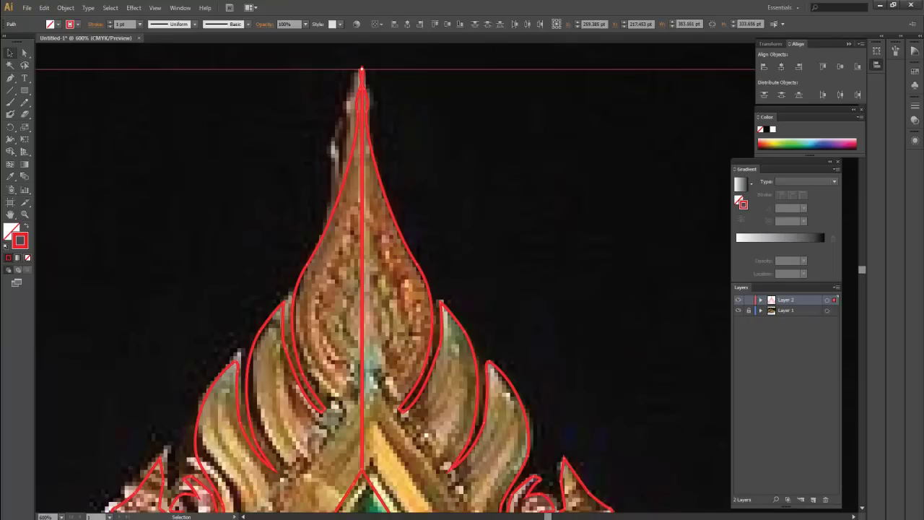
pyautogui.hotkey('shift', 'ctrl', 'F9')
pyautogui.moveTo(141, 72); pyautogui.dragTo(98, 90)
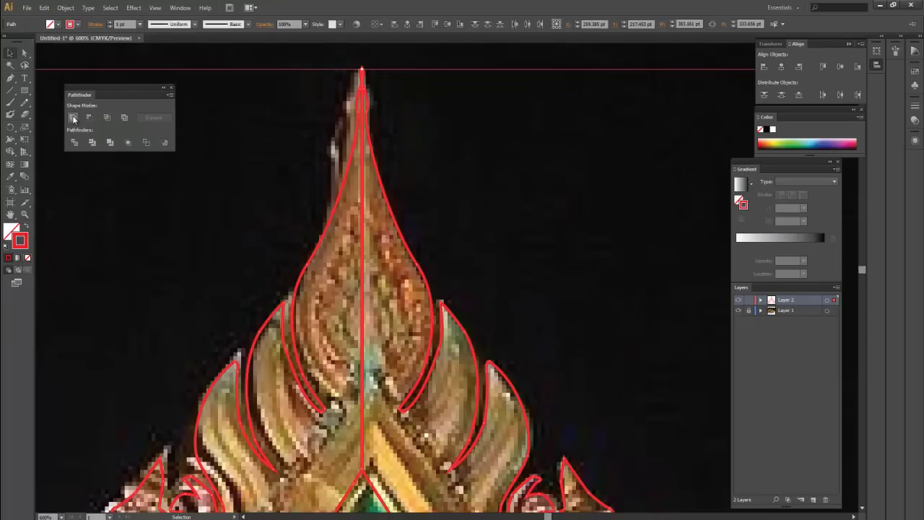
pyautogui.click(73, 119)
pyautogui.click(294, 171)
# Select the combined outline group, then unlock Layer 1 and make it active
pyautogui.hotkey('ctrl', '-')
pyautogui.hotkey('ctrl', '-')
pyautogui.hotkey('ctrl', '-')
pyautogui.moveTo(294, 171); pyautogui.dragTo(258, 23)
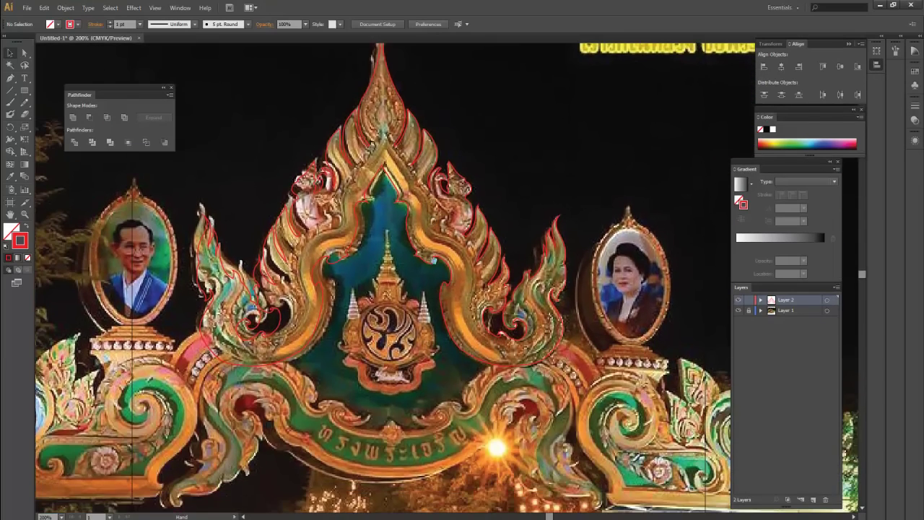
pyautogui.moveTo(433, 253); pyautogui.dragTo(396, 336)
pyautogui.click(403, 297)
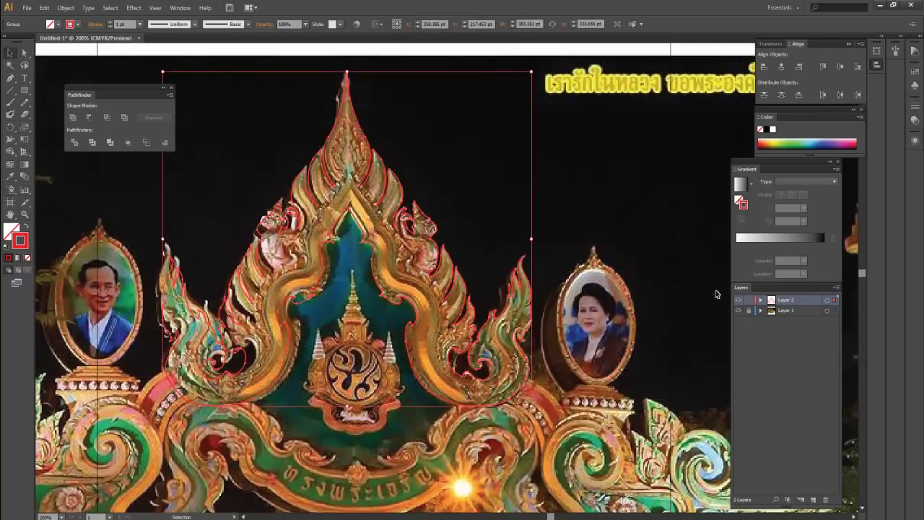
pyautogui.click(749, 310)
pyautogui.click(772, 312)
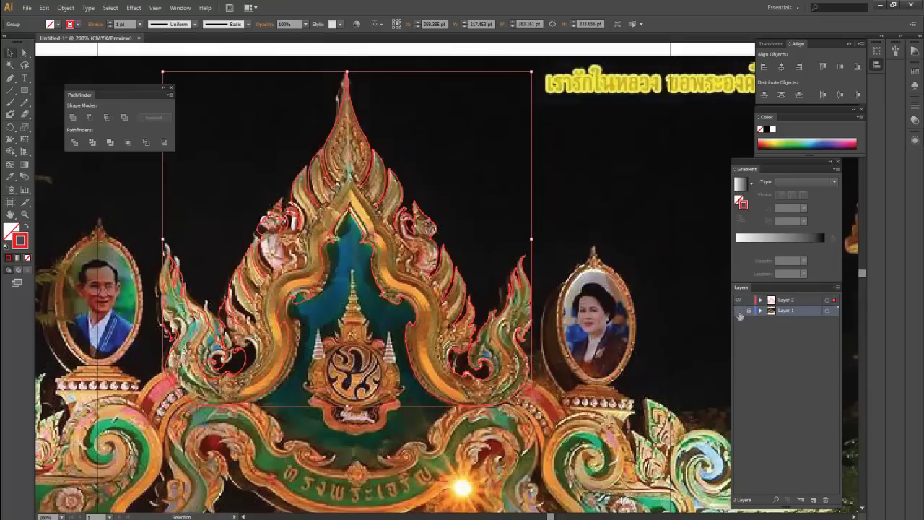
# Hide the temple photo on Layer 1 and select the red outline on Layer 2
pyautogui.click(738, 311)
pyautogui.moveTo(548, 231); pyautogui.dragTo(556, 247)
pyautogui.click(334, 268)
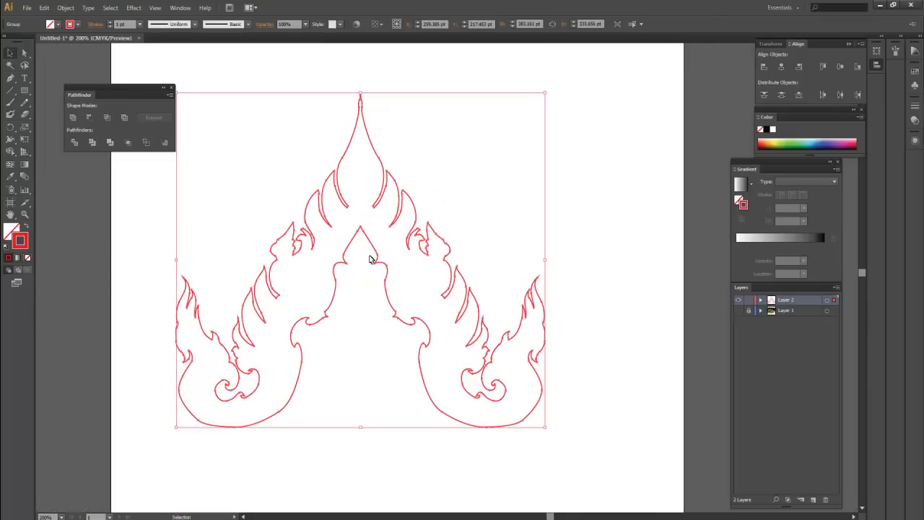
pyautogui.moveTo(370, 258); pyautogui.dragTo(345, 298)
pyautogui.press('a')
pyautogui.hotkey('ctrl', '-')
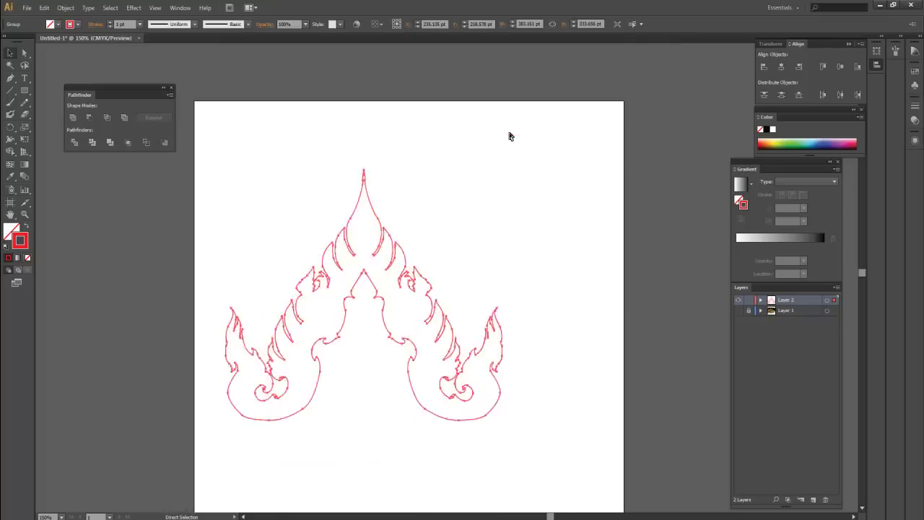
pyautogui.hotkey('ctrl', '-')
pyautogui.press('v')
# Scale the red outline up from its corner handle and move it into place on the artboard
pyautogui.moveTo(486, 205); pyautogui.dragTo(532, 164)
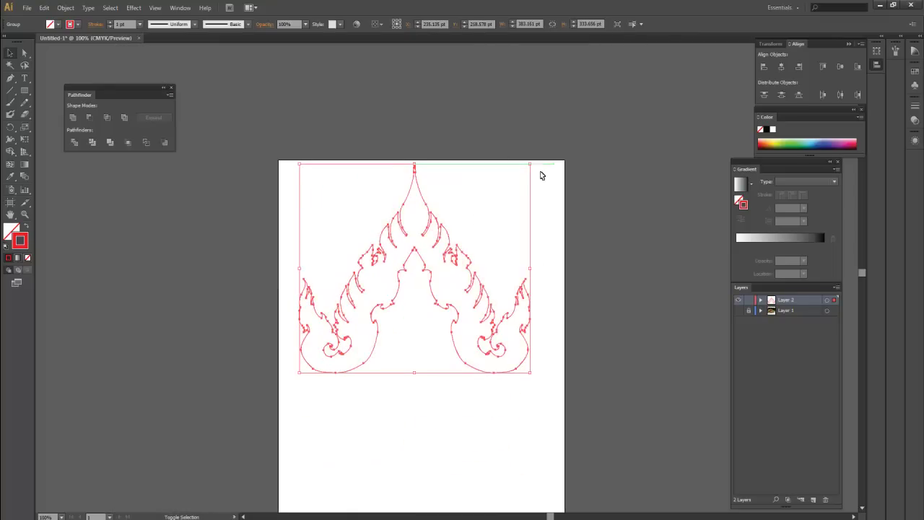
pyautogui.moveTo(446, 232); pyautogui.dragTo(460, 278)
pyautogui.keyDown('alt'); pyautogui.scroll(1, 484, 234); pyautogui.keyUp('alt')
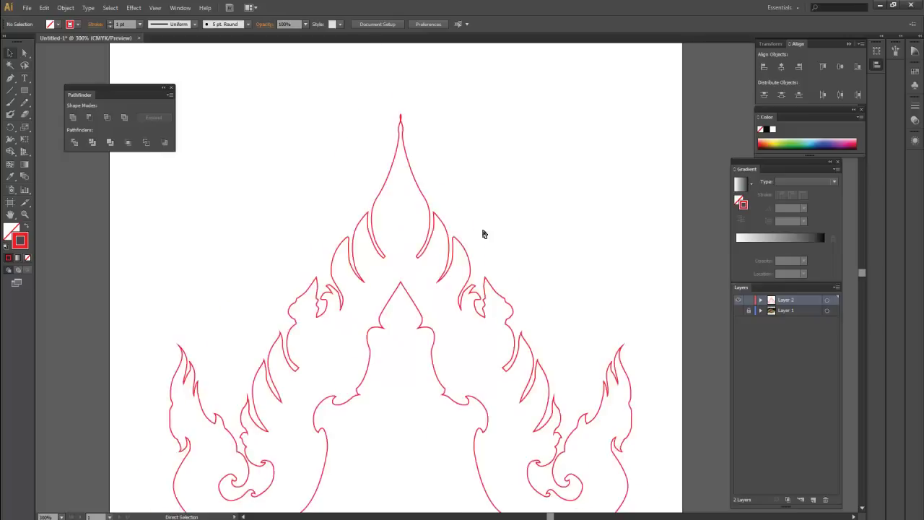
pyautogui.keyDown('alt'); pyautogui.scroll(1, 483, 233); pyautogui.keyUp('alt')
pyautogui.keyDown('alt'); pyautogui.scroll(1, 469, 219); pyautogui.keyUp('alt')
pyautogui.keyDown('alt'); pyautogui.scroll(1, 435, 260); pyautogui.keyUp('alt')
pyautogui.keyDown('alt'); pyautogui.scroll(2, 440, 305); pyautogui.keyUp('alt')
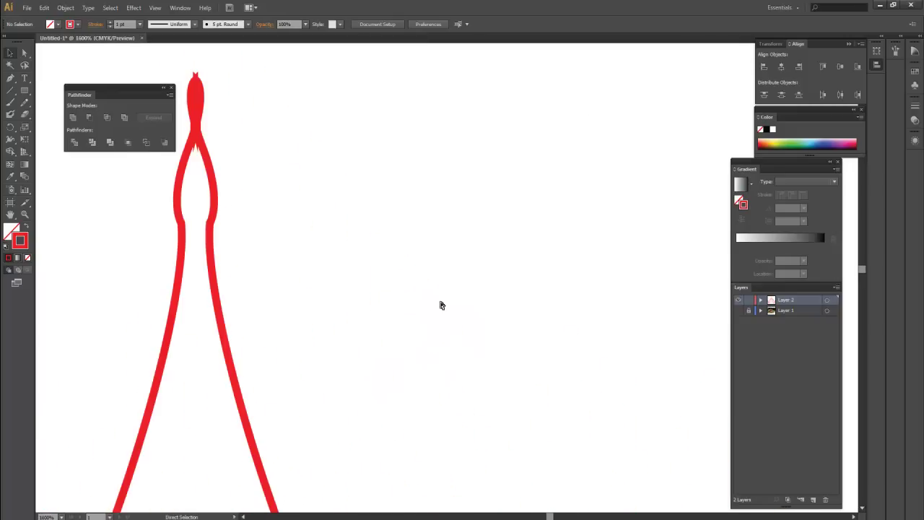
pyautogui.moveTo(272, 206); pyautogui.dragTo(347, 204)
# Raise the spire's neck anchor upward with Direct Selection and select the spire's upper anchors
pyautogui.click(319, 200)
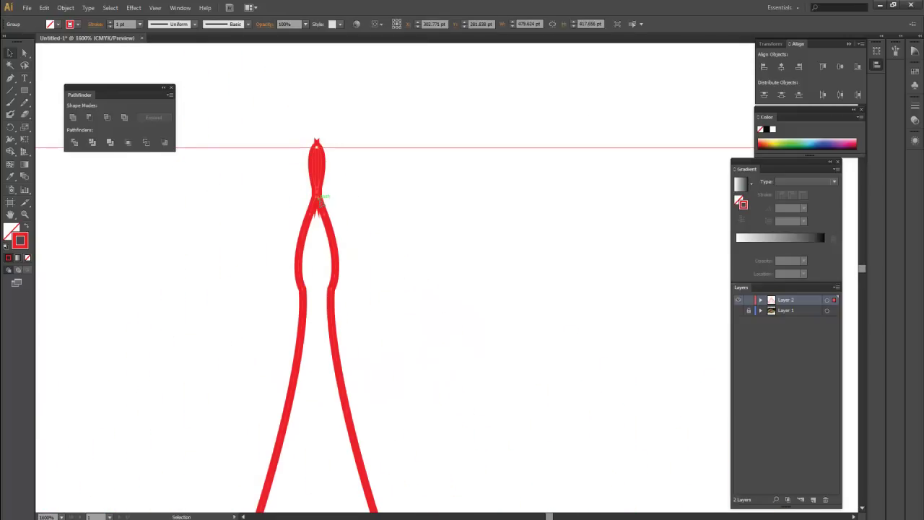
pyautogui.keyDown('alt'); pyautogui.scroll(1, 325, 210); pyautogui.keyUp('alt')
pyautogui.press('a')
pyautogui.click(270, 210)
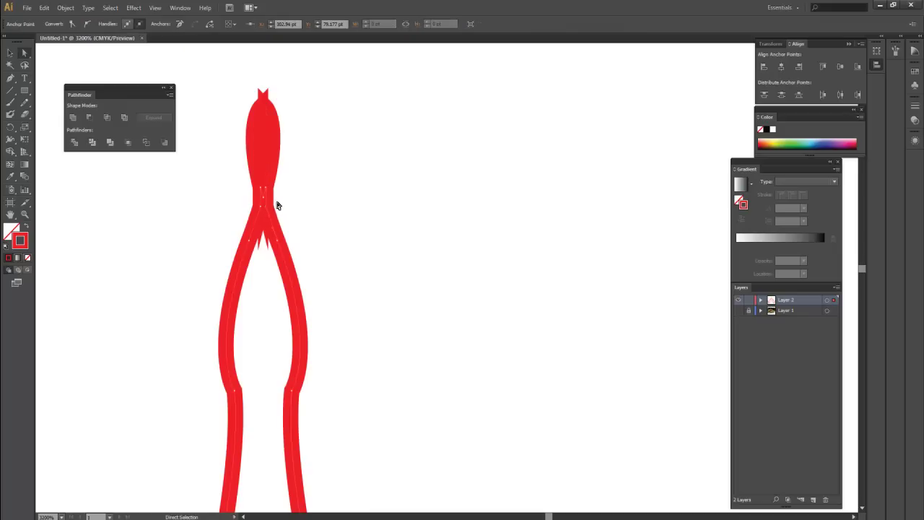
pyautogui.moveTo(266, 193); pyautogui.dragTo(264, 118)
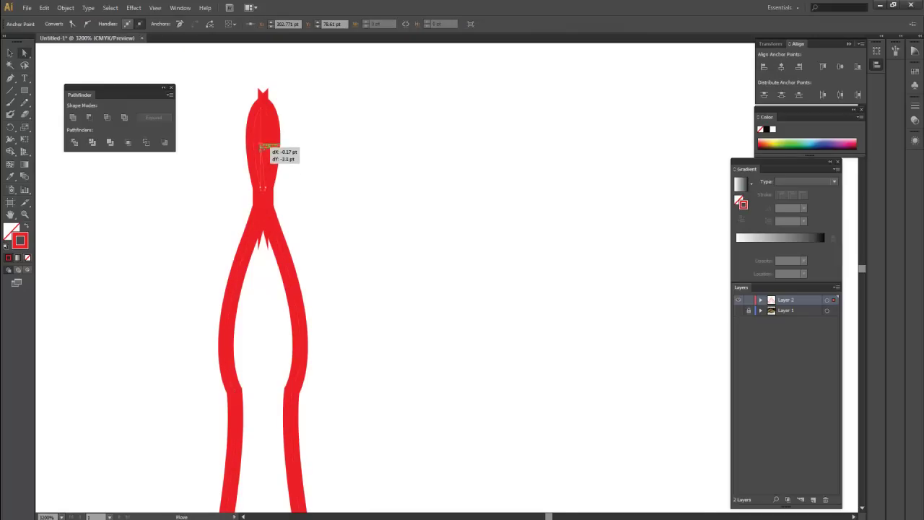
pyautogui.moveTo(264, 118); pyautogui.dragTo(263, 114)
pyautogui.moveTo(321, 111); pyautogui.dragTo(277, 153)
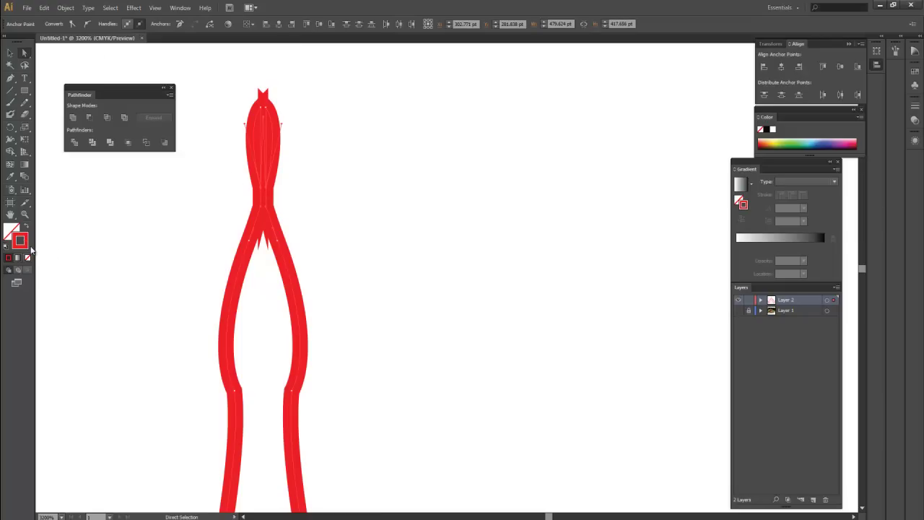
# Set the outline's stroke weight to 0.25 pt
pyautogui.press('v')
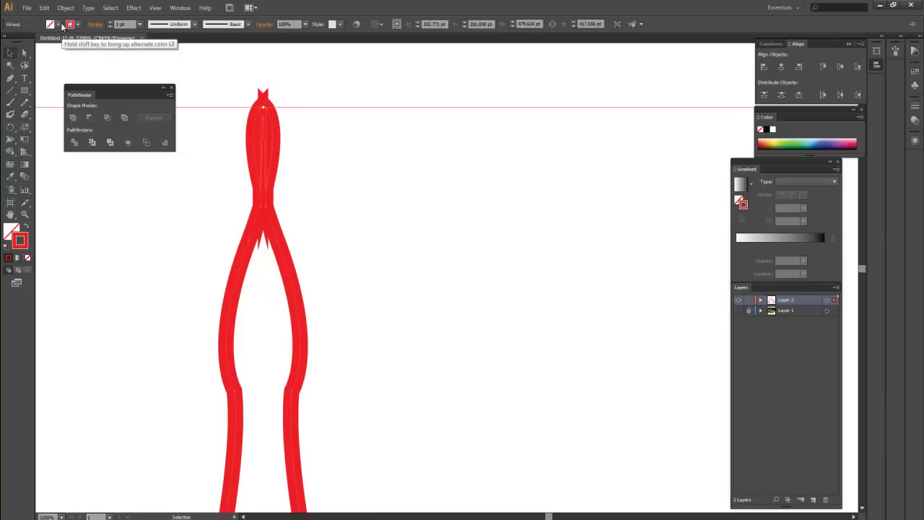
pyautogui.click(140, 24)
pyautogui.click(148, 36)
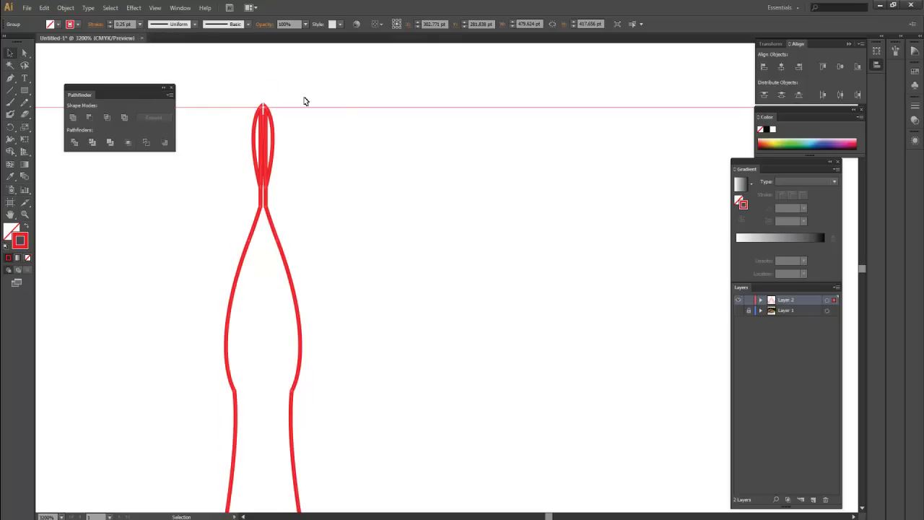
# Reshape the spire's top with the Pen tool, closing the path at the top anchor
pyautogui.press('p')
pyautogui.click(263, 192)
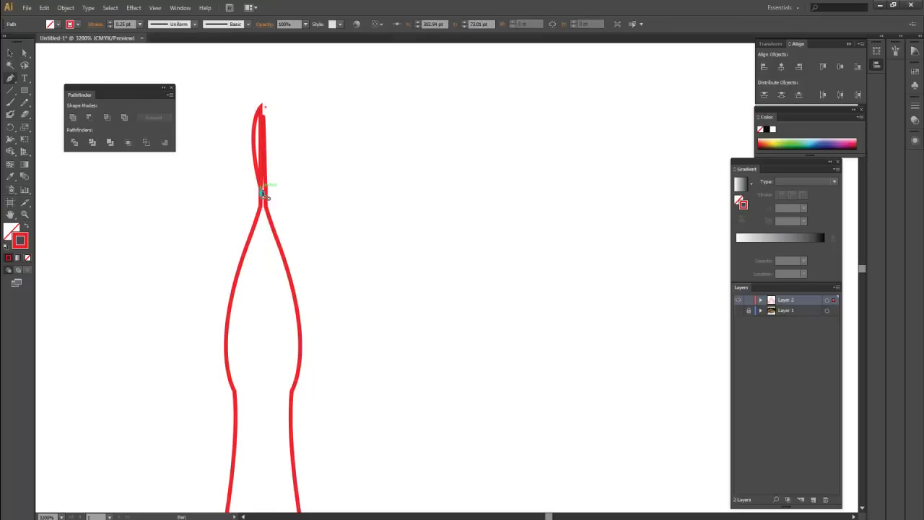
pyautogui.click(264, 109)
pyautogui.keyDown('alt'); pyautogui.scroll(2, 309, 185); pyautogui.keyUp('alt')
pyautogui.moveTo(309, 187); pyautogui.dragTo(431, 295)
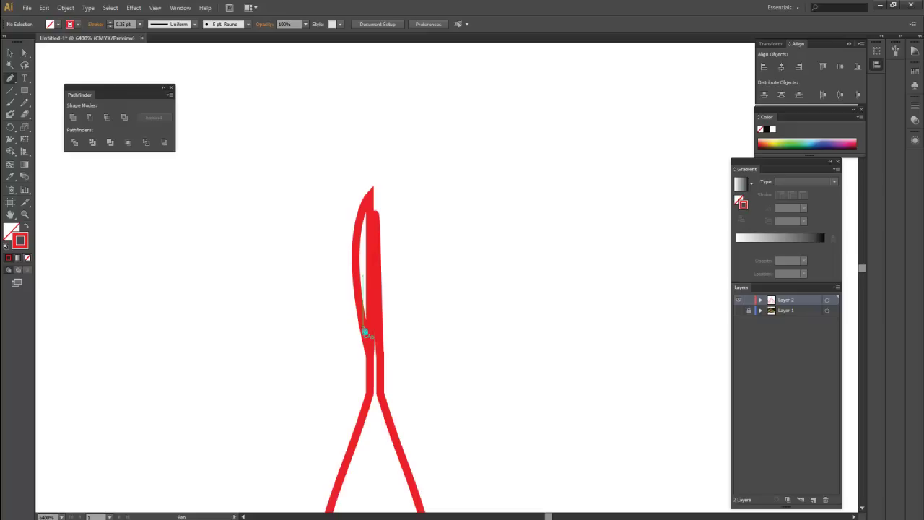
# Delete the stray tip anchor and pull the top anchor up into one long sharp spike
pyautogui.press('v')
pyautogui.press('a')
pyautogui.moveTo(293, 150); pyautogui.dragTo(405, 268)
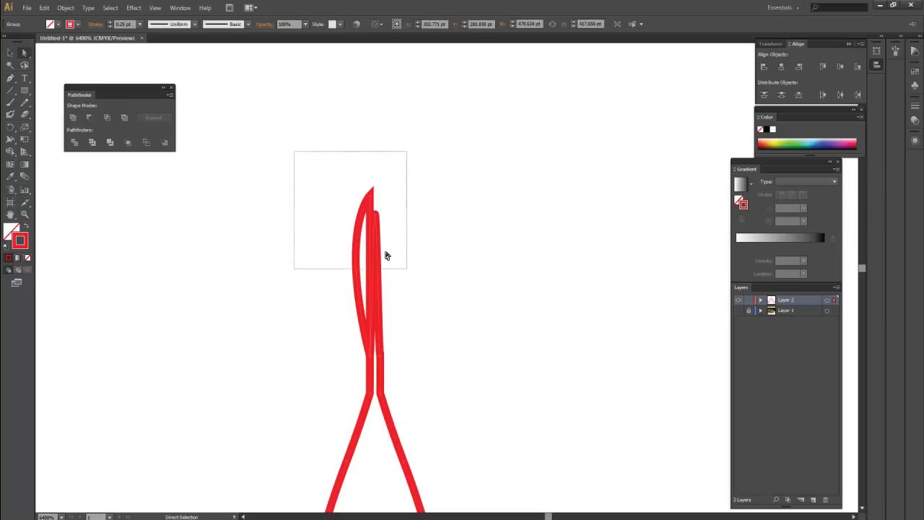
pyautogui.press('p')
pyautogui.click(373, 196)
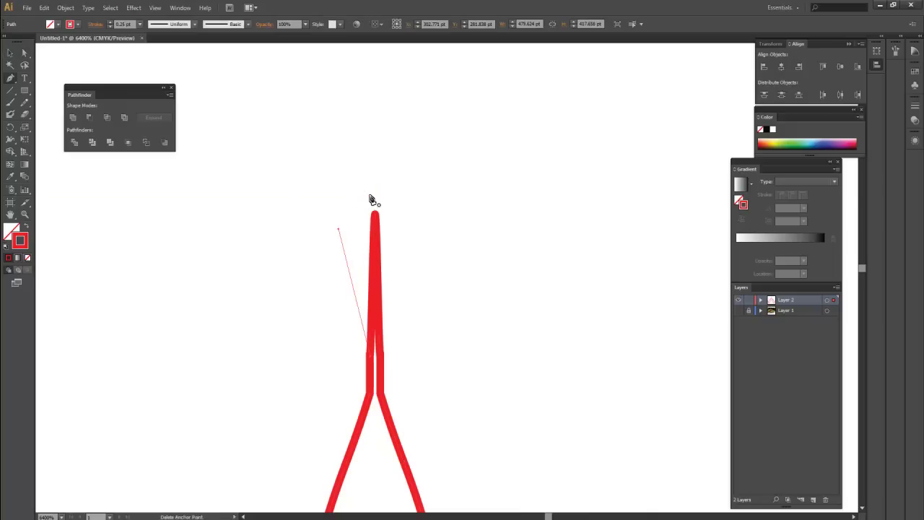
pyautogui.press('v')
pyautogui.press('a')
pyautogui.moveTo(374, 210)
pyautogui.mouseDown()
pyautogui.moveTo(376, 218)
pyautogui.moveTo(375, 146)
pyautogui.mouseUp()
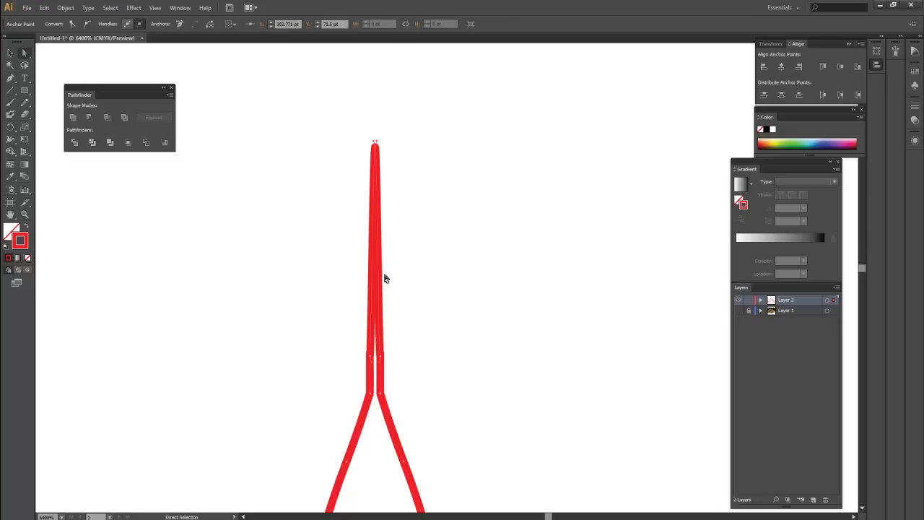
pyautogui.scroll(-1, 404, 296)
pyautogui.keyDown('alt'); pyautogui.scroll(-3, 421, 317); pyautogui.keyUp('alt')
# Zoom out and pan until the whole ornament page is visible
pyautogui.keyDown('alt'); pyautogui.scroll(-3, 421, 317); pyautogui.keyUp('alt')
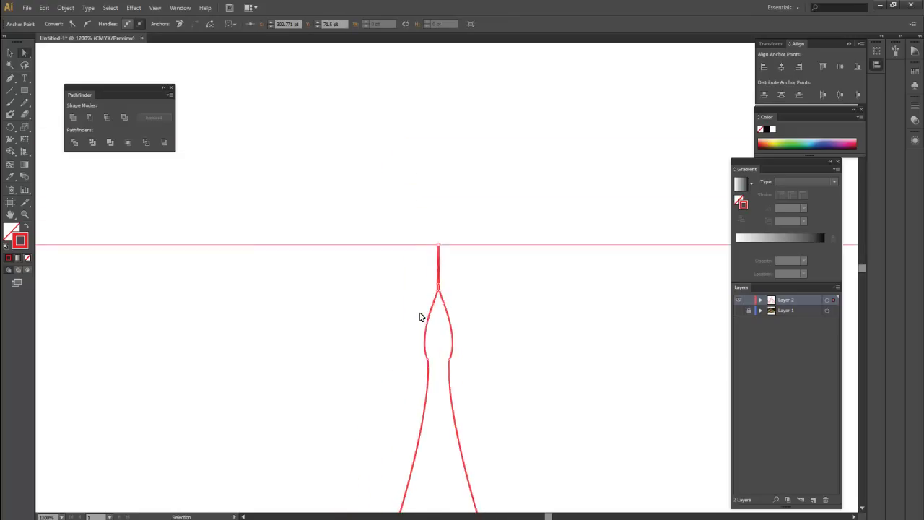
pyautogui.moveTo(527, 325)
pyautogui.mouseDown()
pyautogui.moveTo(437, 305)
pyautogui.moveTo(420, 228)
pyautogui.mouseUp()
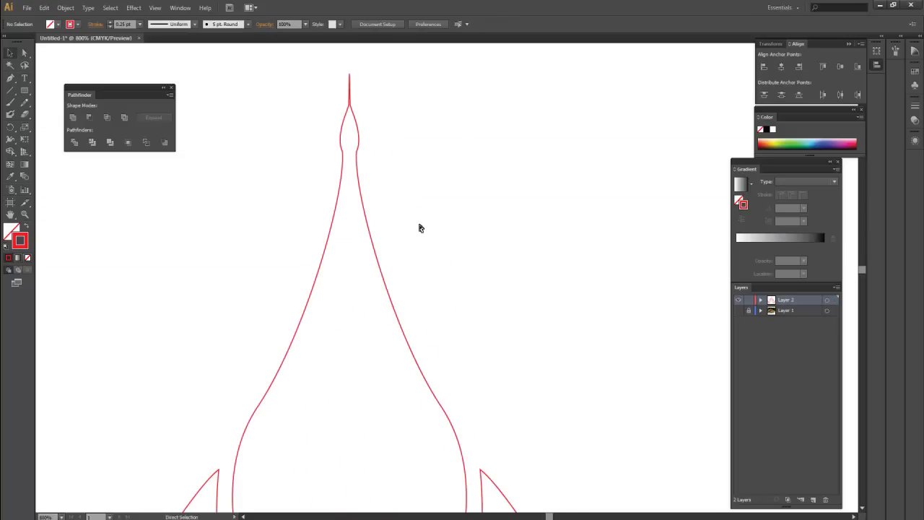
pyautogui.keyDown('alt'); pyautogui.scroll(-3, 420, 228); pyautogui.keyUp('alt')
pyautogui.keyDown('alt'); pyautogui.scroll(1, 454, 319); pyautogui.keyUp('alt')
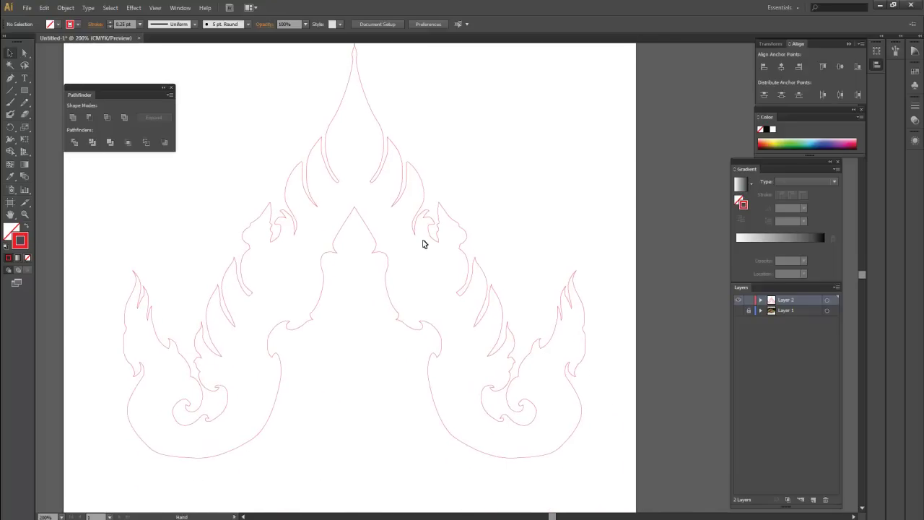
pyautogui.keyDown('alt'); pyautogui.scroll(-1, 423, 244); pyautogui.keyUp('alt')
pyautogui.keyDown('alt'); pyautogui.scroll(-2, 423, 244); pyautogui.keyUp('alt')
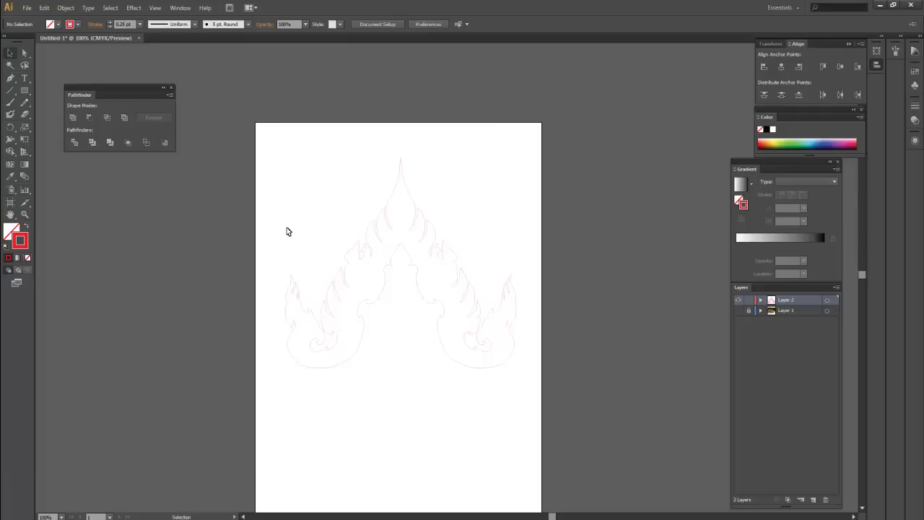
# Save the artwork under the new name LINE_THAI as an Illustrator file
pyautogui.hotkey('ctrl', 's')
pyautogui.write('LINE')
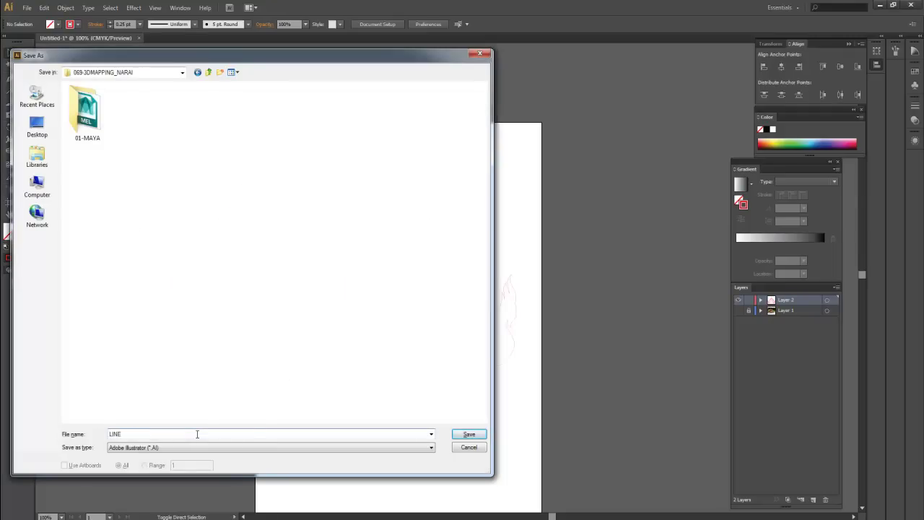
pyautogui.write('_')
pyautogui.press('BackSpace')
pyautogui.press('BackSpace')
pyautogui.press('BackSpace')
pyautogui.press('Return')
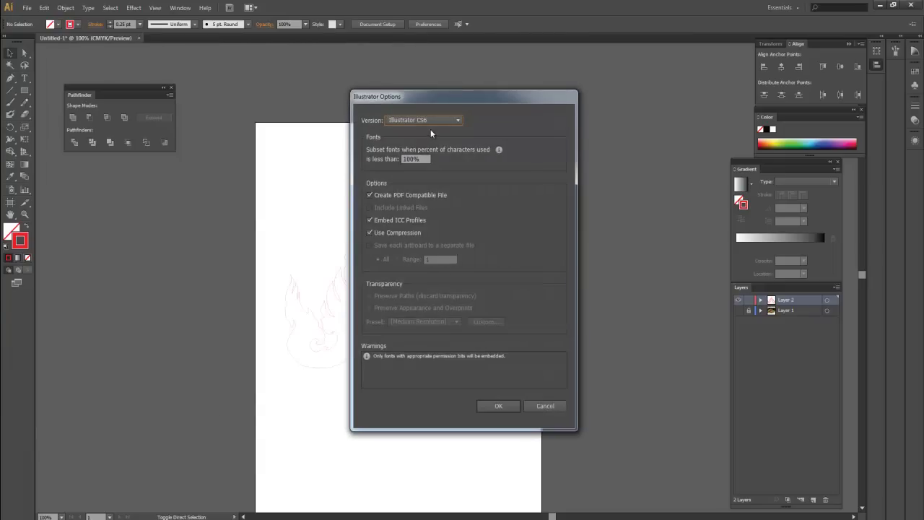
# Choose Illustrator 3 as the save version, confirm, and accept the legacy-format warning
pyautogui.click(427, 122)
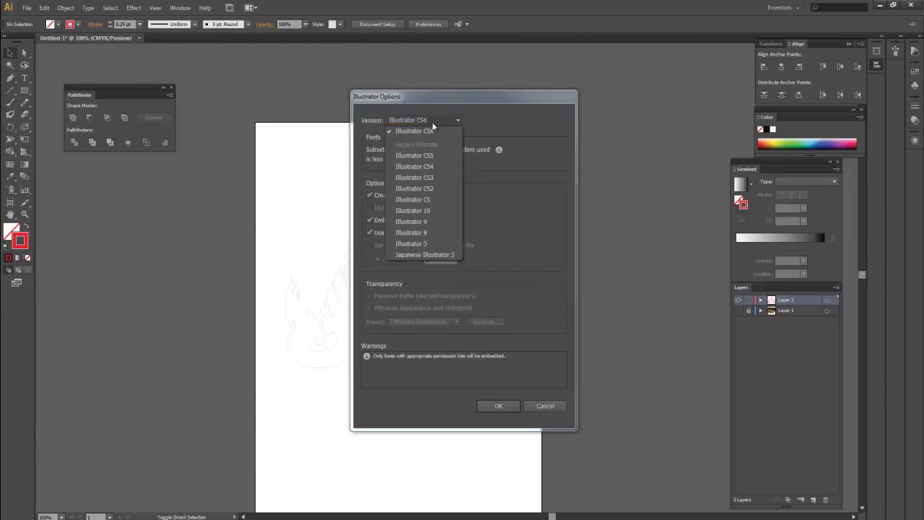
pyautogui.click(431, 245)
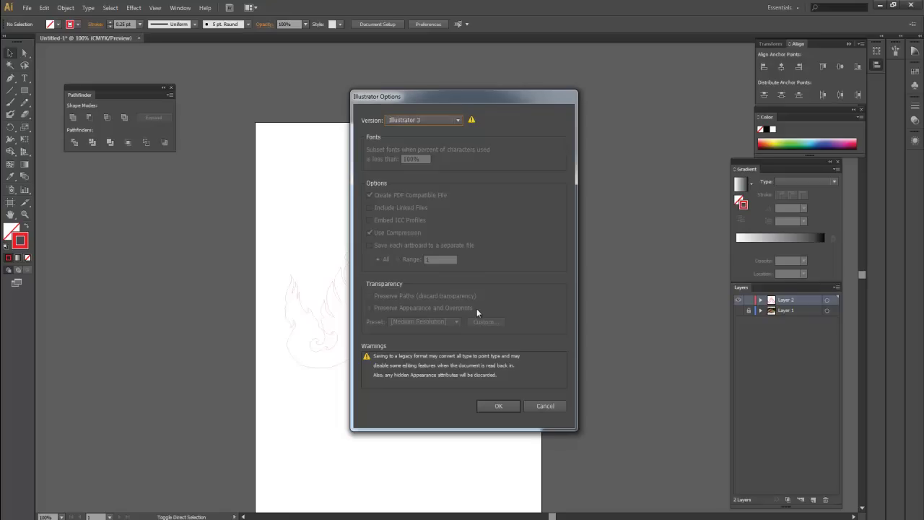
pyautogui.click(489, 406)
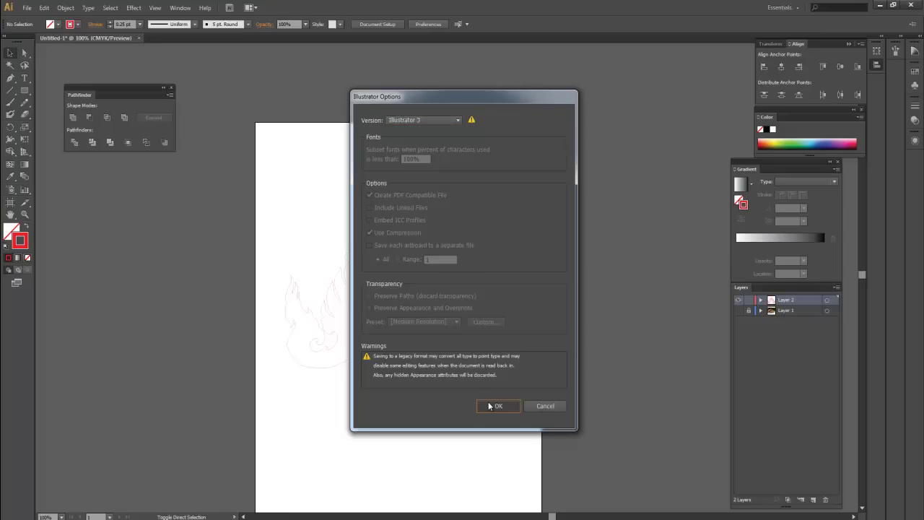
pyautogui.click(525, 281)
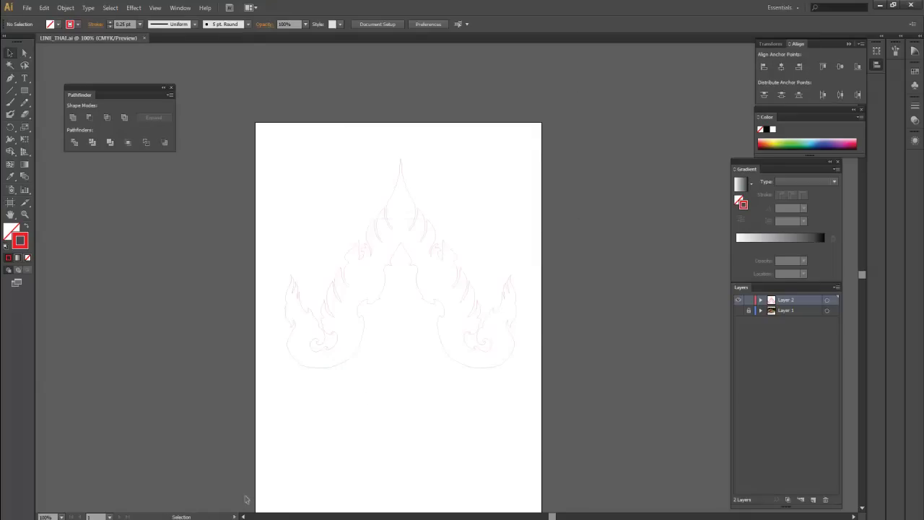
# Drag LINE_THAI.ai from a file browser window into the Maya viewport
pyautogui.click(314, 485)
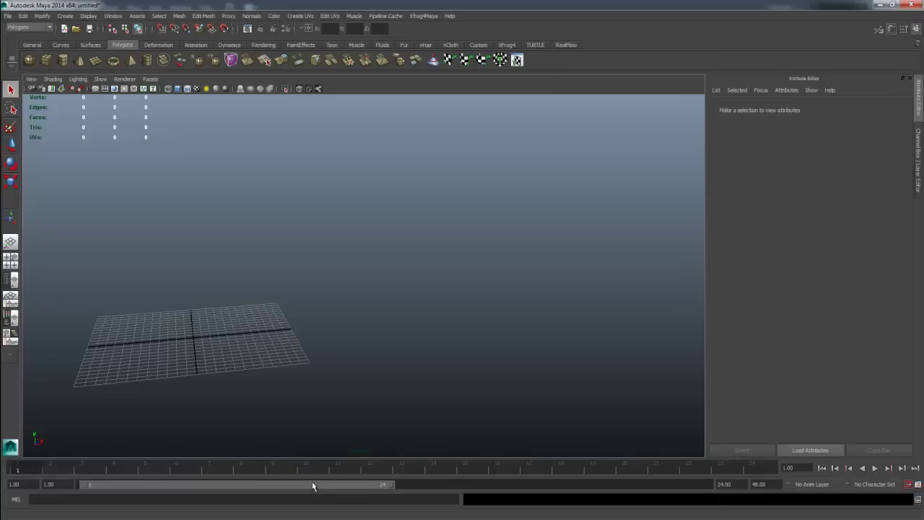
pyautogui.click(57, 515)
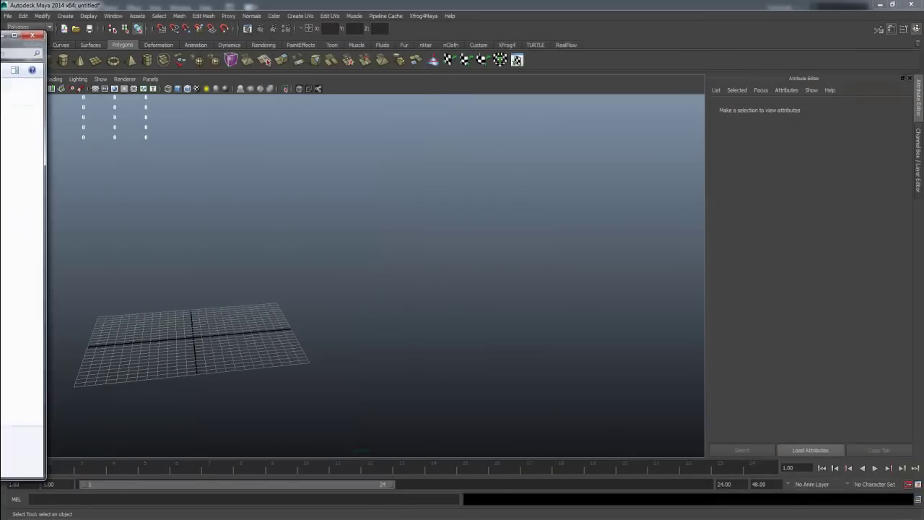
pyautogui.click(32, 35)
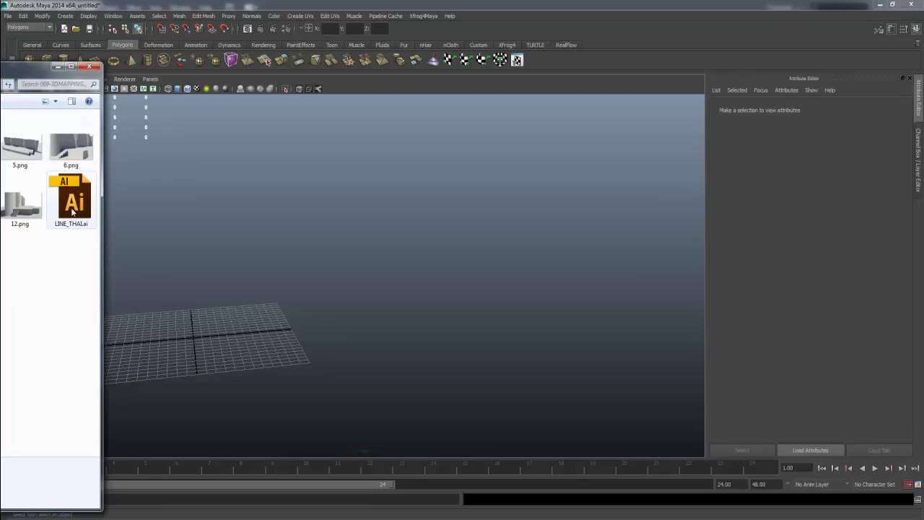
pyautogui.moveTo(71, 198); pyautogui.dragTo(314, 246)
# Select the imported ornament curve and orbit until the grid is seen clearly
pyautogui.click(319, 248)
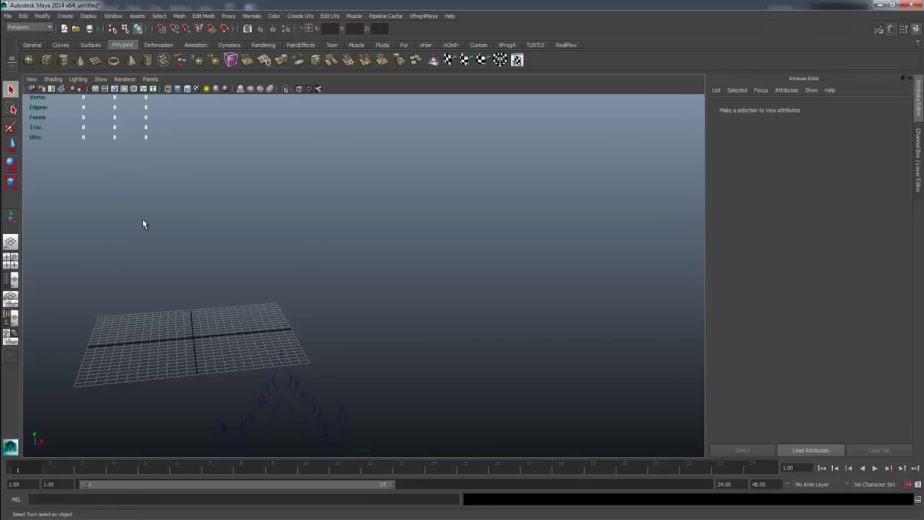
pyautogui.keyDown('alt'); pyautogui.moveTo(256, 268); pyautogui.dragTo(289, 181); pyautogui.keyUp('alt')
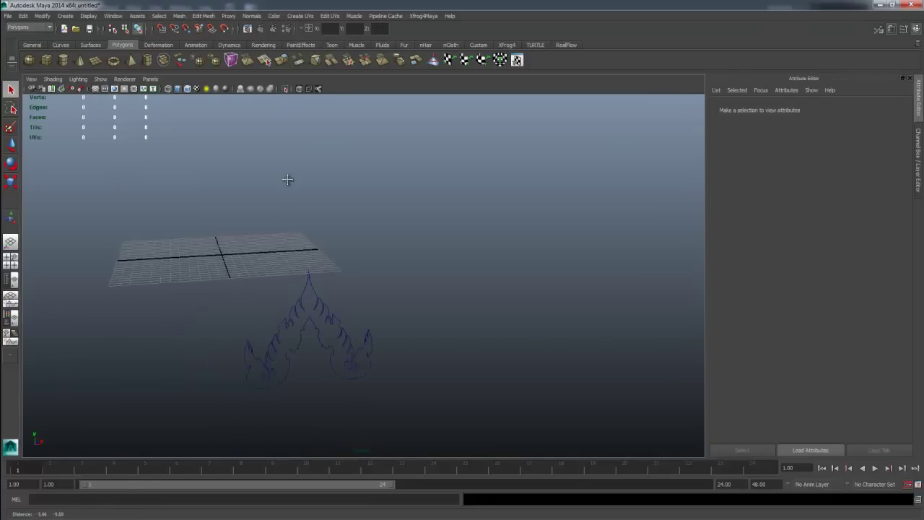
pyautogui.click(328, 274)
pyautogui.press('w')
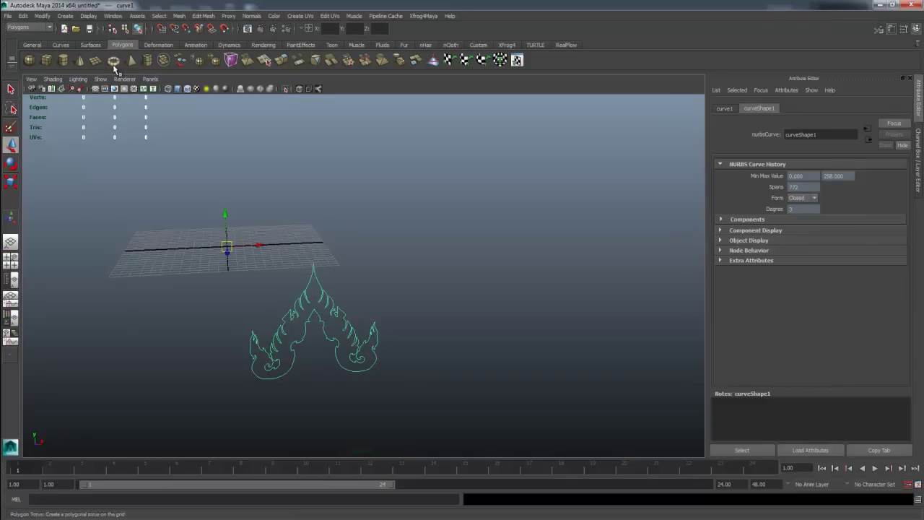
pyautogui.click(43, 16)
pyautogui.click(291, 256)
pyautogui.keyDown('alt'); pyautogui.moveTo(291, 256); pyautogui.dragTo(283, 243); pyautogui.keyUp('alt')
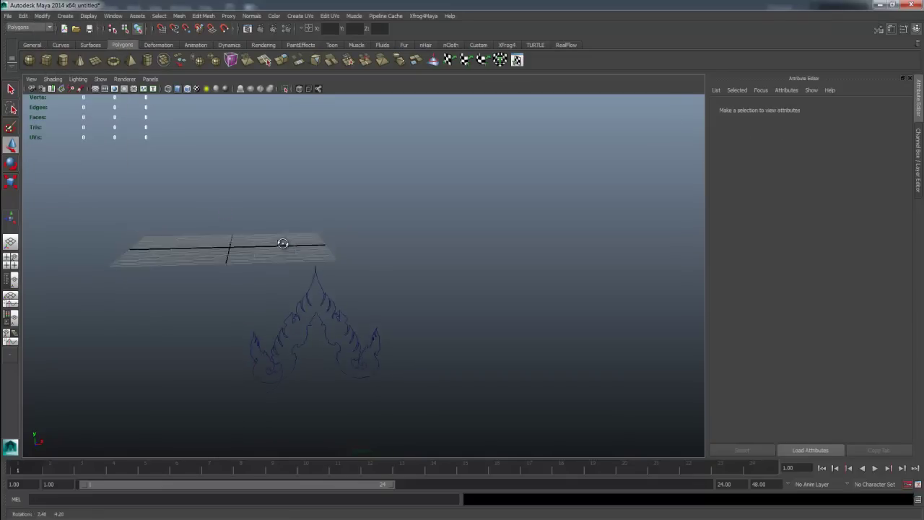
pyautogui.click(362, 315)
pyautogui.keyDown('alt'); pyautogui.moveTo(362, 316); pyautogui.dragTo(354, 313); pyautogui.keyUp('alt')
pyautogui.keyDown('alt'); pyautogui.moveTo(303, 295); pyautogui.dragTo(282, 282); pyautogui.keyUp('alt')
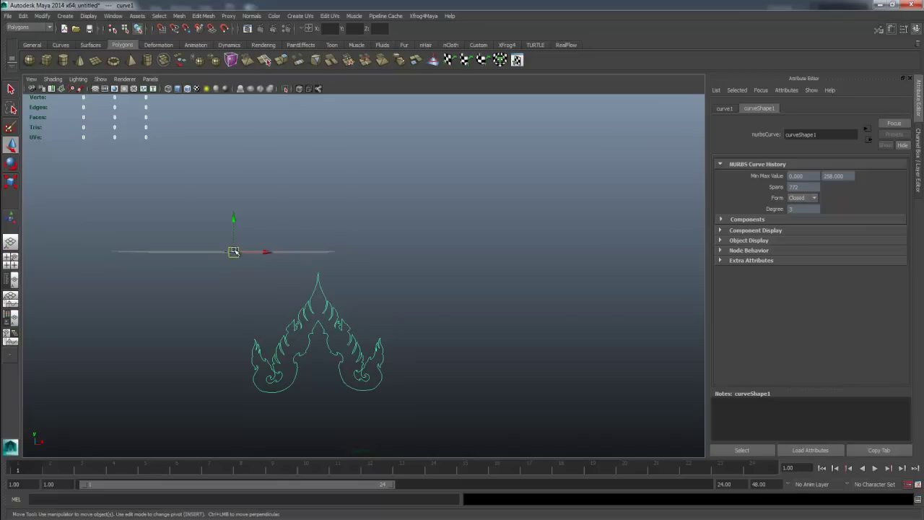
pyautogui.moveTo(224, 247)
pyautogui.keyDown('alt'); pyautogui.mouseDown()
pyautogui.moveTo(262, 274)
pyautogui.moveTo(286, 270)
pyautogui.mouseUp(); pyautogui.keyUp('alt')
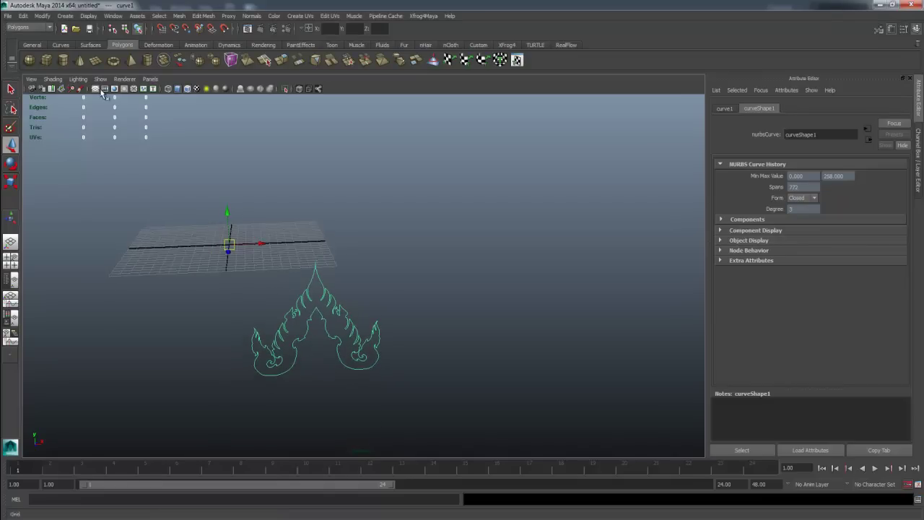
# Centre the curve's pivot with Modify > Center Pivot and move it onto the grid origin
pyautogui.click(41, 15)
pyautogui.click(65, 120)
pyautogui.keyDown('alt'); pyautogui.moveTo(211, 163); pyautogui.dragTo(212, 212); pyautogui.keyUp('alt')
pyautogui.moveTo(206, 233); pyautogui.dragTo(221, 251, button='middle')
pyautogui.press('w')
pyautogui.keyDown('alt'); pyautogui.moveTo(221, 249); pyautogui.dragTo(221, 244); pyautogui.keyUp('alt')
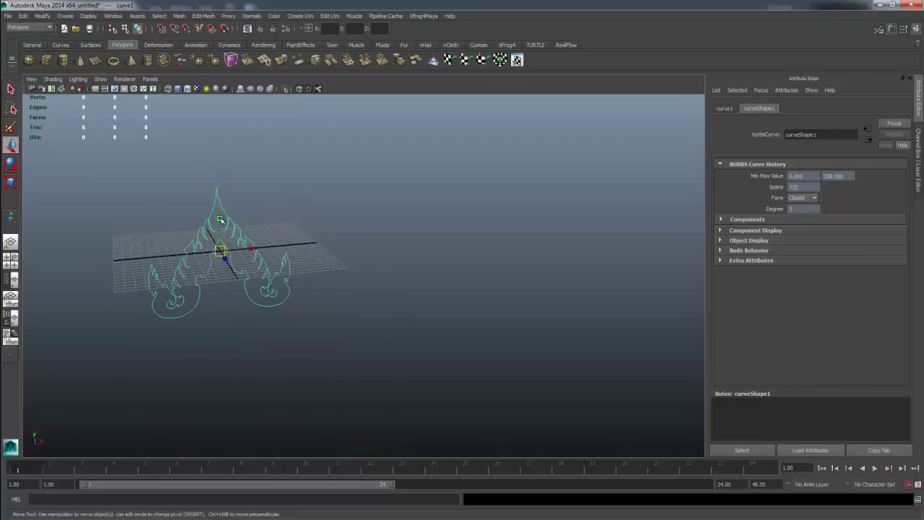
pyautogui.click(219, 218)
pyautogui.click(215, 209)
pyautogui.moveTo(215, 209)
pyautogui.keyDown('alt'); pyautogui.mouseDown()
pyautogui.moveTo(207, 154)
pyautogui.moveTo(277, 193)
pyautogui.mouseUp(); pyautogui.keyUp('alt')
pyautogui.scroll(3, 178, 173)
pyautogui.moveTo(177, 173)
pyautogui.keyDown('alt'); pyautogui.mouseDown(button='middle')
pyautogui.moveTo(322, 223)
pyautogui.moveTo(365, 216)
pyautogui.moveTo(359, 239)
pyautogui.mouseUp(button='middle'); pyautogui.keyUp('alt')
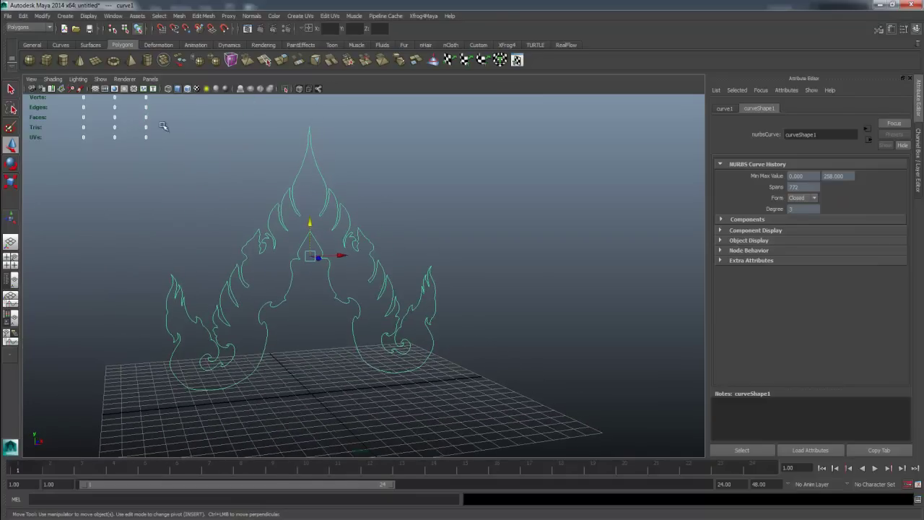
pyautogui.click(90, 45)
# Fill the ornament curve with a Planar trim surface output as polygons
pyautogui.doubleClick(163, 61)
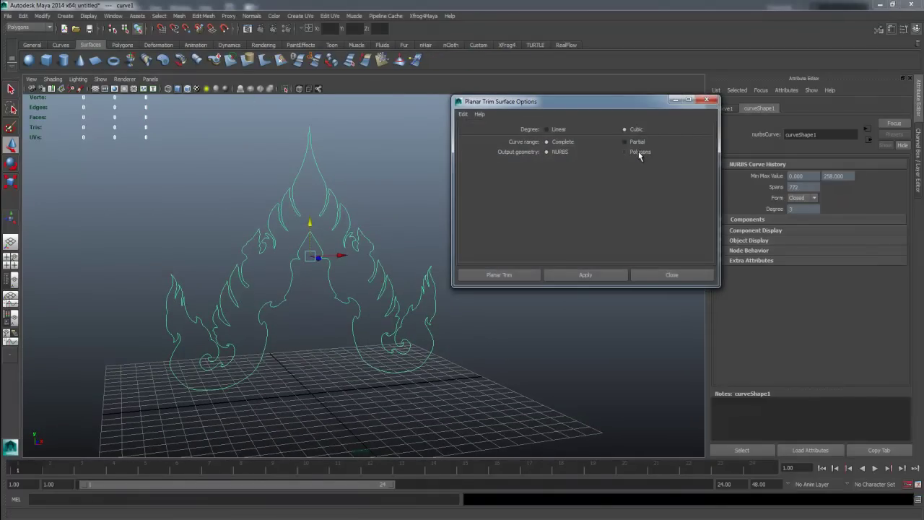
pyautogui.click(625, 151)
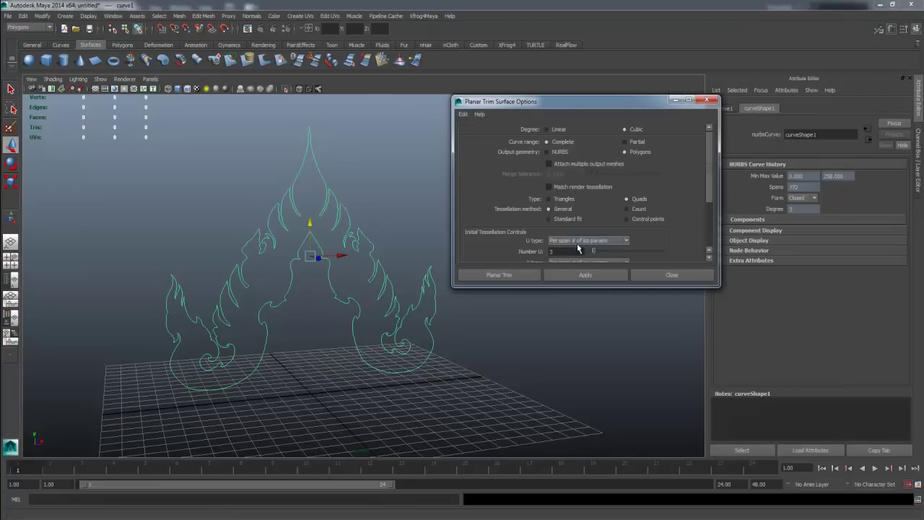
pyautogui.scroll(-2, 581, 249)
pyautogui.click(586, 275)
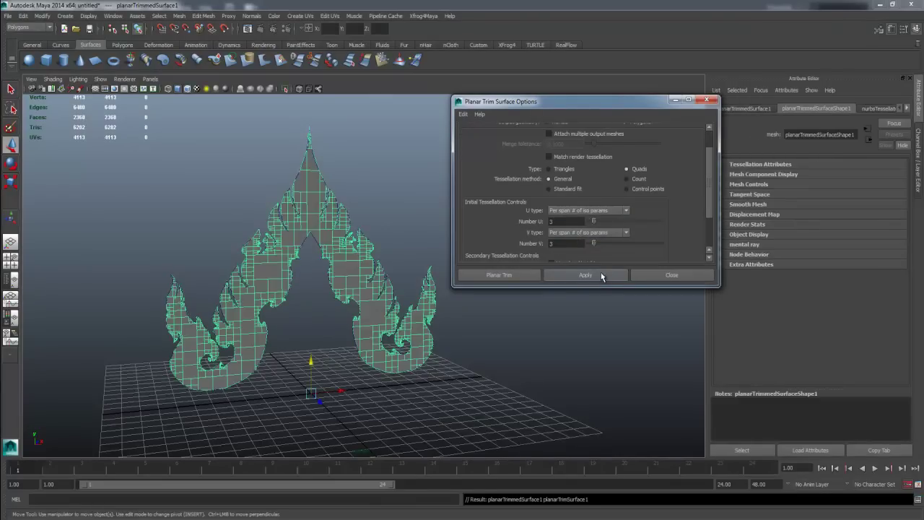
pyautogui.click(671, 275)
pyautogui.click(358, 286)
pyautogui.keyDown('alt'); pyautogui.moveTo(358, 286); pyautogui.dragTo(393, 311); pyautogui.keyUp('alt')
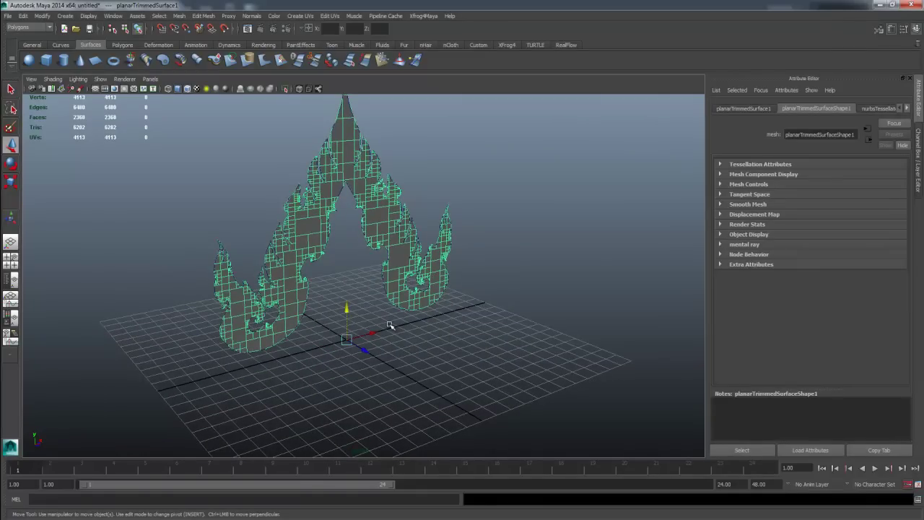
# Shift the polygon mesh along Z away from the curve and delete the leftover curves
pyautogui.moveTo(363, 351)
pyautogui.mouseDown()
pyautogui.moveTo(421, 380)
pyautogui.moveTo(306, 242)
pyautogui.mouseUp()
pyautogui.click(319, 219)
pyautogui.press('Delete')
pyautogui.click(414, 235)
pyautogui.moveTo(452, 367)
pyautogui.keyDown('alt'); pyautogui.mouseDown()
pyautogui.moveTo(348, 345)
pyautogui.moveTo(355, 334)
pyautogui.moveTo(306, 314)
pyautogui.moveTo(439, 343)
pyautogui.moveTo(428, 312)
pyautogui.mouseUp(); pyautogui.keyUp('alt')
pyautogui.click(355, 330)
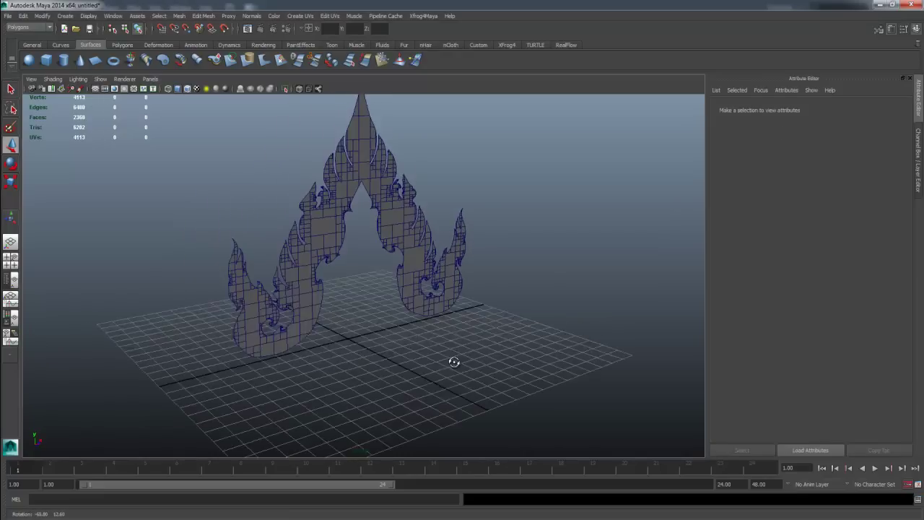
pyautogui.click(376, 210)
pyautogui.moveTo(376, 210)
pyautogui.keyDown('alt'); pyautogui.mouseDown()
pyautogui.moveTo(394, 230)
pyautogui.moveTo(386, 260)
pyautogui.moveTo(246, 142)
pyautogui.mouseUp(); pyautogui.keyUp('alt')
pyautogui.rightClick(394, 229)
pyautogui.click(391, 245)
pyautogui.click(322, 207)
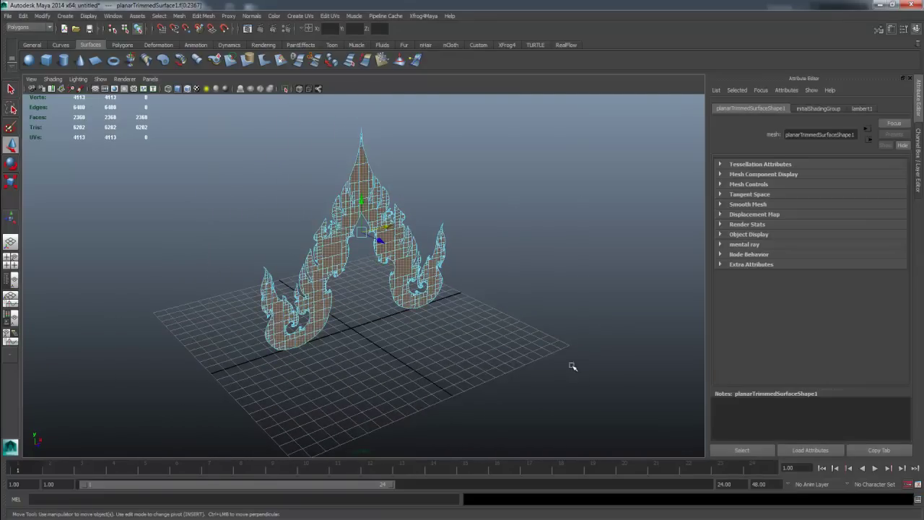
pyautogui.keyDown('alt'); pyautogui.moveTo(571, 367); pyautogui.dragTo(450, 316); pyautogui.keyUp('alt')
# Extrude the ornament mesh's faces outward to give the arch thickness
pyautogui.click(121, 45)
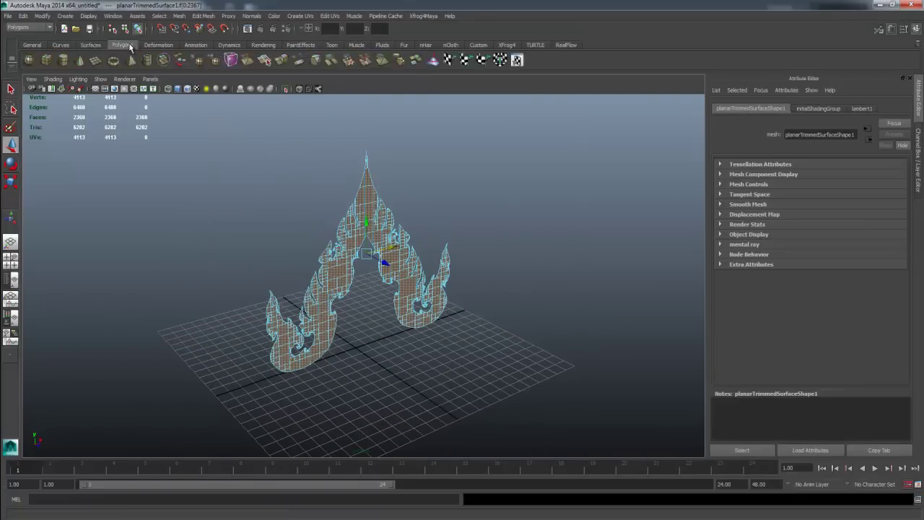
pyautogui.click(283, 60)
pyautogui.moveTo(384, 261); pyautogui.dragTo(374, 258)
pyautogui.press('q')
pyautogui.click(419, 219)
pyautogui.moveTo(419, 218)
pyautogui.keyDown('alt'); pyautogui.mouseDown()
pyautogui.moveTo(379, 227)
pyautogui.moveTo(264, 218)
pyautogui.moveTo(416, 236)
pyautogui.moveTo(443, 223)
pyautogui.moveTo(513, 221)
pyautogui.moveTo(461, 234)
pyautogui.moveTo(404, 215)
pyautogui.moveTo(448, 227)
pyautogui.moveTo(440, 238)
pyautogui.moveTo(332, 233)
pyautogui.mouseUp(); pyautogui.keyUp('alt')
pyautogui.scroll(3, 354, 240)
pyautogui.click(355, 241)
pyautogui.keyDown('alt'); pyautogui.moveTo(390, 196); pyautogui.dragTo(413, 183); pyautogui.keyUp('alt')
# Save the Maya scene as LINE_THAI.mb
pyautogui.scroll(2, 413, 188)
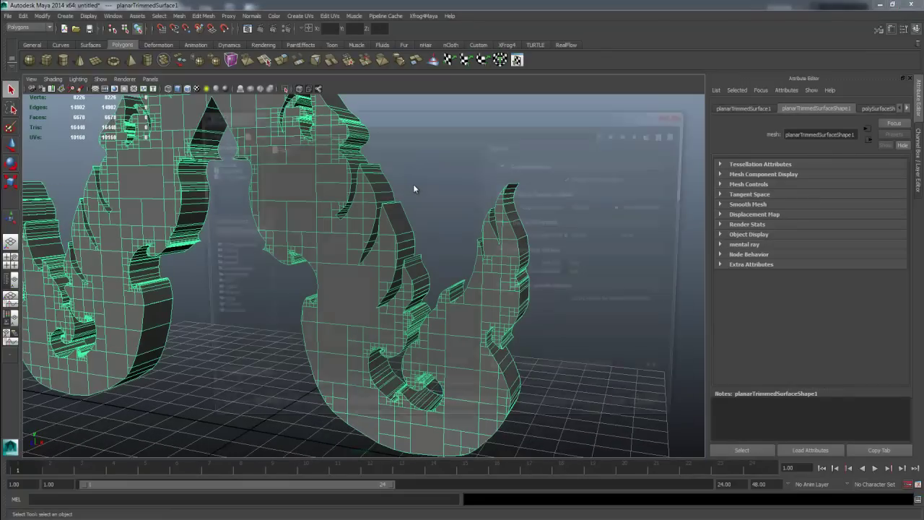
pyautogui.hotkey('ctrl', 's')
pyautogui.write('l')
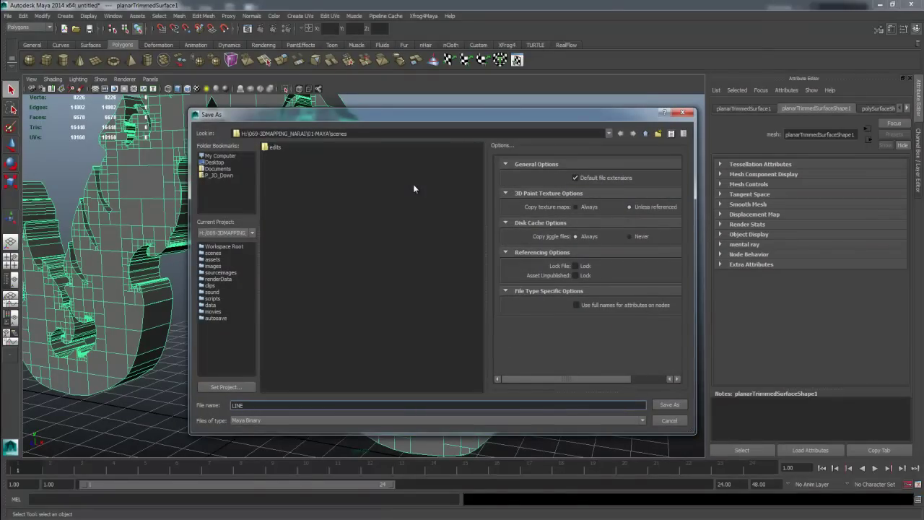
pyautogui.press('Return')
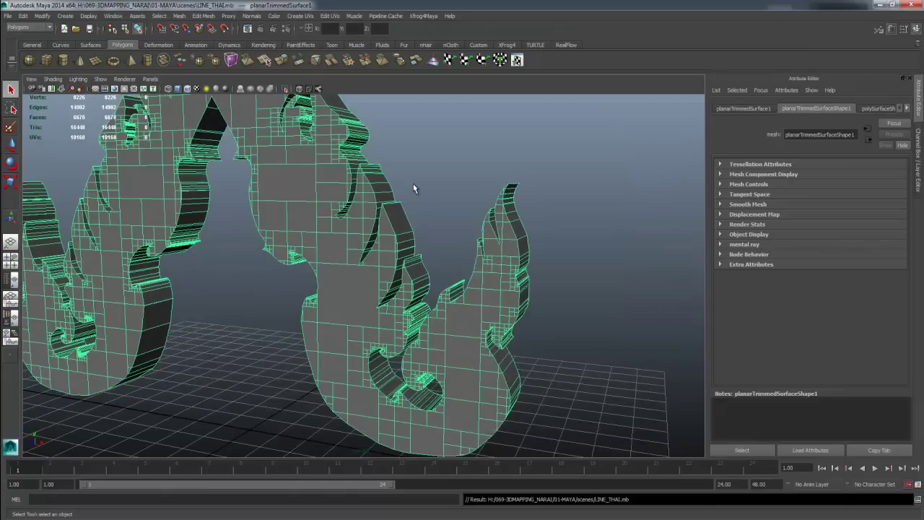
# Orbit to a frontal view of the arch and look through the Edit Mesh menu without choosing
pyautogui.scroll(-1, 413, 185)
pyautogui.scroll(-2, 412, 182)
pyautogui.scroll(-1, 408, 191)
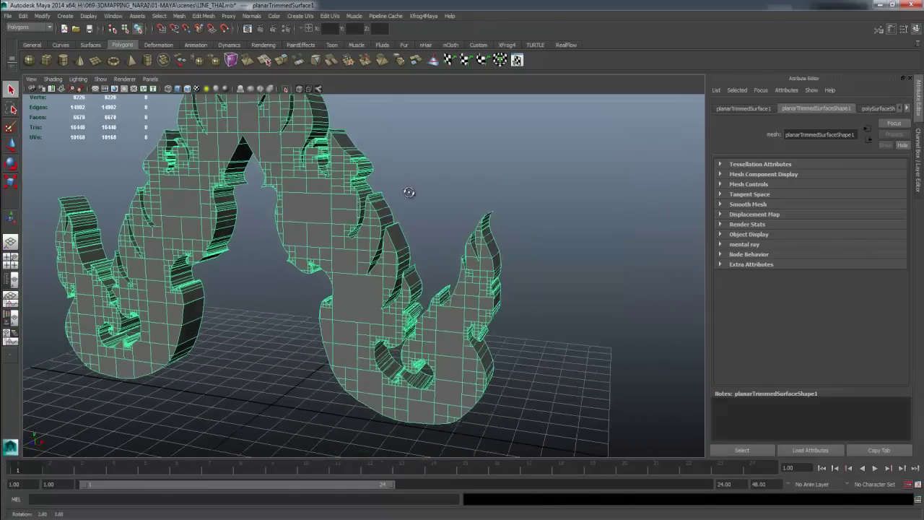
pyautogui.moveTo(405, 192)
pyautogui.keyDown('alt'); pyautogui.mouseDown()
pyautogui.moveTo(406, 172)
pyautogui.moveTo(356, 194)
pyautogui.mouseUp(); pyautogui.keyUp('alt')
pyautogui.click(186, 15)
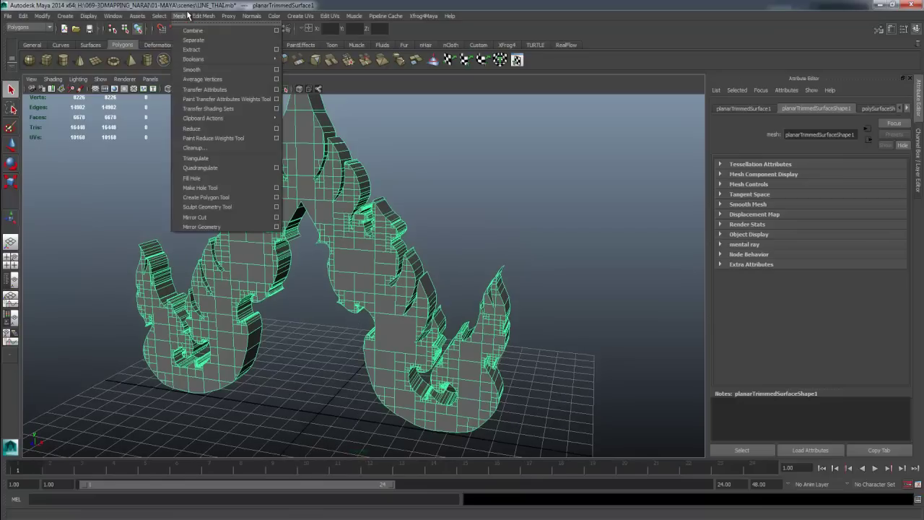
pyautogui.moveTo(202, 16)
pyautogui.click(231, 315)
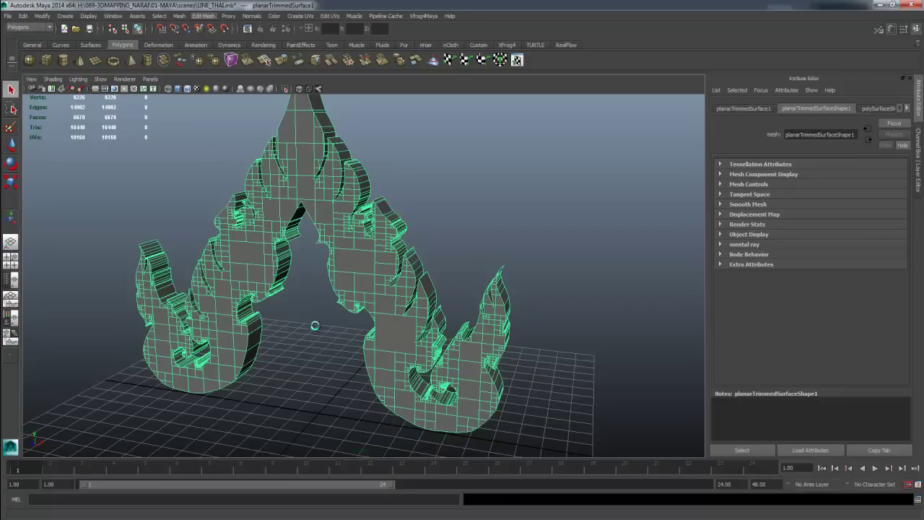
# Orbit and zoom around the bevelled Thai ornament mesh to inspect the whole arch
pyautogui.click(313, 327)
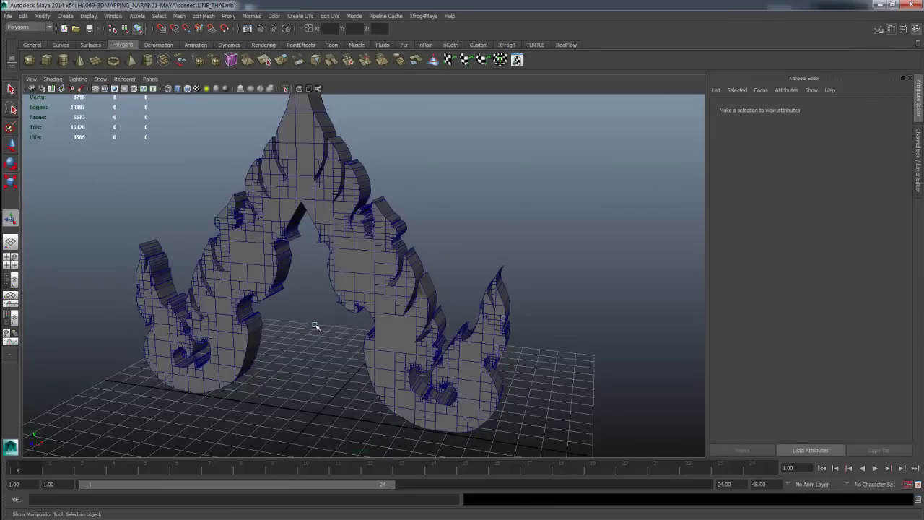
pyautogui.scroll(5, 489, 344)
pyautogui.scroll(3, 550, 354)
pyautogui.scroll(3, 532, 353)
pyautogui.click(443, 309)
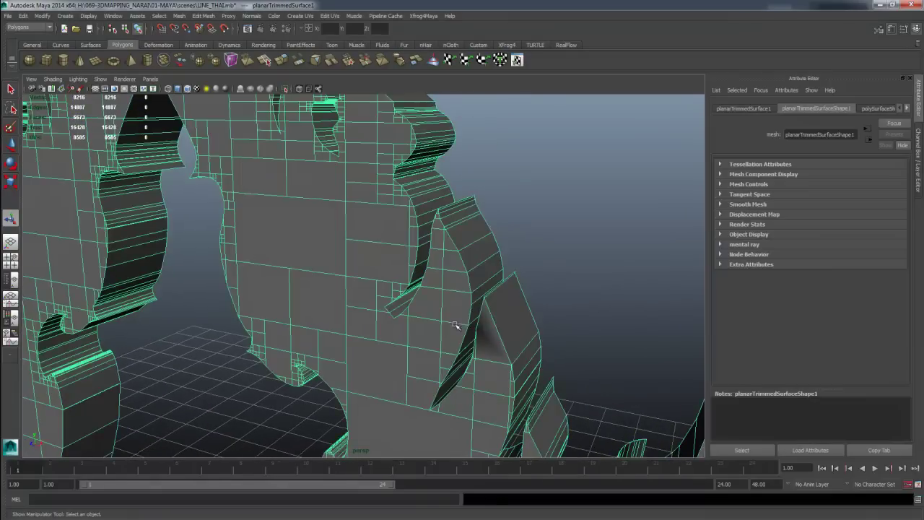
pyautogui.scroll(-5, 457, 324)
pyautogui.moveTo(252, 382)
pyautogui.keyDown('alt'); pyautogui.mouseDown()
pyautogui.moveTo(256, 330)
pyautogui.moveTo(377, 327)
pyautogui.moveTo(385, 288)
pyautogui.mouseUp(); pyautogui.keyUp('alt')
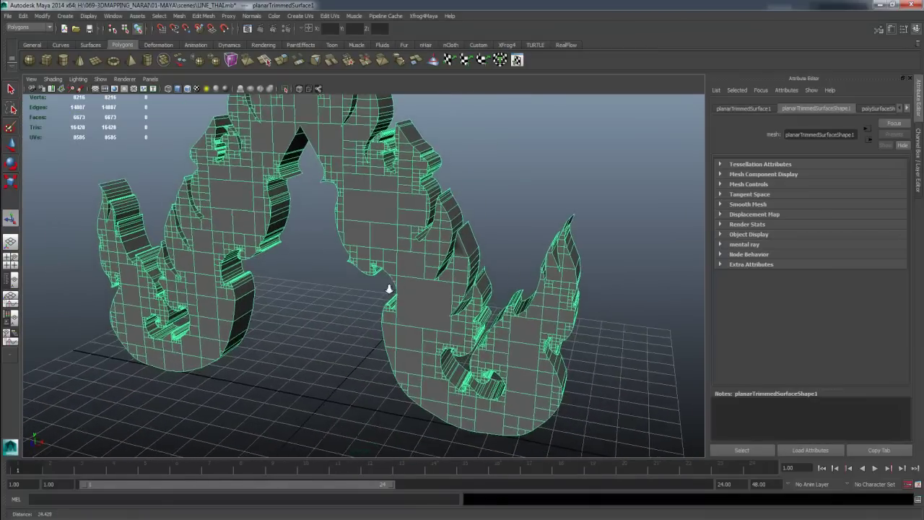
pyautogui.scroll(-3, 296, 300)
# Restore the mesh selection, save the scene, and bring up Save As
pyautogui.click(298, 303)
pyautogui.keyDown('alt'); pyautogui.moveTo(299, 305); pyautogui.dragTo(318, 306); pyautogui.keyUp('alt')
pyautogui.hotkey('ctrl', 'z')
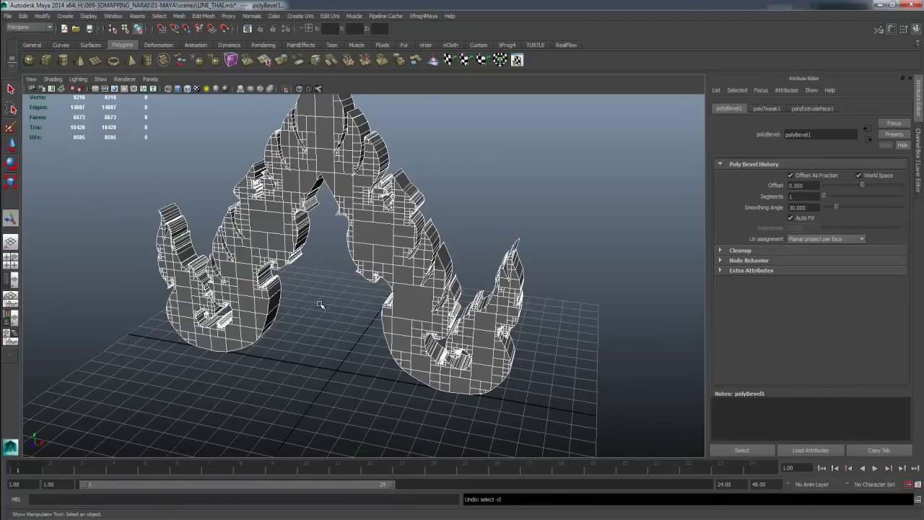
pyautogui.hotkey('ctrl', 'z')
pyautogui.hotkey('ctrl', 'z')
pyautogui.hotkey('ctrl', 'z')
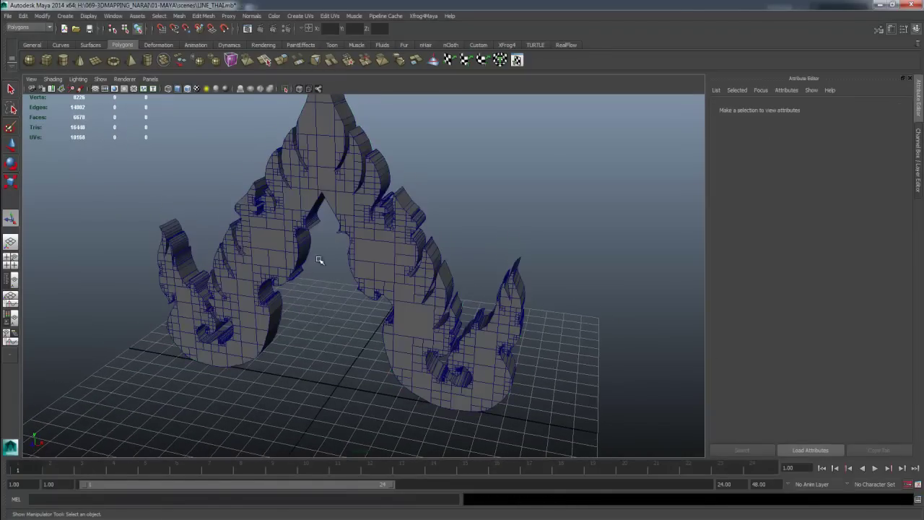
pyautogui.hotkey('ctrl', 's')
pyautogui.hotkey('ctrl', 'shift', 's')
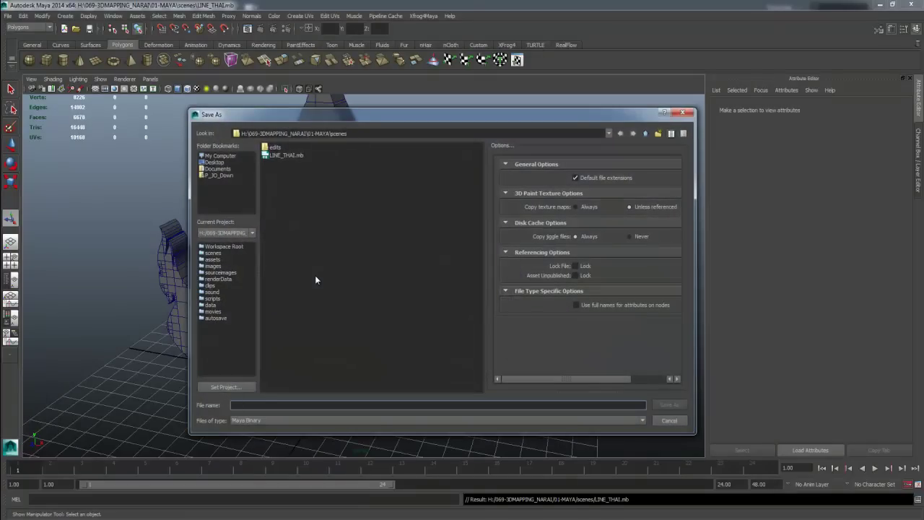
# Save a copy of the scene as LINE_THAI-2.mb by appending -2 to LINE_THAI
pyautogui.click(286, 155)
pyautogui.click(261, 405)
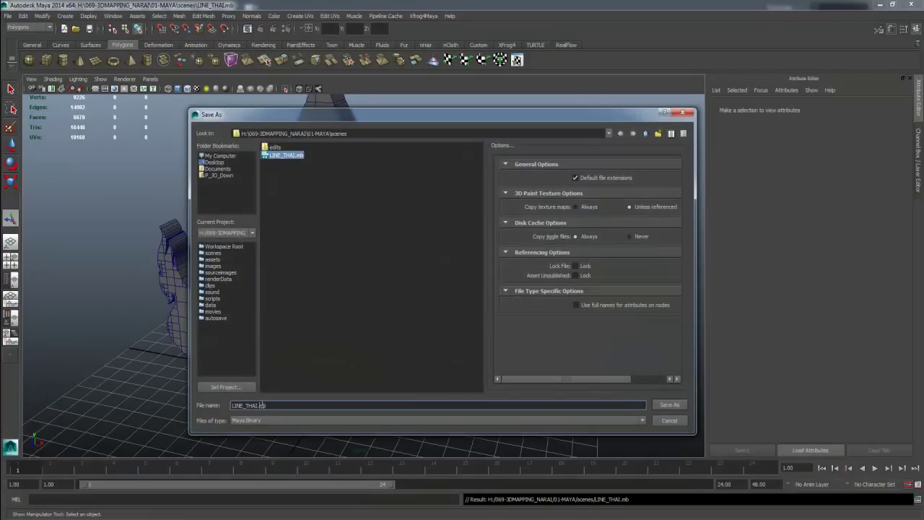
pyautogui.write('-2')
pyautogui.press('Return')
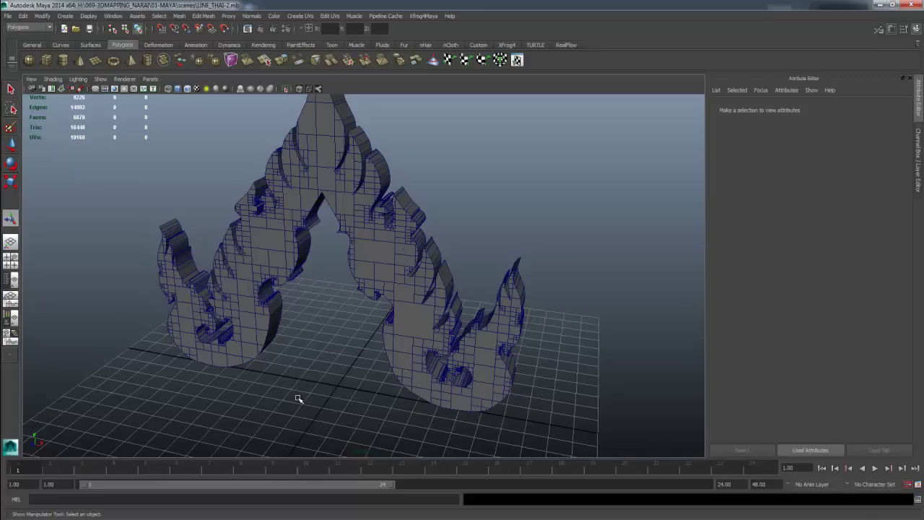
# Tumble the view around the extruded ornament to a lower, more frontal angle
pyautogui.keyDown('alt'); pyautogui.moveTo(293, 371); pyautogui.dragTo(300, 390); pyautogui.keyUp('alt')
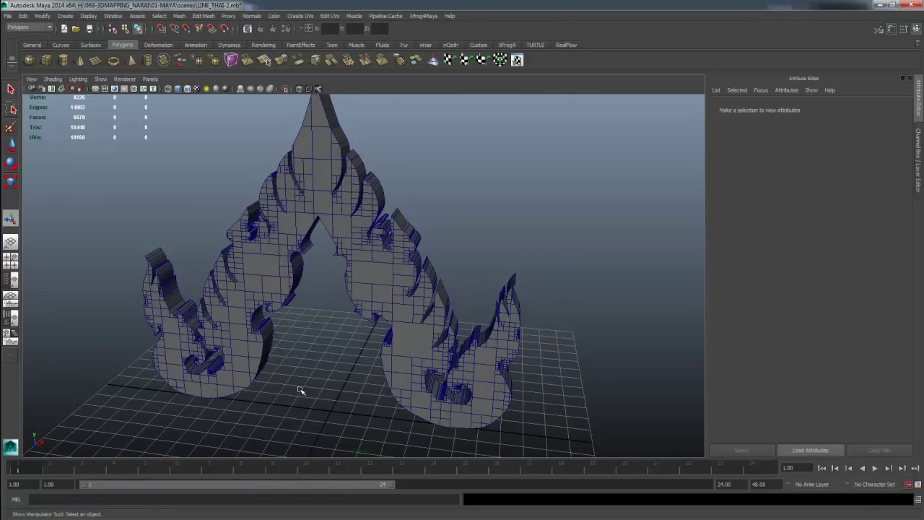
pyautogui.keyDown('alt'); pyautogui.moveTo(301, 387); pyautogui.dragTo(300, 391); pyautogui.keyUp('alt')
pyautogui.press('w')
pyautogui.press('t')
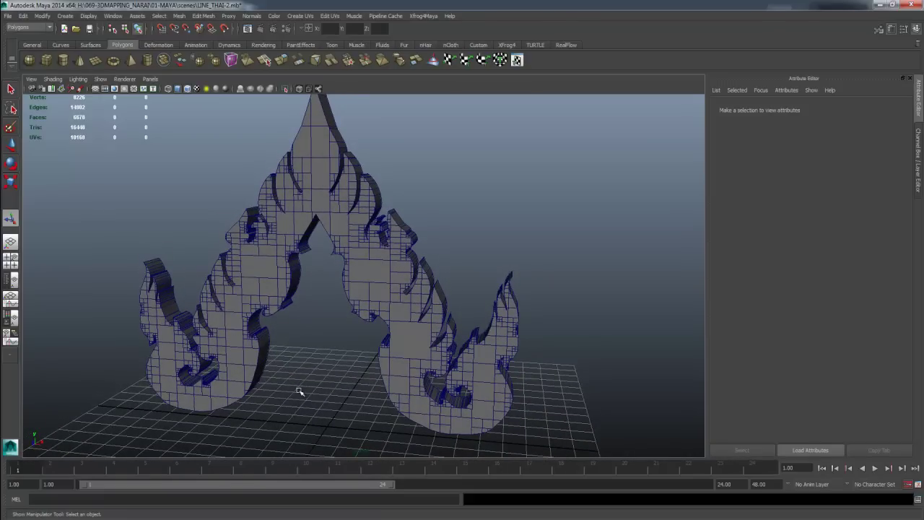
pyautogui.moveTo(299, 391)
pyautogui.keyDown('alt'); pyautogui.mouseDown()
pyautogui.moveTo(291, 418)
pyautogui.moveTo(282, 403)
pyautogui.mouseUp(); pyautogui.keyUp('alt')
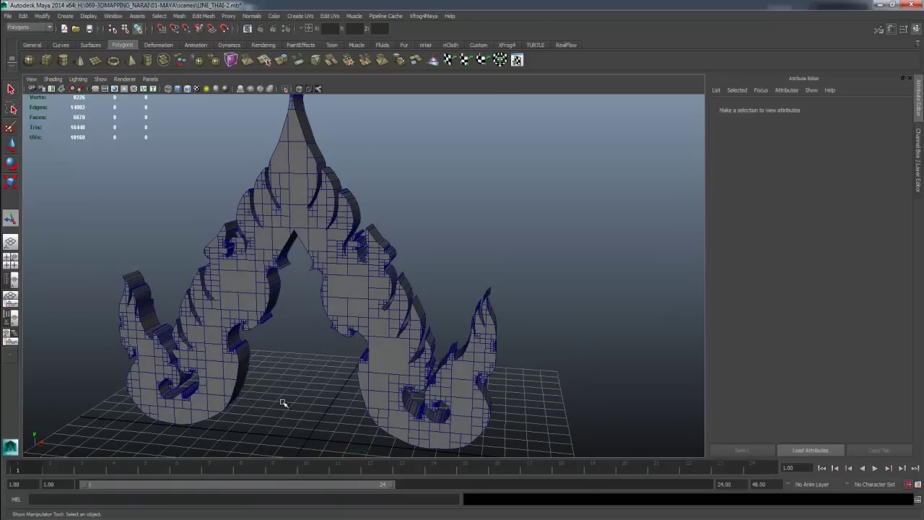
pyautogui.moveTo(282, 403)
pyautogui.keyDown('alt'); pyautogui.mouseDown()
pyautogui.moveTo(320, 402)
pyautogui.moveTo(273, 337)
pyautogui.mouseUp(); pyautogui.keyUp('alt')
# Select the mesh, glance at the Edit Mesh menu, then orbit to a close frontal view of the flames
pyautogui.click(273, 337)
pyautogui.moveTo(256, 367)
pyautogui.keyDown('alt'); pyautogui.mouseDown()
pyautogui.moveTo(318, 369)
pyautogui.moveTo(225, 309)
pyautogui.mouseUp(); pyautogui.keyUp('alt')
pyautogui.click(203, 16)
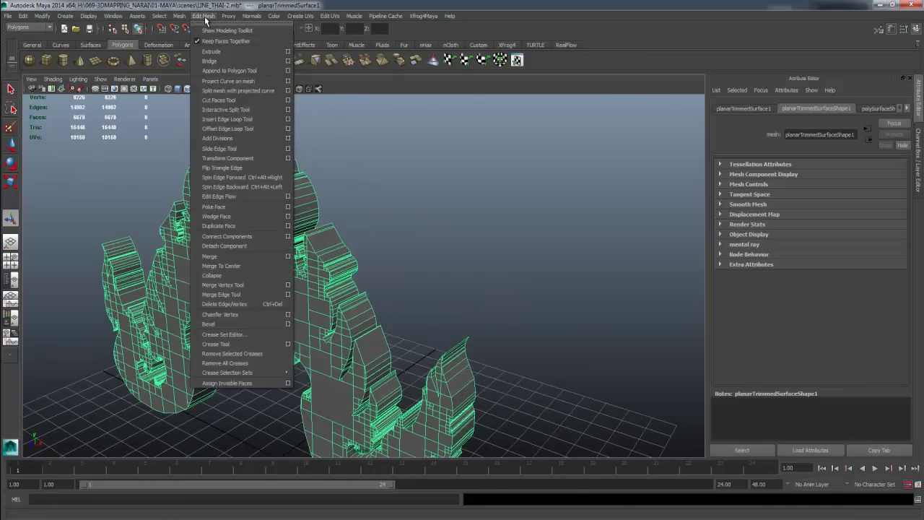
pyautogui.click(491, 233)
pyautogui.moveTo(491, 233)
pyautogui.keyDown('alt'); pyautogui.mouseDown()
pyautogui.moveTo(448, 229)
pyautogui.moveTo(480, 220)
pyautogui.moveTo(469, 219)
pyautogui.moveTo(462, 181)
pyautogui.moveTo(532, 211)
pyautogui.moveTo(491, 231)
pyautogui.moveTo(478, 286)
pyautogui.moveTo(532, 244)
pyautogui.mouseUp(); pyautogui.keyUp('alt')
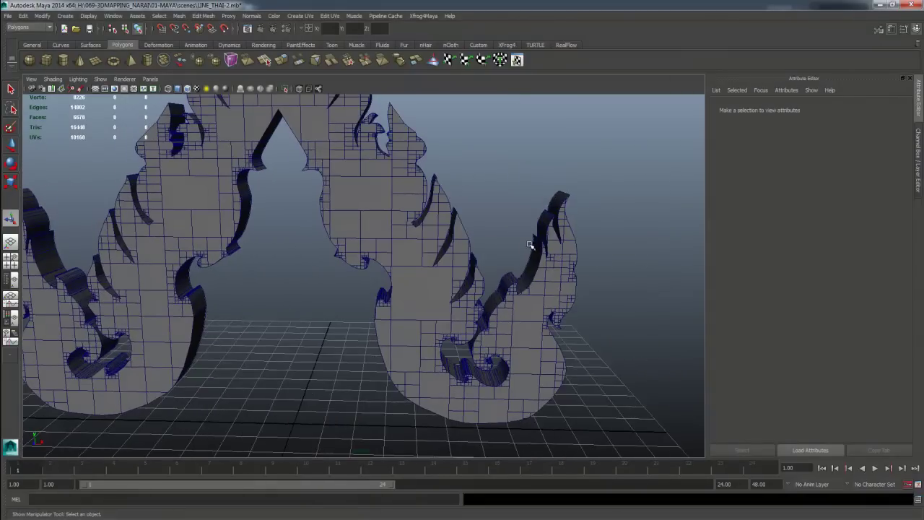
pyautogui.moveTo(501, 340)
pyautogui.keyDown('alt'); pyautogui.mouseDown()
pyautogui.moveTo(512, 310)
pyautogui.moveTo(381, 370)
pyautogui.mouseUp(); pyautogui.keyUp('alt')
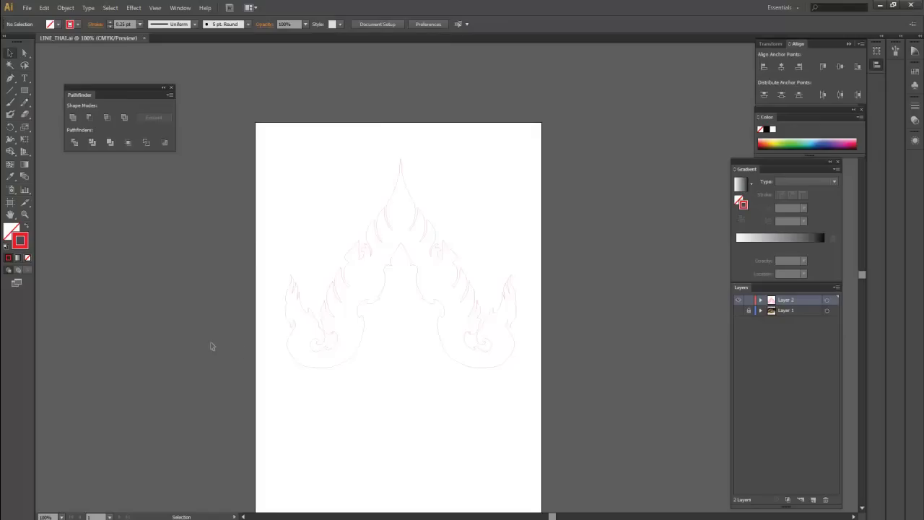
# Show the gate photo beneath the red flame outline and clear the selection
pyautogui.hotkey('ctrl', 'a')
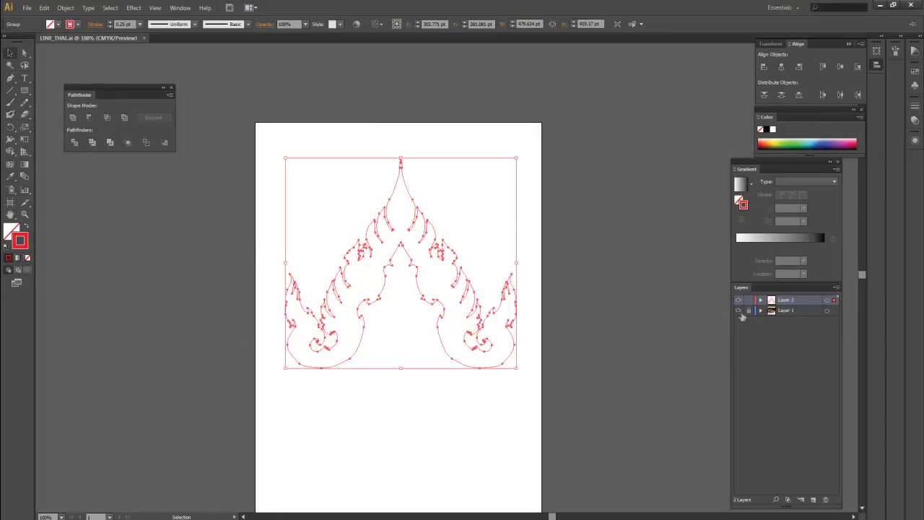
pyautogui.click(737, 310)
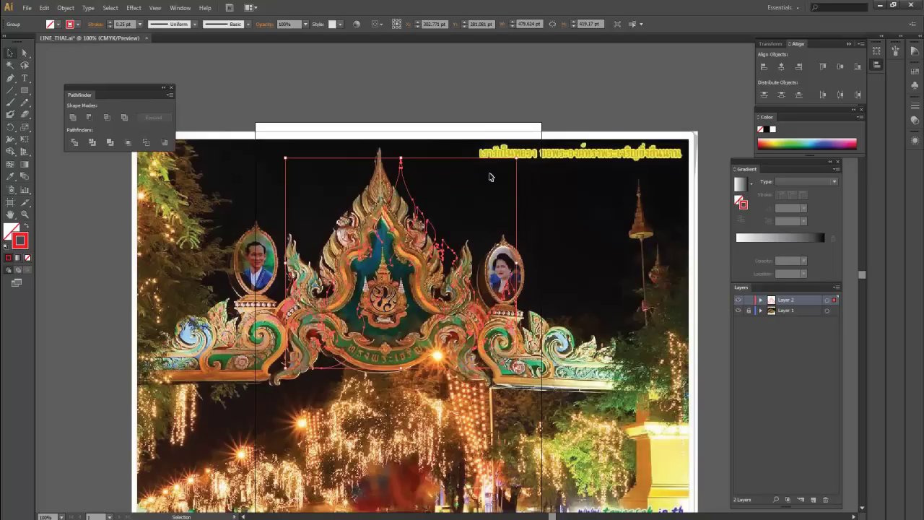
pyautogui.hotkey('ctrl', 'z')
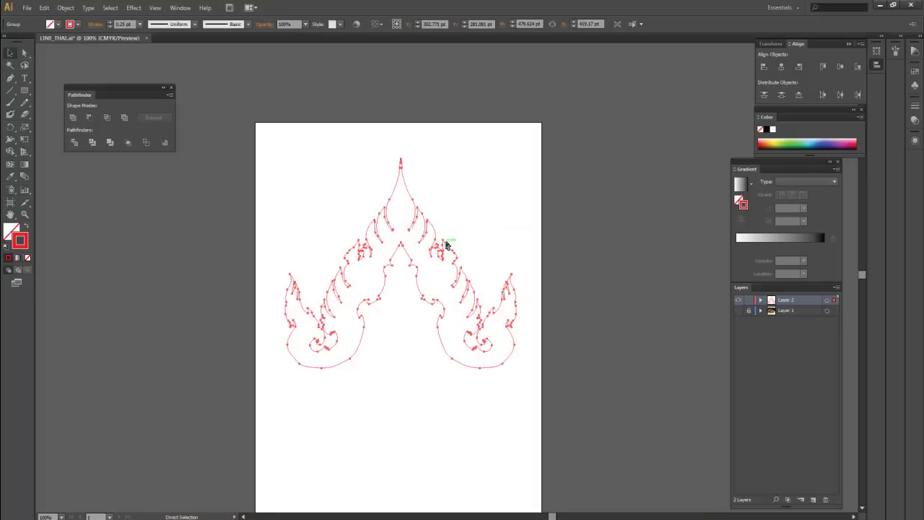
pyautogui.press('a')
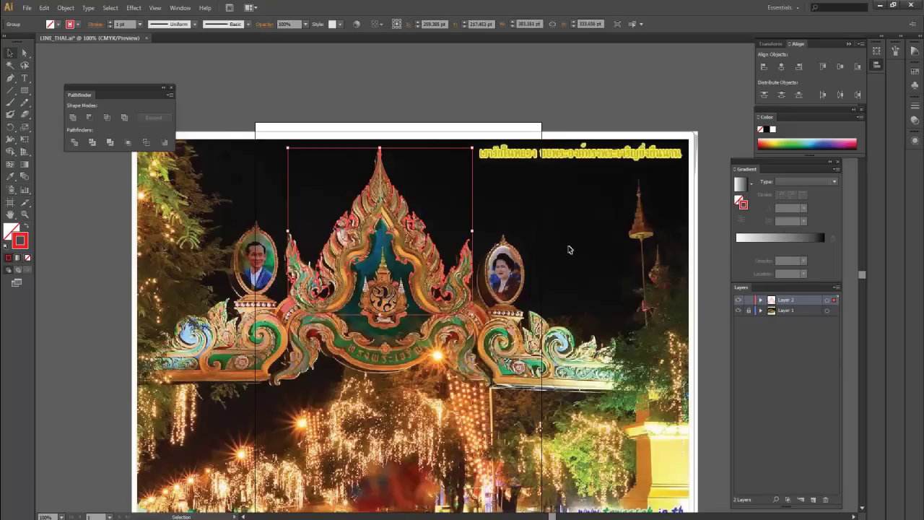
pyautogui.hotkey('ctrl', 'shift', 'a')
# Zoom in to 600% and pan across the ornament to the central arch edge
pyautogui.keyDown('alt'); pyautogui.scroll(1, 472, 253); pyautogui.keyUp('alt')
pyautogui.keyDown('alt'); pyautogui.scroll(1, 473, 256); pyautogui.keyUp('alt')
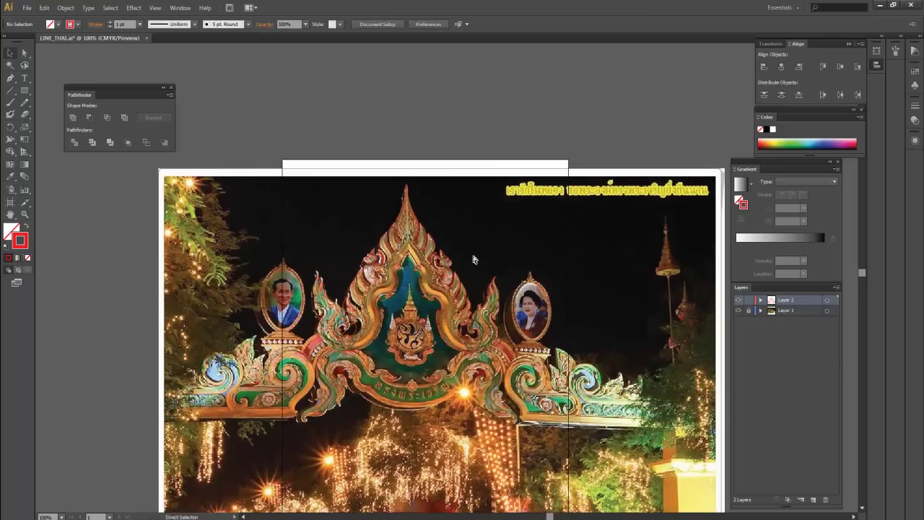
pyautogui.keyDown('alt'); pyautogui.scroll(2, 474, 259); pyautogui.keyUp('alt')
pyautogui.keyDown('alt'); pyautogui.scroll(1, 474, 260); pyautogui.keyUp('alt')
pyautogui.moveTo(474, 260); pyautogui.dragTo(430, 128)
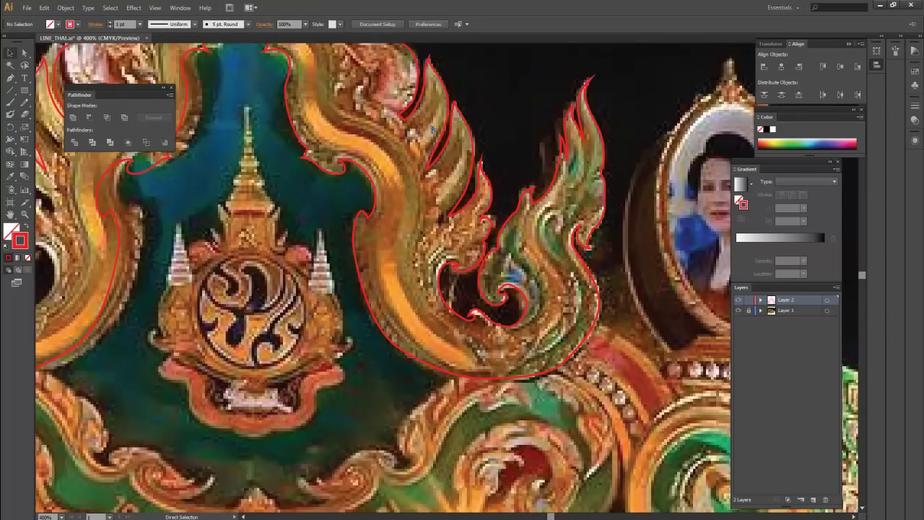
pyautogui.keyDown('alt'); pyautogui.scroll(1, 431, 127); pyautogui.keyUp('alt')
pyautogui.keyDown('alt'); pyautogui.scroll(-1, 431, 128); pyautogui.keyUp('alt')
pyautogui.moveTo(279, 110); pyautogui.dragTo(278, 133)
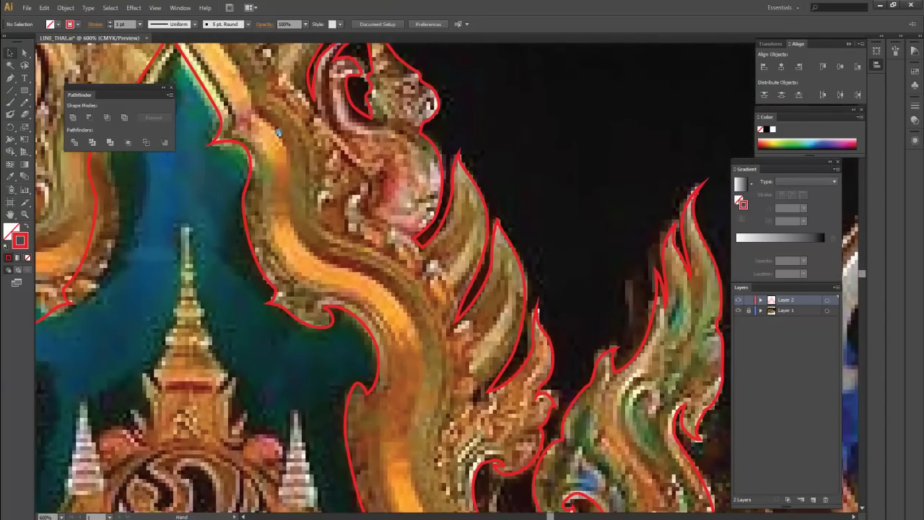
pyautogui.keyDown('alt'); pyautogui.scroll(1, 291, 181); pyautogui.keyUp('alt')
pyautogui.moveTo(291, 182); pyautogui.dragTo(349, 270)
# Start a Pen path on the inner arch edge, placing anchors down along the band
pyautogui.press('p')
pyautogui.moveTo(249, 142); pyautogui.dragTo(285, 208)
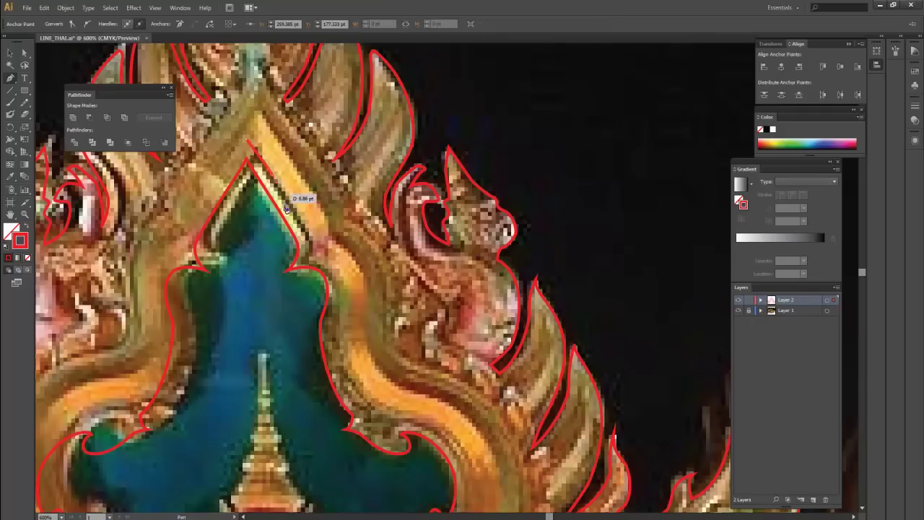
pyautogui.click(302, 232)
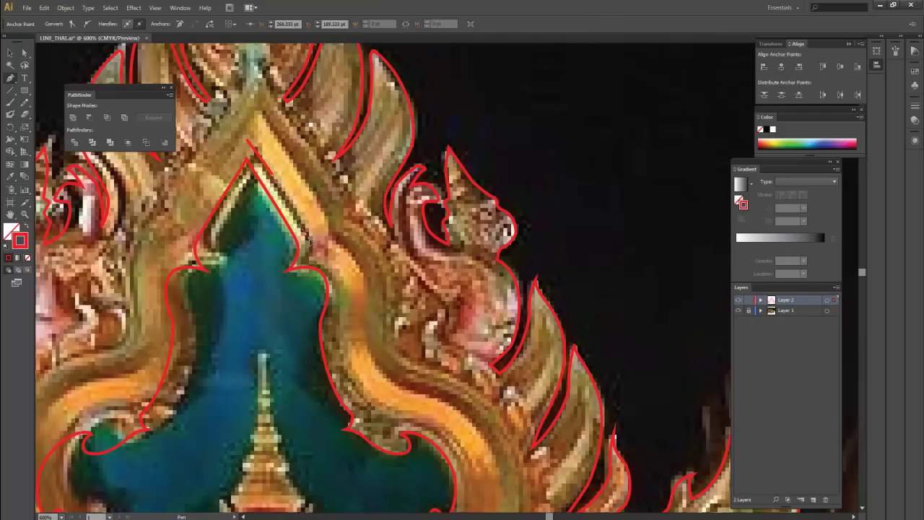
pyautogui.click(310, 261)
pyautogui.click(329, 258)
pyautogui.click(334, 328)
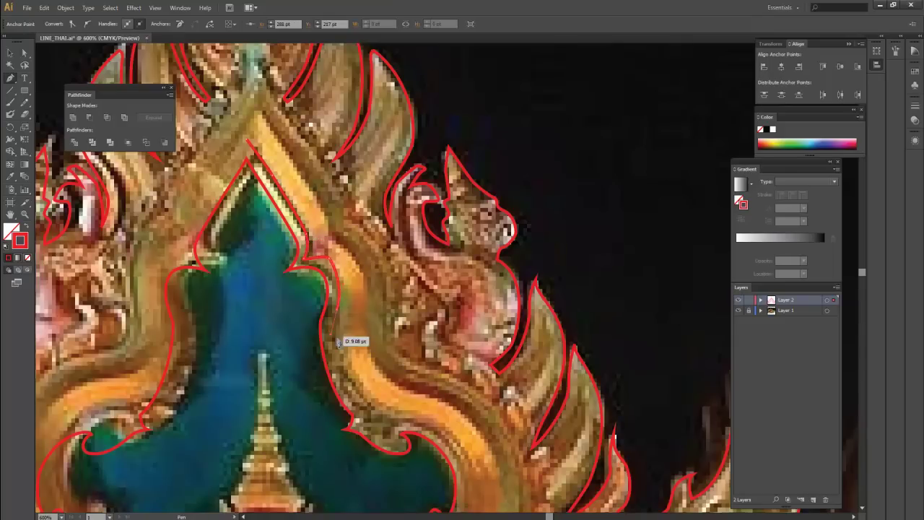
pyautogui.moveTo(333, 328); pyautogui.dragTo(289, 210)
pyautogui.click(365, 310)
pyautogui.moveTo(365, 311); pyautogui.dragTo(402, 325)
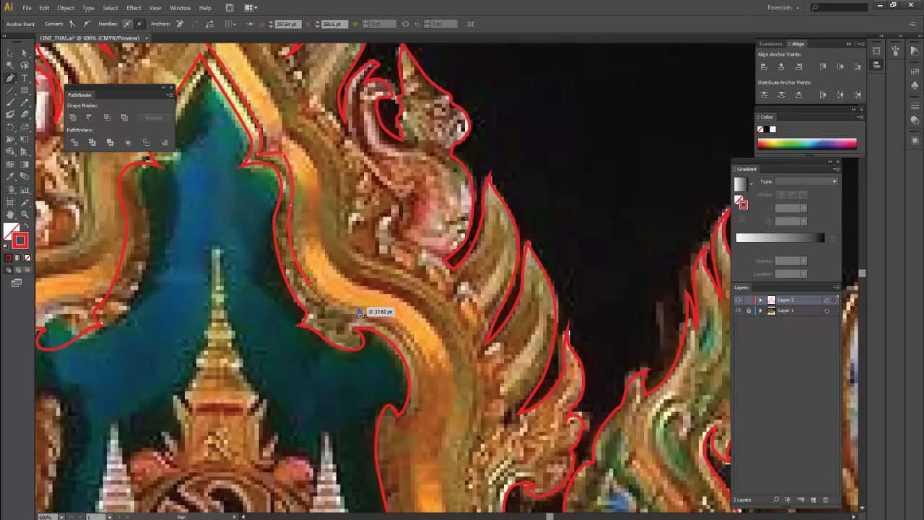
pyautogui.click(443, 341)
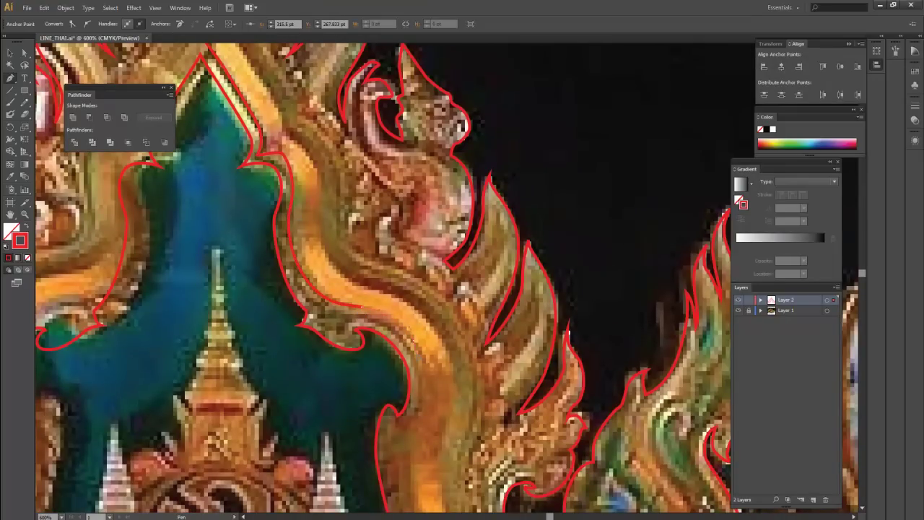
# Continue the path around the right flame's lower curl and back upward
pyautogui.moveTo(423, 360); pyautogui.dragTo(399, 194)
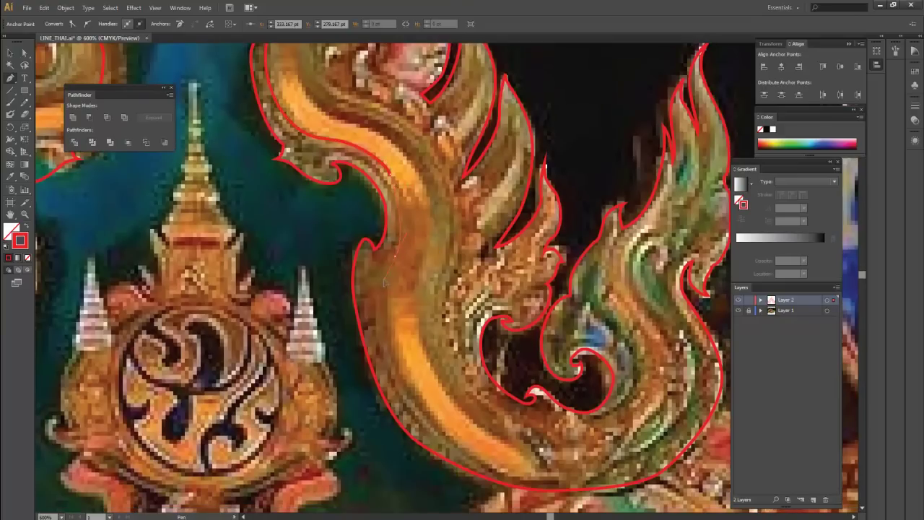
pyautogui.moveTo(387, 295); pyautogui.dragTo(319, 162)
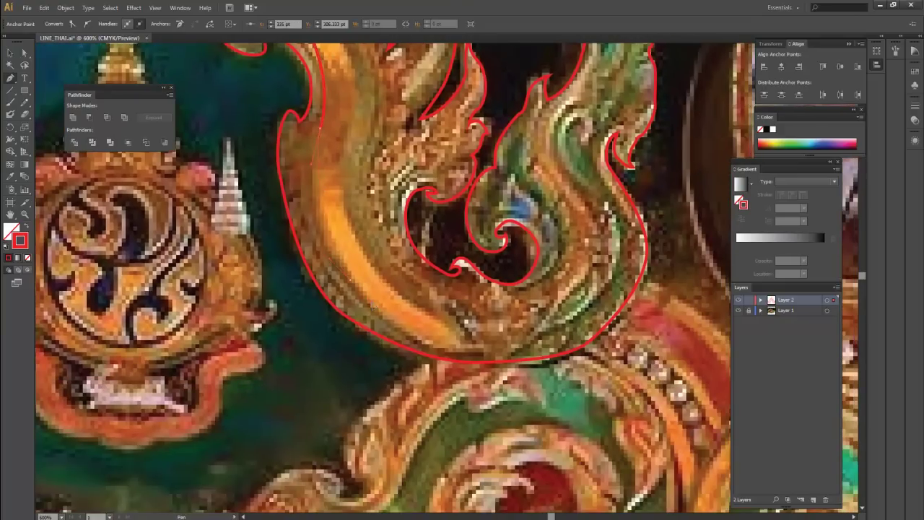
pyautogui.moveTo(501, 345); pyautogui.dragTo(534, 345)
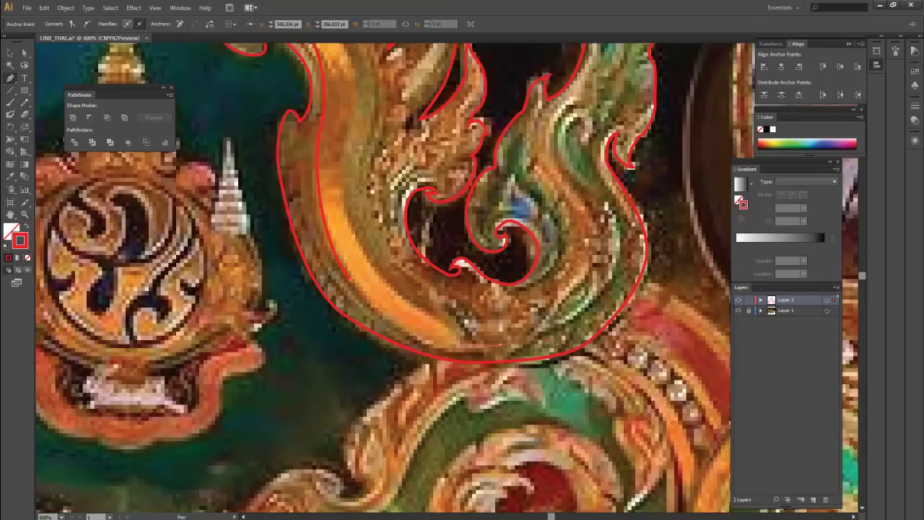
pyautogui.keyDown('ctrl'); pyautogui.moveTo(469, 342); pyautogui.dragTo(479, 352); pyautogui.keyUp('ctrl')
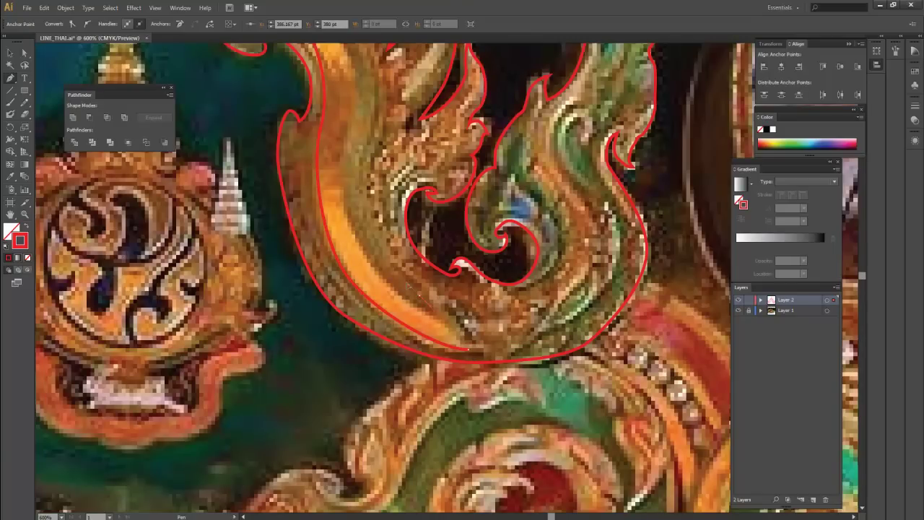
pyautogui.scroll(2, 401, 283)
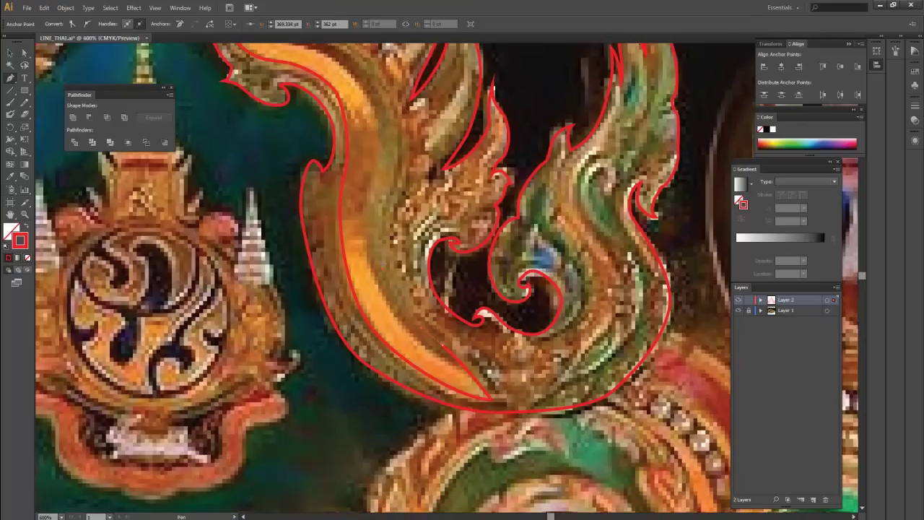
pyautogui.scroll(2, 382, 236)
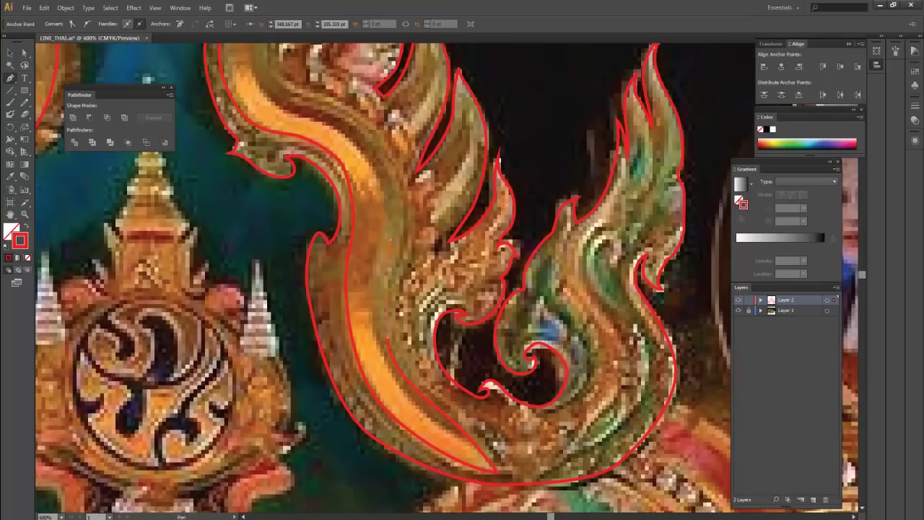
pyautogui.press('ctrl')
pyautogui.scroll(2, 394, 296)
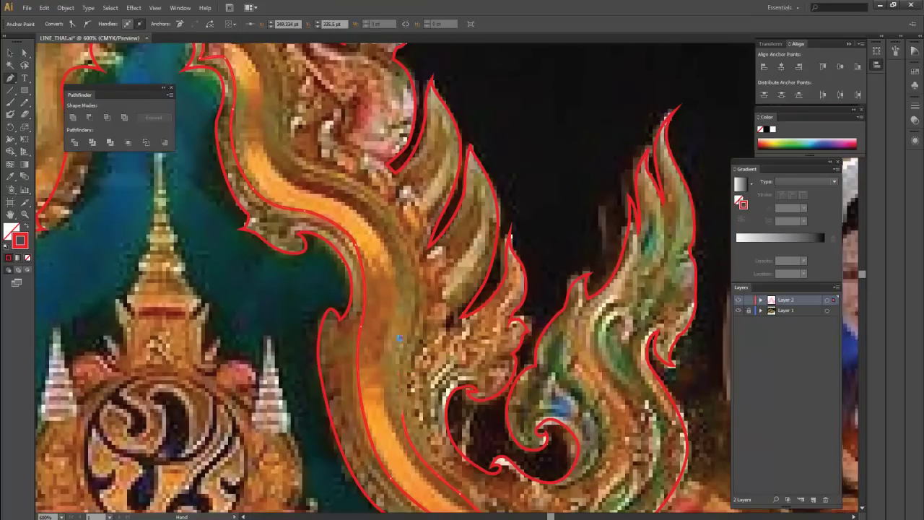
pyautogui.click(405, 299)
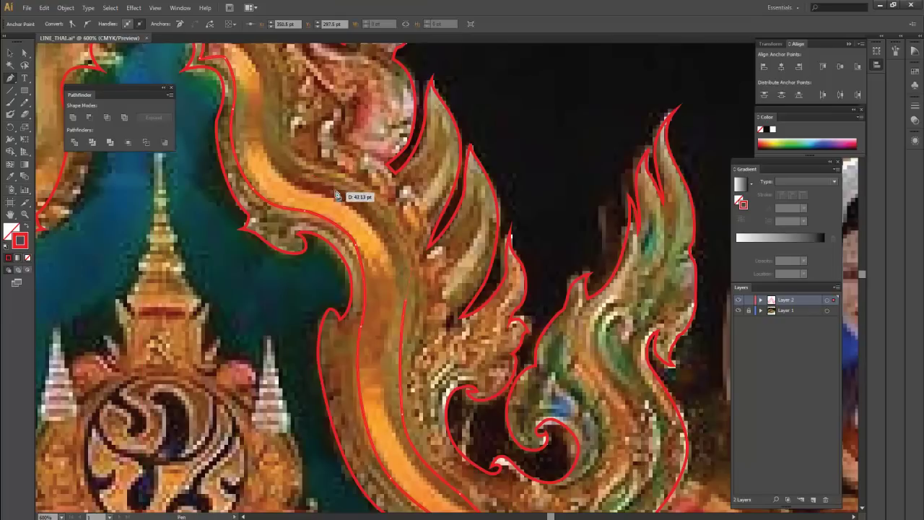
# Pan up the arch and finish the traced curve at the apex
pyautogui.moveTo(273, 169); pyautogui.dragTo(305, 237)
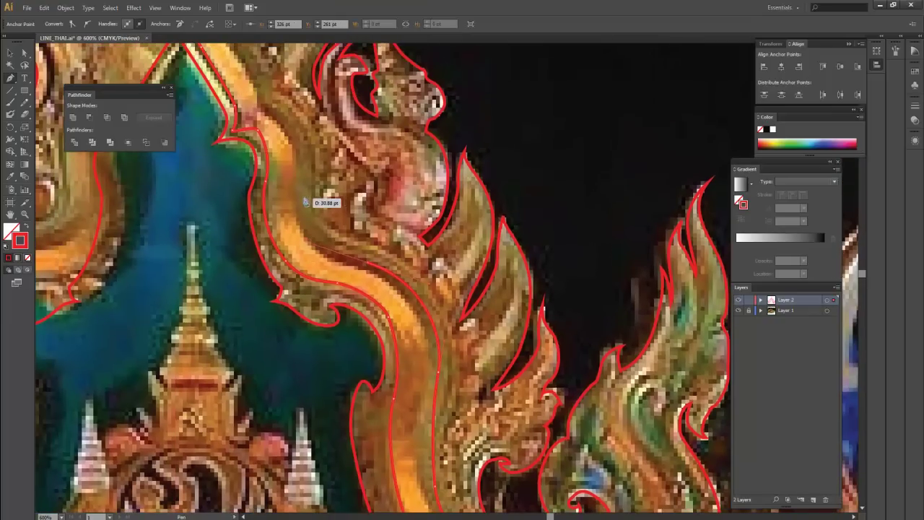
pyautogui.moveTo(307, 164); pyautogui.dragTo(312, 249)
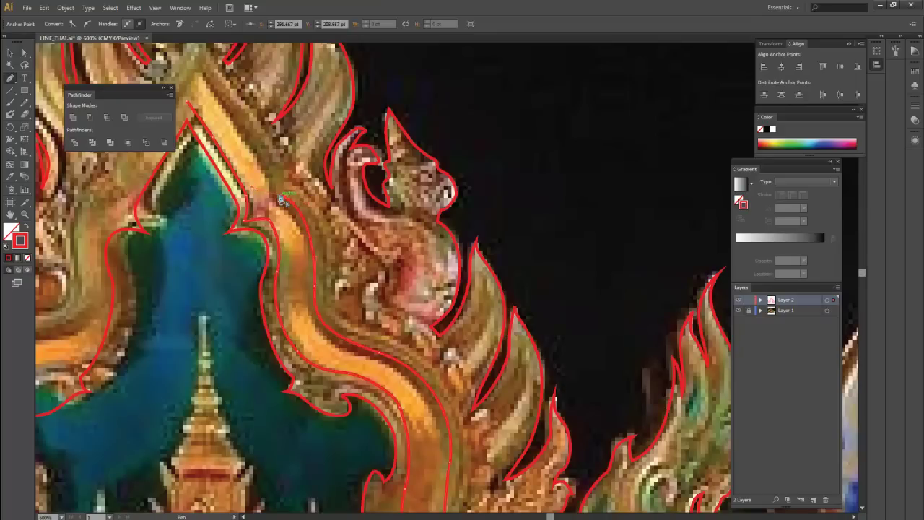
pyautogui.moveTo(282, 196); pyautogui.dragTo(284, 234)
pyautogui.moveTo(257, 199); pyautogui.dragTo(208, 144)
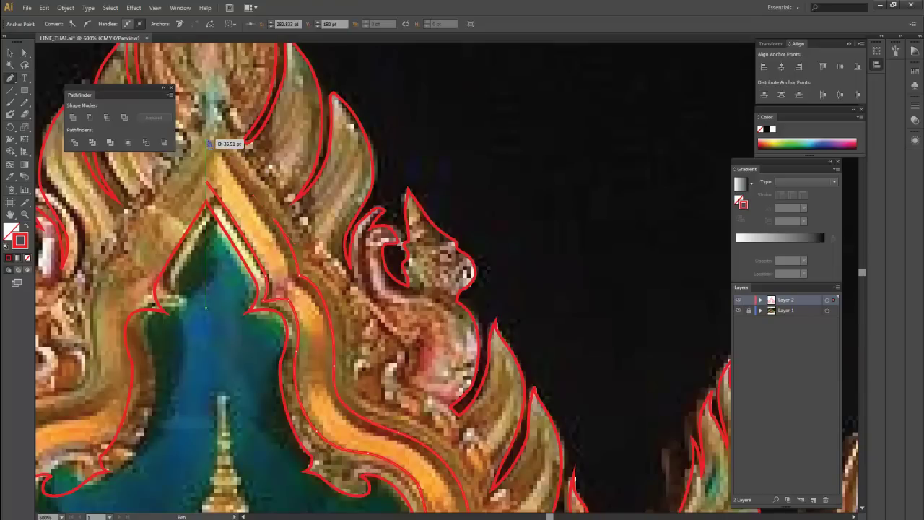
pyautogui.moveTo(209, 144)
pyautogui.mouseDown()
pyautogui.moveTo(238, 182)
pyautogui.moveTo(438, 178)
pyautogui.mouseUp()
# Reflect the new path across the vertical axis and move it to the arch's other side
pyautogui.press('v')
pyautogui.rightClick(437, 179)
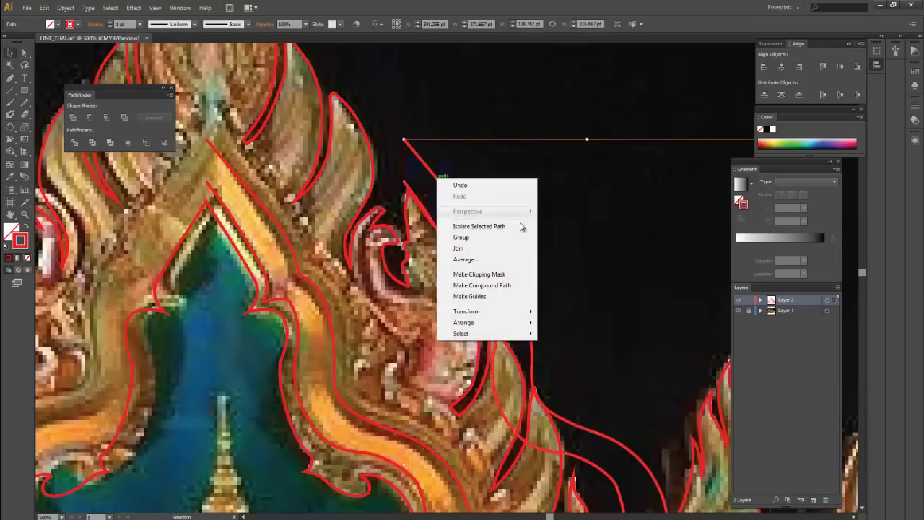
pyautogui.moveTo(466, 311)
pyautogui.click(561, 351)
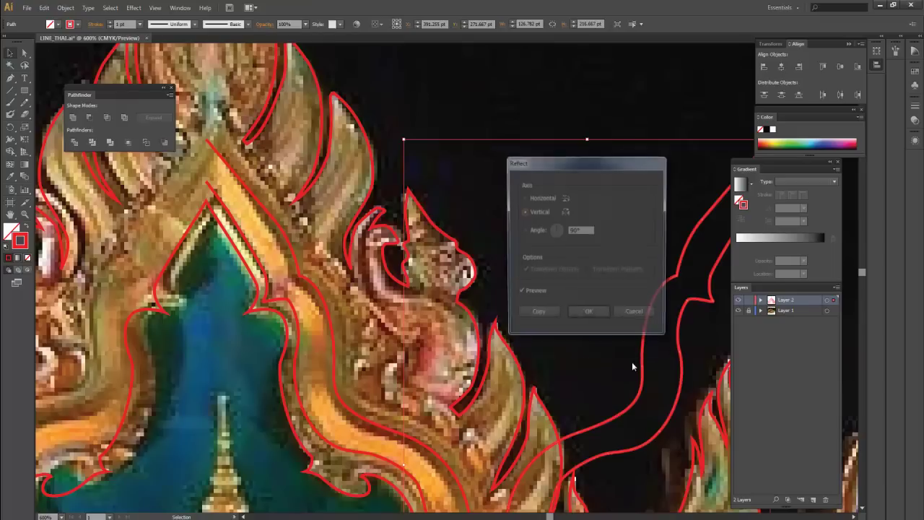
pyautogui.click(589, 314)
pyautogui.moveTo(689, 307); pyautogui.dragTo(154, 269)
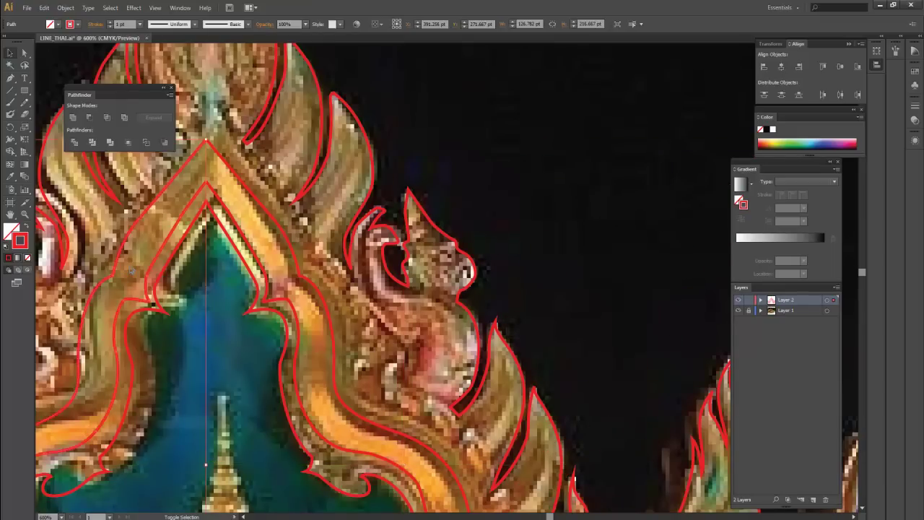
# Check the mirrored outline, then zoom out to 300% and center the whole ornament
pyautogui.click(495, 179)
pyautogui.hscroll(-2, 475, 185)
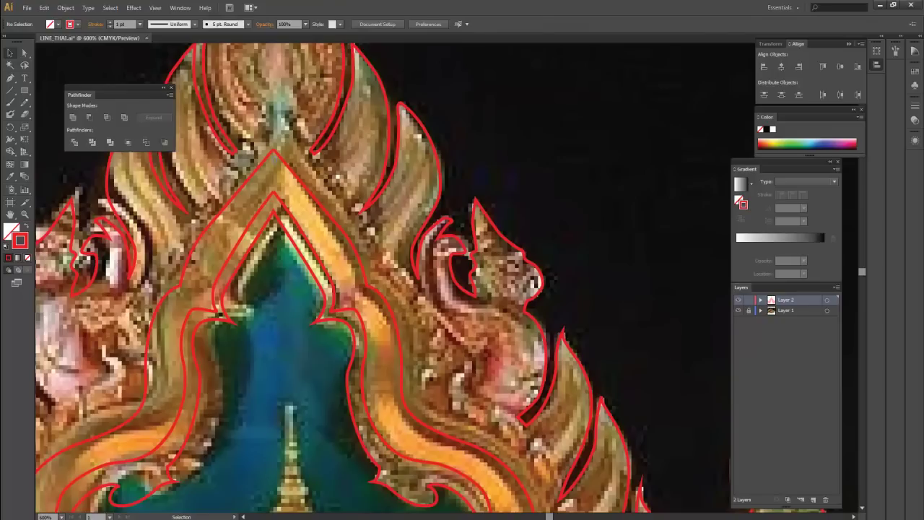
pyautogui.click(238, 148)
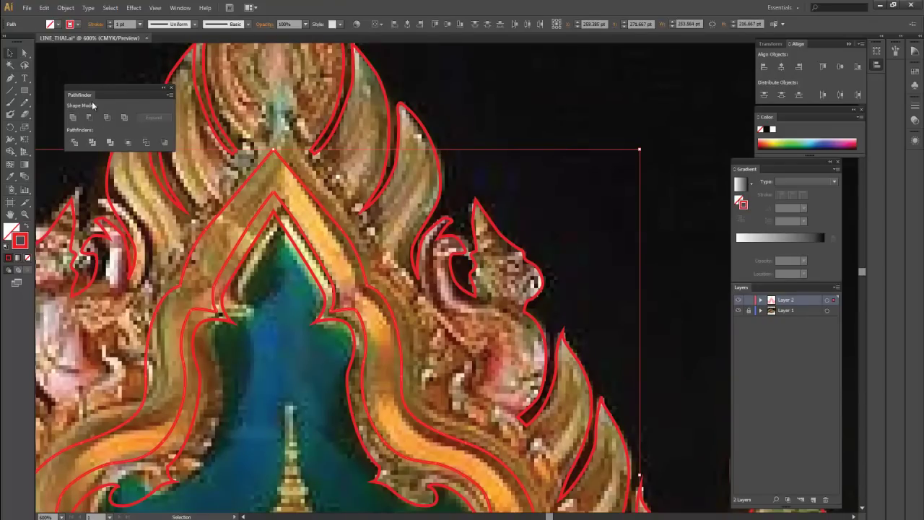
pyautogui.click(490, 115)
pyautogui.scroll(2, 461, 159)
pyautogui.hscroll(-2, 462, 158)
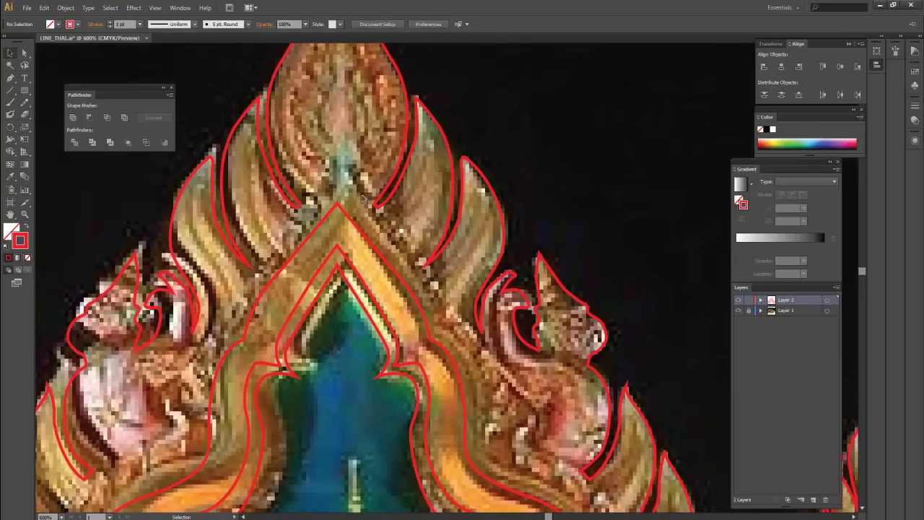
pyautogui.click(343, 205)
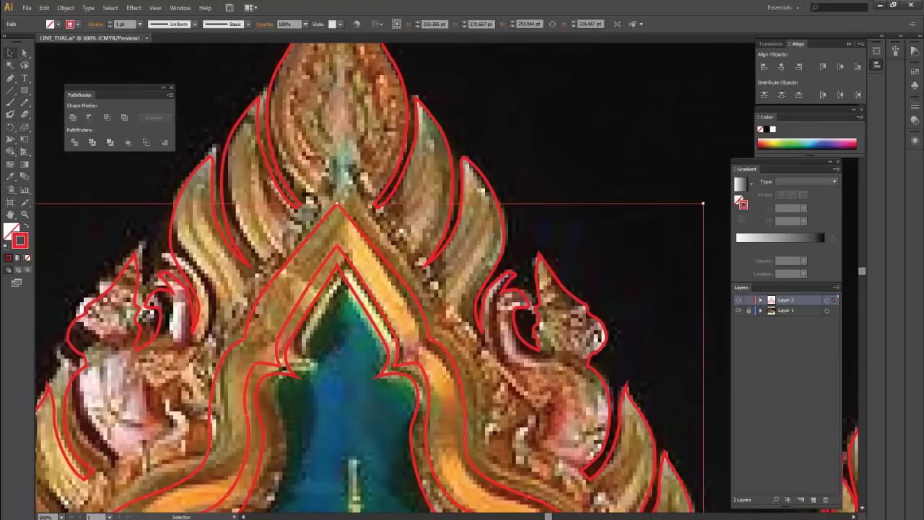
pyautogui.click(532, 243)
pyautogui.hotkey('ctrl', '-')
pyautogui.hotkey('ctrl', '-')
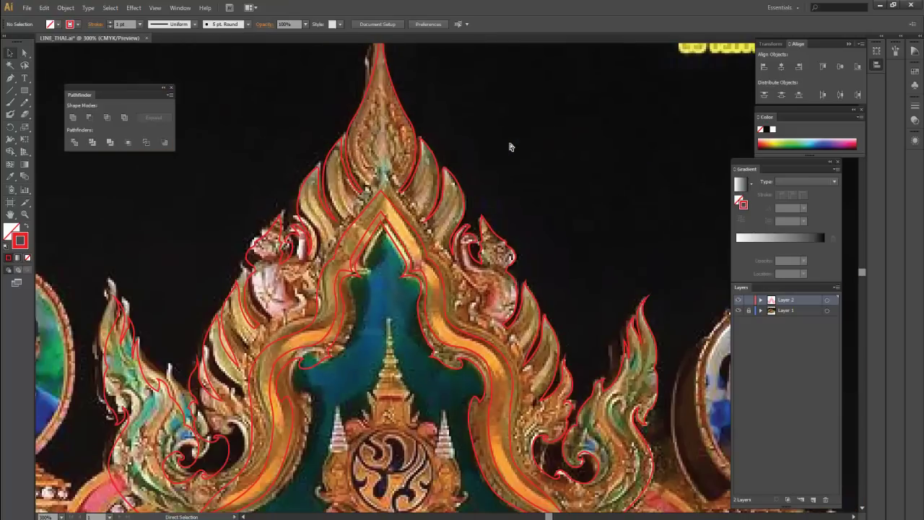
pyautogui.moveTo(491, 185); pyautogui.dragTo(485, 119)
pyautogui.moveTo(492, 156); pyautogui.dragTo(482, 138)
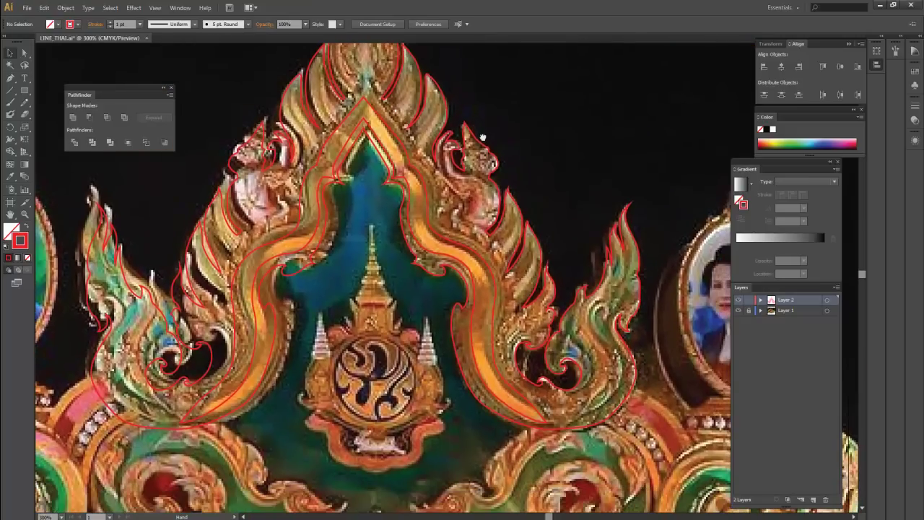
# Save the tracing under the new name LINE_THAI-2.ai
pyautogui.press('ctrl')
pyautogui.hotkey('ctrl', 'shift', 's')
pyautogui.click(138, 114)
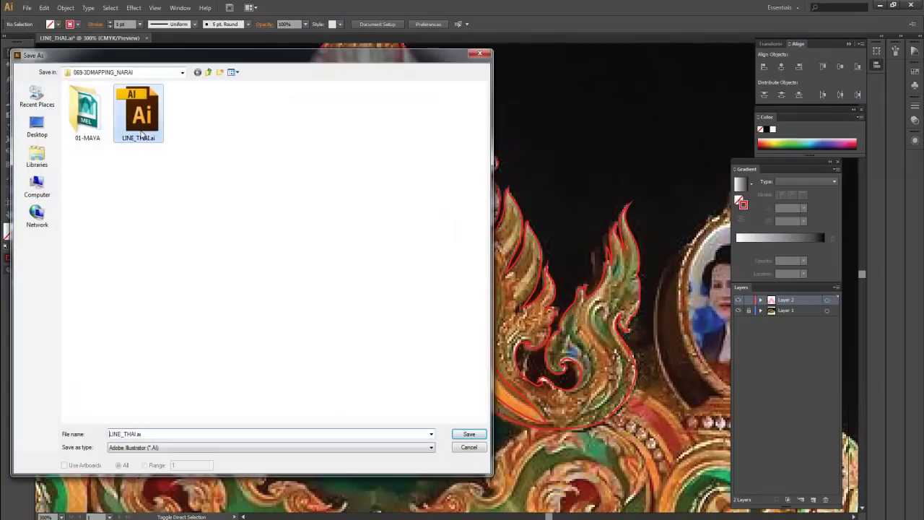
pyautogui.click(136, 433)
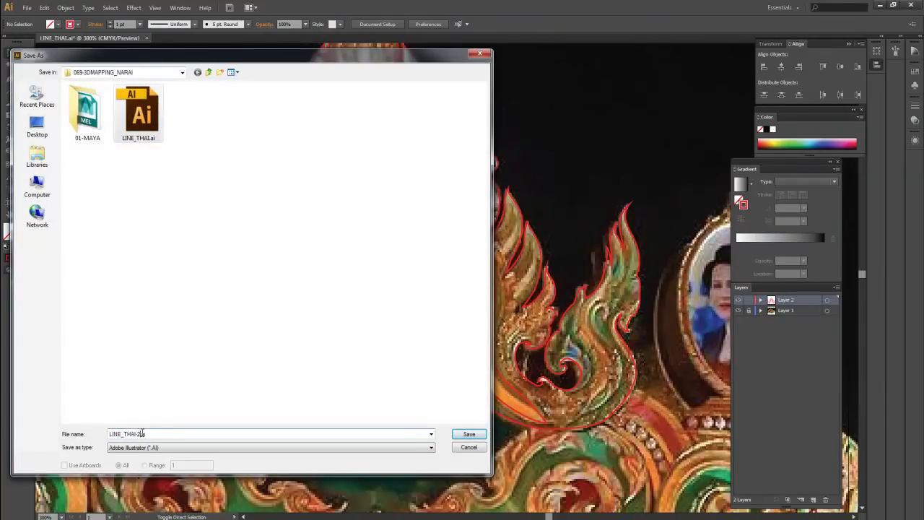
pyautogui.press('Return')
# Choose the Illustrator 3 version, accept the legacy-format warning, and return to Maya
pyautogui.click(423, 120)
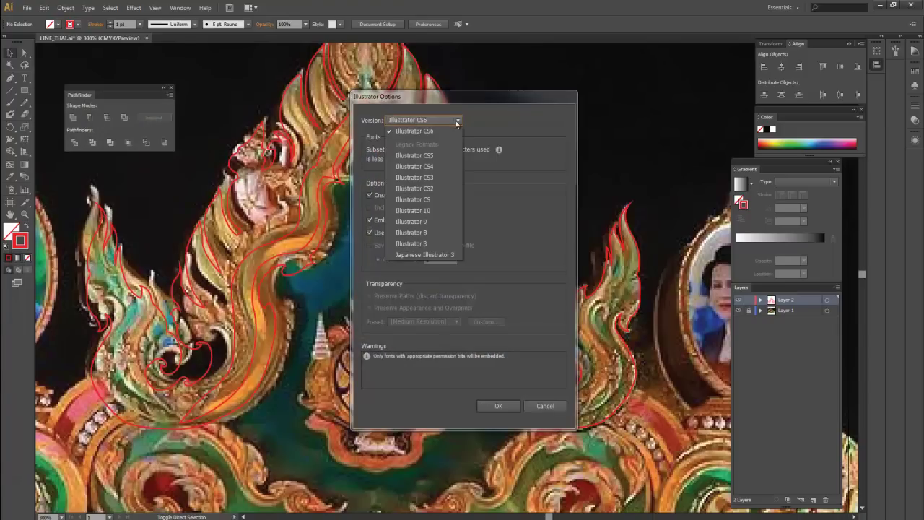
pyautogui.click(439, 242)
pyautogui.click(498, 406)
pyautogui.click(512, 283)
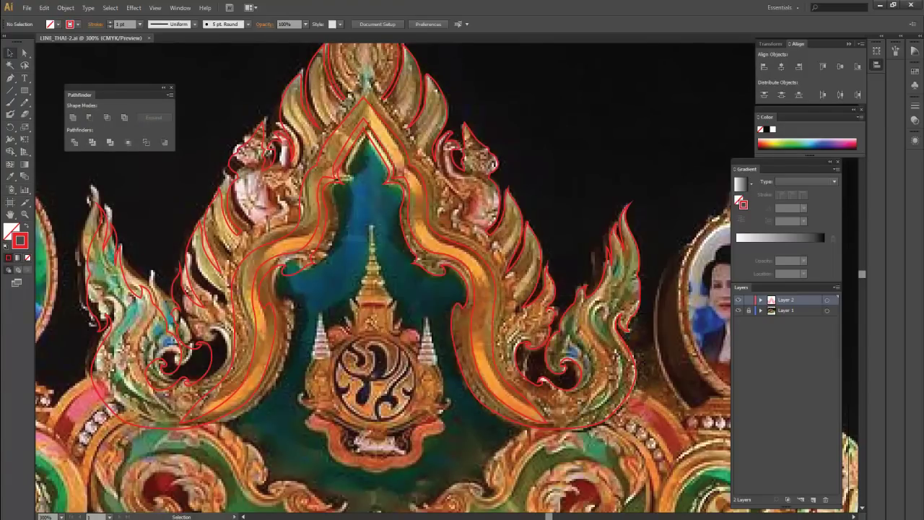
pyautogui.click(346, 461)
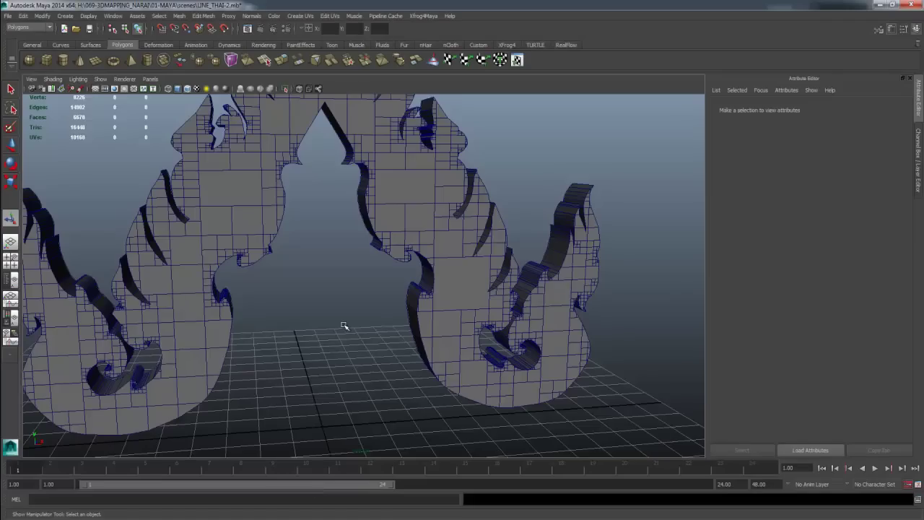
# Import the traced curve from LINE_THAI-2.ai into the viewport and select it
pyautogui.keyDown('alt'); pyautogui.moveTo(342, 323); pyautogui.dragTo(179, 347, button='right'); pyautogui.keyUp('alt')
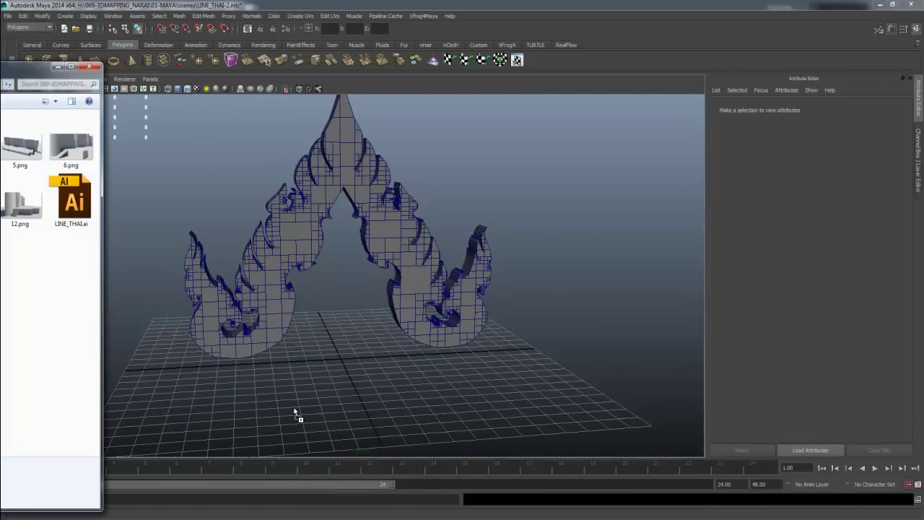
pyautogui.moveTo(568, 417); pyautogui.dragTo(568, 418)
pyautogui.keyDown('alt'); pyautogui.moveTo(568, 417); pyautogui.dragTo(505, 425, button='right'); pyautogui.keyUp('alt')
pyautogui.keyDown('alt'); pyautogui.moveTo(462, 361); pyautogui.dragTo(433, 258, button='middle'); pyautogui.keyUp('alt')
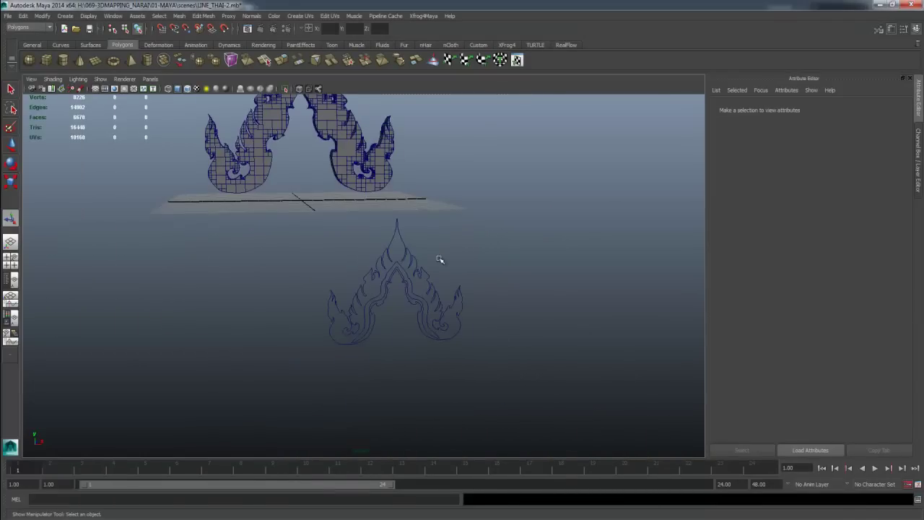
pyautogui.click(402, 275)
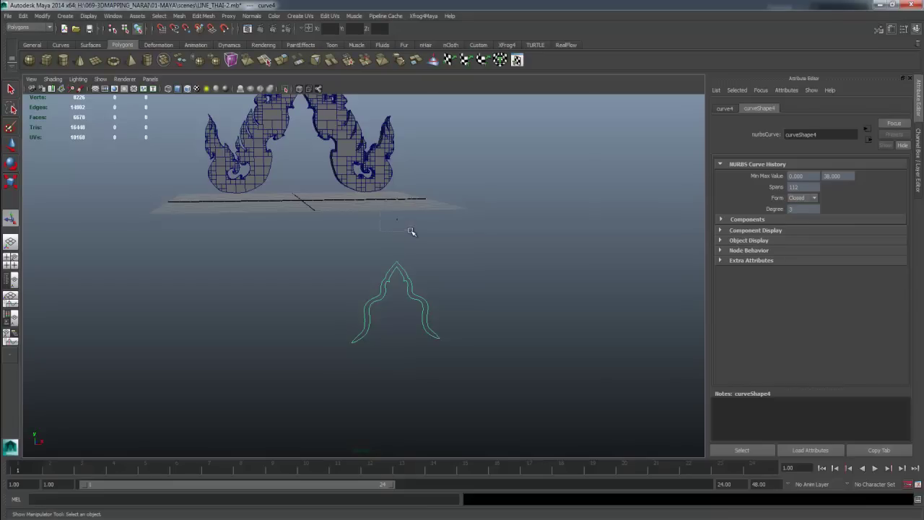
pyautogui.click(413, 230)
pyautogui.click(394, 264)
# Center the curve's pivot and move it up into the ornament mesh's arch opening
pyautogui.press('w')
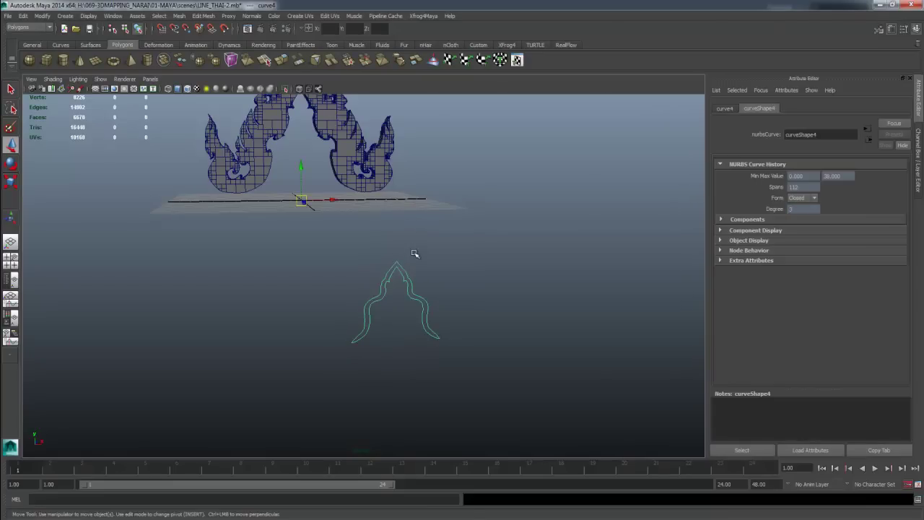
pyautogui.keyDown('alt'); pyautogui.moveTo(412, 253); pyautogui.dragTo(428, 323, button='middle'); pyautogui.keyUp('alt')
pyautogui.click(42, 15)
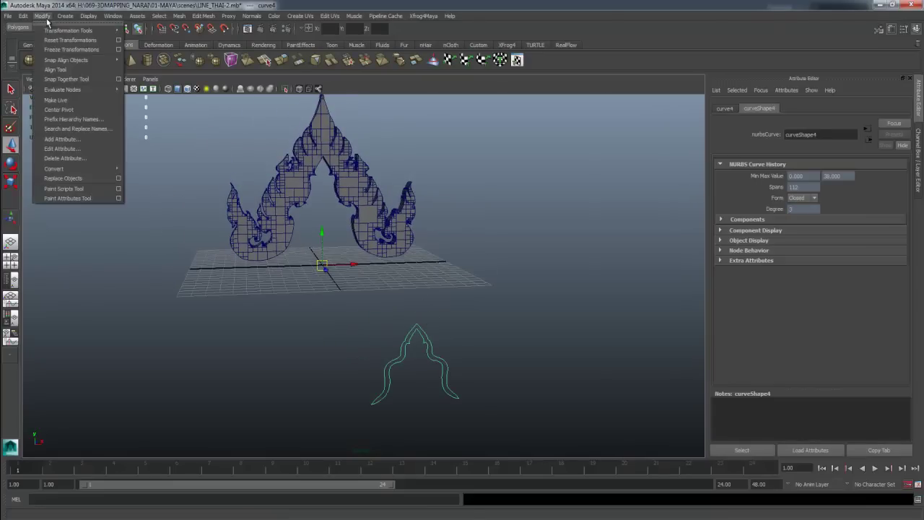
pyautogui.click(74, 109)
pyautogui.keyDown('alt'); pyautogui.moveTo(303, 267); pyautogui.dragTo(333, 268); pyautogui.keyUp('alt')
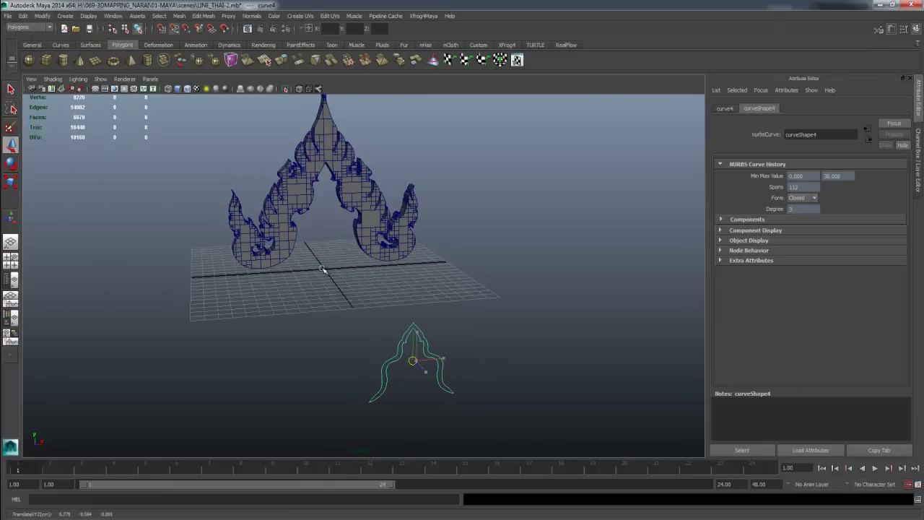
pyautogui.moveTo(325, 270); pyautogui.dragTo(324, 269, button='middle')
pyautogui.moveTo(329, 276)
pyautogui.mouseDown()
pyautogui.moveTo(354, 316)
pyautogui.moveTo(352, 172)
pyautogui.moveTo(365, 207)
pyautogui.moveTo(377, 192)
pyautogui.moveTo(436, 285)
pyautogui.moveTo(404, 275)
pyautogui.mouseUp()
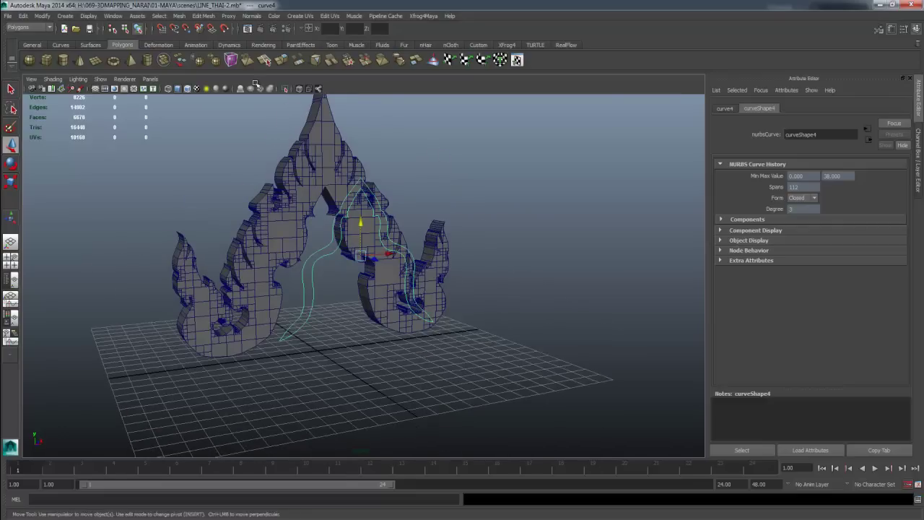
# Fill the inner-arch curve with a flat planar surface, planarTrimmedSurface2
pyautogui.click(90, 44)
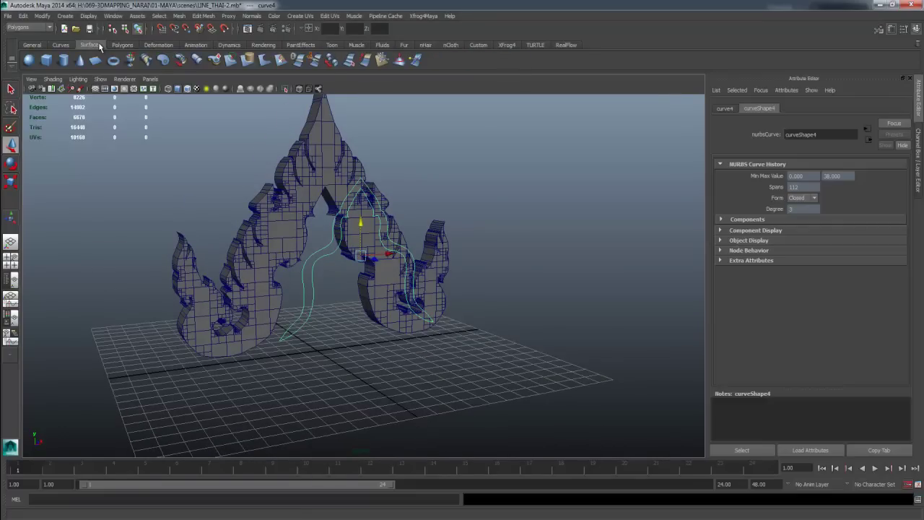
pyautogui.click(164, 60)
pyautogui.keyDown('alt'); pyautogui.moveTo(494, 228); pyautogui.dragTo(254, 183); pyautogui.keyUp('alt')
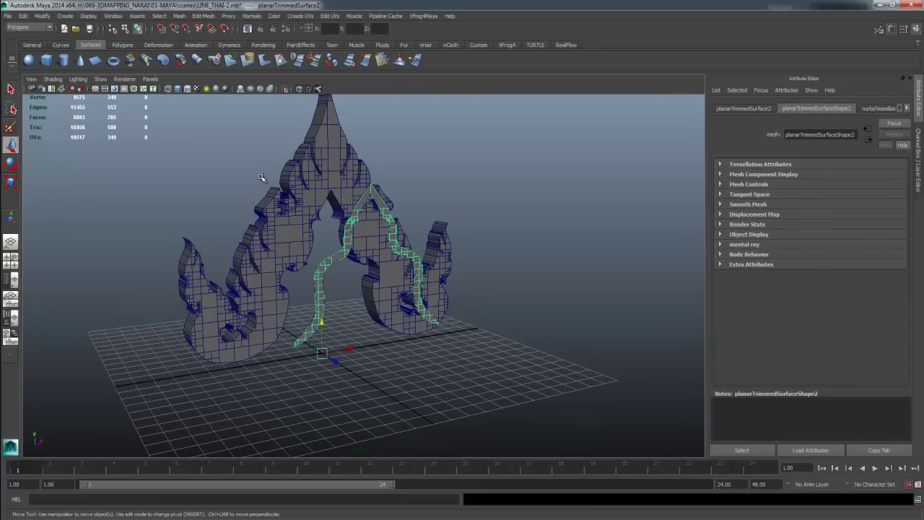
pyautogui.keyDown('alt'); pyautogui.moveTo(373, 204); pyautogui.dragTo(471, 201); pyautogui.keyUp('alt')
# Reselect the planar surface and drag-select all of its faces
pyautogui.click(471, 201)
pyautogui.click(402, 218)
pyautogui.keyDown('alt'); pyautogui.moveTo(403, 218); pyautogui.dragTo(417, 258); pyautogui.keyUp('alt')
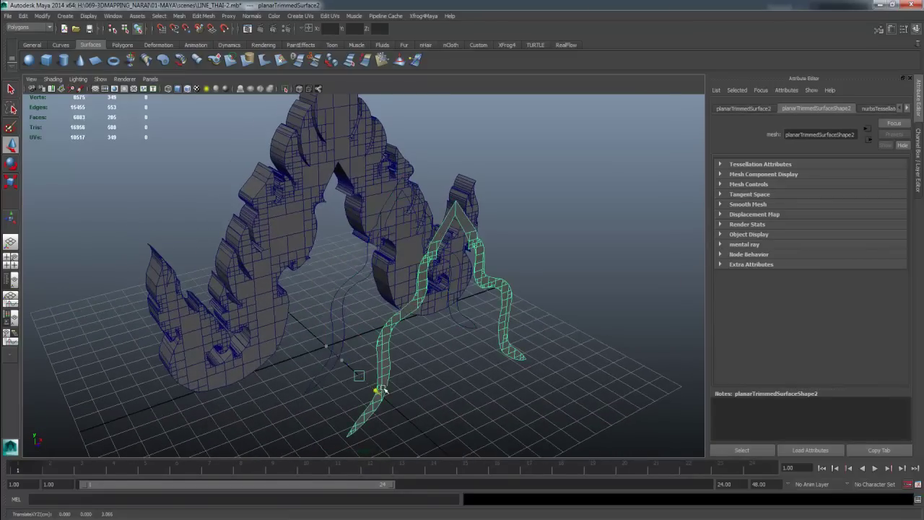
pyautogui.keyDown('alt'); pyautogui.moveTo(351, 347); pyautogui.dragTo(455, 248); pyautogui.keyUp('alt')
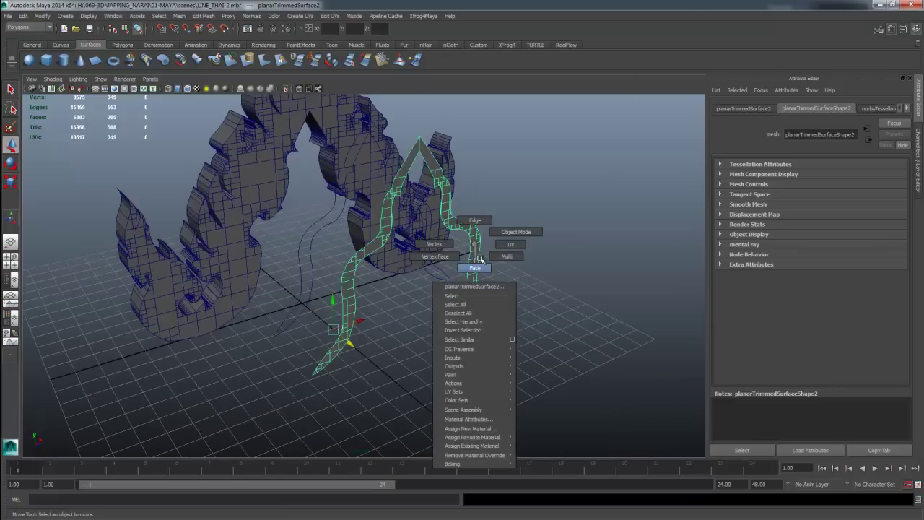
pyautogui.moveTo(474, 245); pyautogui.dragTo(474, 268, button='right')
pyautogui.moveTo(531, 369); pyautogui.dragTo(288, 130)
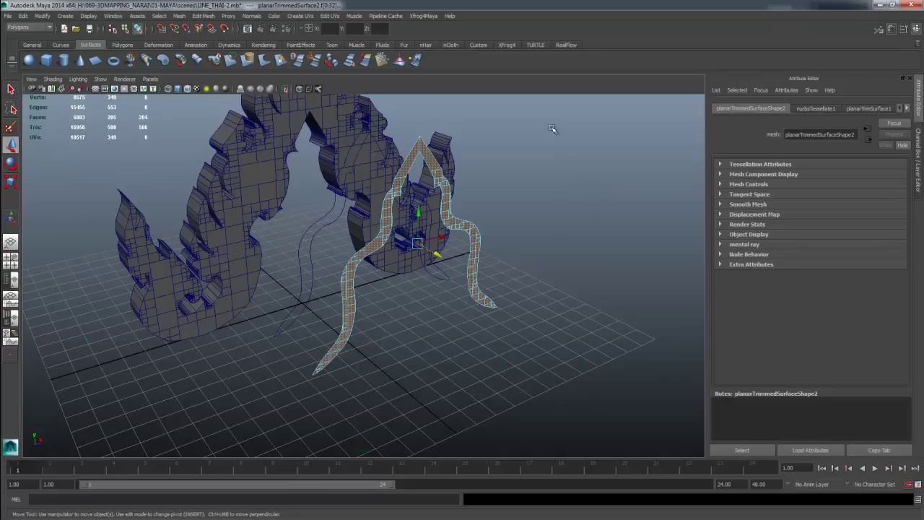
# Extrude the inner flame strip from the Polygons shelf and drag out its thickness
pyautogui.click(122, 44)
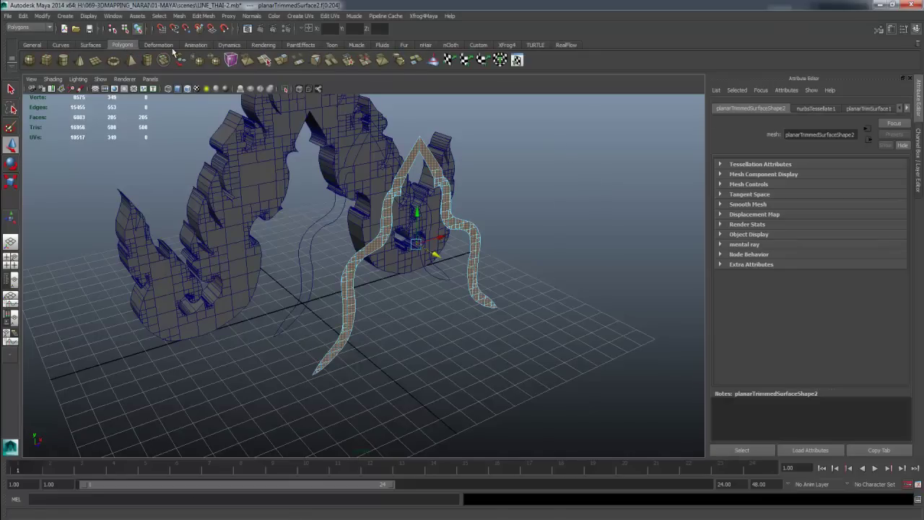
pyautogui.click(282, 60)
pyautogui.moveTo(436, 249); pyautogui.dragTo(440, 257)
# Try a second extrusion with narrowing and uniform scaling, then undo it entirely
pyautogui.click(281, 61)
pyautogui.moveTo(433, 216)
pyautogui.keyDown('alt'); pyautogui.mouseDown()
pyautogui.moveTo(490, 238)
pyautogui.moveTo(355, 231)
pyautogui.mouseUp(); pyautogui.keyUp('alt')
pyautogui.scroll(5, 502, 250)
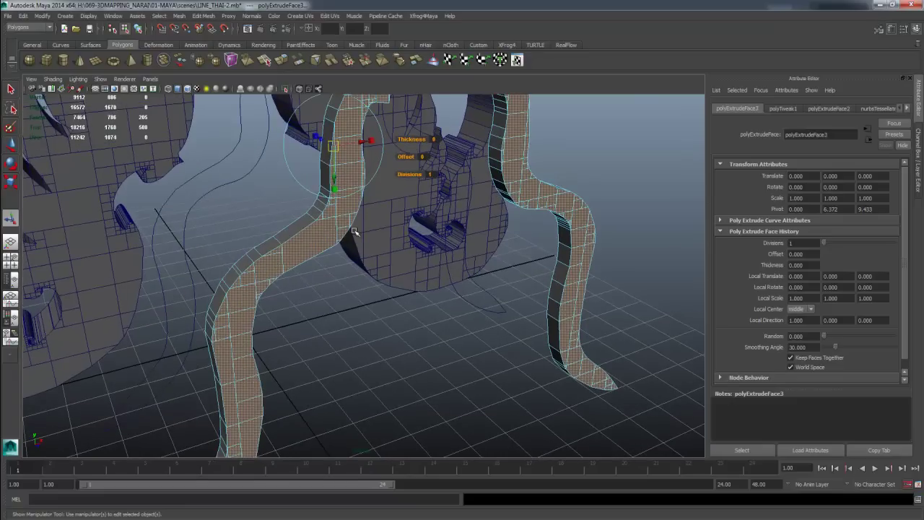
pyautogui.moveTo(355, 231)
pyautogui.keyDown('alt'); pyautogui.mouseDown()
pyautogui.moveTo(368, 228)
pyautogui.moveTo(322, 252)
pyautogui.mouseUp(); pyautogui.keyUp('alt')
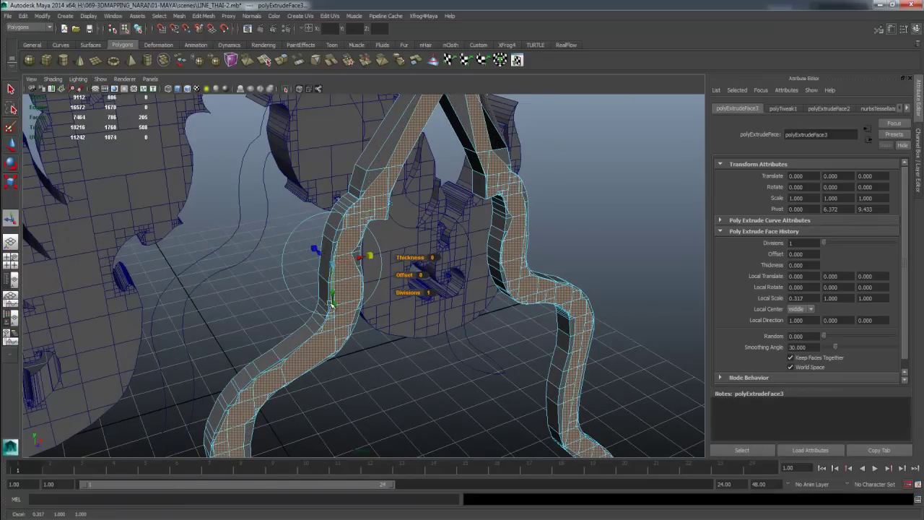
pyautogui.moveTo(331, 303); pyautogui.dragTo(339, 272)
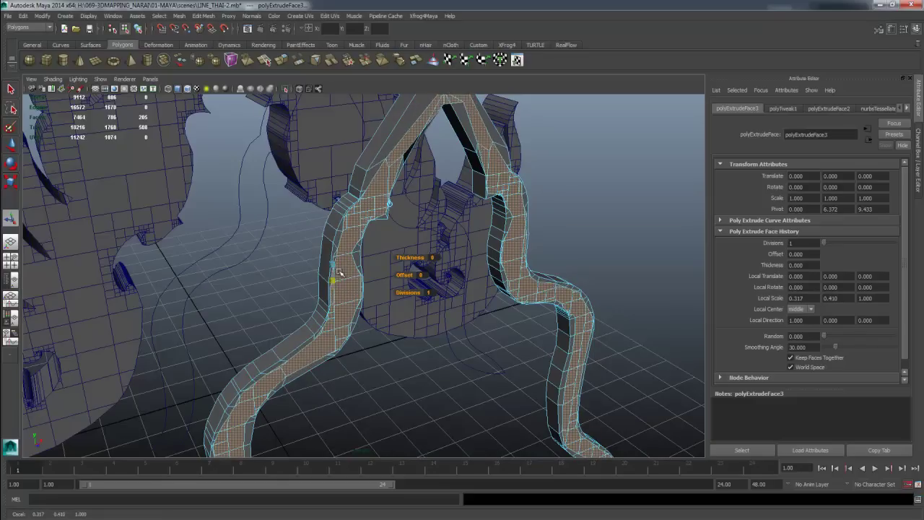
pyautogui.hotkey('ctrl', 'z')
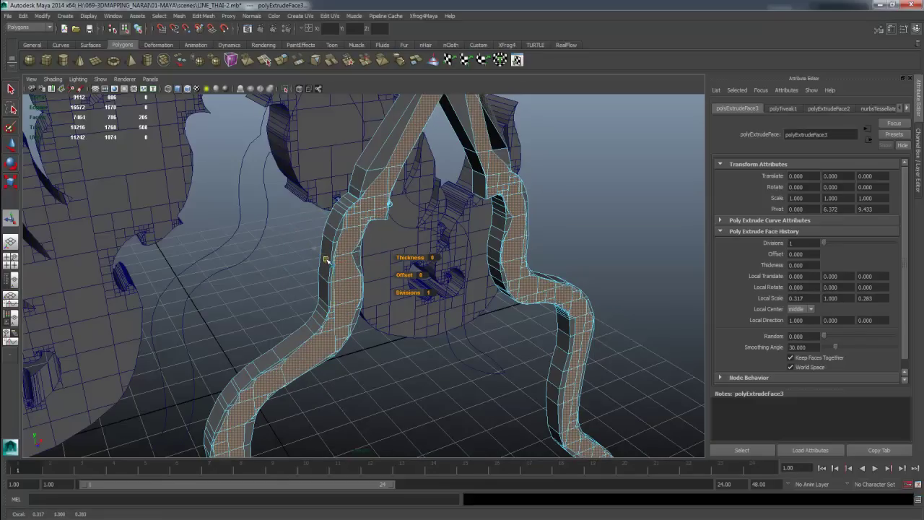
pyautogui.click(369, 255)
pyautogui.hotkey('ctrl', 'z')
pyautogui.hotkey('ctrl', 'z')
pyautogui.hotkey('ctrl', 'z')
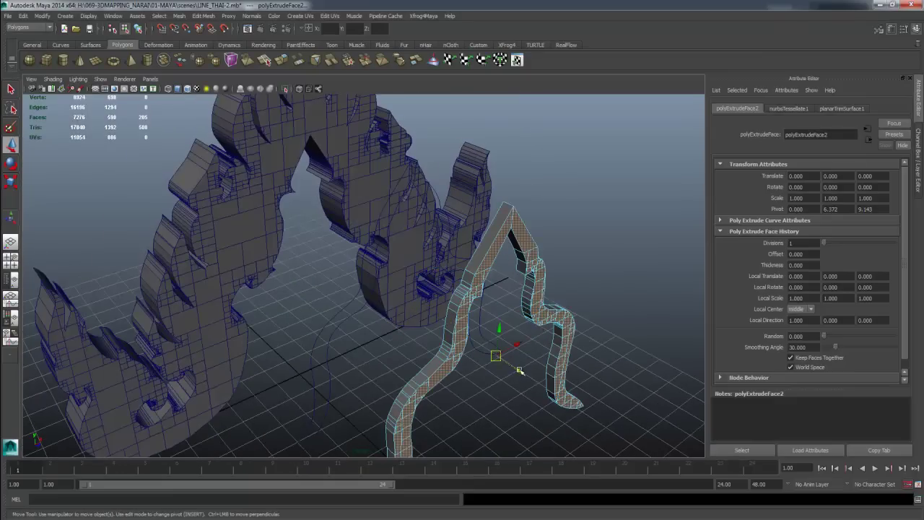
# Test another Ctrl+E extrusion with divisions and shrinking, undo it all, and return to Object Mode
pyautogui.hotkey('ctrl', 'e')
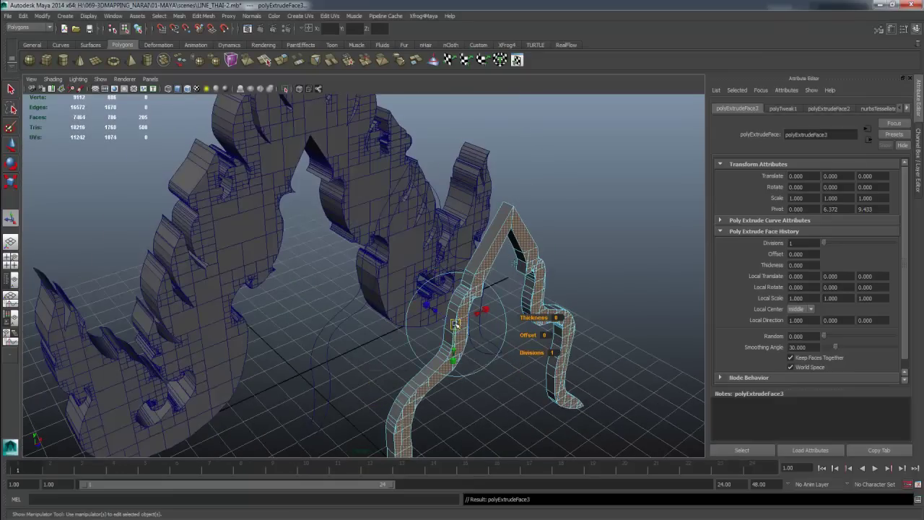
pyautogui.moveTo(436, 311)
pyautogui.mouseDown()
pyautogui.moveTo(442, 316)
pyautogui.moveTo(433, 289)
pyautogui.moveTo(464, 319)
pyautogui.moveTo(470, 309)
pyautogui.moveTo(501, 305)
pyautogui.moveTo(380, 316)
pyautogui.mouseUp()
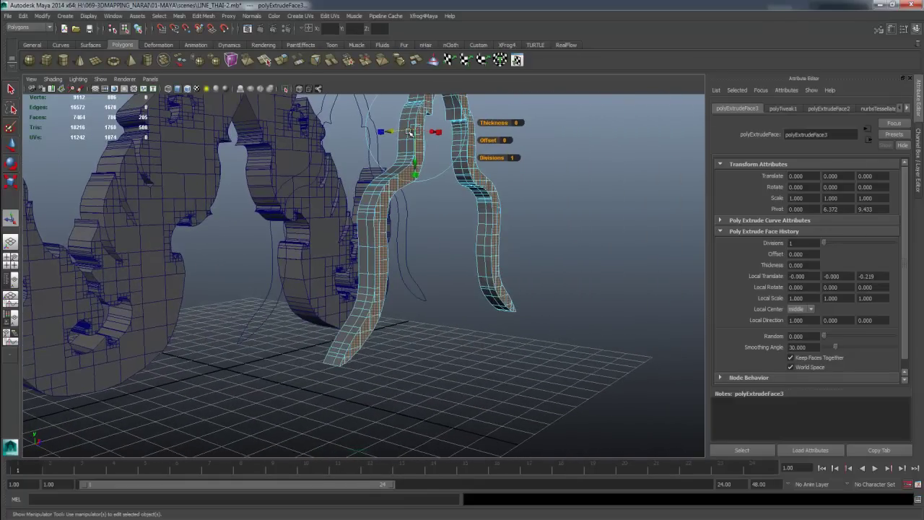
pyautogui.moveTo(428, 198)
pyautogui.keyDown('alt'); pyautogui.mouseDown()
pyautogui.moveTo(411, 206)
pyautogui.moveTo(462, 209)
pyautogui.moveTo(438, 207)
pyautogui.mouseUp(); pyautogui.keyUp('alt')
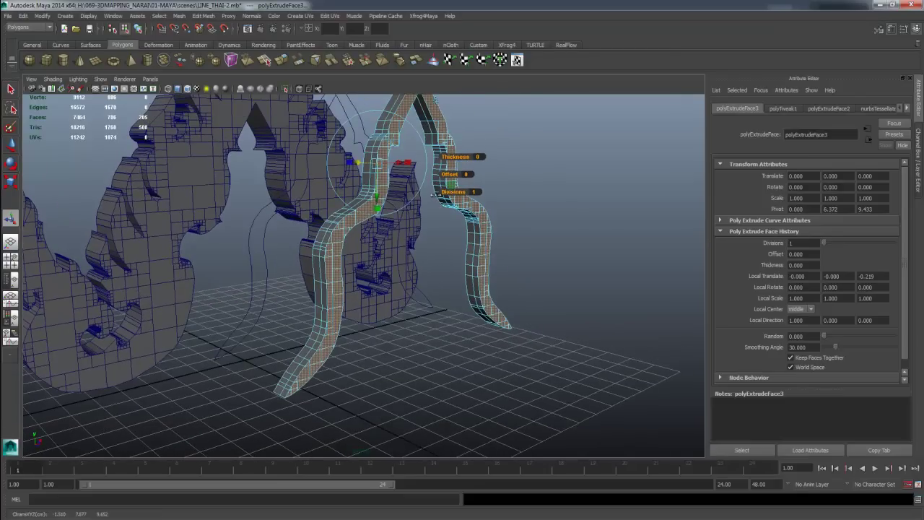
pyautogui.moveTo(453, 196)
pyautogui.mouseDown(button='middle')
pyautogui.moveTo(453, 168)
pyautogui.moveTo(433, 162)
pyautogui.mouseUp(button='middle')
pyautogui.hotkey('ctrl', 'z')
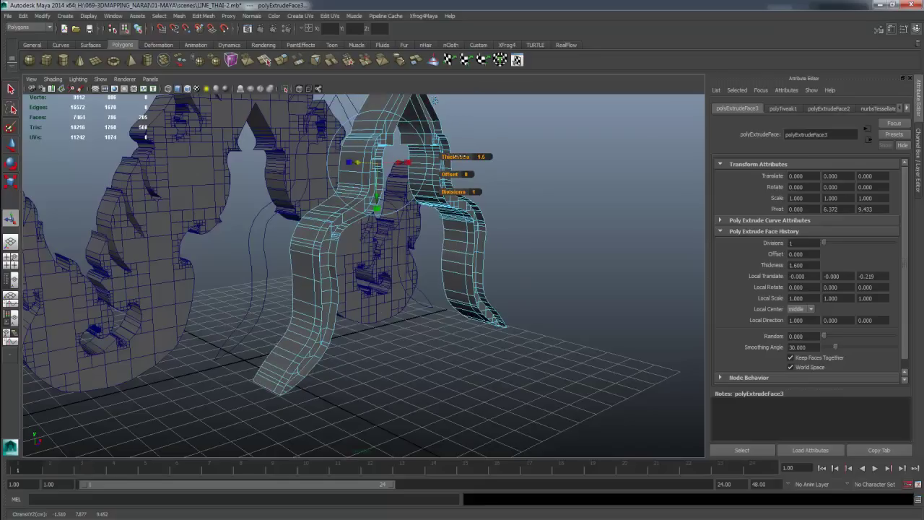
pyautogui.hotkey('ctrl', 'z')
pyautogui.moveTo(450, 160)
pyautogui.keyDown('alt'); pyautogui.mouseDown()
pyautogui.moveTo(444, 200)
pyautogui.moveTo(357, 204)
pyautogui.moveTo(321, 221)
pyautogui.moveTo(316, 249)
pyautogui.moveTo(318, 210)
pyautogui.moveTo(378, 232)
pyautogui.mouseUp(); pyautogui.keyUp('alt')
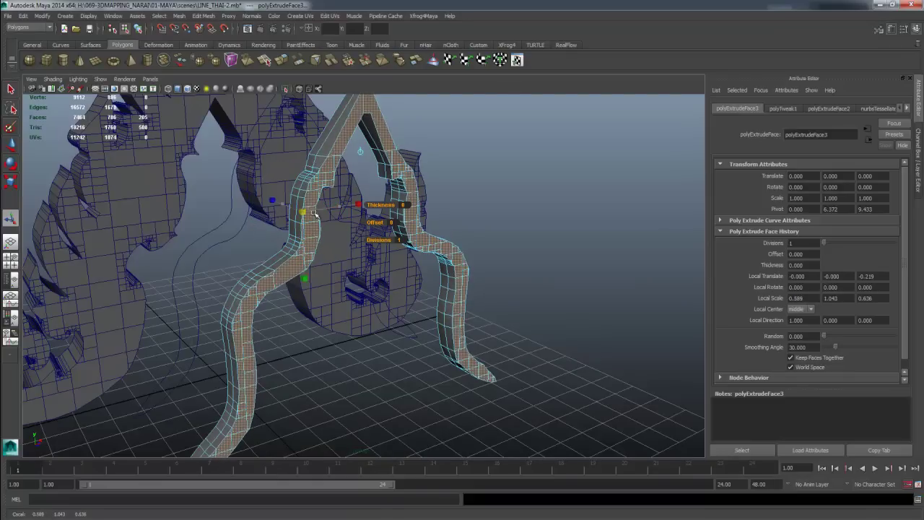
pyautogui.hotkey('ctrl', 'z')
pyautogui.hotkey('ctrl', 'z')
pyautogui.hotkey('ctrl', 'z')
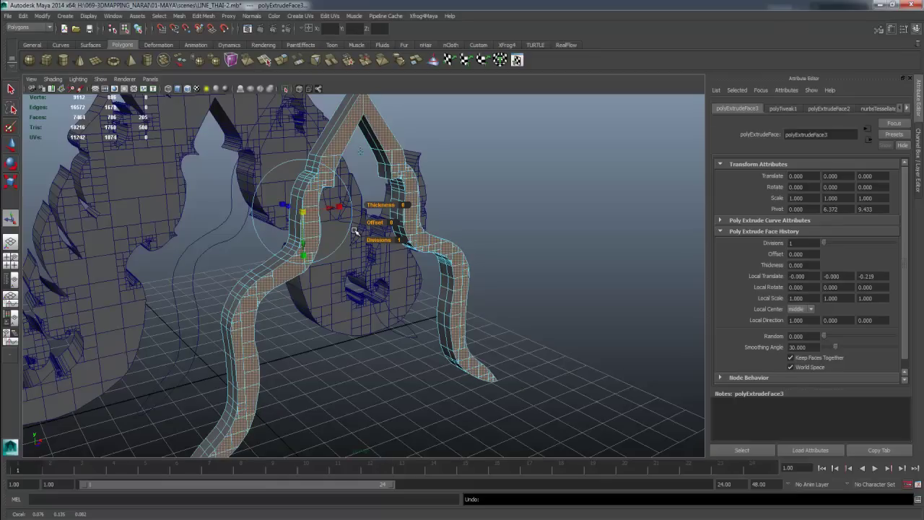
pyautogui.moveTo(309, 213); pyautogui.dragTo(280, 213)
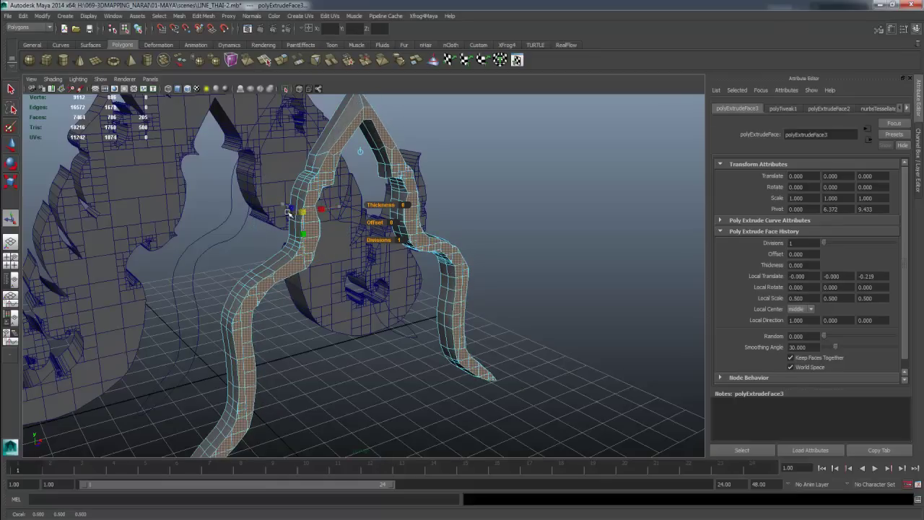
pyautogui.hotkey('ctrl', 'z')
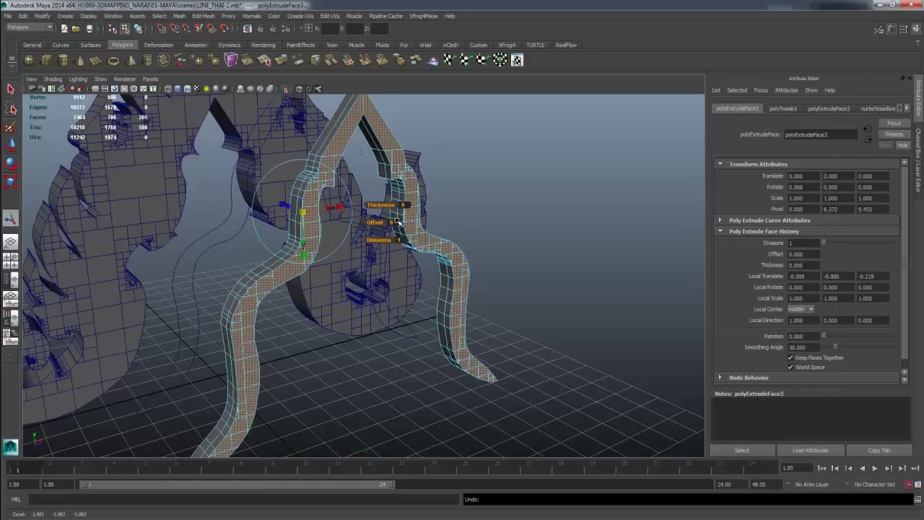
pyautogui.press('q')
pyautogui.hotkey('ctrl', 'z')
pyautogui.rightClick(408, 203)
pyautogui.click(424, 195)
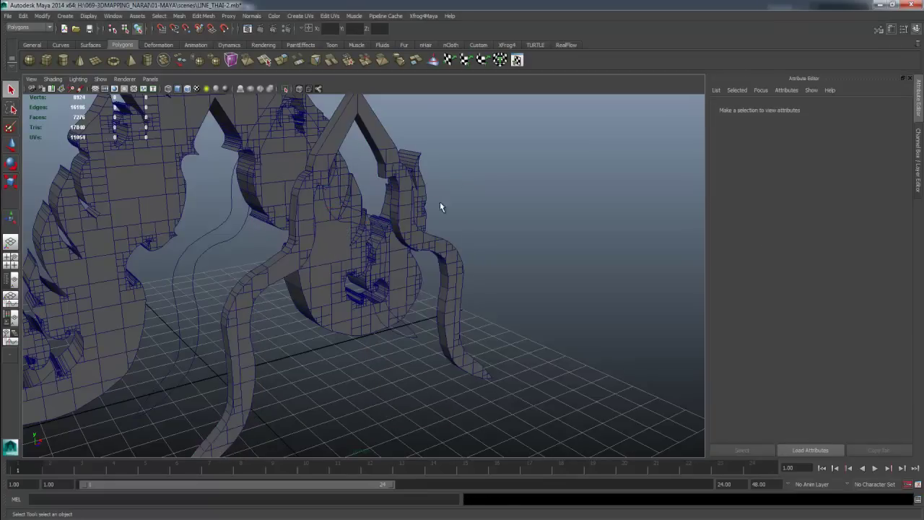
# Delete an outline curve, then restore the wrongly deleted pieces with undo
pyautogui.click(364, 356)
pyautogui.scroll(-3, 364, 355)
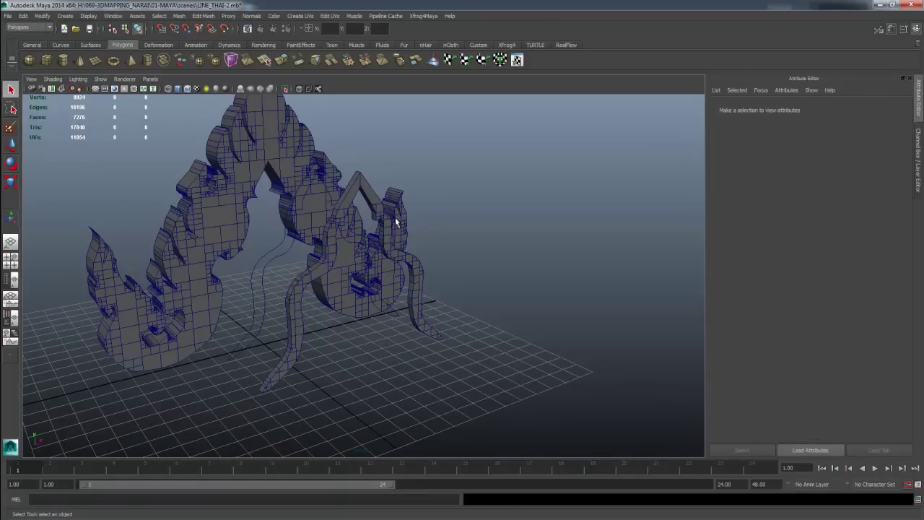
pyautogui.keyDown('alt'); pyautogui.moveTo(362, 228); pyautogui.dragTo(307, 257); pyautogui.keyUp('alt')
pyautogui.click(283, 266)
pyautogui.press('Delete')
pyautogui.hotkey('ctrl', 'z')
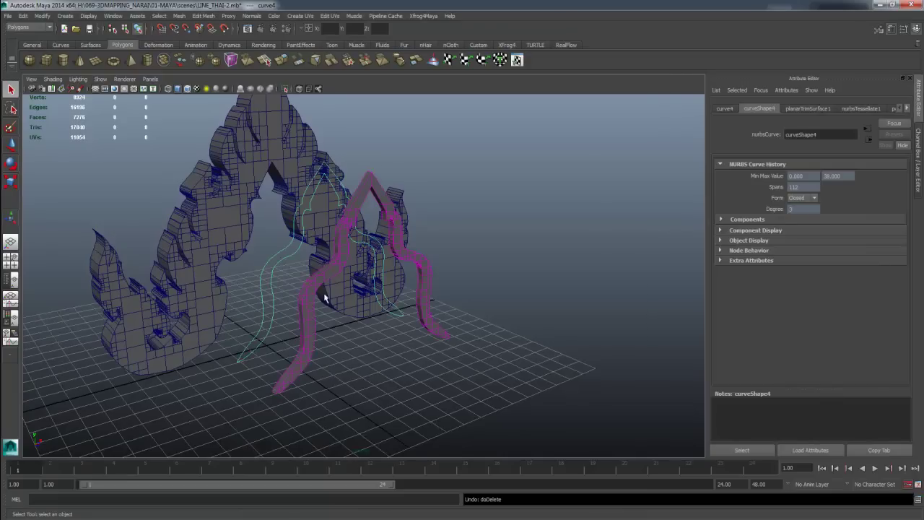
# Delete the inner strip's construction history and the leftover outline curves
pyautogui.click(314, 290)
pyautogui.click(23, 15)
pyautogui.moveTo(46, 119)
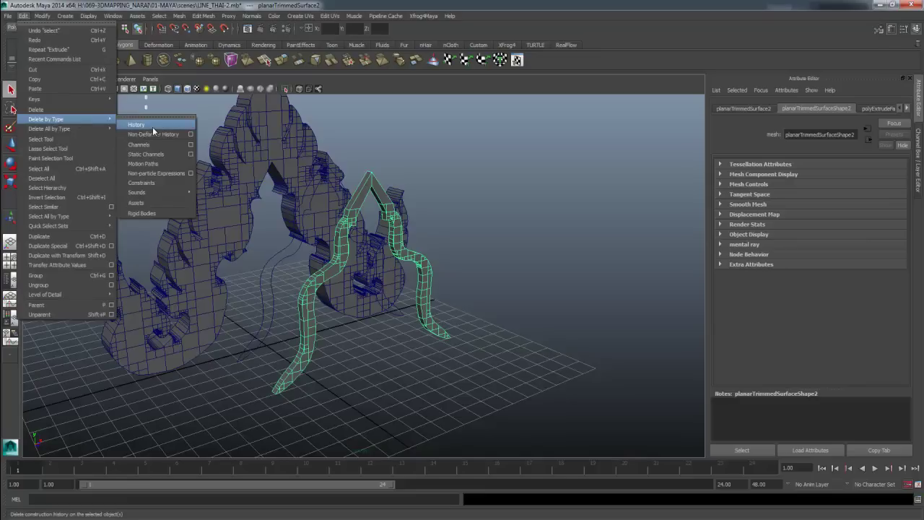
pyautogui.click(152, 125)
pyautogui.click(286, 266)
pyautogui.press('Delete')
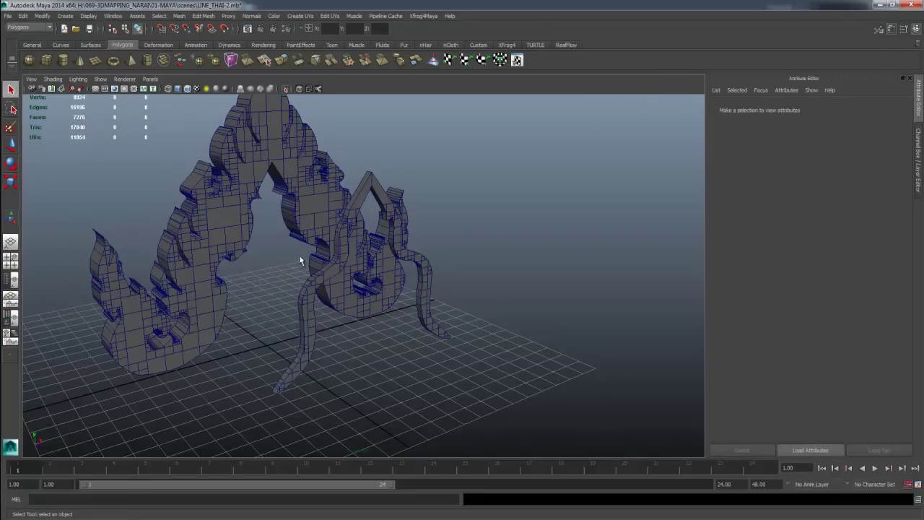
# Move the front strip back into the arch and enlarge it slightly
pyautogui.click(331, 273)
pyautogui.press('w')
pyautogui.moveTo(309, 371)
pyautogui.mouseDown()
pyautogui.moveTo(230, 326)
pyautogui.moveTo(241, 326)
pyautogui.moveTo(207, 319)
pyautogui.mouseUp()
pyautogui.moveTo(242, 279); pyautogui.dragTo(246, 273)
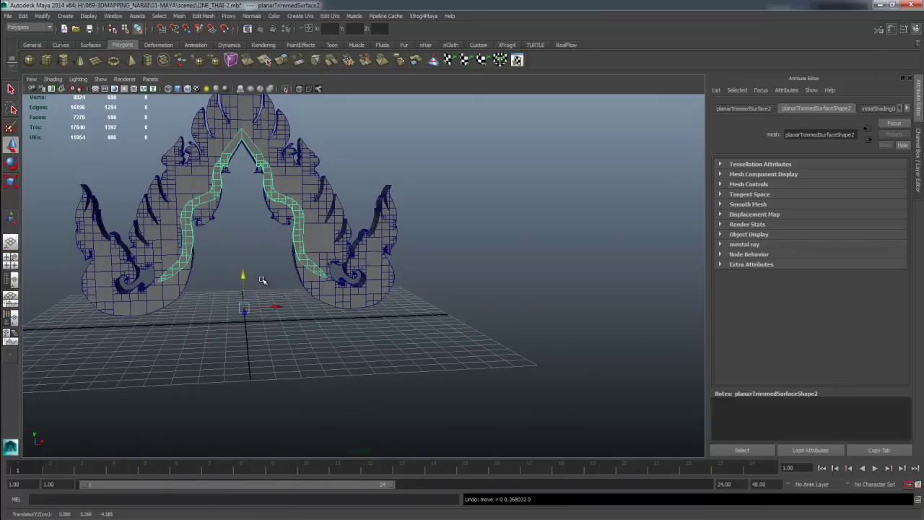
pyautogui.press('r')
pyautogui.moveTo(244, 307); pyautogui.dragTo(246, 306)
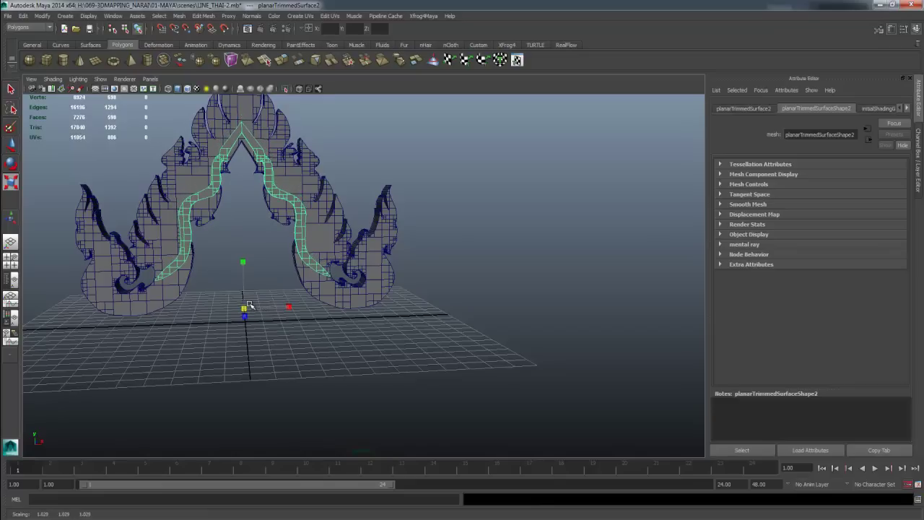
pyautogui.press('w')
pyautogui.moveTo(244, 275); pyautogui.dragTo(308, 316)
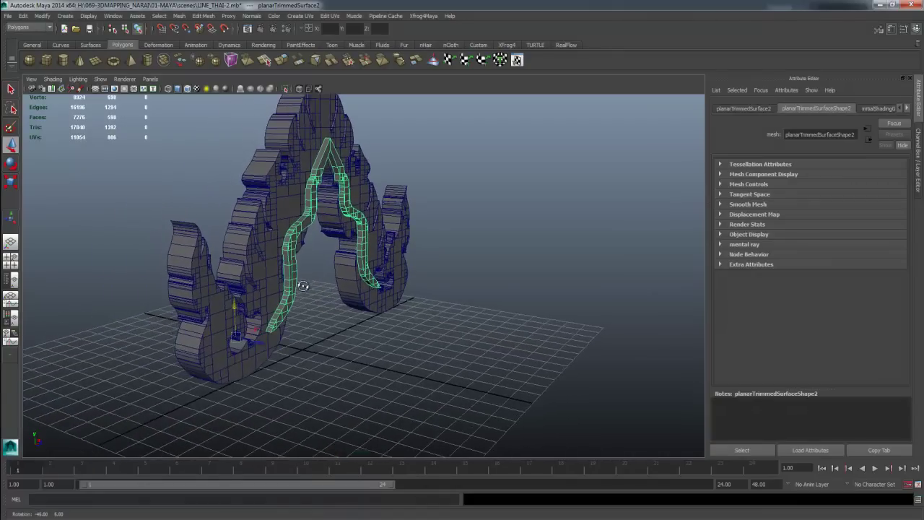
pyautogui.press('r')
pyautogui.moveTo(283, 357); pyautogui.dragTo(294, 350)
pyautogui.hotkey('ctrl', 'z')
# Center the strip's pivot and stretch the inner arch strip's depth about three times
pyautogui.click(40, 16)
pyautogui.click(58, 100)
pyautogui.moveTo(367, 235)
pyautogui.mouseDown()
pyautogui.moveTo(429, 275)
pyautogui.moveTo(377, 322)
pyautogui.moveTo(351, 320)
pyautogui.moveTo(310, 264)
pyautogui.mouseUp()
pyautogui.press('w')
pyautogui.click(429, 275)
pyautogui.click(293, 248)
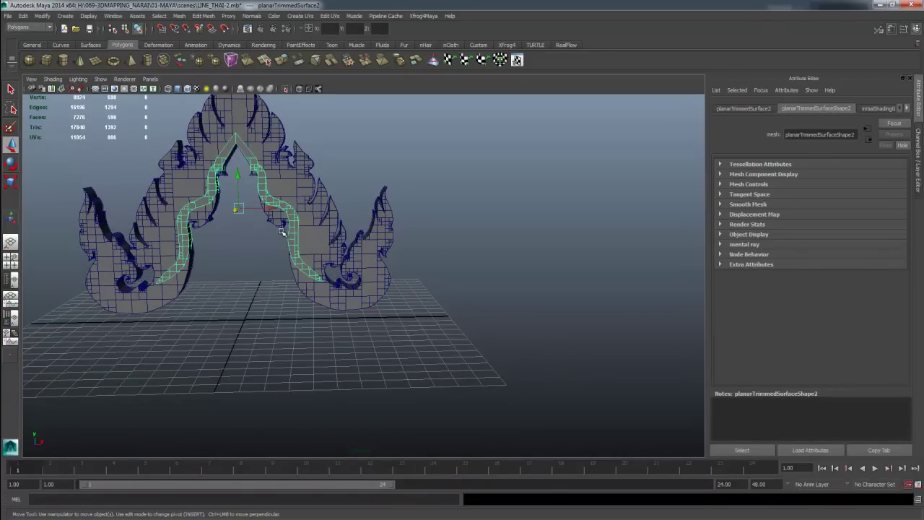
pyautogui.press('r')
pyautogui.moveTo(237, 207); pyautogui.dragTo(249, 208)
# Reselect the inner strip from a new angle and adjust its scale
pyautogui.click(440, 222)
pyautogui.keyDown('alt'); pyautogui.moveTo(453, 241); pyautogui.dragTo(323, 244); pyautogui.keyUp('alt')
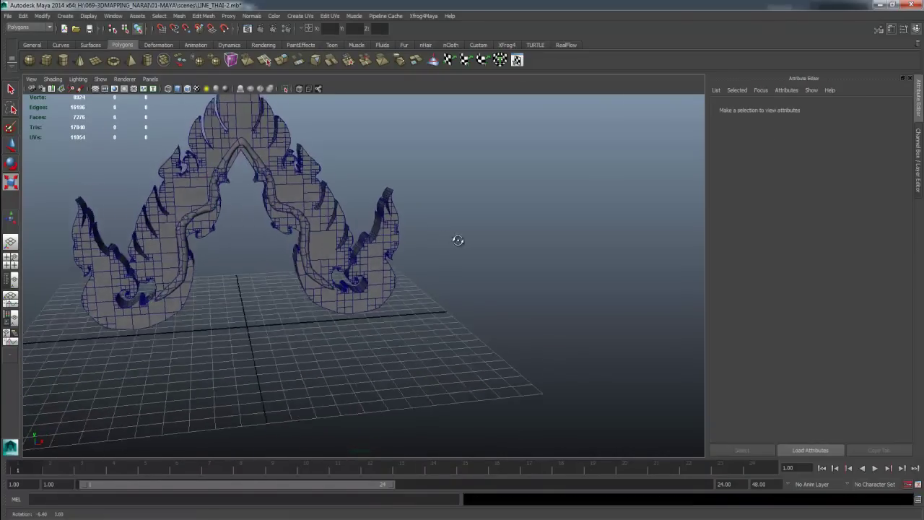
pyautogui.click(323, 244)
pyautogui.click(258, 346)
pyautogui.moveTo(258, 346)
pyautogui.keyDown('alt'); pyautogui.mouseDown()
pyautogui.moveTo(242, 343)
pyautogui.moveTo(288, 237)
pyautogui.mouseUp(); pyautogui.keyUp('alt')
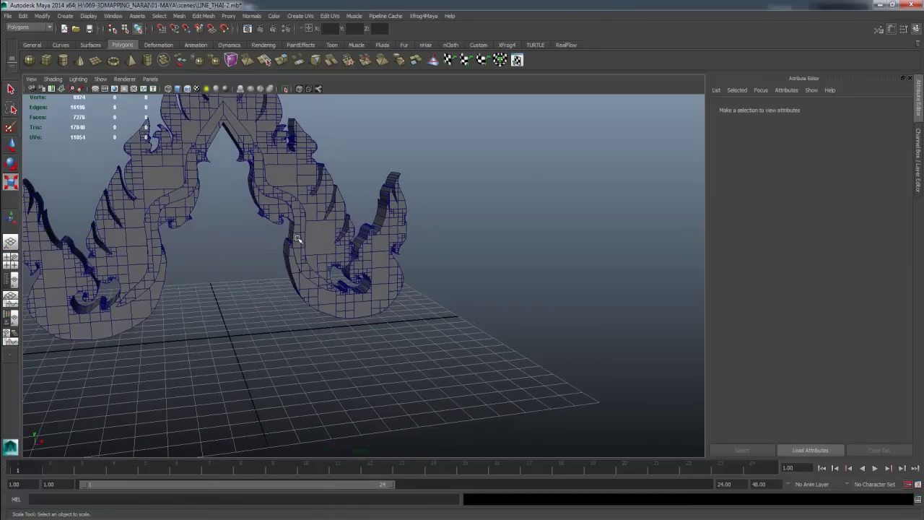
pyautogui.click(297, 238)
pyautogui.keyDown('alt'); pyautogui.moveTo(251, 192); pyautogui.dragTo(261, 208); pyautogui.keyUp('alt')
pyautogui.moveTo(274, 209); pyautogui.dragTo(269, 205, button='middle')
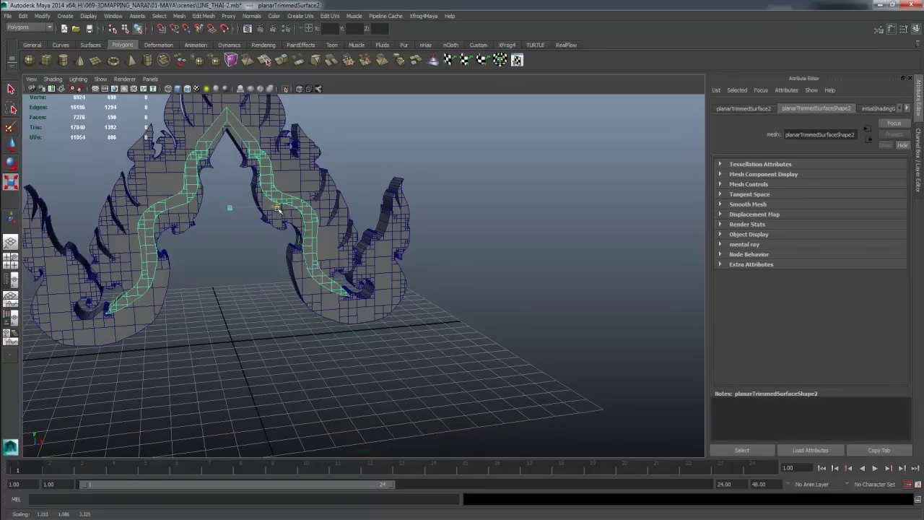
pyautogui.moveTo(226, 163); pyautogui.dragTo(230, 190)
# Widen the inner strip slightly and reposition it snugly within the arch
pyautogui.press('w')
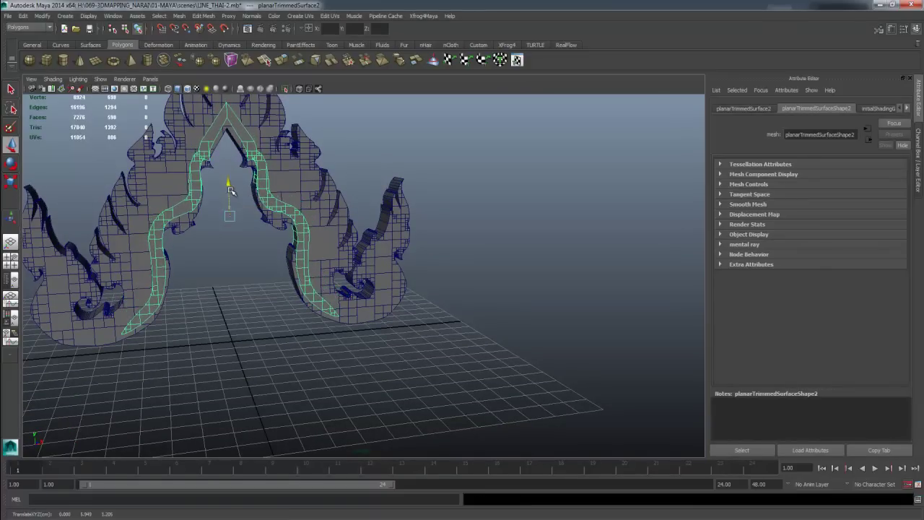
pyautogui.press('r')
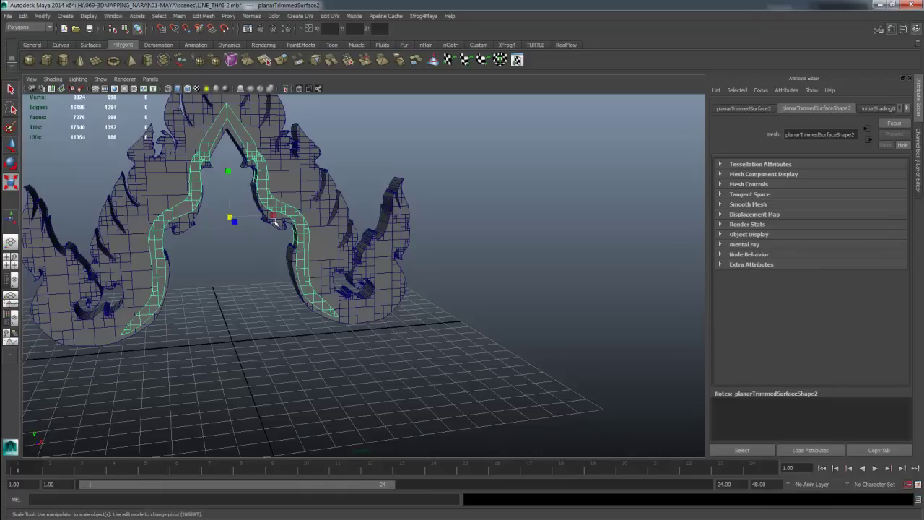
pyautogui.moveTo(277, 220); pyautogui.dragTo(277, 218, button='middle')
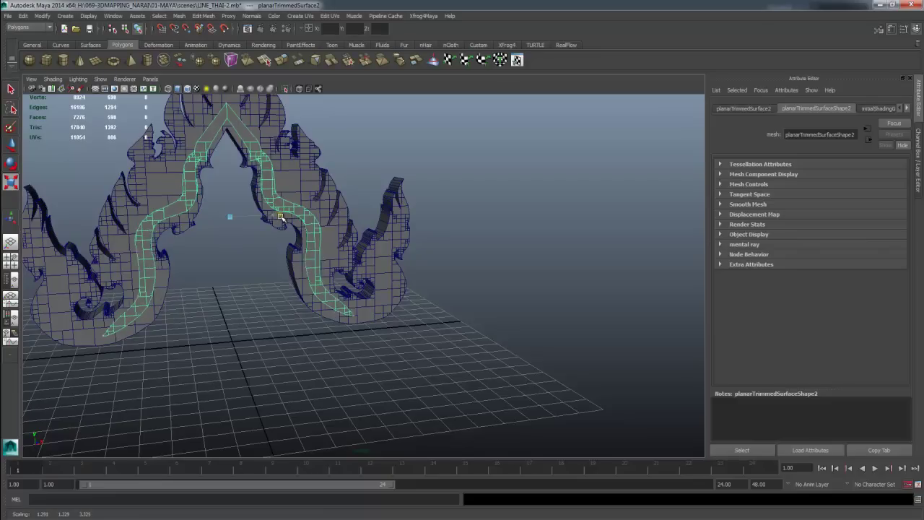
pyautogui.moveTo(277, 217); pyautogui.dragTo(274, 215, button='middle')
pyautogui.press('w')
pyautogui.moveTo(231, 189); pyautogui.dragTo(258, 257)
pyautogui.click(231, 299)
pyautogui.moveTo(231, 299)
pyautogui.keyDown('alt'); pyautogui.mouseDown()
pyautogui.moveTo(245, 276)
pyautogui.moveTo(303, 289)
pyautogui.moveTo(214, 289)
pyautogui.moveTo(270, 274)
pyautogui.moveTo(288, 284)
pyautogui.moveTo(334, 236)
pyautogui.mouseUp(); pyautogui.keyUp('alt')
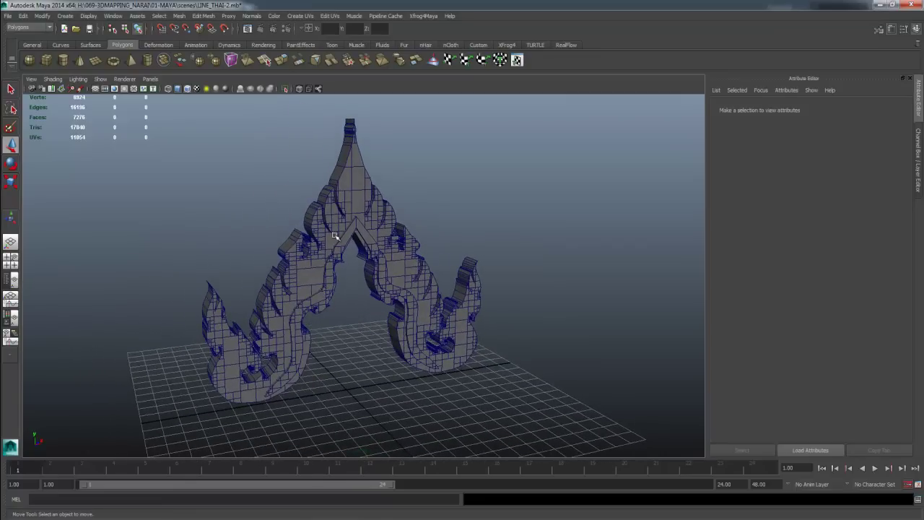
# Set the renderer to mental ray and create a Physical Sun and Sky under Indirect Lighting
pyautogui.click(287, 29)
pyautogui.click(566, 109)
pyautogui.click(556, 137)
pyautogui.click(625, 127)
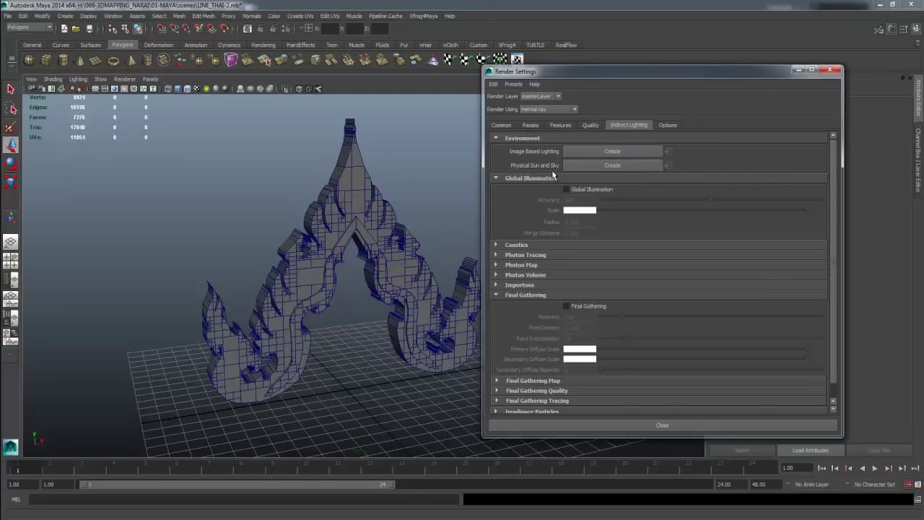
pyautogui.click(606, 165)
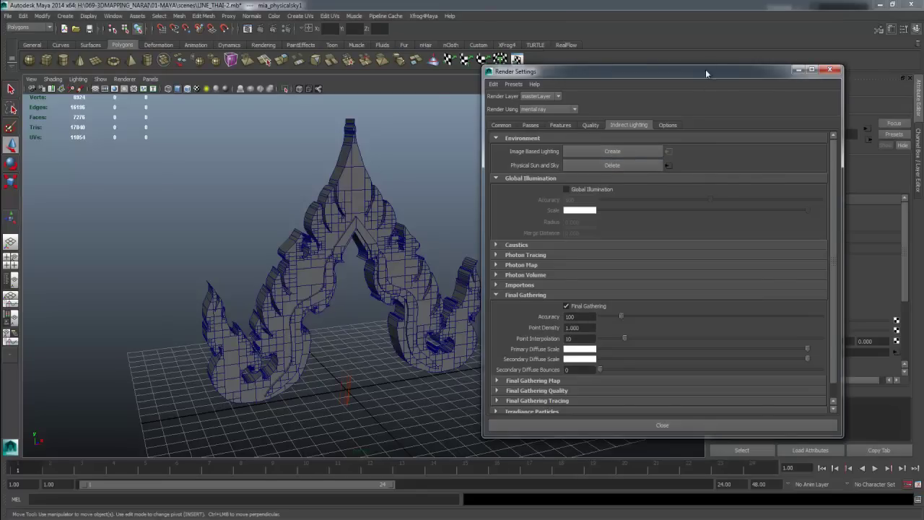
# Close Render Settings and render the current frame of the arch ornament
pyautogui.moveTo(705, 70); pyautogui.dragTo(440, 69)
pyautogui.moveTo(393, 180)
pyautogui.keyDown('alt'); pyautogui.mouseDown()
pyautogui.moveTo(433, 174)
pyautogui.moveTo(438, 183)
pyautogui.mouseUp(); pyautogui.keyUp('alt')
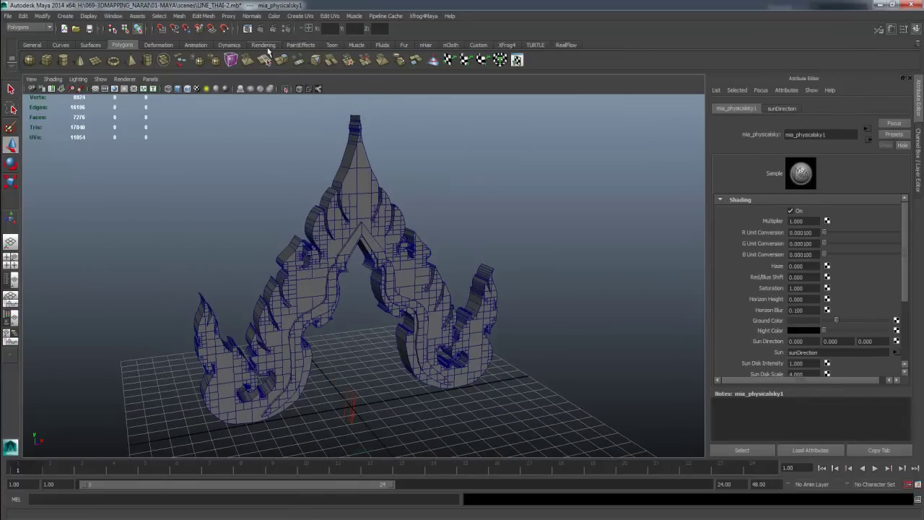
pyautogui.click(260, 33)
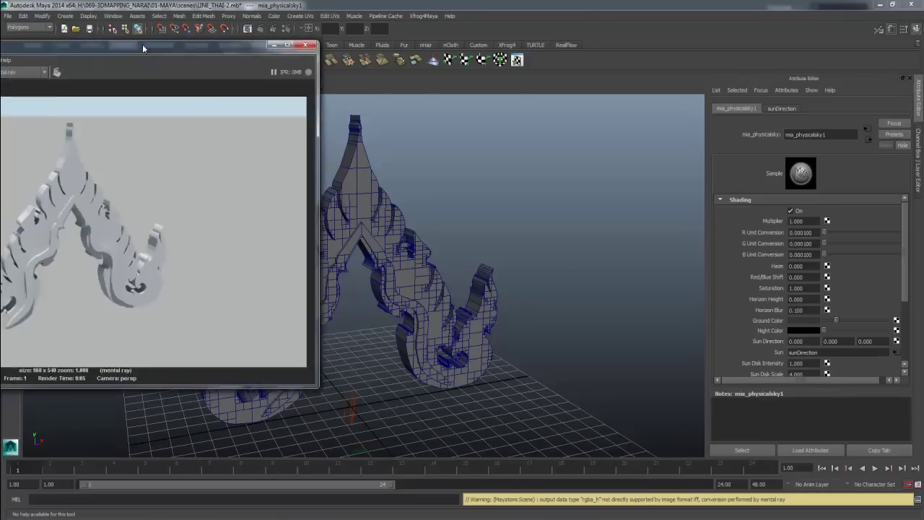
# Centre the Render View window and tumble the viewport to view the ornament from another angle
pyautogui.moveTo(353, 56); pyautogui.dragTo(546, 60)
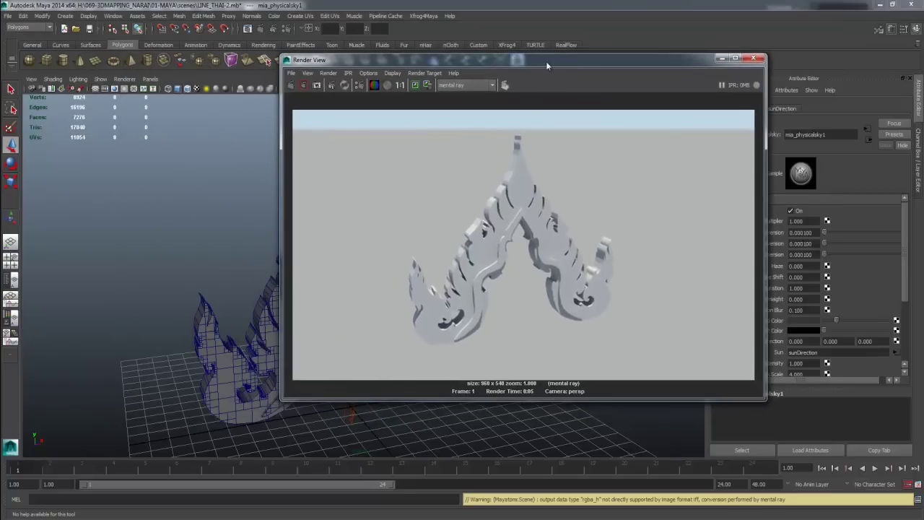
pyautogui.moveTo(181, 218)
pyautogui.keyDown('alt'); pyautogui.mouseDown()
pyautogui.moveTo(189, 221)
pyautogui.moveTo(156, 212)
pyautogui.moveTo(206, 226)
pyautogui.moveTo(200, 221)
pyautogui.mouseUp(); pyautogui.keyUp('alt')
pyautogui.moveTo(453, 60); pyautogui.dragTo(510, 76)
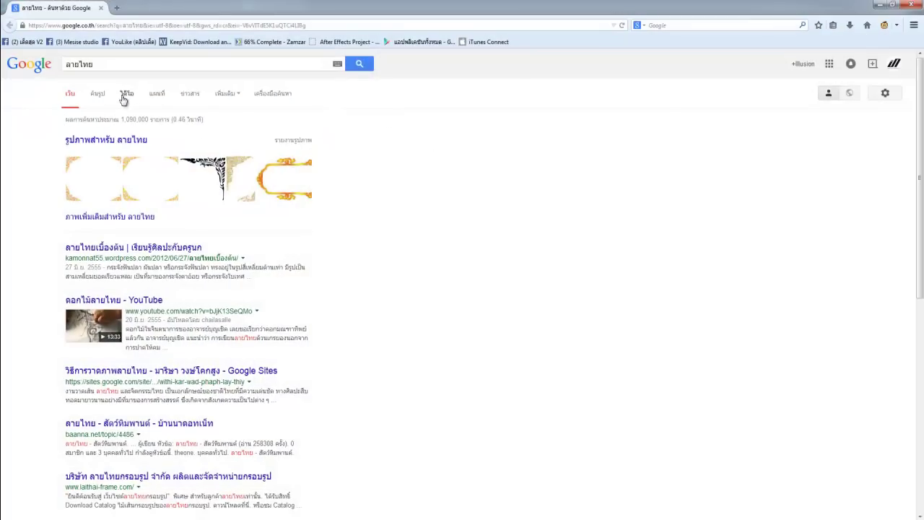
# Switch the ลายไทย search to Images and scroll through the Thai ornament thumbnails and back up
pyautogui.click(97, 94)
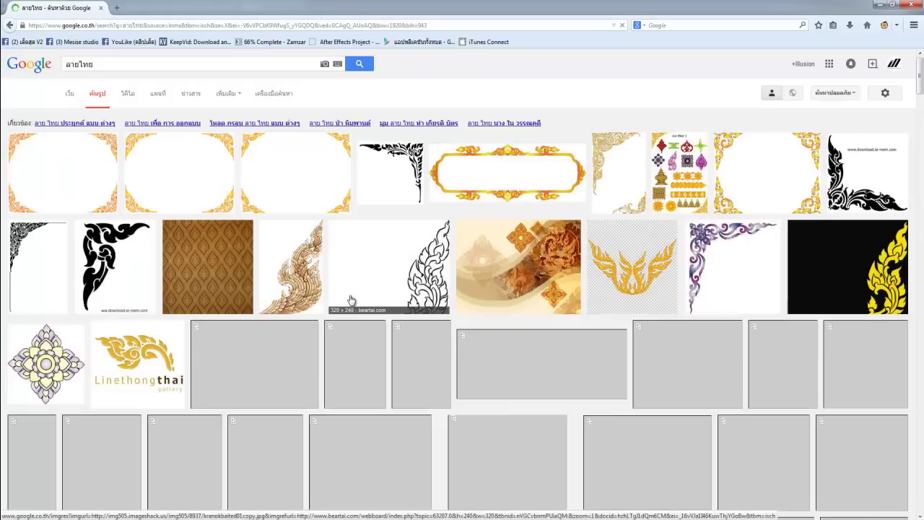
pyautogui.scroll(-2, 346, 318)
pyautogui.scroll(-1, 344, 332)
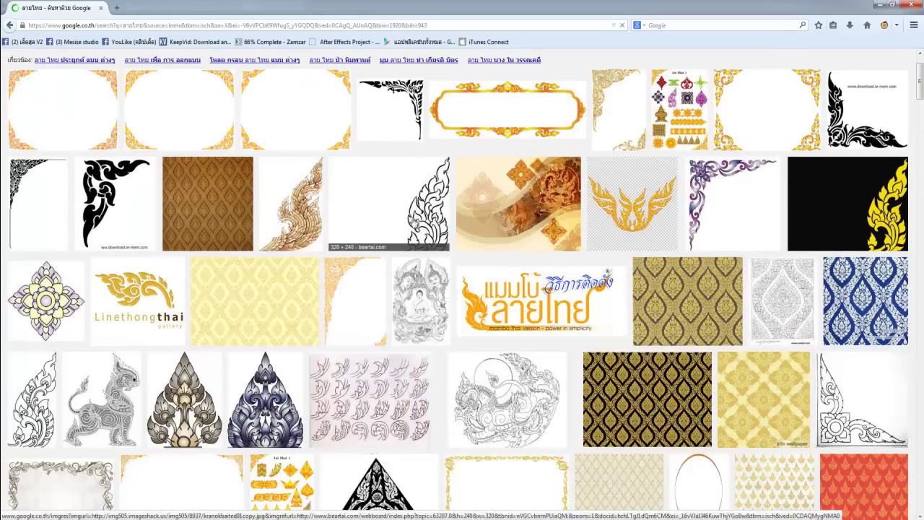
pyautogui.scroll(-1, 466, 400)
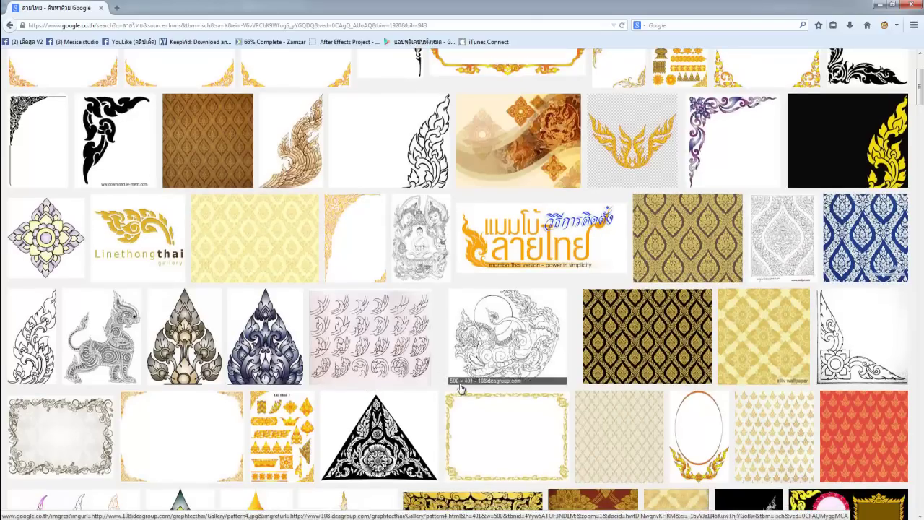
pyautogui.scroll(-1, 406, 372)
pyautogui.scroll(-1, 393, 372)
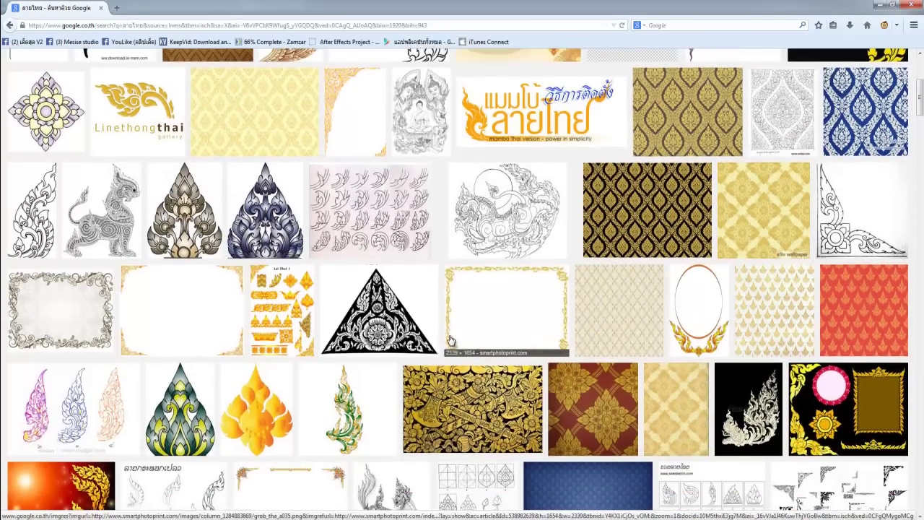
pyautogui.scroll(-1, 448, 364)
pyautogui.scroll(-2, 448, 365)
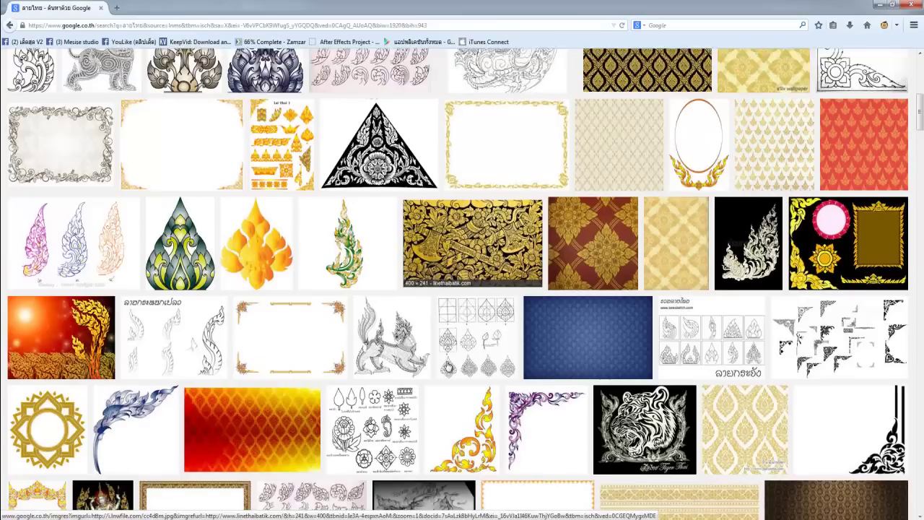
pyautogui.scroll(-1, 448, 364)
pyautogui.scroll(-1, 447, 361)
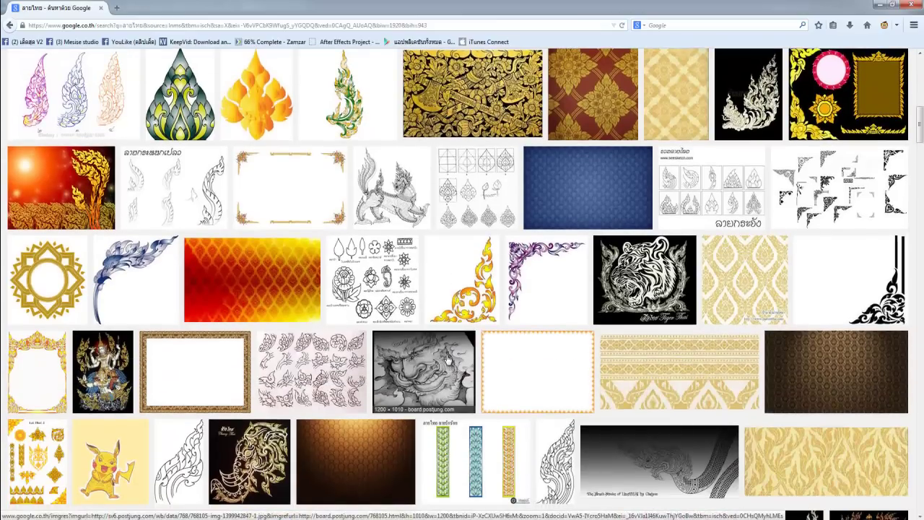
pyautogui.scroll(-1, 433, 358)
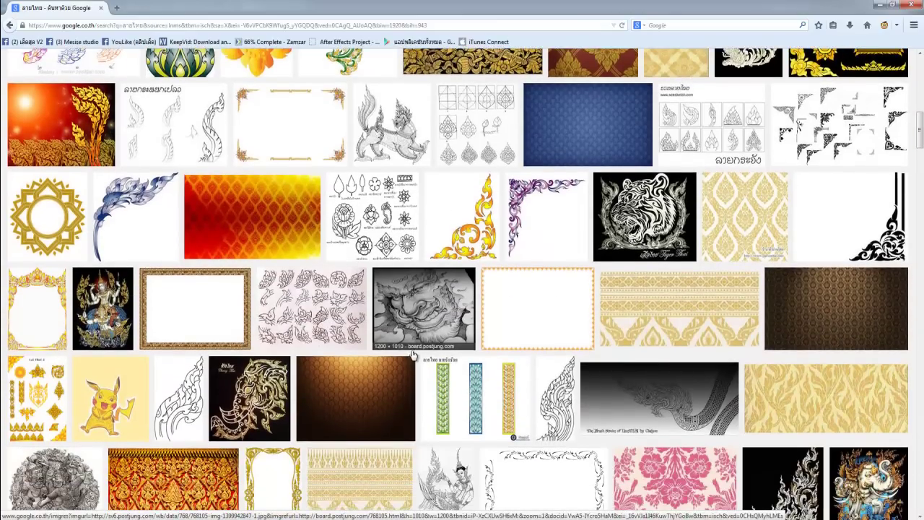
pyautogui.scroll(-1, 415, 360)
pyautogui.scroll(-1, 415, 361)
pyautogui.scroll(-1, 415, 361)
pyautogui.scroll(-2, 416, 361)
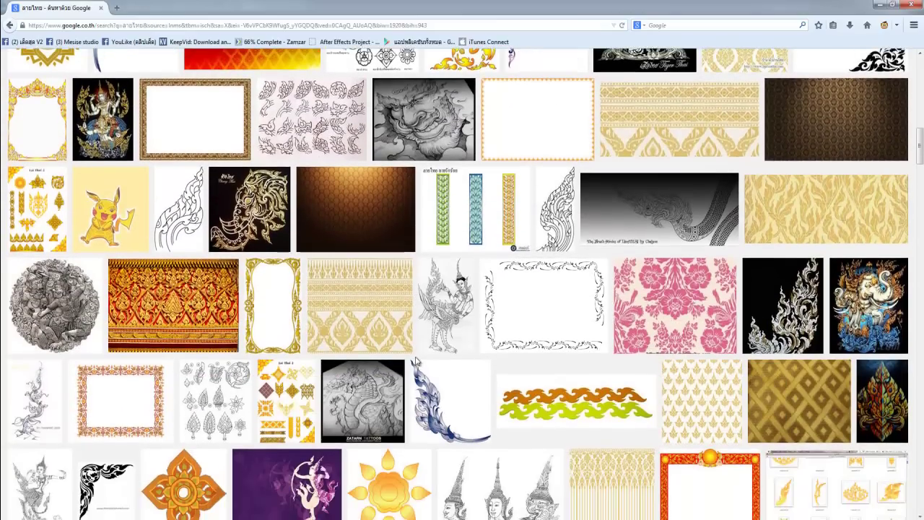
pyautogui.scroll(1, 253, 322)
pyautogui.scroll(1, 249, 317)
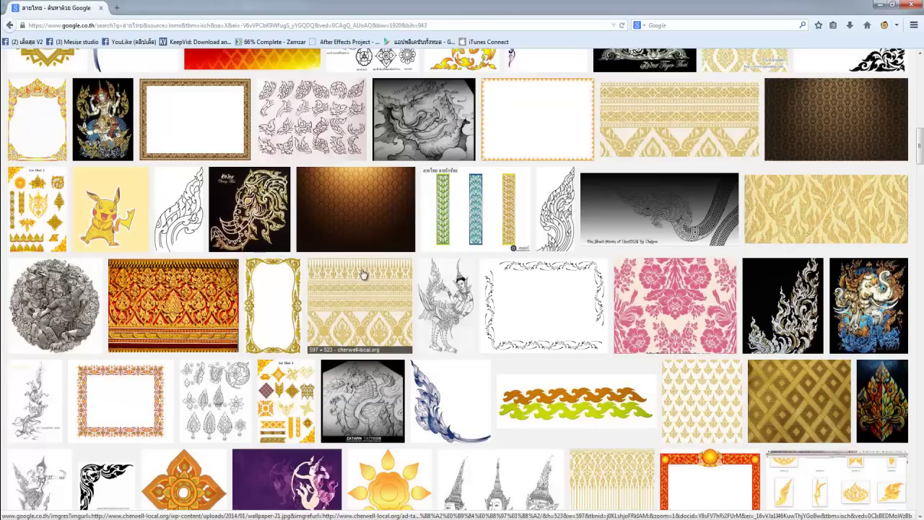
pyautogui.scroll(3, 361, 286)
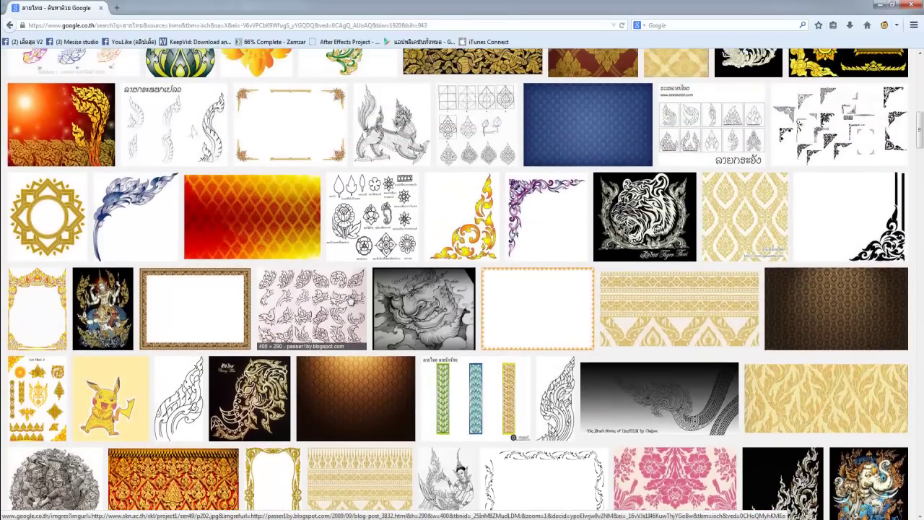
pyautogui.scroll(2, 347, 295)
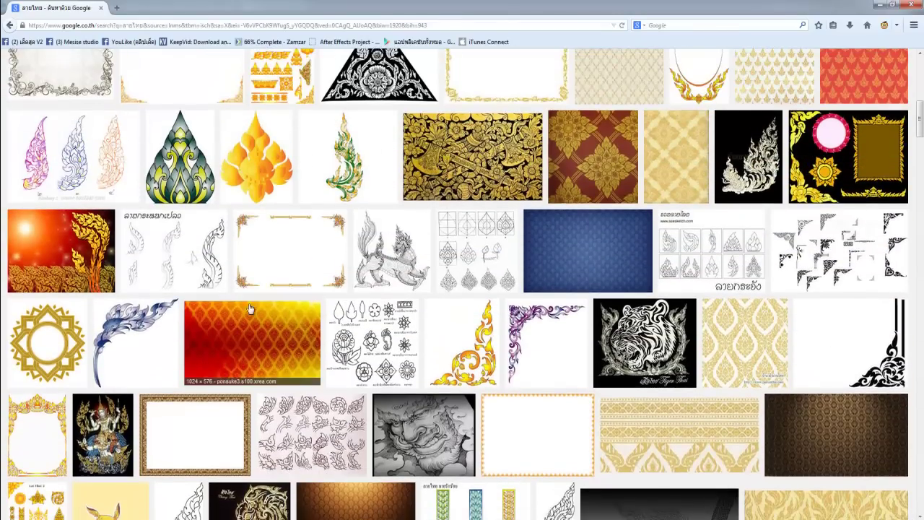
pyautogui.scroll(5, 238, 303)
pyautogui.scroll(3, 245, 296)
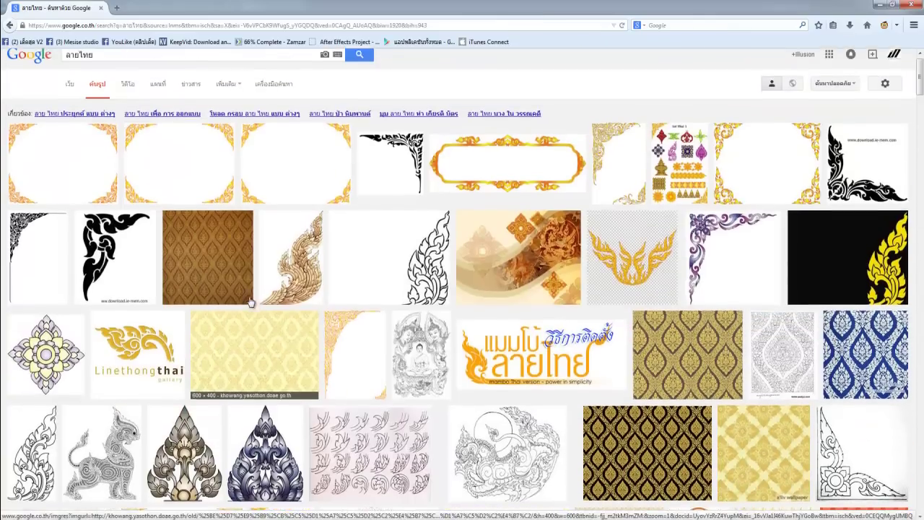
# Filter the image results to Black and white and preview the three Thai heads drawing
pyautogui.click(273, 93)
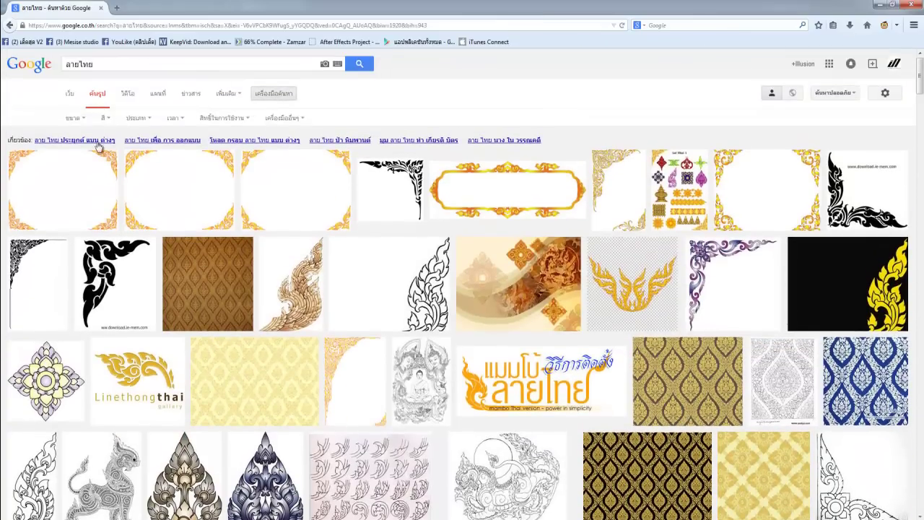
pyautogui.click(105, 118)
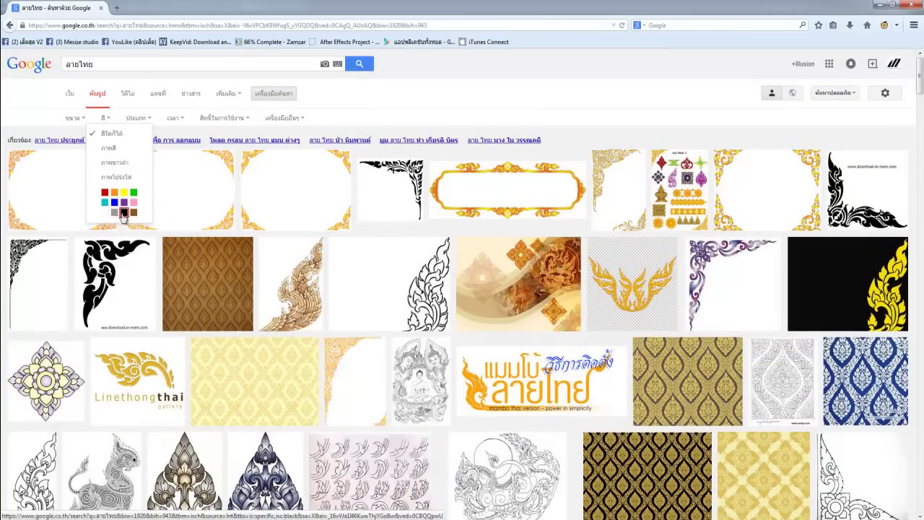
pyautogui.click(130, 164)
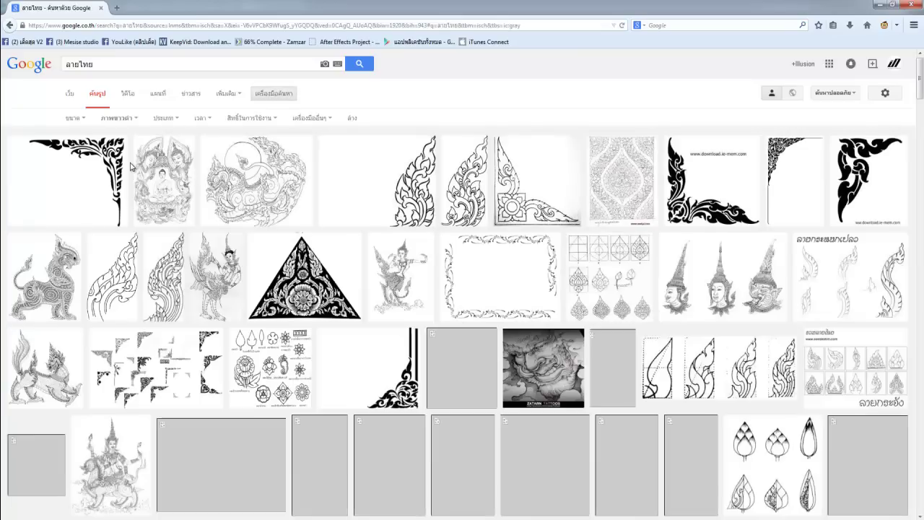
pyautogui.scroll(-2, 413, 316)
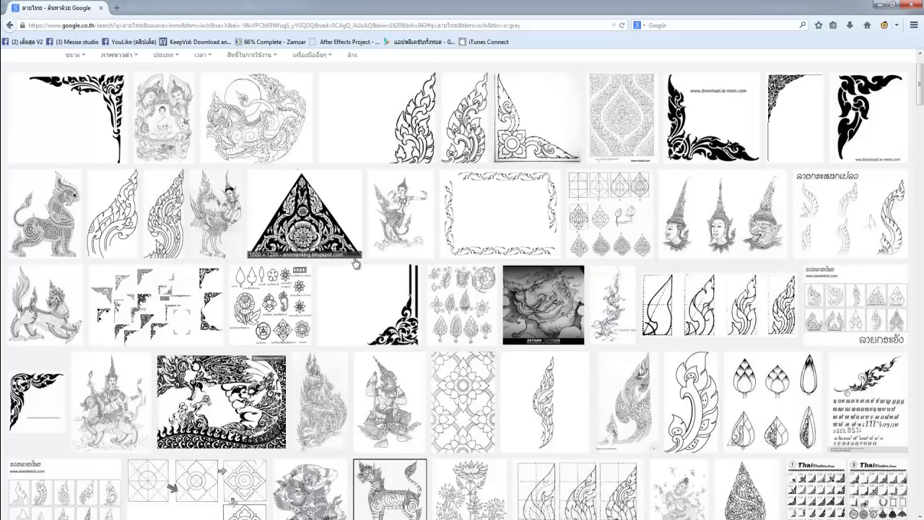
pyautogui.click(713, 243)
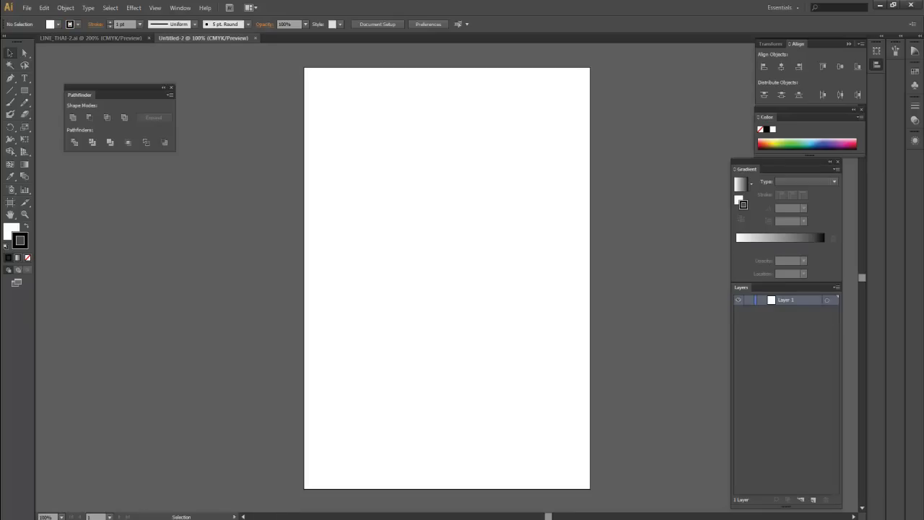
# Place the Thai heads drawing in the new document, position it, and test a default Image Trace
pyautogui.click(421, 260)
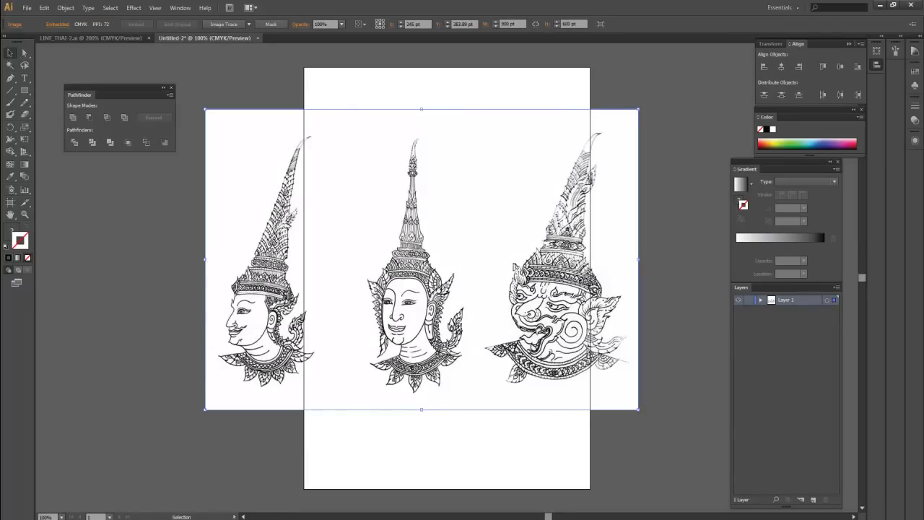
pyautogui.moveTo(491, 276)
pyautogui.mouseDown()
pyautogui.moveTo(397, 270)
pyautogui.moveTo(408, 295)
pyautogui.moveTo(430, 305)
pyautogui.mouseUp()
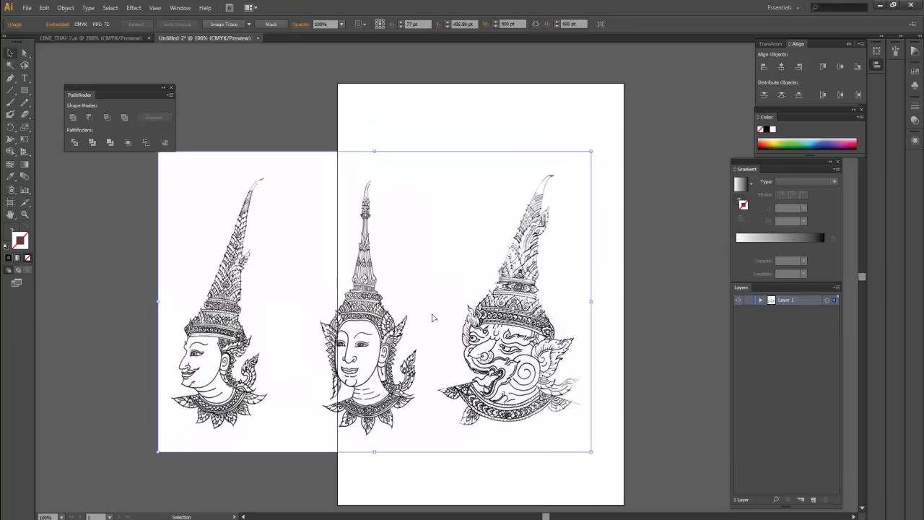
pyautogui.moveTo(433, 318); pyautogui.dragTo(449, 333)
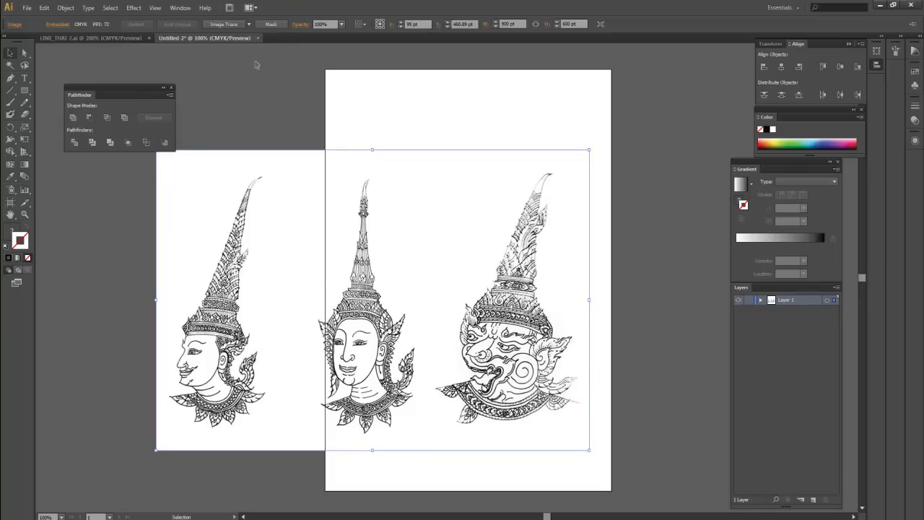
pyautogui.click(226, 26)
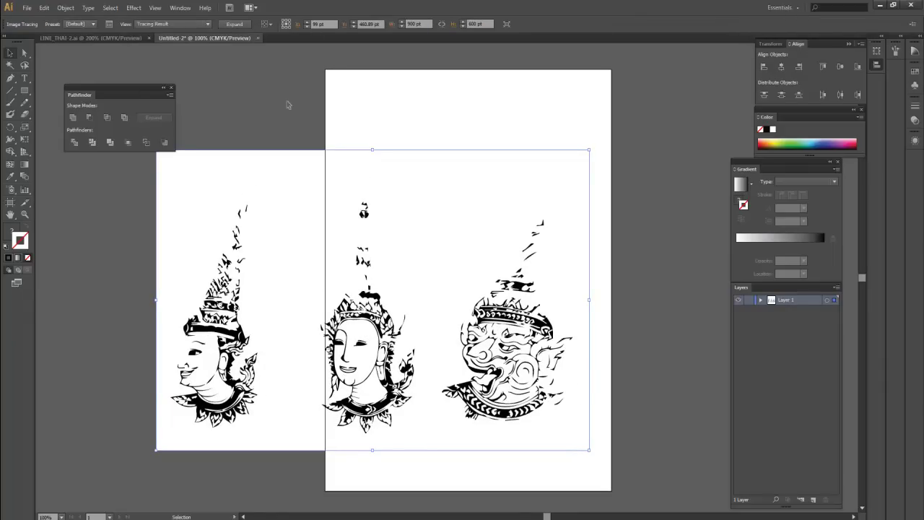
pyautogui.hotkey('ctrl', 'z')
# Trace the drawing with the Sketched Art preset, then undo it
pyautogui.click(249, 25)
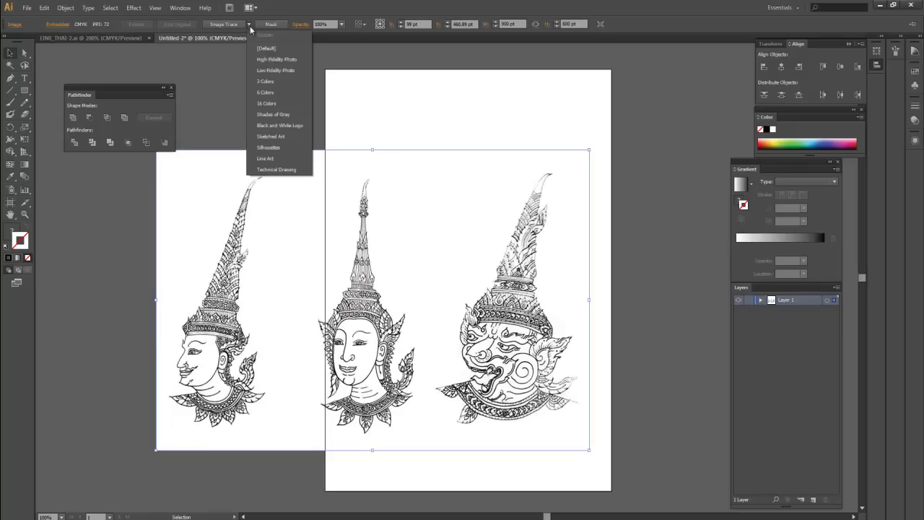
pyautogui.click(292, 136)
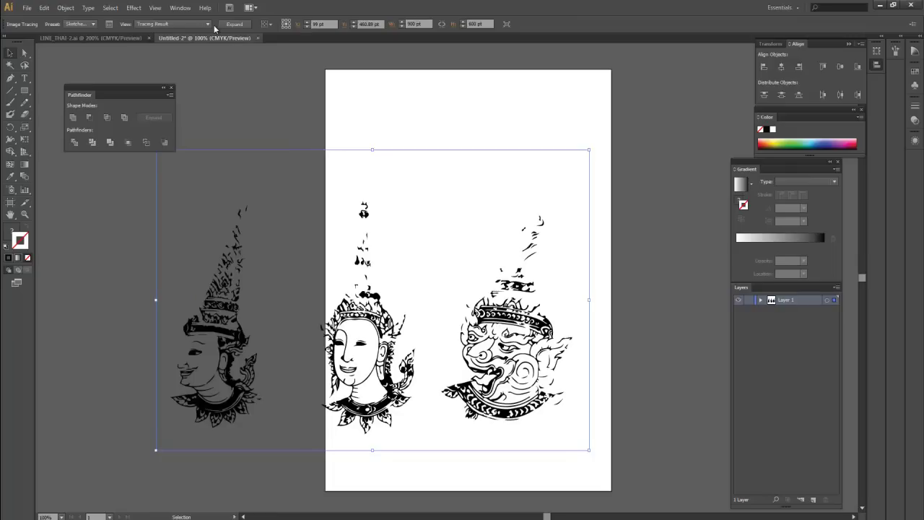
pyautogui.click(208, 24)
pyautogui.click(241, 75)
pyautogui.hotkey('ctrl', 'z')
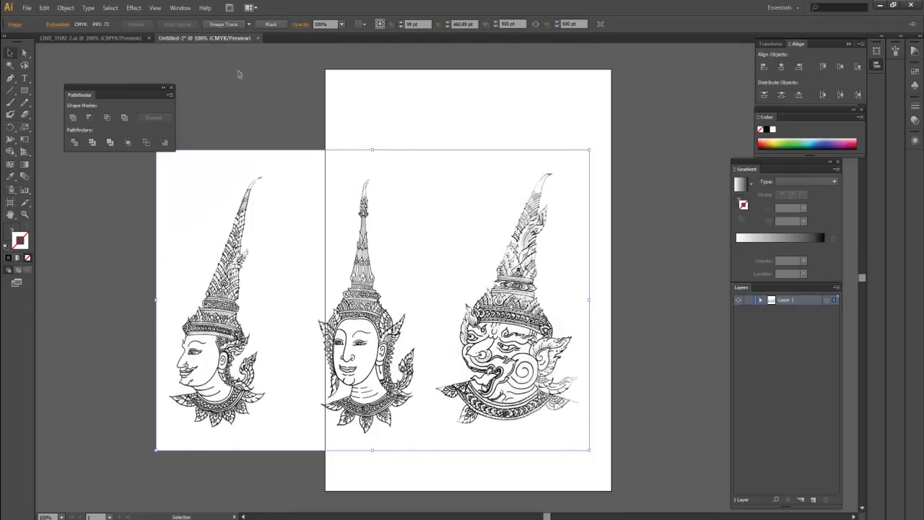
# Trace the drawing with the Line Art preset, then undo it and clear the selection
pyautogui.click(249, 26)
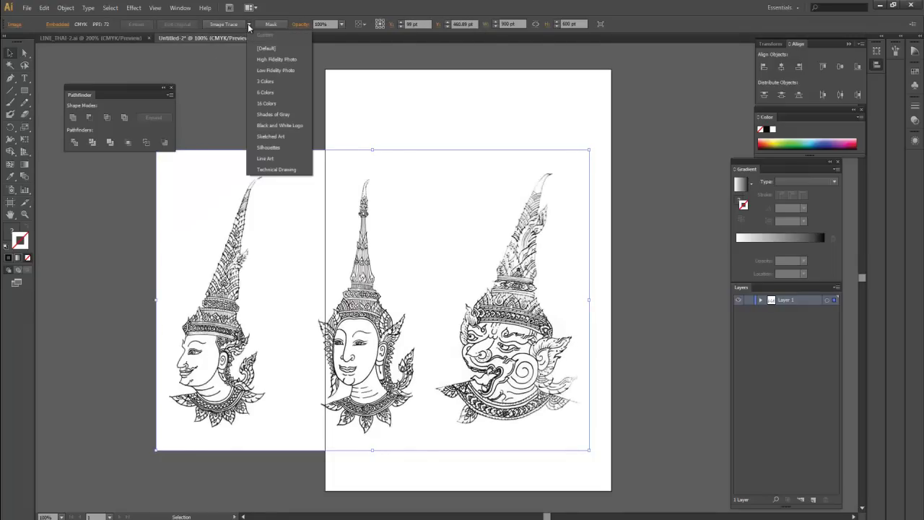
pyautogui.click(280, 159)
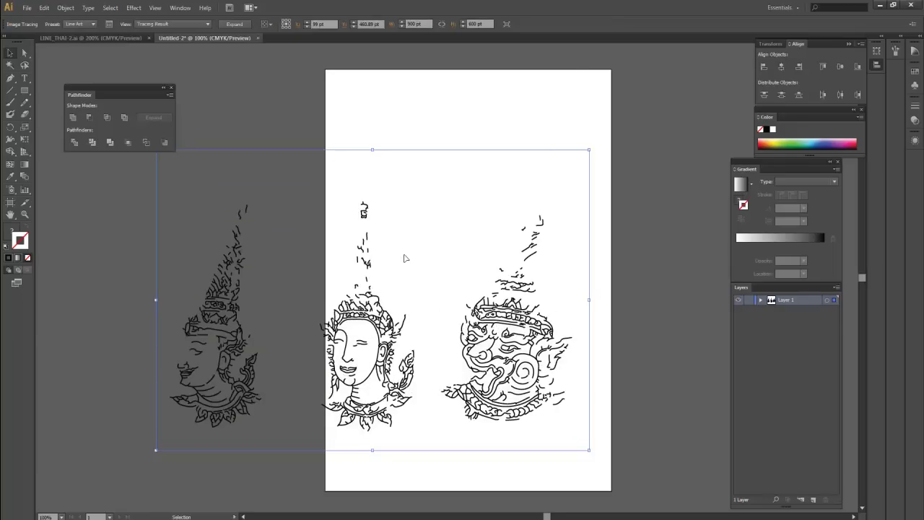
pyautogui.press('a')
pyautogui.hotkey('ctrl', 'z')
pyautogui.click(643, 310)
pyautogui.moveTo(645, 309); pyautogui.dragTo(575, 320)
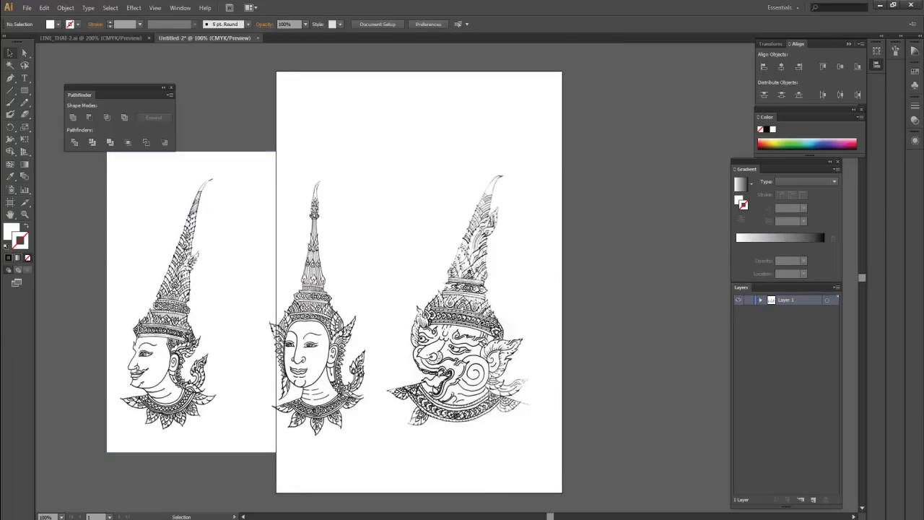
# Delete the pasted web address text and the placed Thai heads picture from Untitled-2
pyautogui.scroll(2, 418, 289)
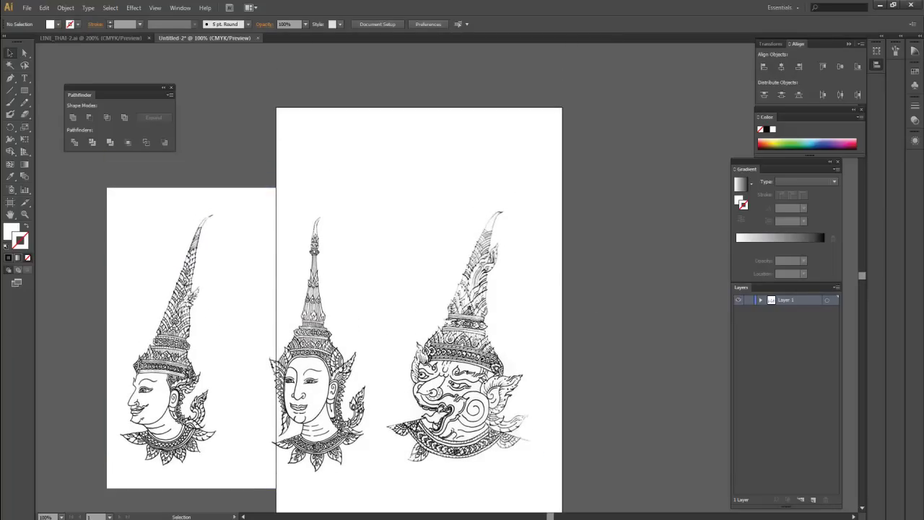
pyautogui.scroll(2, 418, 311)
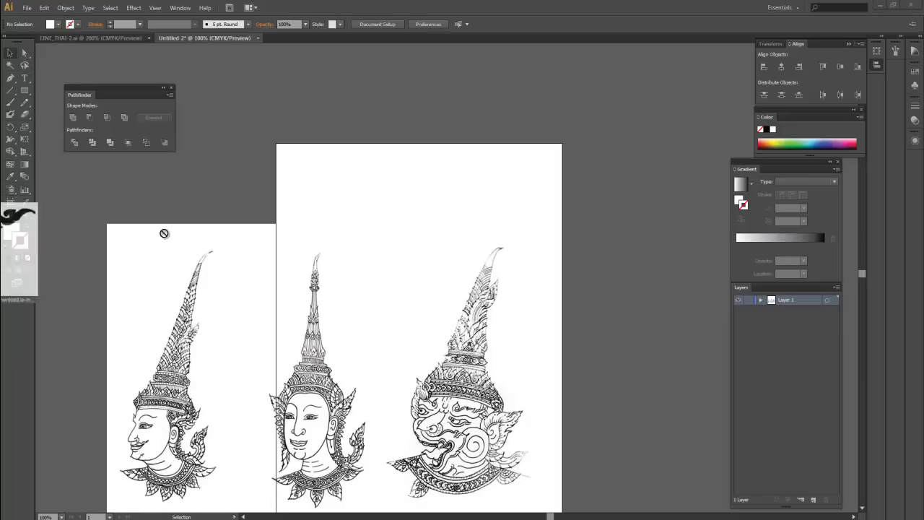
pyautogui.hotkey('ctrl', 'v')
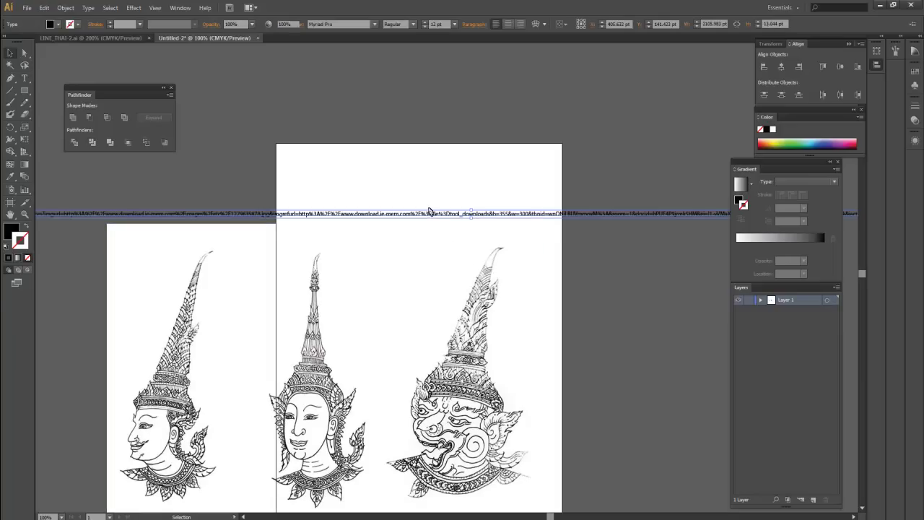
pyautogui.press('Delete')
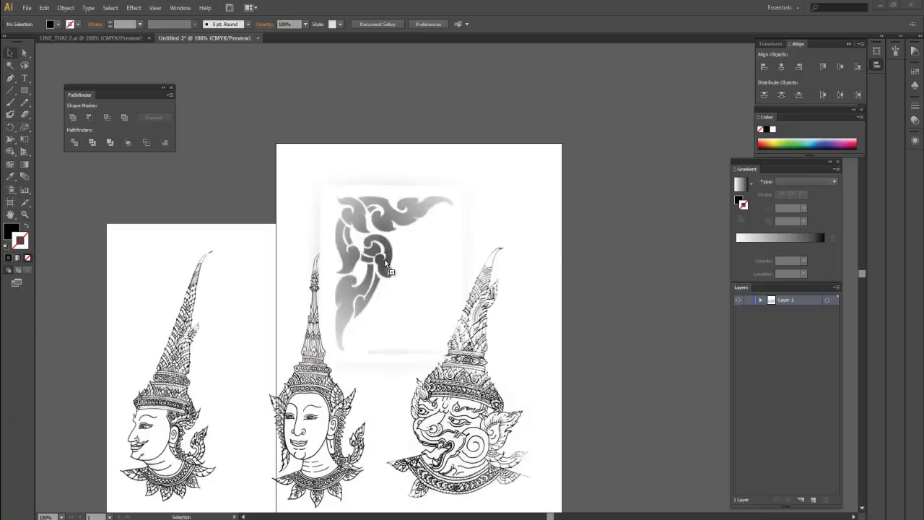
pyautogui.moveTo(50, 308); pyautogui.dragTo(371, 277)
pyautogui.press('Delete')
pyautogui.click(325, 296)
pyautogui.press('Delete')
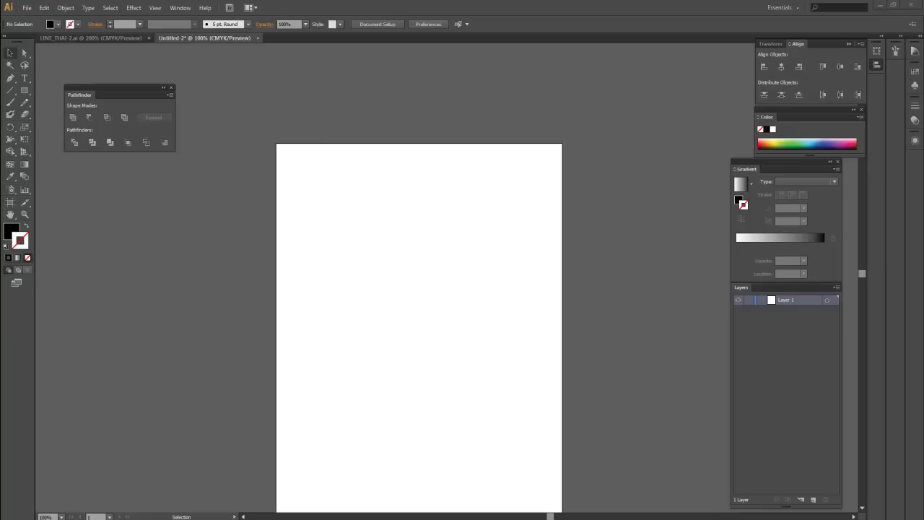
# Paste the Thai corner ornament image, move it to the page's upper left and enlarge it
pyautogui.hotkey('ctrl', 'v')
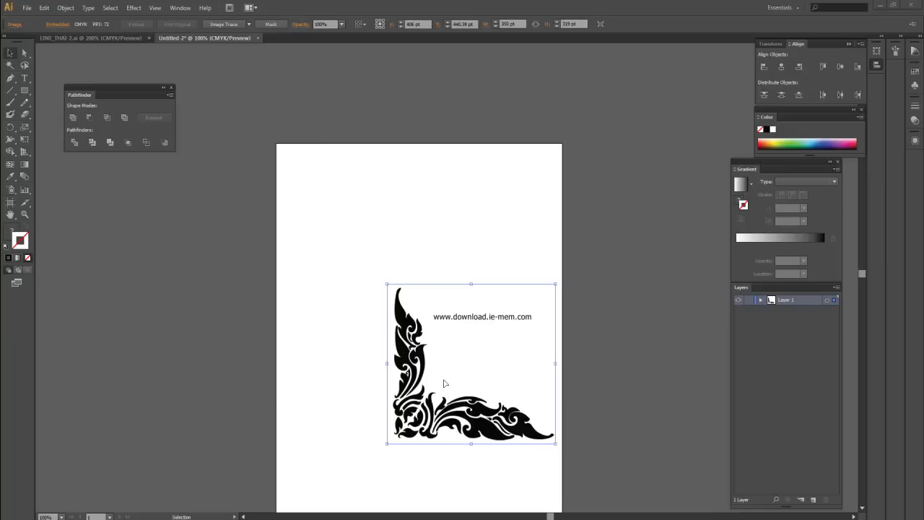
pyautogui.moveTo(397, 327); pyautogui.dragTo(287, 217)
pyautogui.moveTo(457, 350); pyautogui.dragTo(541, 431)
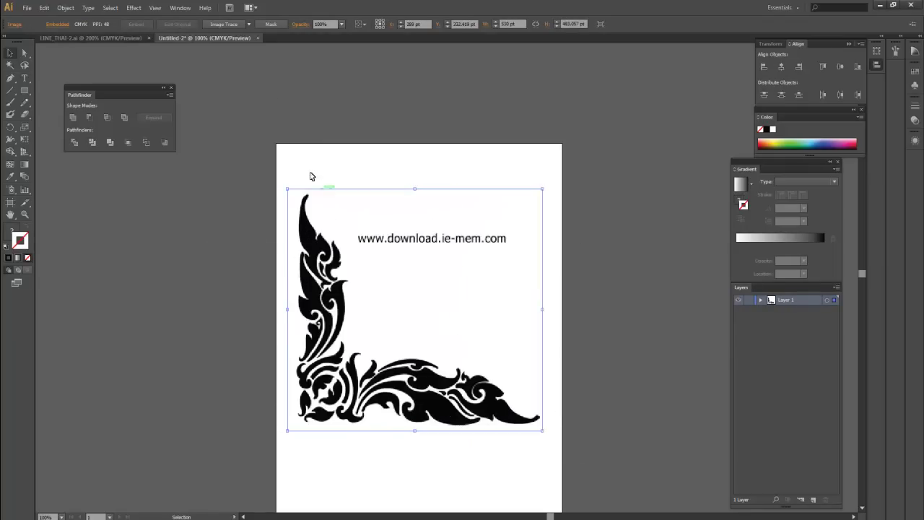
# Trace the ornament with the Low Fidelity Photo preset, then expand and ungroup the paths
pyautogui.click(247, 24)
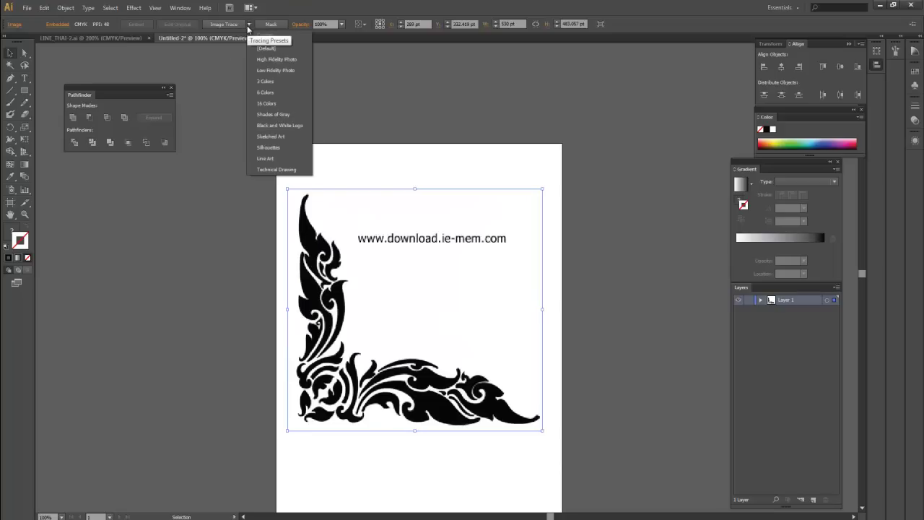
pyautogui.click(275, 70)
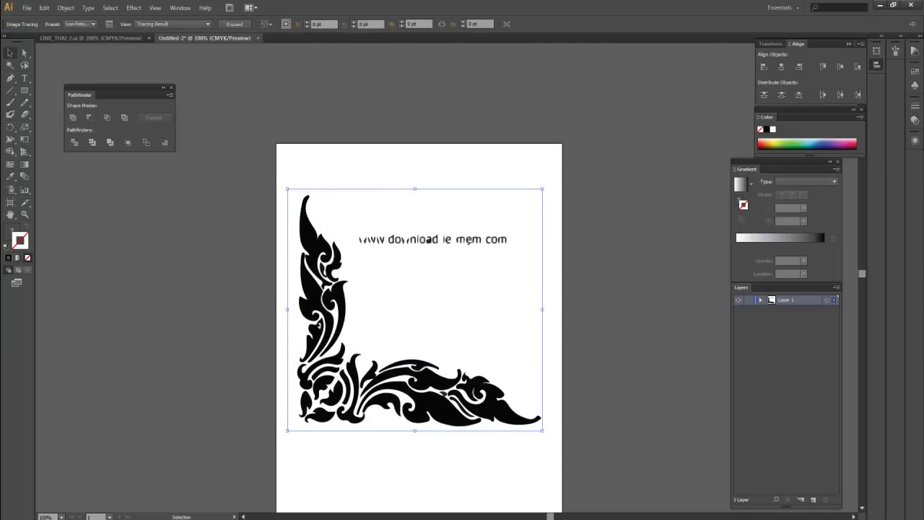
pyautogui.rightClick(469, 241)
pyautogui.click(444, 264)
pyautogui.click(236, 24)
pyautogui.rightClick(354, 232)
pyautogui.click(399, 303)
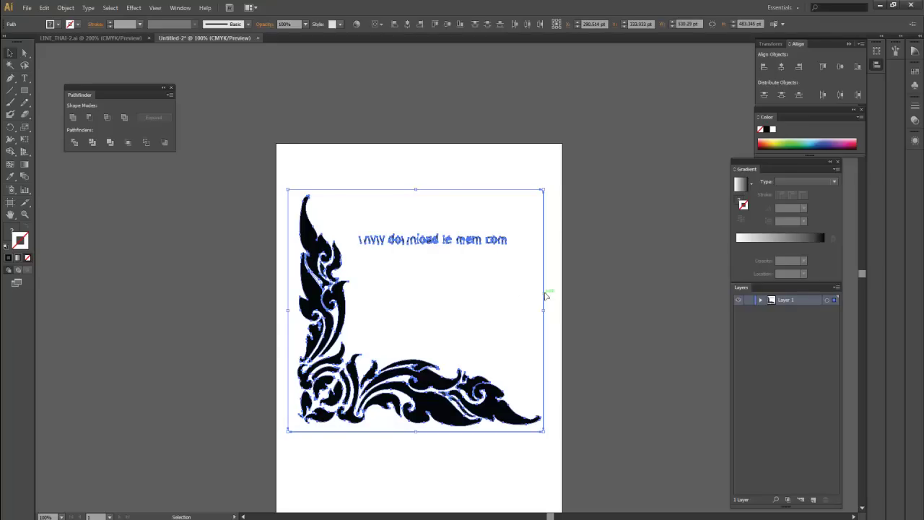
# Delete the watermark URL text and select the whole ornament artwork
pyautogui.moveTo(576, 176); pyautogui.dragTo(347, 269)
pyautogui.press('Delete')
pyautogui.moveTo(253, 180); pyautogui.dragTo(298, 297)
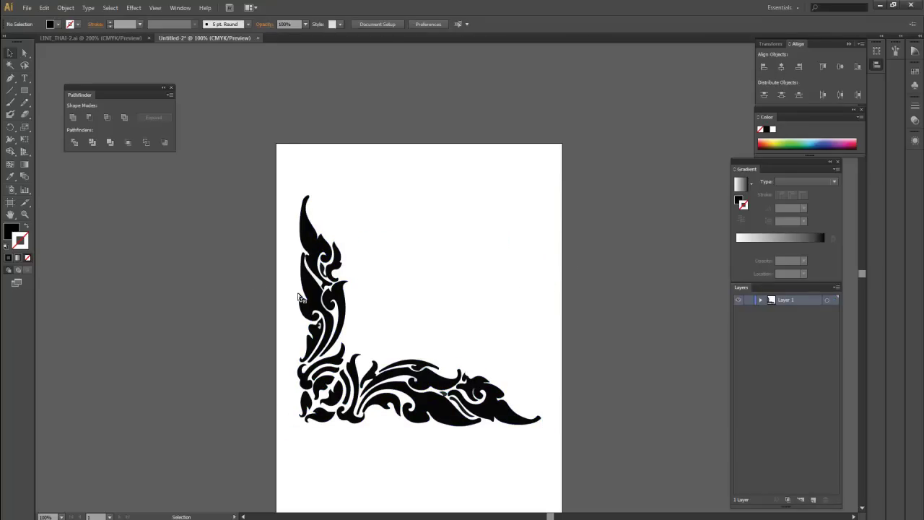
pyautogui.moveTo(560, 465); pyautogui.dragTo(271, 432)
pyautogui.moveTo(562, 150); pyautogui.dragTo(372, 345)
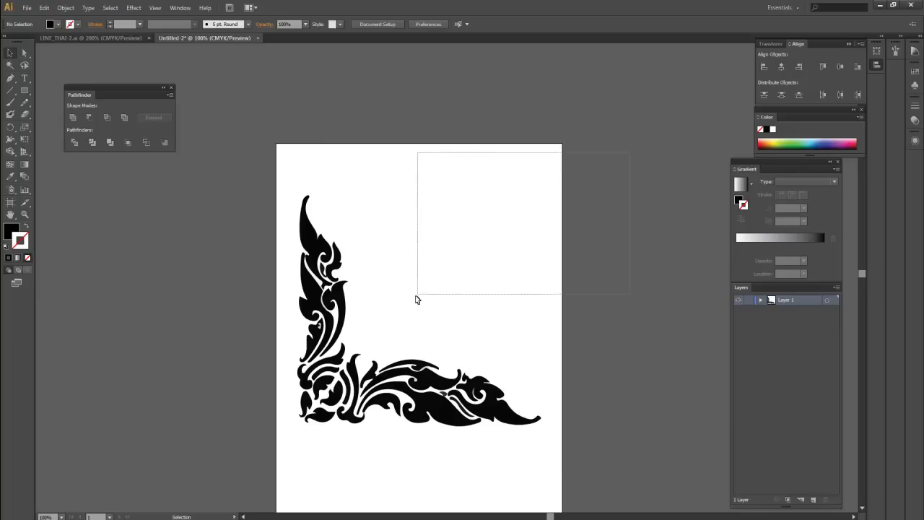
pyautogui.moveTo(240, 163)
pyautogui.mouseDown()
pyautogui.moveTo(565, 460)
pyautogui.moveTo(594, 453)
pyautogui.mouseUp()
# Save the ornament as thai3.ai with the Illustrator 3 version, accepting the legacy-format warning
pyautogui.click(594, 454)
pyautogui.hotkey('ctrl', 's')
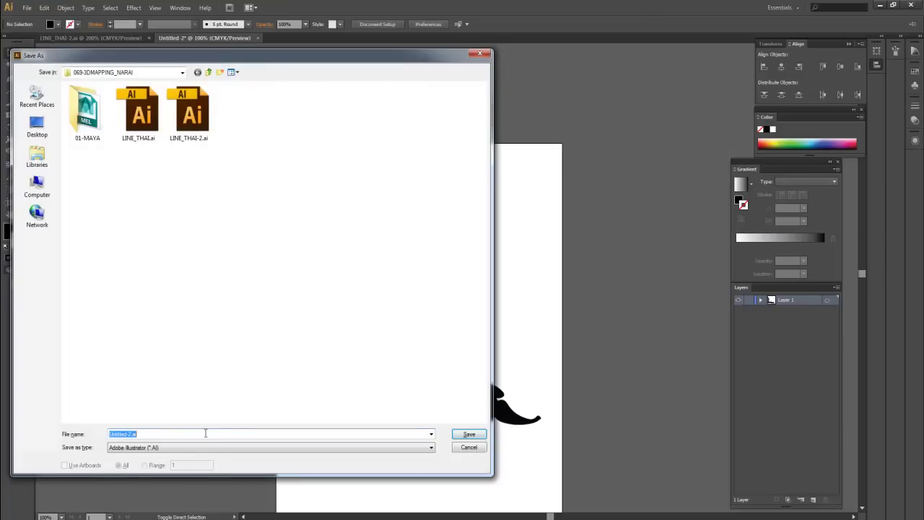
pyautogui.write('thai')
pyautogui.press('Return')
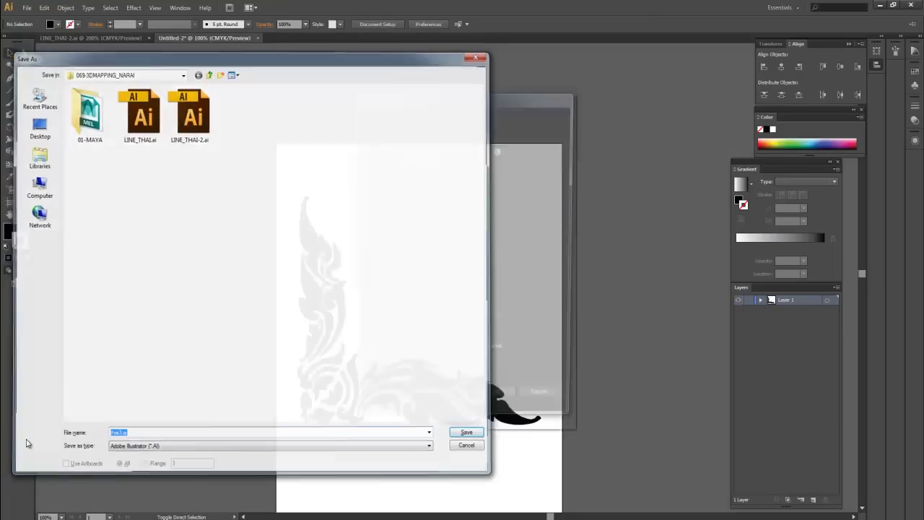
pyautogui.click(436, 122)
pyautogui.click(413, 244)
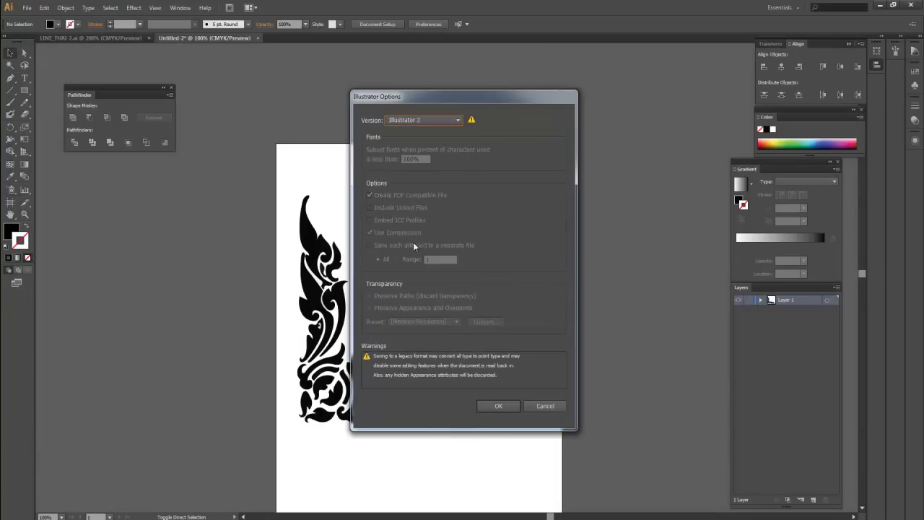
pyautogui.click(503, 405)
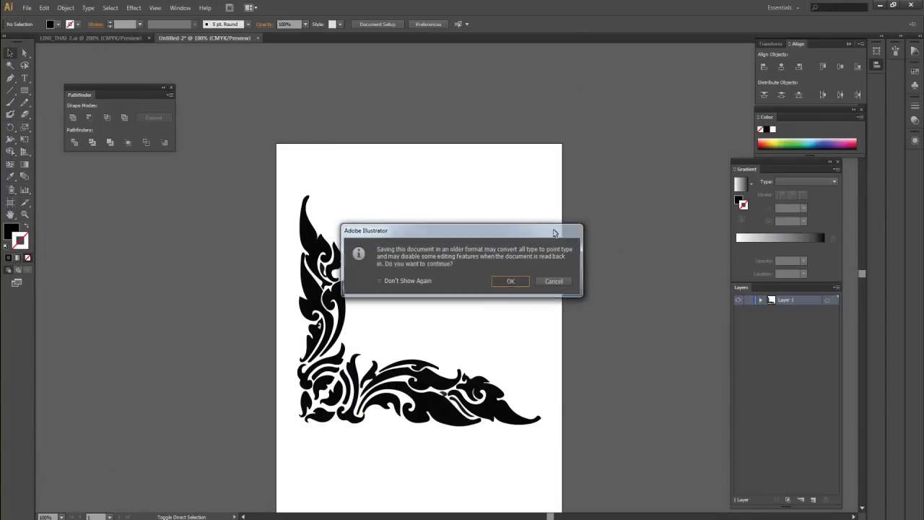
pyautogui.click(505, 281)
# Minimize Illustrator and Maya's Render View to get back to the viewport
pyautogui.click(881, 6)
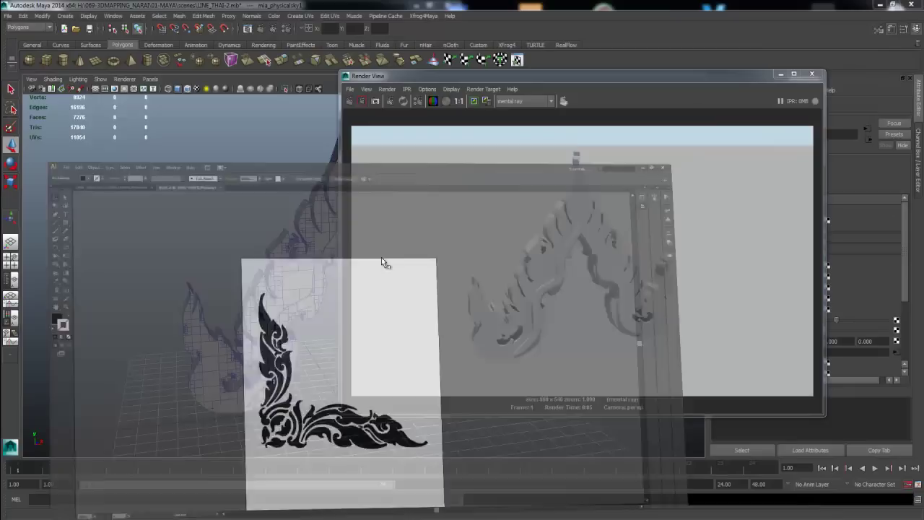
pyautogui.click(779, 74)
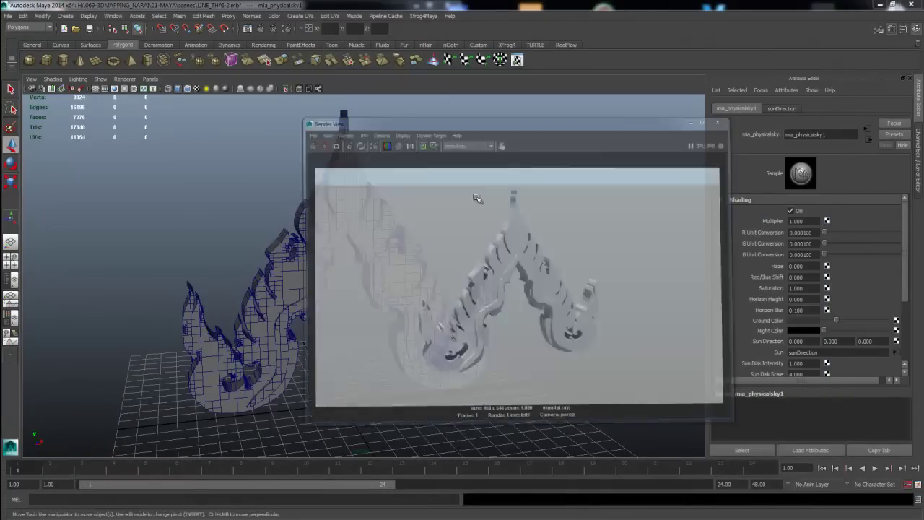
pyautogui.keyDown('alt'); pyautogui.moveTo(483, 217); pyautogui.dragTo(433, 231); pyautogui.keyUp('alt')
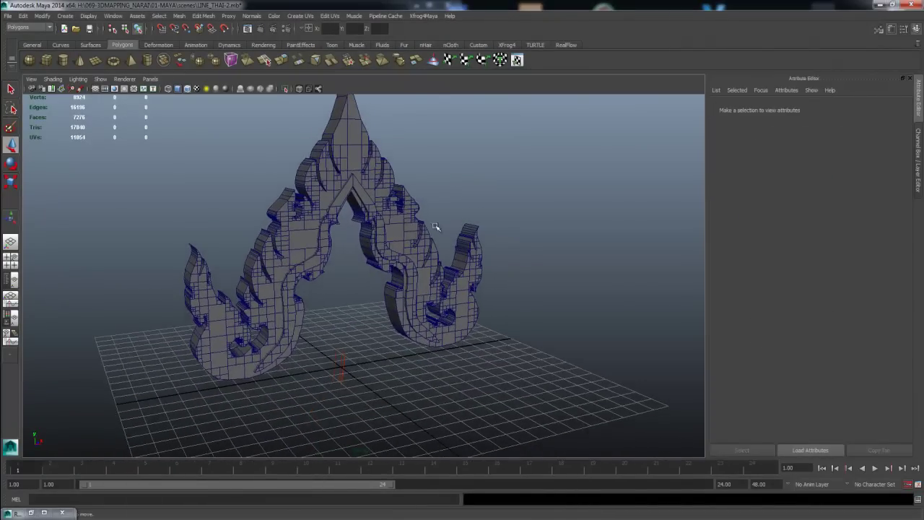
# Bring in the thai3.ai ornament curves, frame them facing the camera, and select them all
pyautogui.hotkey('alt', 'Tab')
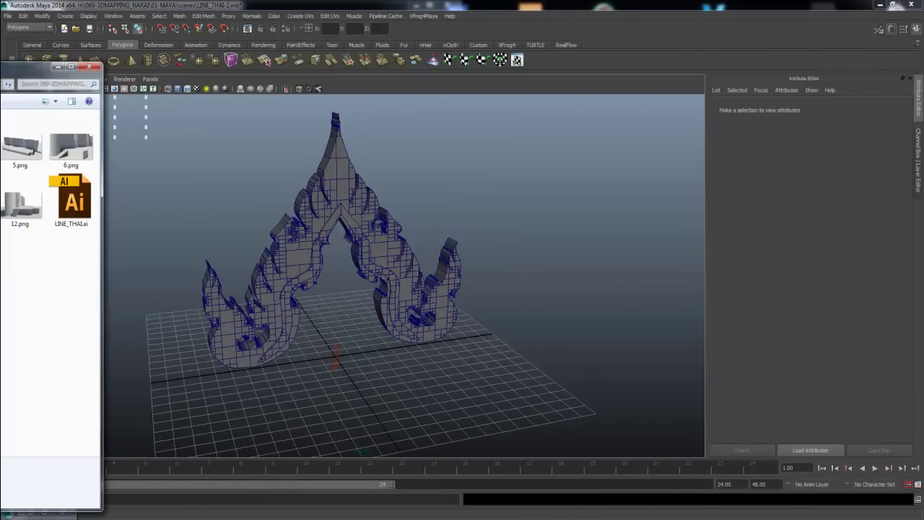
pyautogui.click(507, 300)
pyautogui.keyDown('alt'); pyautogui.moveTo(490, 344); pyautogui.dragTo(386, 158, button='middle'); pyautogui.keyUp('alt')
pyautogui.moveTo(386, 159)
pyautogui.keyDown('alt'); pyautogui.mouseDown()
pyautogui.moveTo(398, 265)
pyautogui.moveTo(398, 171)
pyautogui.moveTo(286, 154)
pyautogui.mouseUp(); pyautogui.keyUp('alt')
pyautogui.moveTo(214, 134); pyautogui.dragTo(527, 402)
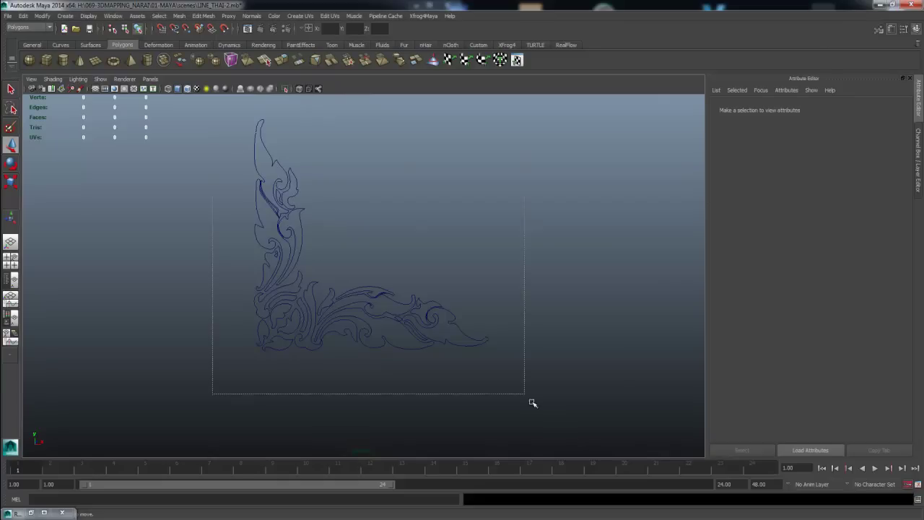
pyautogui.keyDown('alt'); pyautogui.moveTo(433, 260); pyautogui.dragTo(306, 162); pyautogui.keyUp('alt')
# Build a planar surface from the ornament curves and move it up and right, off the curves
pyautogui.click(90, 45)
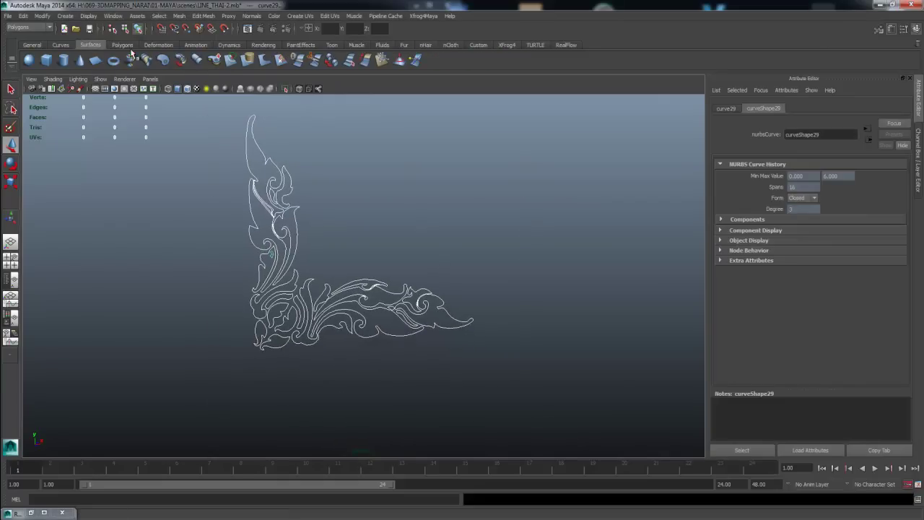
pyautogui.click(164, 60)
pyautogui.moveTo(365, 185)
pyautogui.keyDown('alt'); pyautogui.mouseDown()
pyautogui.moveTo(387, 192)
pyautogui.moveTo(314, 200)
pyautogui.moveTo(350, 280)
pyautogui.mouseUp(); pyautogui.keyUp('alt')
pyautogui.press('w')
pyautogui.moveTo(277, 230)
pyautogui.mouseDown()
pyautogui.moveTo(469, 145)
pyautogui.moveTo(426, 123)
pyautogui.mouseUp()
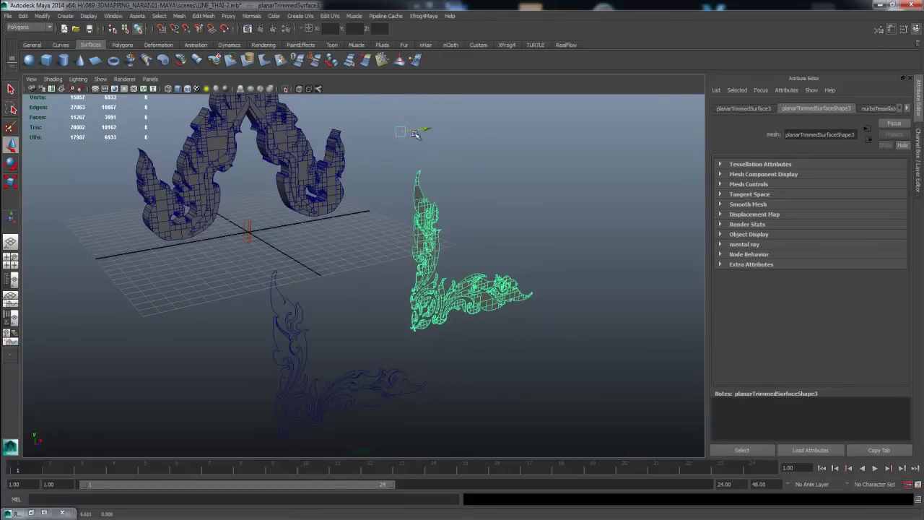
# Zoom in and centre the view on the planar ornament surface, then reselect it
pyautogui.click(485, 225)
pyautogui.keyDown('alt'); pyautogui.moveTo(485, 225); pyautogui.dragTo(404, 241); pyautogui.keyUp('alt')
pyautogui.keyDown('alt'); pyautogui.moveTo(404, 241); pyautogui.dragTo(487, 237, button='right'); pyautogui.keyUp('alt')
pyautogui.moveTo(487, 237)
pyautogui.keyDown('alt'); pyautogui.mouseDown()
pyautogui.moveTo(334, 213)
pyautogui.moveTo(144, 217)
pyautogui.moveTo(268, 245)
pyautogui.moveTo(301, 223)
pyautogui.moveTo(268, 231)
pyautogui.moveTo(299, 258)
pyautogui.moveTo(332, 217)
pyautogui.mouseUp(); pyautogui.keyUp('alt')
pyautogui.moveTo(304, 194)
pyautogui.keyDown('alt'); pyautogui.mouseDown()
pyautogui.moveTo(373, 200)
pyautogui.moveTo(268, 227)
pyautogui.moveTo(113, 219)
pyautogui.moveTo(313, 209)
pyautogui.moveTo(382, 225)
pyautogui.mouseUp(); pyautogui.keyUp('alt')
pyautogui.click(373, 200)
pyautogui.moveTo(384, 227); pyautogui.dragTo(386, 209, button='right')
pyautogui.moveTo(385, 209)
pyautogui.keyDown('alt'); pyautogui.mouseDown()
pyautogui.moveTo(384, 189)
pyautogui.moveTo(371, 221)
pyautogui.mouseUp(); pyautogui.keyUp('alt')
pyautogui.moveTo(370, 222); pyautogui.dragTo(382, 213, button='right')
pyautogui.moveTo(392, 223)
pyautogui.keyDown('alt'); pyautogui.mouseDown()
pyautogui.moveTo(593, 230)
pyautogui.moveTo(445, 252)
pyautogui.moveTo(437, 308)
pyautogui.mouseUp(); pyautogui.keyUp('alt')
pyautogui.click(427, 316)
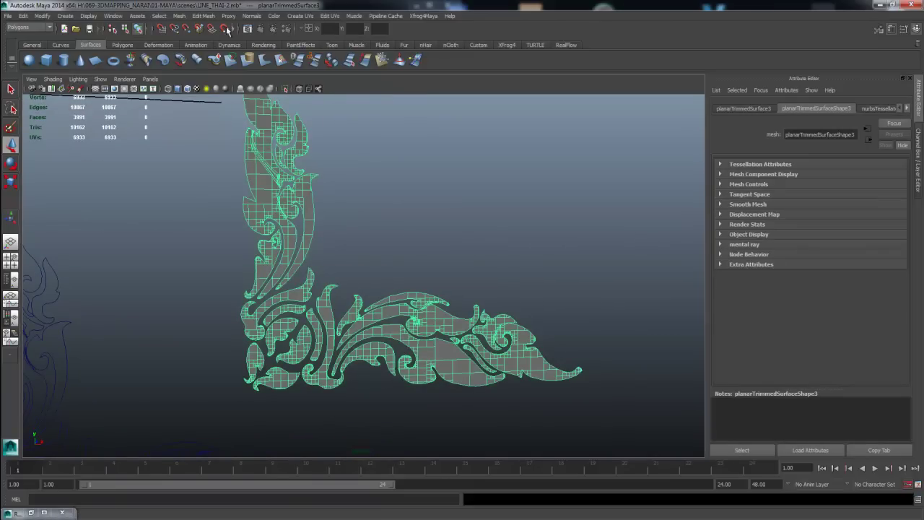
pyautogui.click(195, 16)
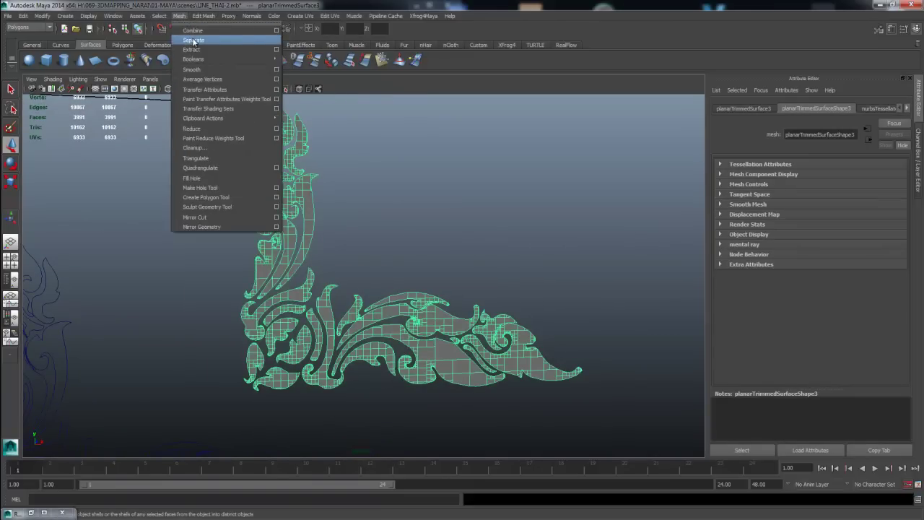
# Separate the ornament mesh into individual pieces and show wireframe on shaded
pyautogui.click(211, 51)
pyautogui.click(422, 219)
pyautogui.click(310, 192)
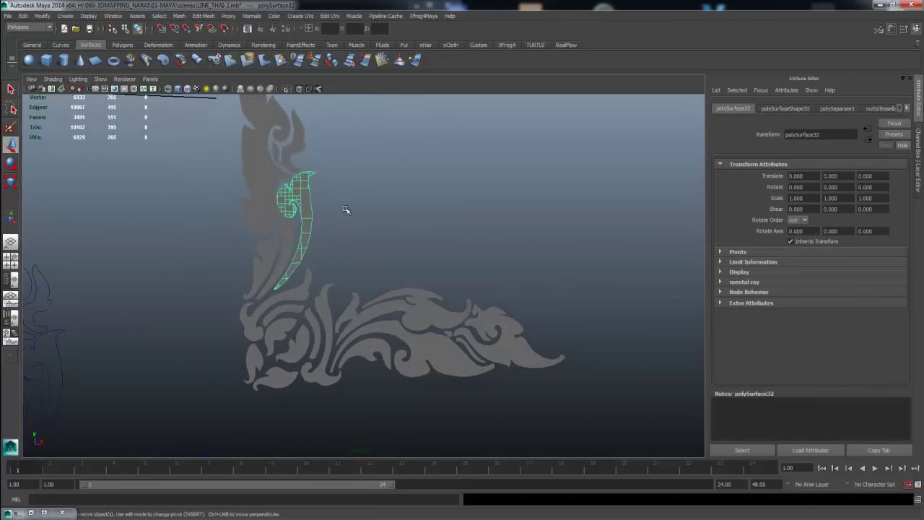
pyautogui.click(189, 92)
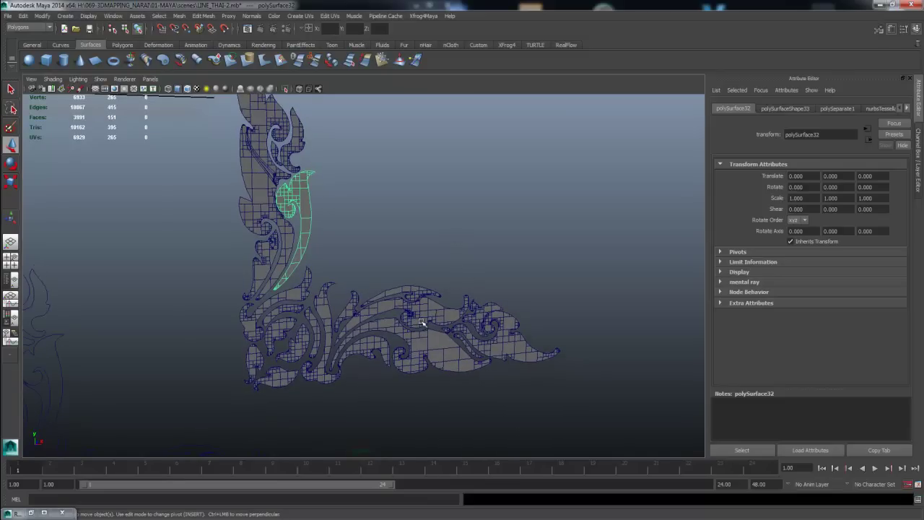
pyautogui.click(466, 307)
pyautogui.moveTo(466, 308)
pyautogui.keyDown('alt'); pyautogui.mouseDown()
pyautogui.moveTo(484, 289)
pyautogui.moveTo(421, 341)
pyautogui.mouseUp(); pyautogui.keyUp('alt')
pyautogui.click(484, 289)
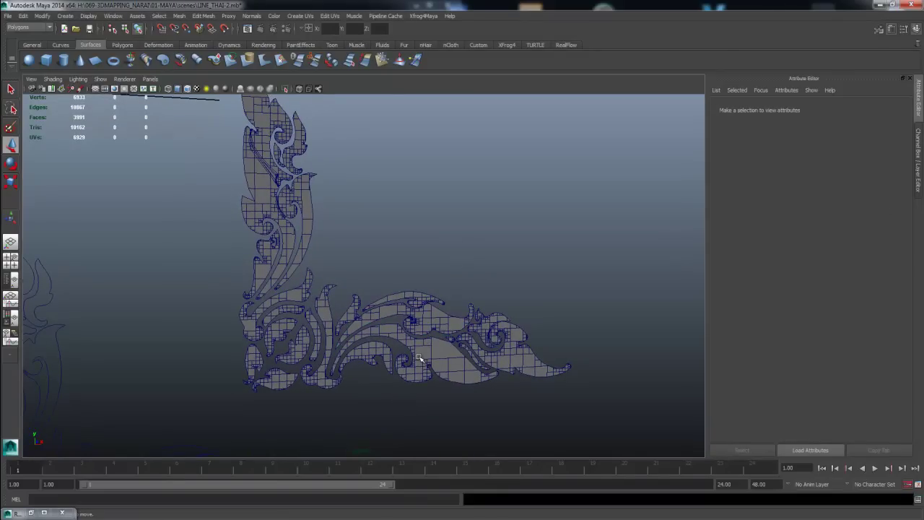
pyautogui.click(419, 359)
pyautogui.keyDown('alt'); pyautogui.moveTo(377, 349); pyautogui.dragTo(385, 335); pyautogui.keyUp('alt')
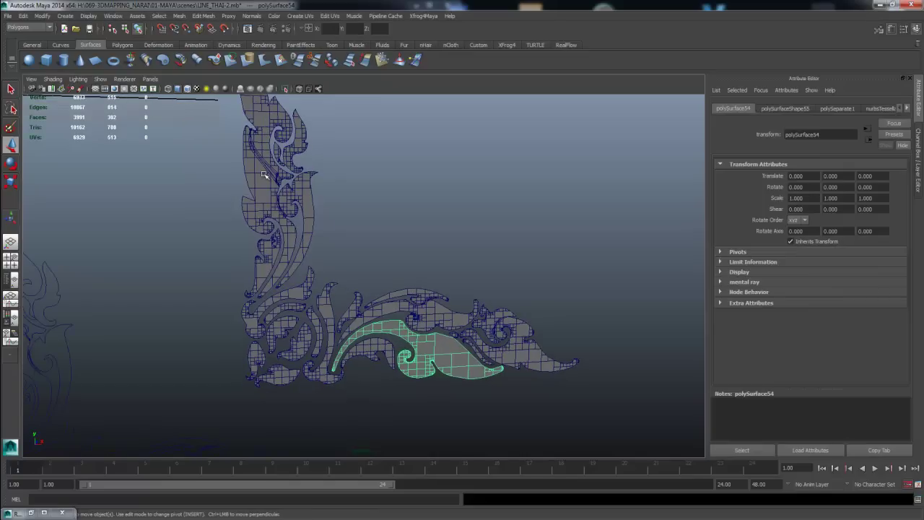
# Combine the left curl piece with the vertical stem into one mesh
pyautogui.keyDown('shift'); pyautogui.click(258, 193); pyautogui.keyUp('shift')
pyautogui.click(276, 133)
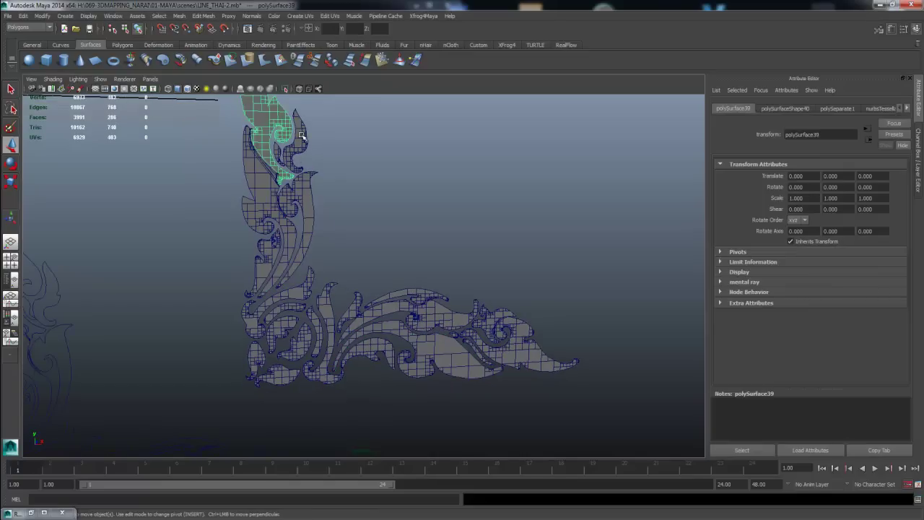
pyautogui.keyDown('alt'); pyautogui.moveTo(301, 135); pyautogui.dragTo(298, 174, button='middle'); pyautogui.keyUp('alt')
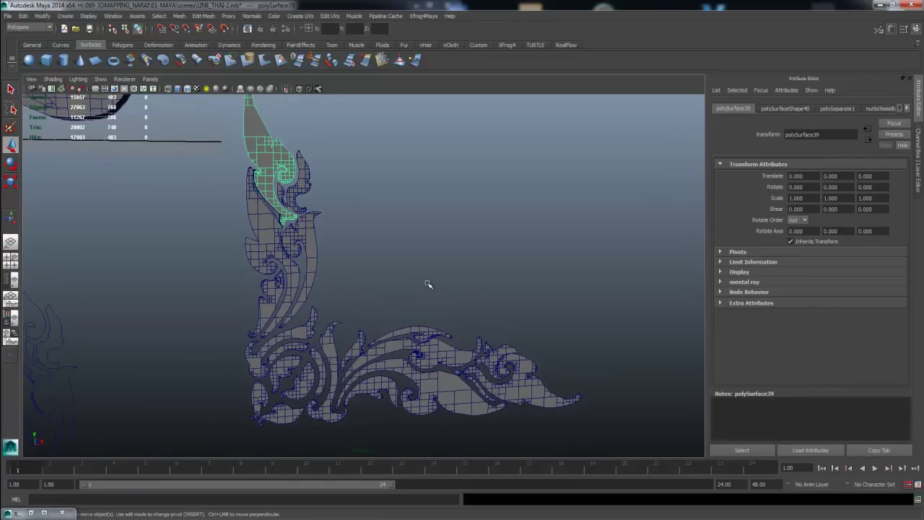
pyautogui.keyDown('alt'); pyautogui.moveTo(427, 284); pyautogui.dragTo(382, 268, button='middle'); pyautogui.keyUp('alt')
pyautogui.click(241, 231)
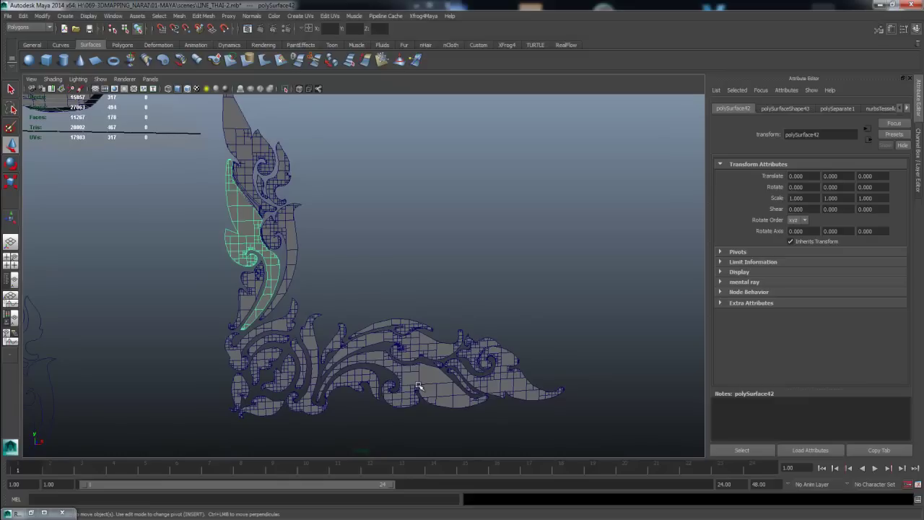
pyautogui.keyDown('shift'); pyautogui.click(417, 385); pyautogui.keyUp('shift')
pyautogui.click(290, 315)
pyautogui.keyDown('shift'); pyautogui.click(307, 330); pyautogui.keyUp('shift')
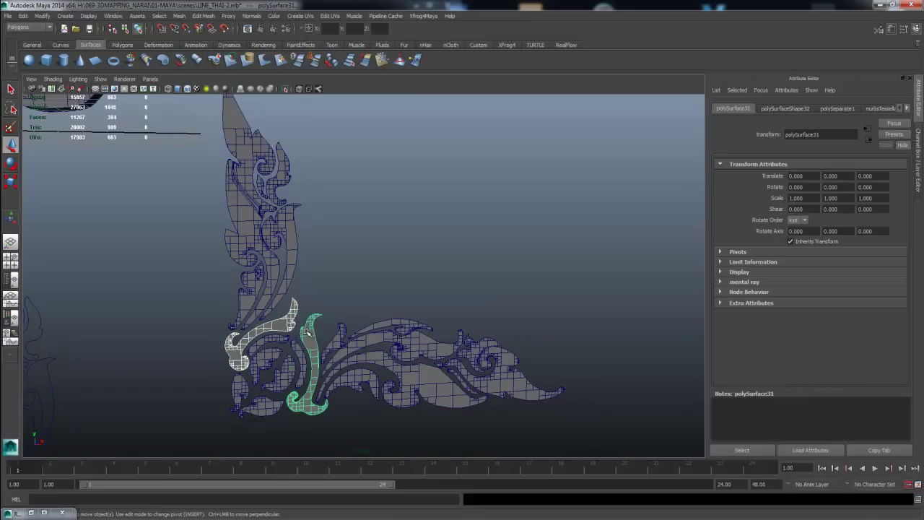
pyautogui.click(179, 15)
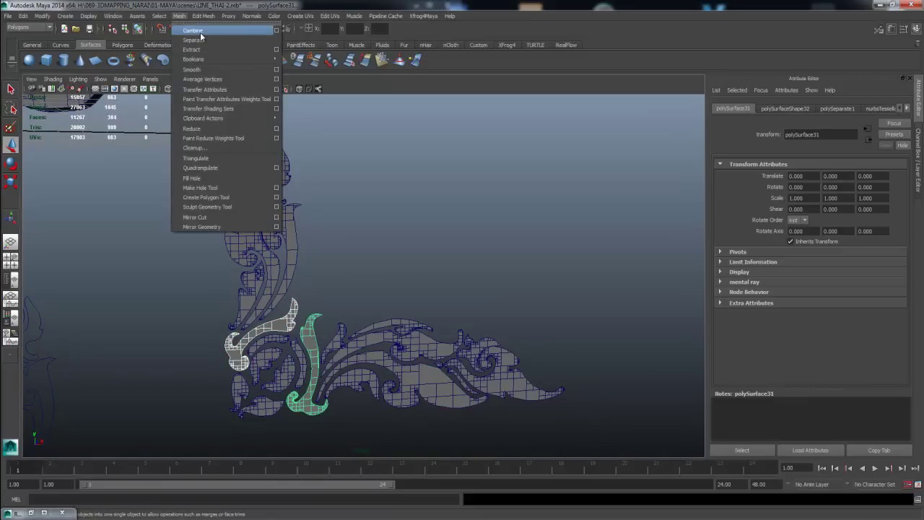
pyautogui.click(189, 31)
# Combine the lower curved piece with its vertical piece into one mesh
pyautogui.click(455, 258)
pyautogui.click(281, 341)
pyautogui.keyDown('shift'); pyautogui.click(299, 352); pyautogui.keyUp('shift')
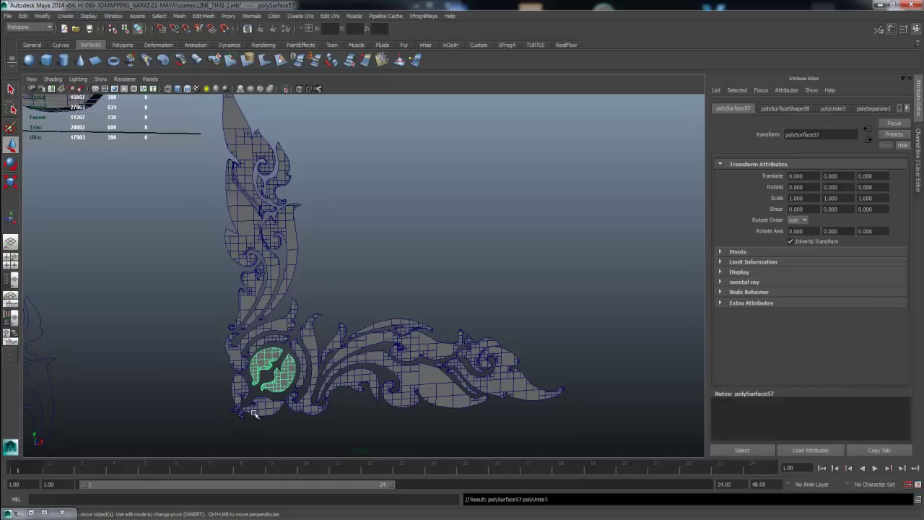
pyautogui.click(258, 409)
pyautogui.click(362, 330)
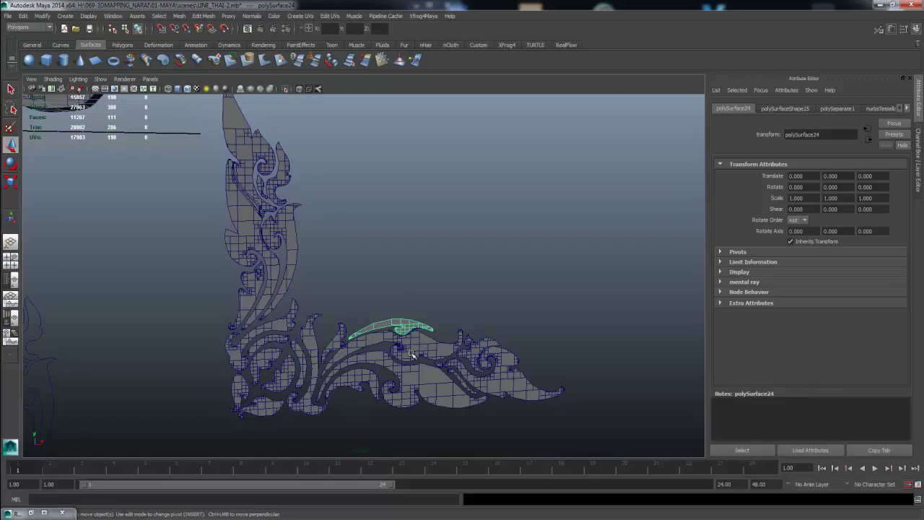
pyautogui.click(407, 347)
pyautogui.click(402, 388)
pyautogui.keyDown('shift'); pyautogui.click(246, 239); pyautogui.keyUp('shift')
pyautogui.keyDown('shift'); pyautogui.moveTo(286, 281); pyautogui.dragTo(348, 325, button='right'); pyautogui.keyUp('shift')
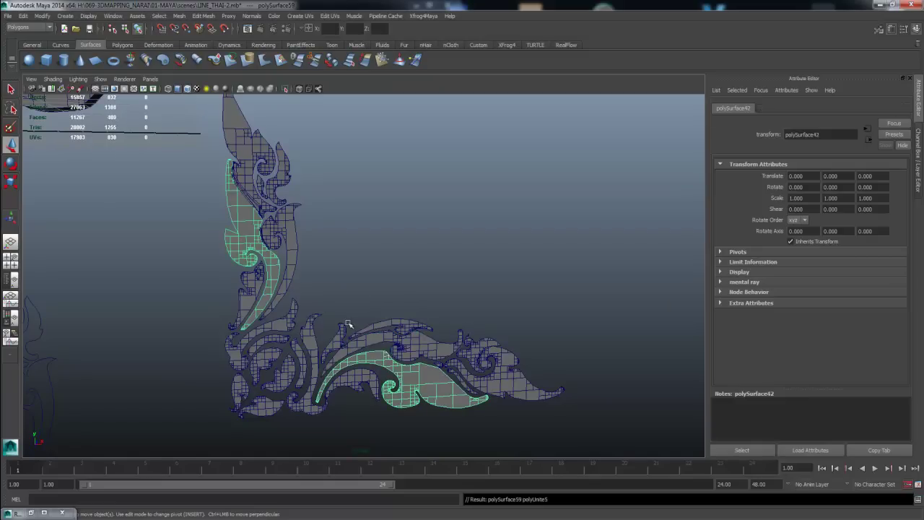
# Select all faces of the combined lower-left curl pieces
pyautogui.click(353, 380)
pyautogui.click(253, 288)
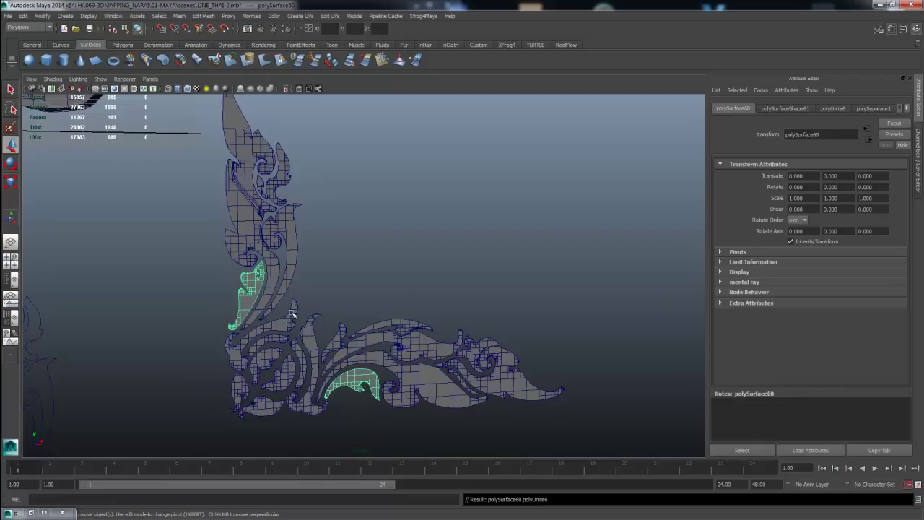
pyautogui.click(387, 293)
pyautogui.click(310, 340)
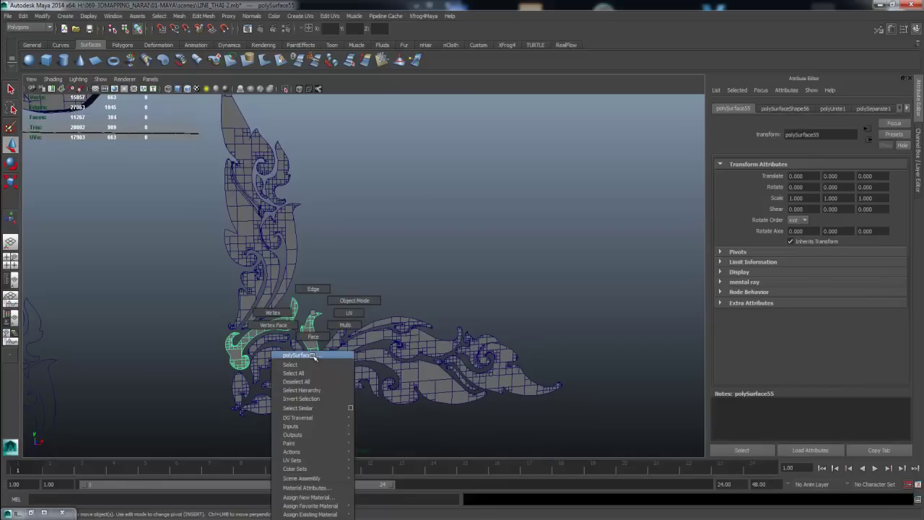
pyautogui.keyDown('shift'); pyautogui.moveTo(312, 346); pyautogui.dragTo(361, 505, button='right'); pyautogui.keyUp('shift')
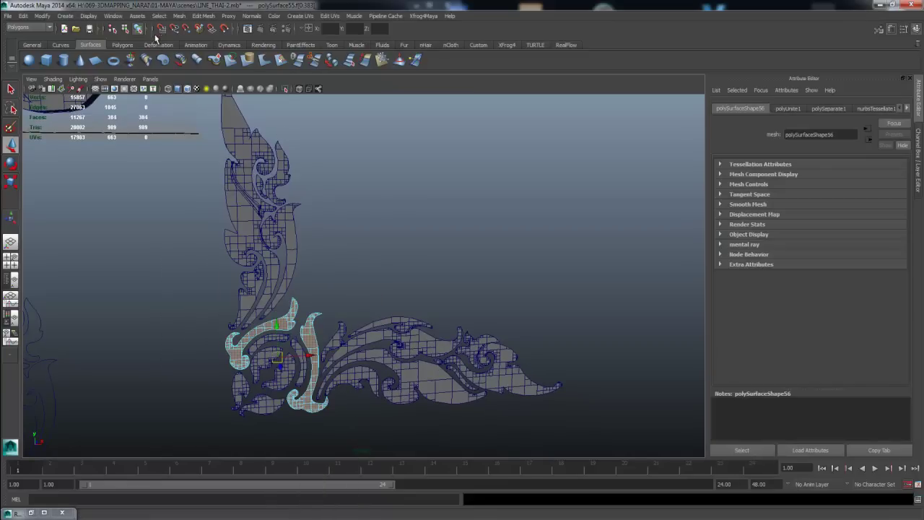
# Extrude the combined curls' faces to a depth of 0.795 and return to object mode
pyautogui.click(123, 44)
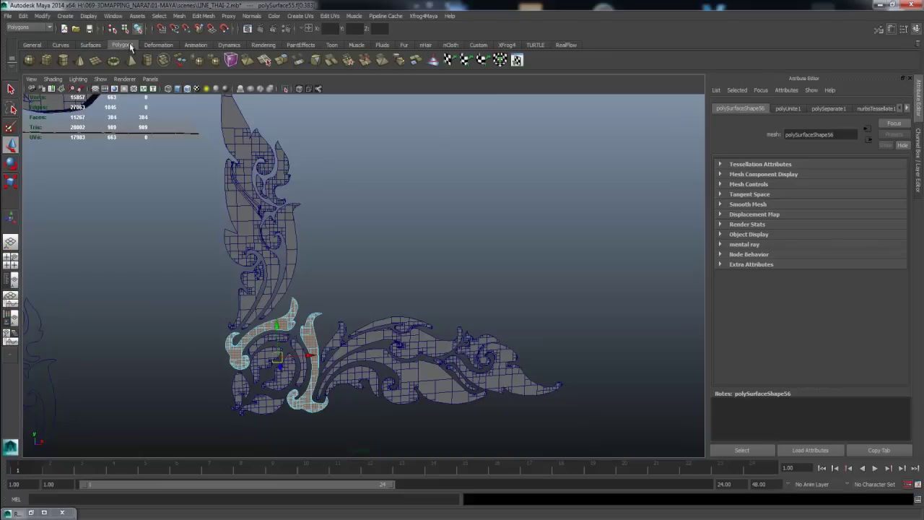
pyautogui.click(281, 60)
pyautogui.keyDown('alt'); pyautogui.moveTo(346, 288); pyautogui.dragTo(318, 246); pyautogui.keyUp('alt')
pyautogui.press('q')
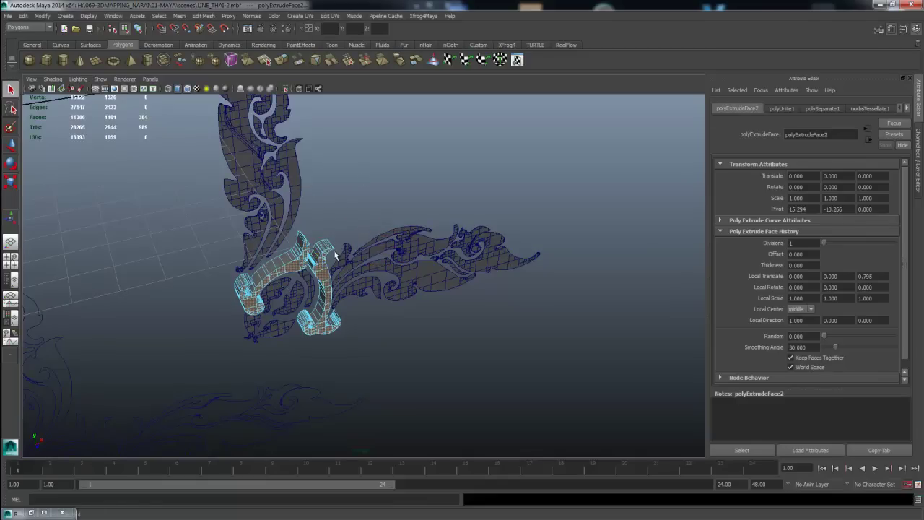
pyautogui.moveTo(357, 265)
pyautogui.mouseDown(button='right')
pyautogui.moveTo(330, 265)
pyautogui.moveTo(320, 211)
pyautogui.mouseUp(button='right')
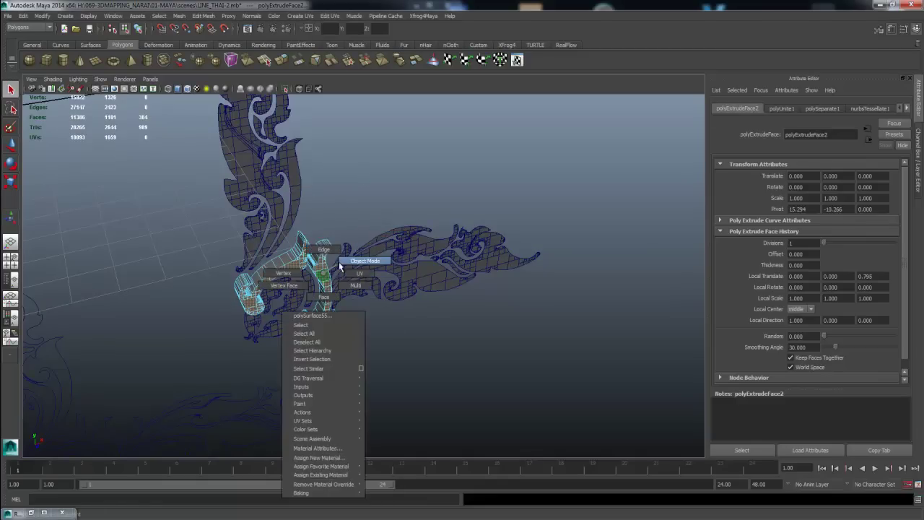
pyautogui.rightClick(393, 271)
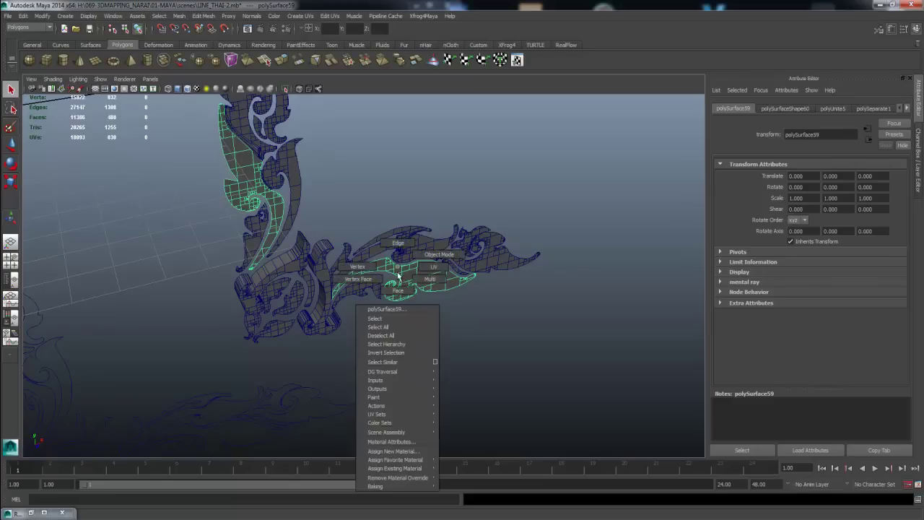
pyautogui.click(538, 344)
# Extrude the next combined piece's faces to depth 1.033 and return to object mode
pyautogui.hotkey('ctrl', 'z')
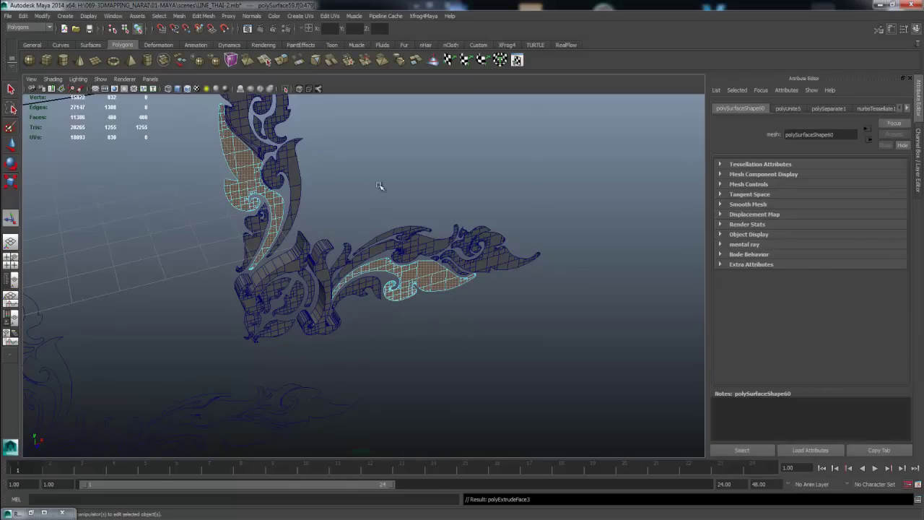
pyautogui.hotkey('ctrl', 'e')
pyautogui.moveTo(497, 290); pyautogui.dragTo(452, 286)
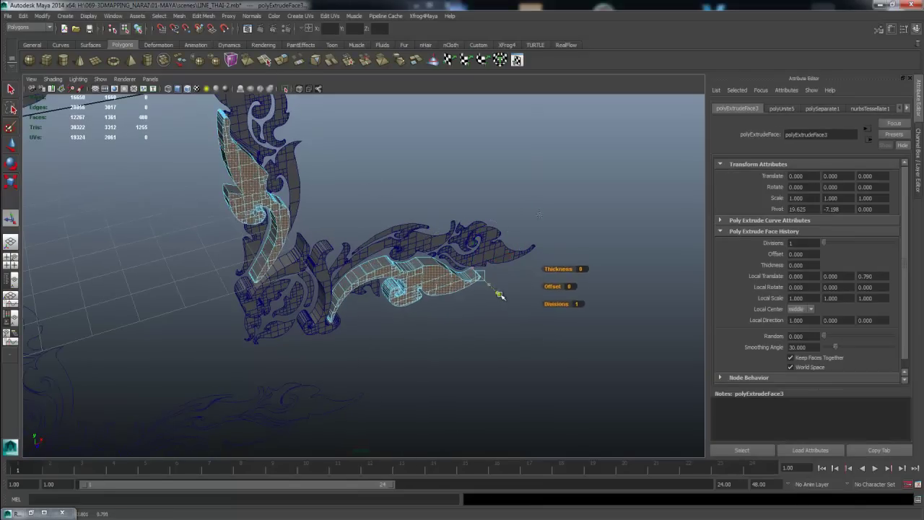
pyautogui.rightClick(389, 312)
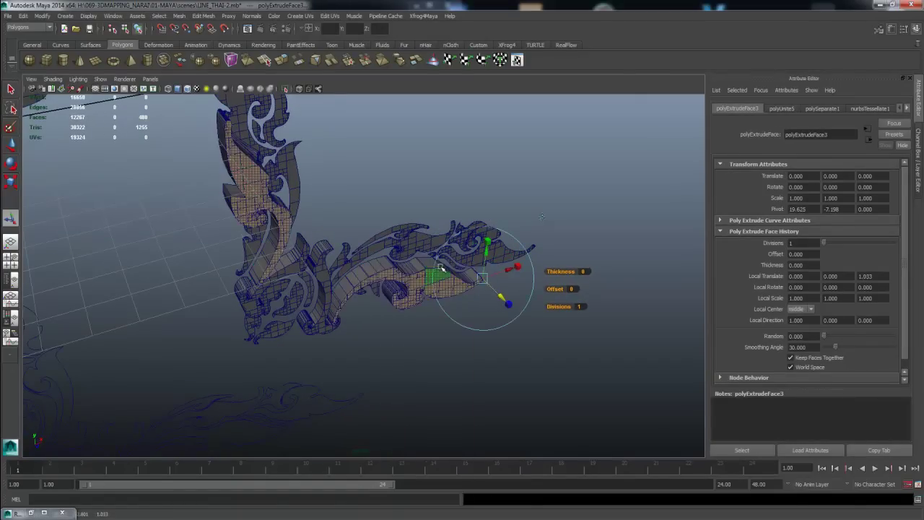
pyautogui.click(412, 170)
# Select another piece's faces and extrude them out to 0.454
pyautogui.click(379, 299)
pyautogui.rightClick(336, 337)
pyautogui.click(416, 347)
pyautogui.moveTo(420, 353); pyautogui.dragTo(165, 155)
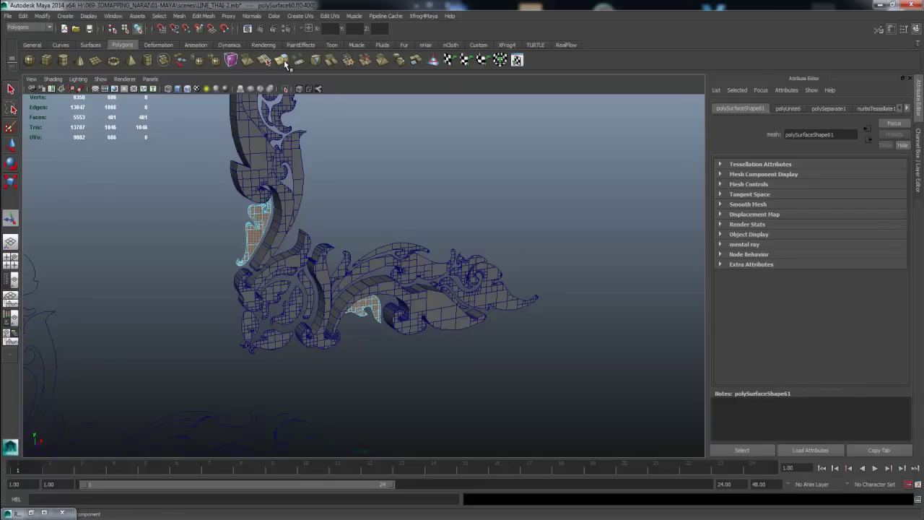
pyautogui.click(283, 60)
pyautogui.keyDown('alt'); pyautogui.moveTo(390, 216); pyautogui.dragTo(435, 235); pyautogui.keyUp('alt')
pyautogui.moveTo(395, 300)
pyautogui.mouseDown()
pyautogui.moveTo(363, 307)
pyautogui.moveTo(344, 218)
pyautogui.moveTo(153, 209)
pyautogui.moveTo(330, 202)
pyautogui.moveTo(365, 217)
pyautogui.moveTo(380, 208)
pyautogui.moveTo(330, 200)
pyautogui.moveTo(209, 215)
pyautogui.moveTo(330, 206)
pyautogui.moveTo(375, 233)
pyautogui.mouseUp()
pyautogui.press('q')
# Clear the selection and orbit around to inspect the layered extrusions
pyautogui.click(344, 219)
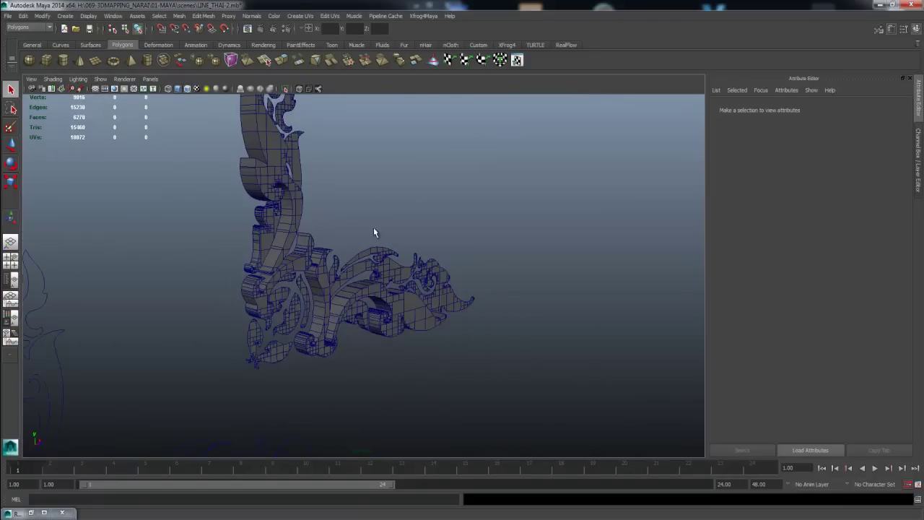
pyautogui.click(376, 268)
pyautogui.keyDown('alt'); pyautogui.moveTo(375, 267); pyautogui.dragTo(365, 281); pyautogui.keyUp('alt')
pyautogui.click(398, 279)
pyautogui.moveTo(423, 274)
pyautogui.keyDown('alt'); pyautogui.mouseDown()
pyautogui.moveTo(375, 267)
pyautogui.moveTo(473, 270)
pyautogui.moveTo(313, 189)
pyautogui.mouseUp(); pyautogui.keyUp('alt')
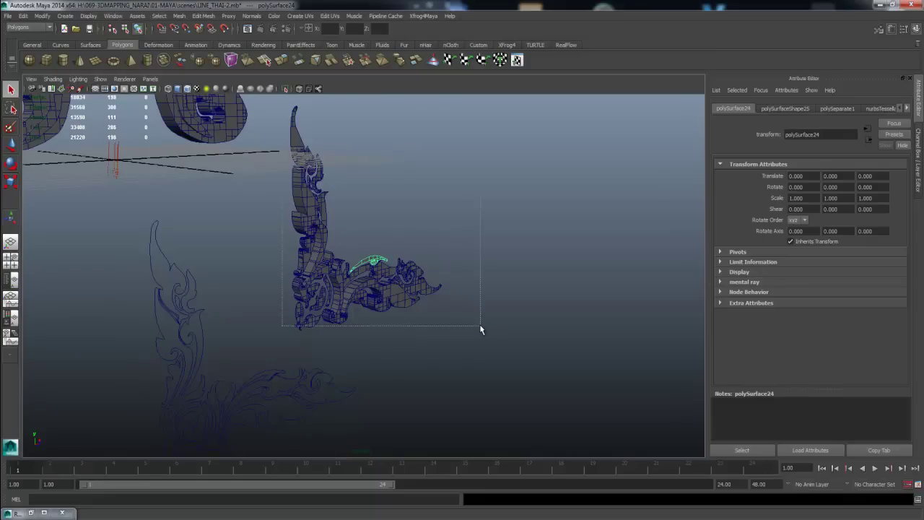
# Select the ornament pieces and push them along Z to Translate Z -0.227
pyautogui.moveTo(480, 330); pyautogui.dragTo(480, 329)
pyautogui.keyDown('alt'); pyautogui.moveTo(479, 328); pyautogui.dragTo(361, 248); pyautogui.keyUp('alt')
pyautogui.click(65, 15)
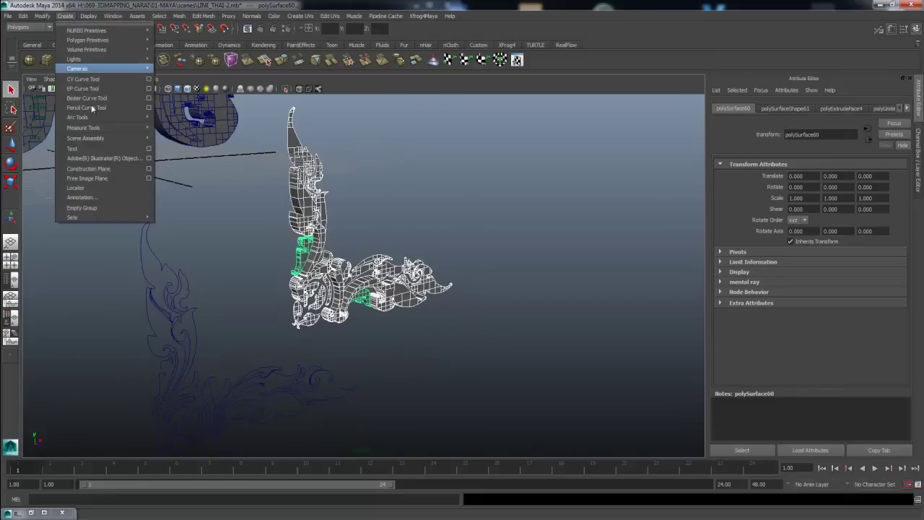
pyautogui.click(72, 108)
pyautogui.moveTo(325, 202)
pyautogui.keyDown('alt'); pyautogui.mouseDown()
pyautogui.moveTo(367, 228)
pyautogui.moveTo(329, 209)
pyautogui.moveTo(346, 254)
pyautogui.mouseUp(); pyautogui.keyUp('alt')
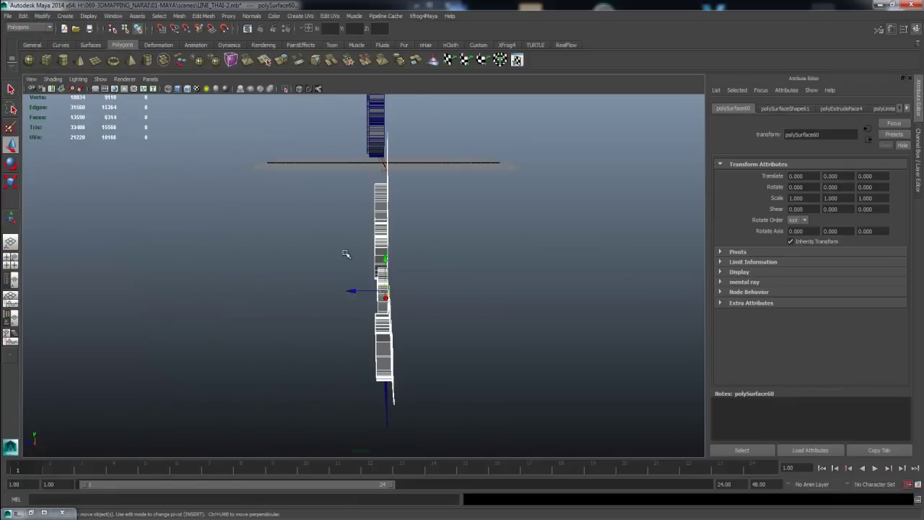
pyautogui.moveTo(355, 290)
pyautogui.mouseDown()
pyautogui.moveTo(368, 293)
pyautogui.moveTo(367, 284)
pyautogui.mouseUp()
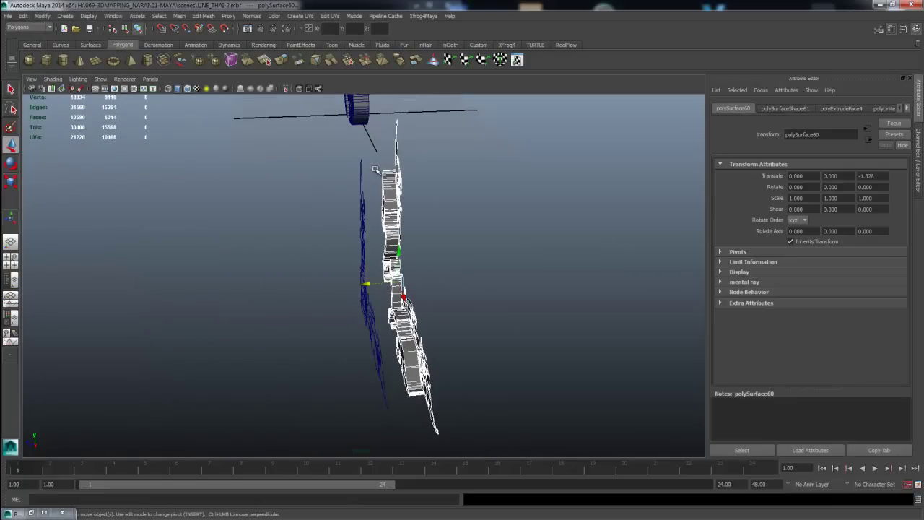
pyautogui.moveTo(372, 143); pyautogui.dragTo(375, 145, button='middle')
pyautogui.moveTo(376, 144)
pyautogui.keyDown('alt'); pyautogui.mouseDown()
pyautogui.moveTo(510, 190)
pyautogui.moveTo(402, 215)
pyautogui.moveTo(421, 209)
pyautogui.moveTo(460, 220)
pyautogui.moveTo(474, 277)
pyautogui.moveTo(519, 275)
pyautogui.mouseUp(); pyautogui.keyUp('alt')
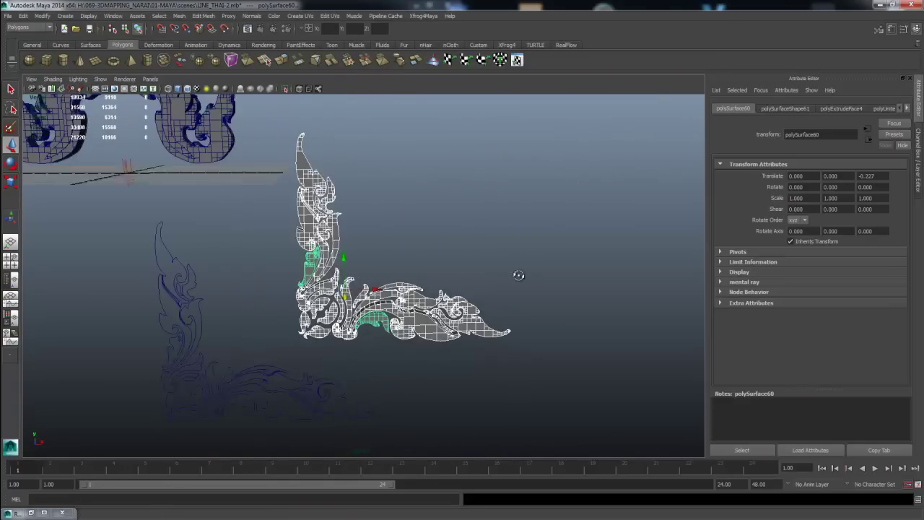
# Orbit the view slightly and reselect the whole ornament
pyautogui.click(518, 275)
pyautogui.moveTo(433, 260)
pyautogui.keyDown('alt'); pyautogui.mouseDown()
pyautogui.moveTo(355, 262)
pyautogui.moveTo(469, 252)
pyautogui.moveTo(475, 268)
pyautogui.moveTo(392, 264)
pyautogui.moveTo(402, 264)
pyautogui.moveTo(311, 226)
pyautogui.mouseUp(); pyautogui.keyUp('alt')
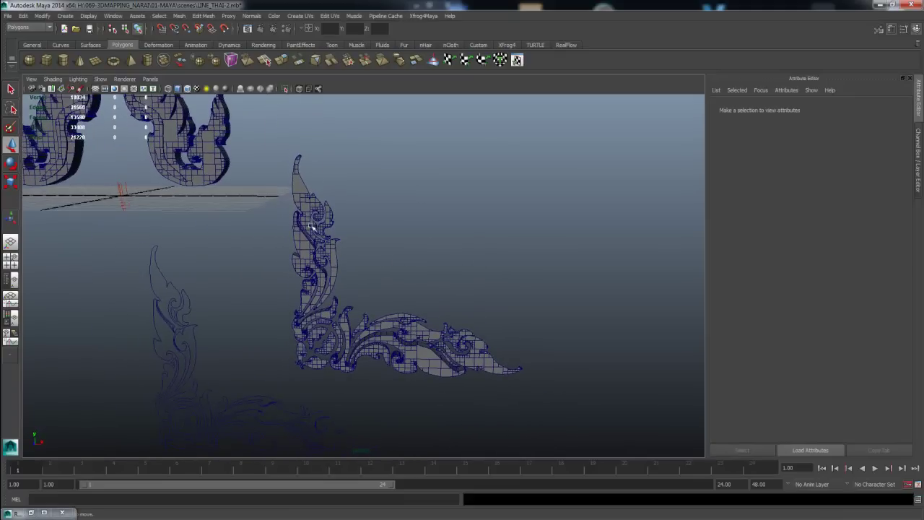
pyautogui.moveTo(461, 329); pyautogui.dragTo(548, 376)
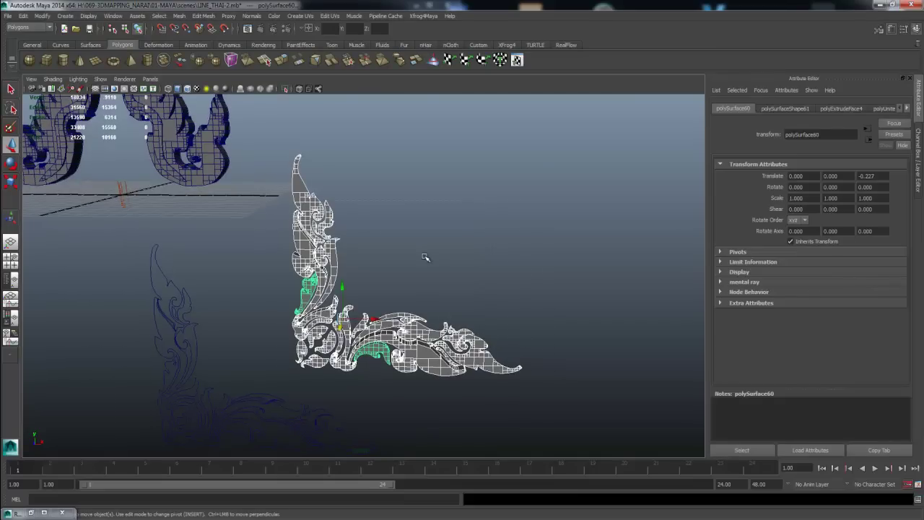
pyautogui.click(261, 45)
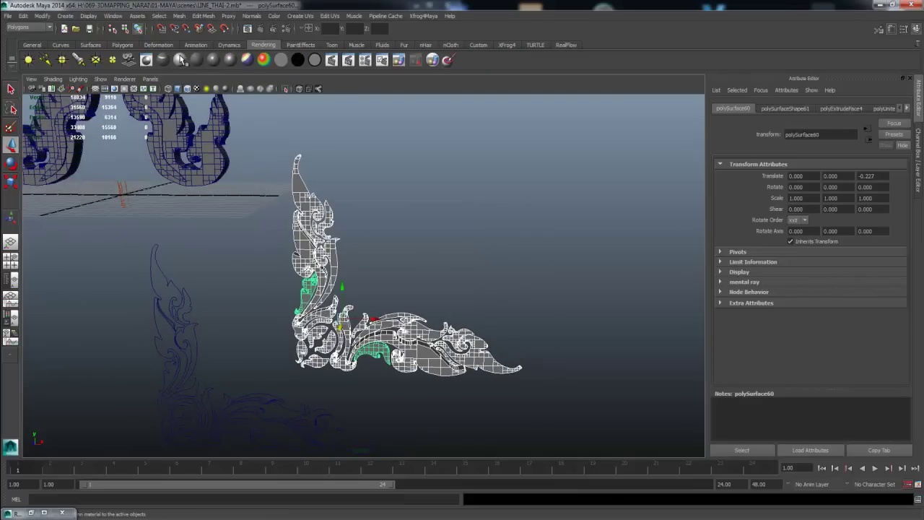
# Assign a new Blinn material to the ornament and set its colour to bright yellow-orange
pyautogui.click(180, 59)
pyautogui.click(798, 224)
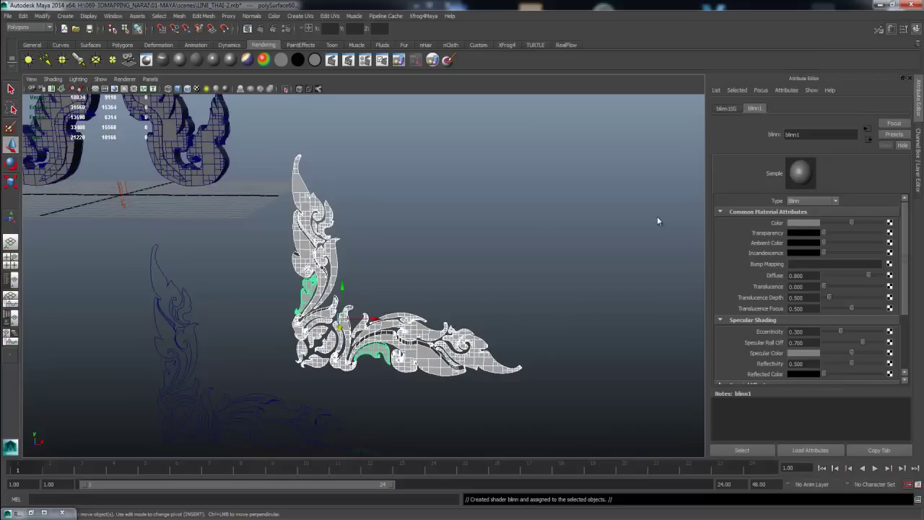
pyautogui.moveTo(741, 196); pyautogui.dragTo(740, 191)
pyautogui.moveTo(741, 228); pyautogui.dragTo(736, 195)
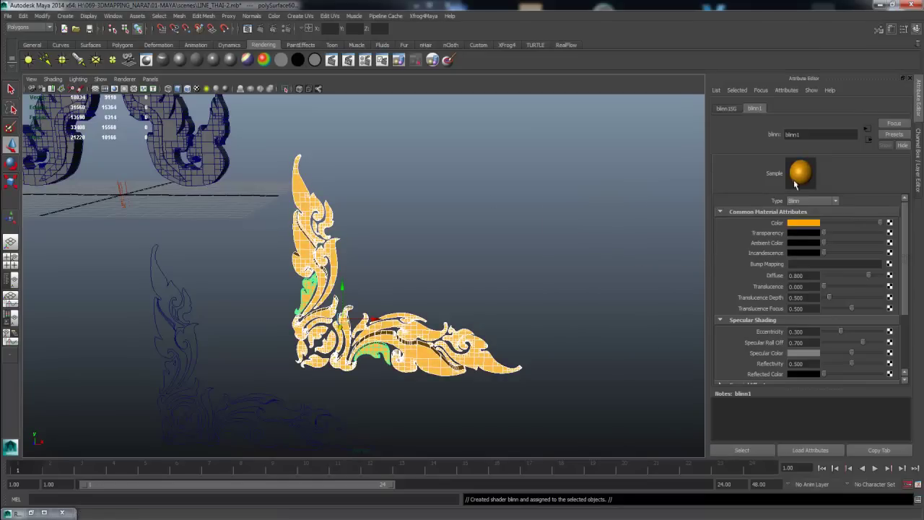
pyautogui.click(807, 225)
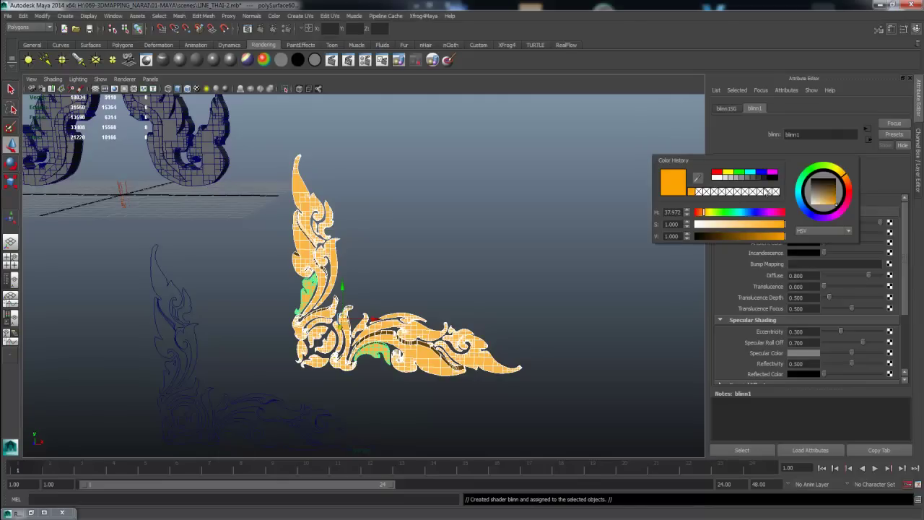
pyautogui.moveTo(837, 182); pyautogui.dragTo(841, 176)
# Deselect, orbit to a three-quarter view, and render the current frame
pyautogui.click(469, 238)
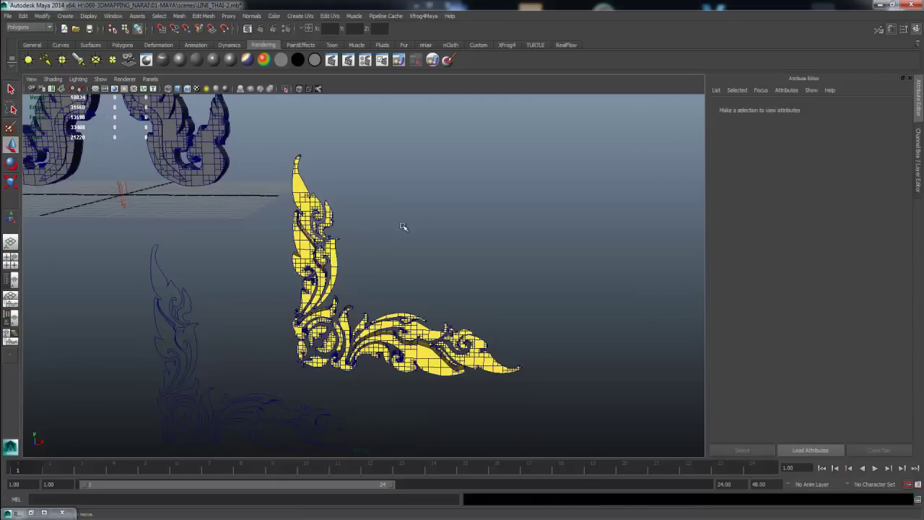
pyautogui.keyDown('alt'); pyautogui.moveTo(469, 238); pyautogui.dragTo(460, 244); pyautogui.keyUp('alt')
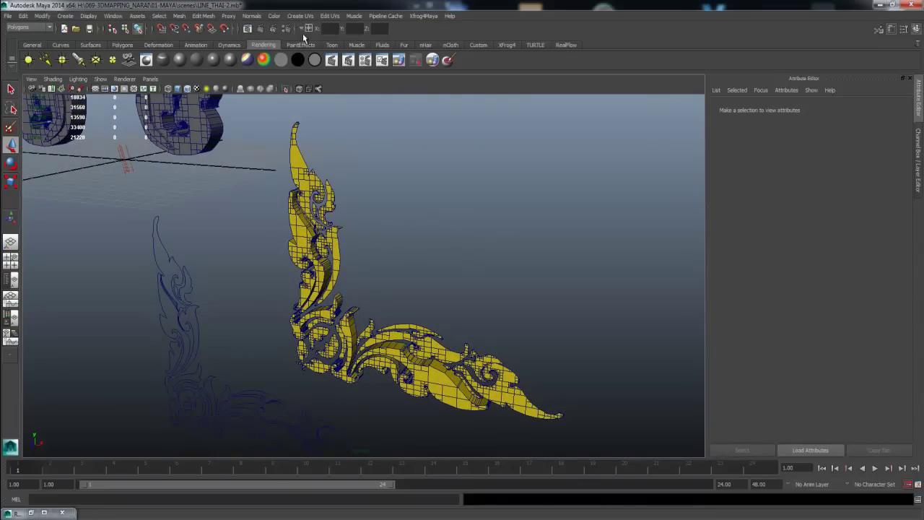
pyautogui.click(261, 29)
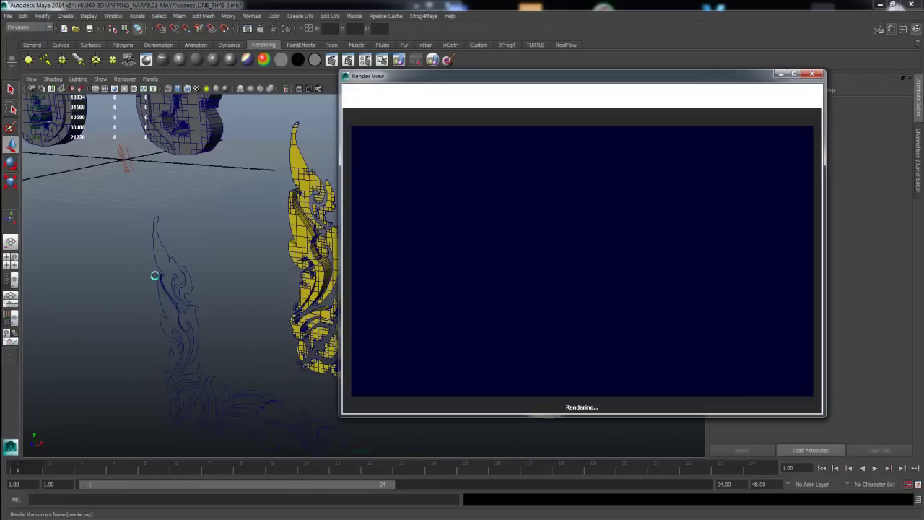